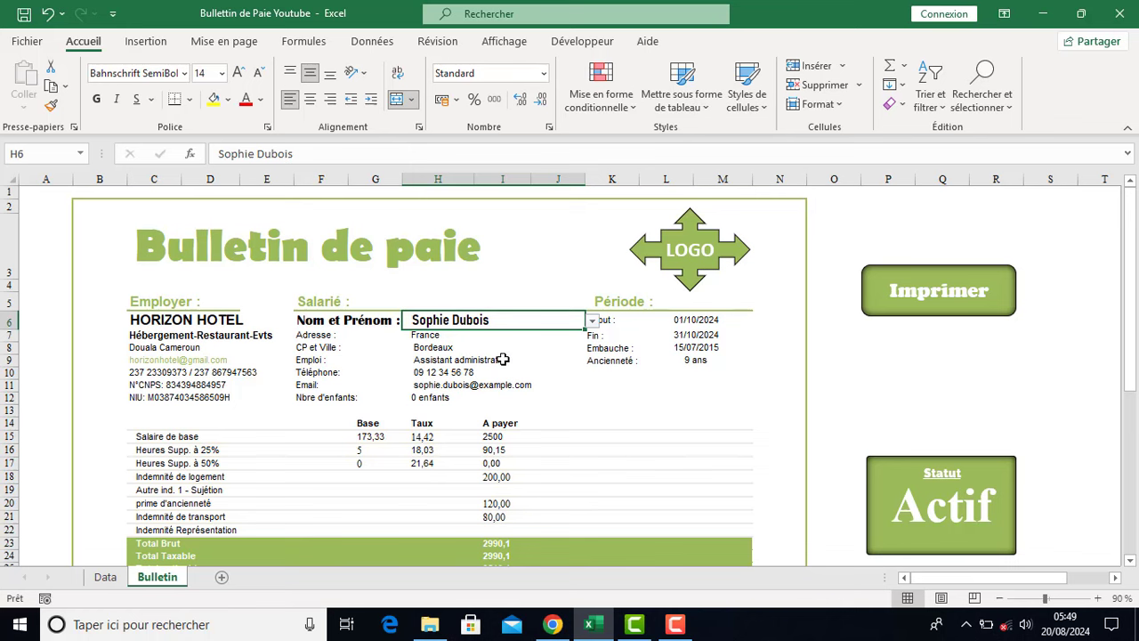
Open the Bulletin de Paie folder and arrange it side by side with the payslip workbook
scroll(286, 497, down, 2)
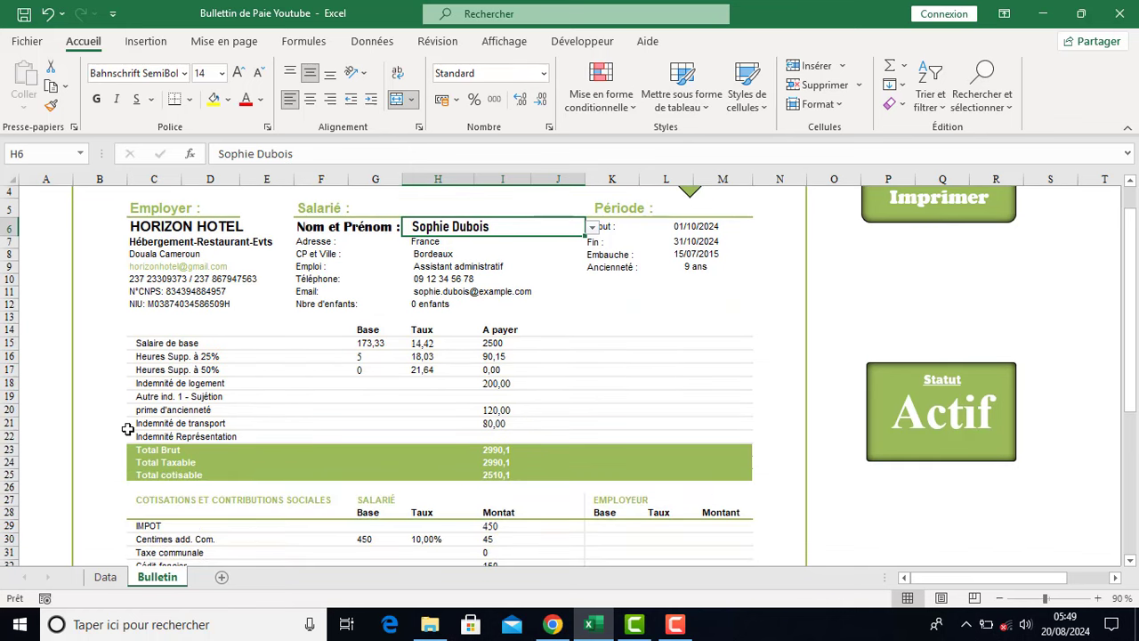
scroll(315, 437, down, 3)
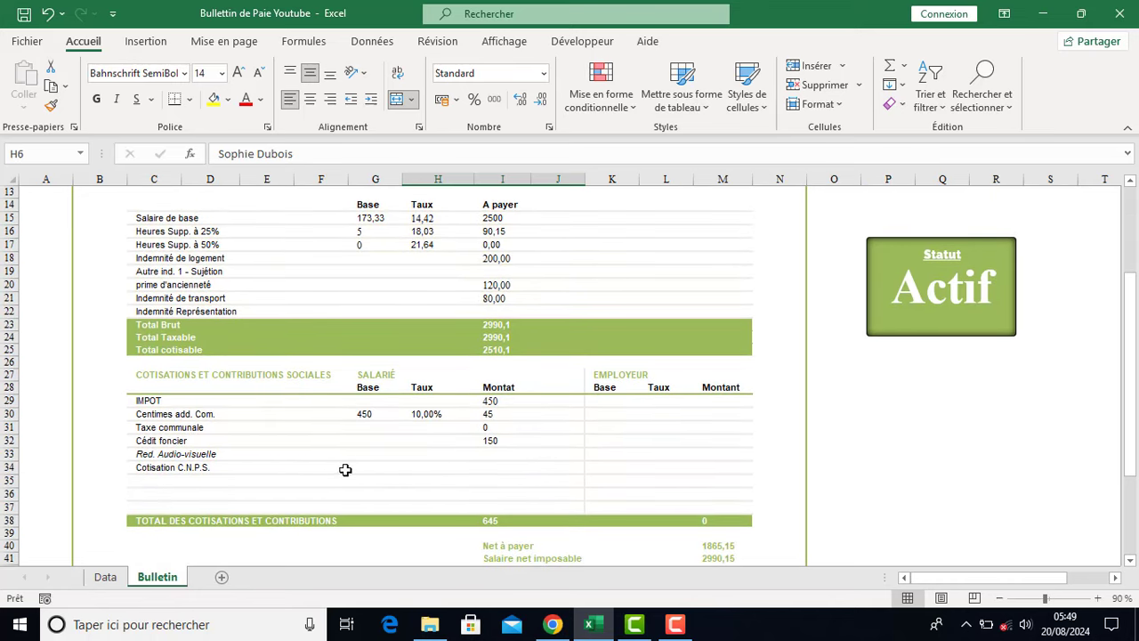
scroll(403, 510, up, 4)
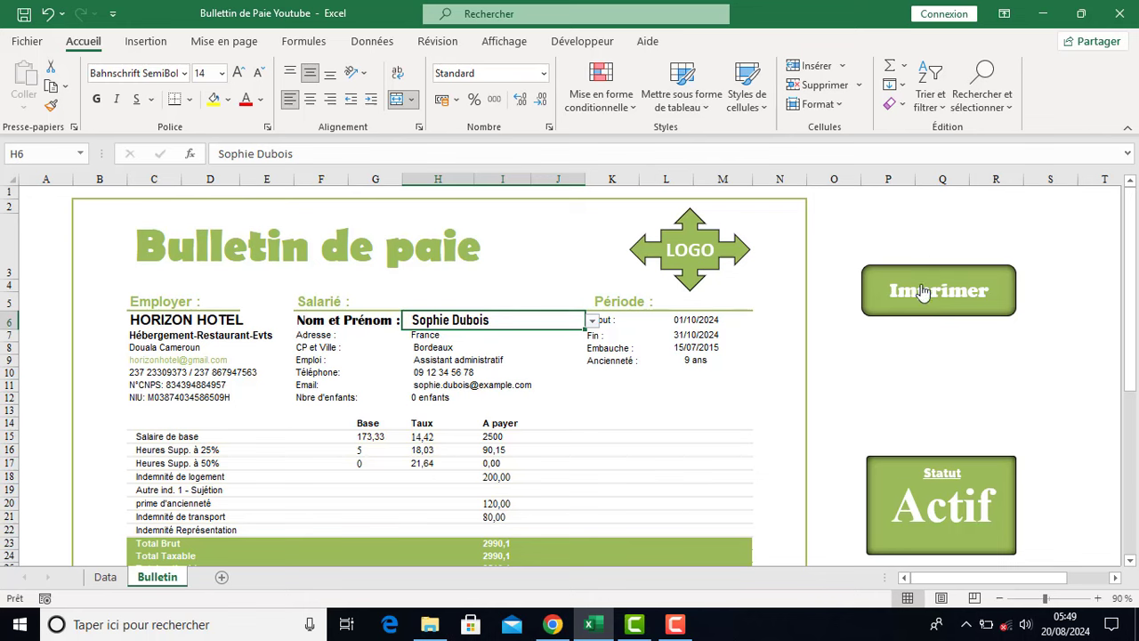
click(431, 626)
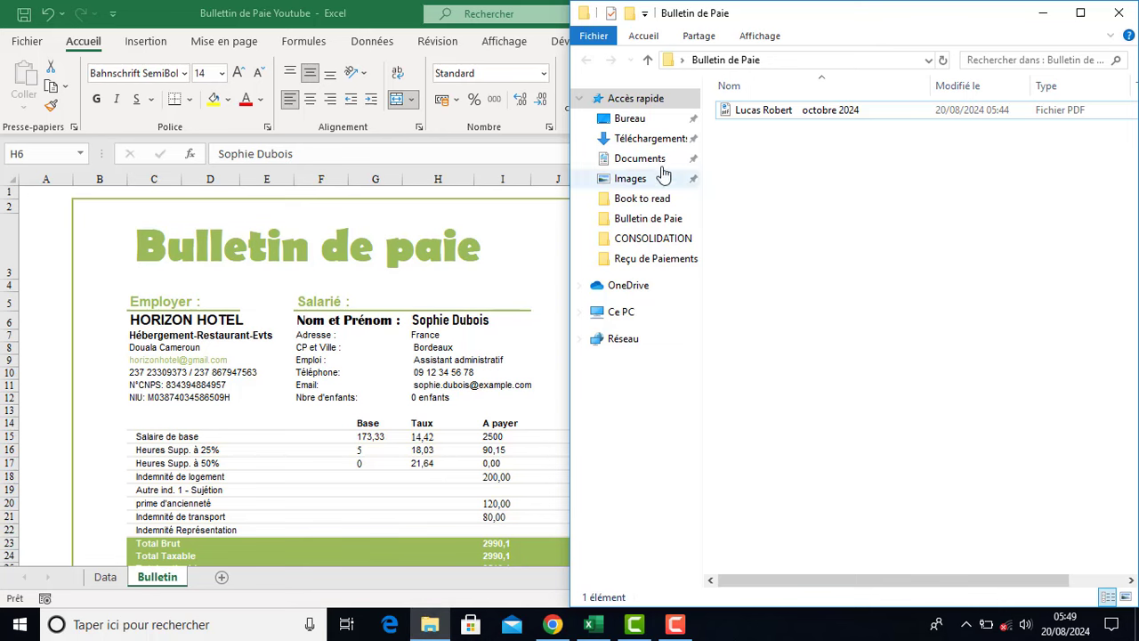
drag(791, 20, 1138, 27)
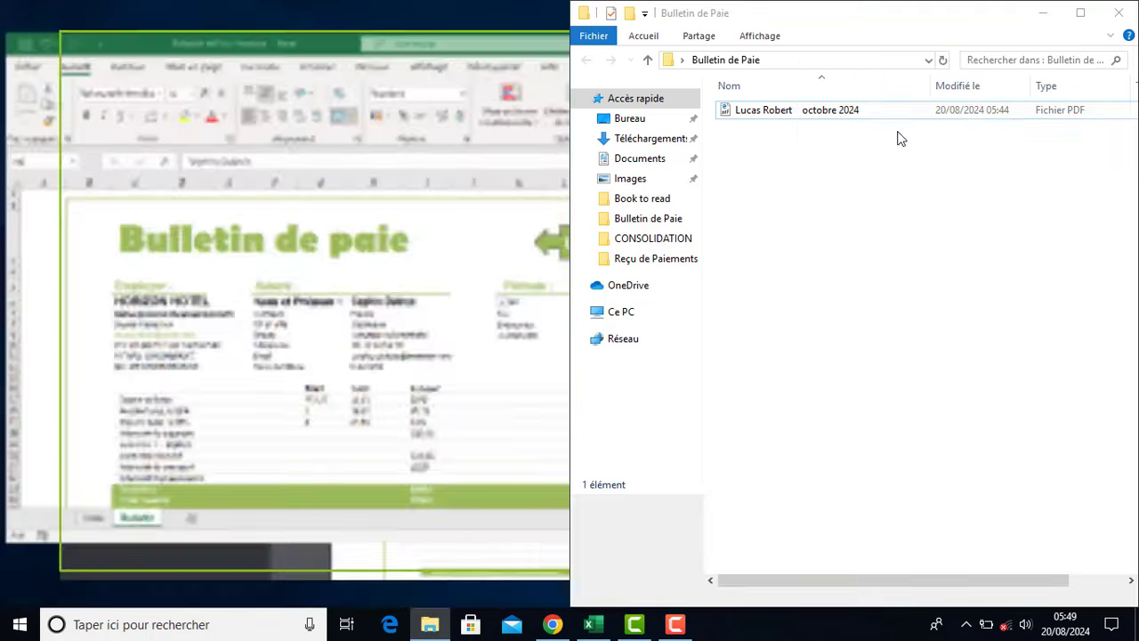
click(94, 214)
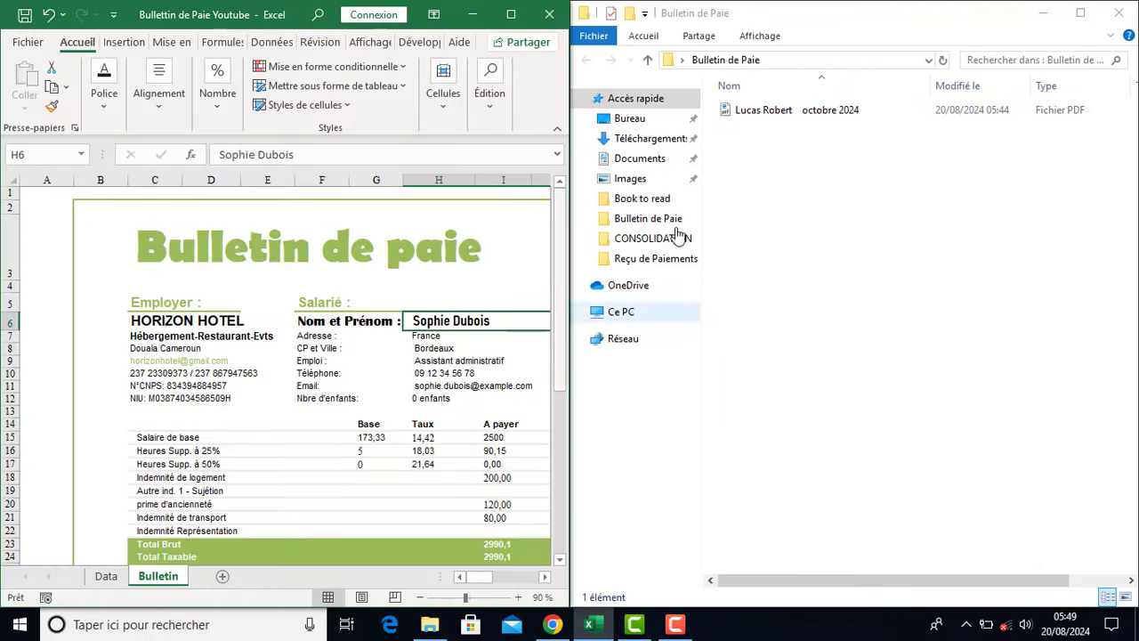
click(761, 114)
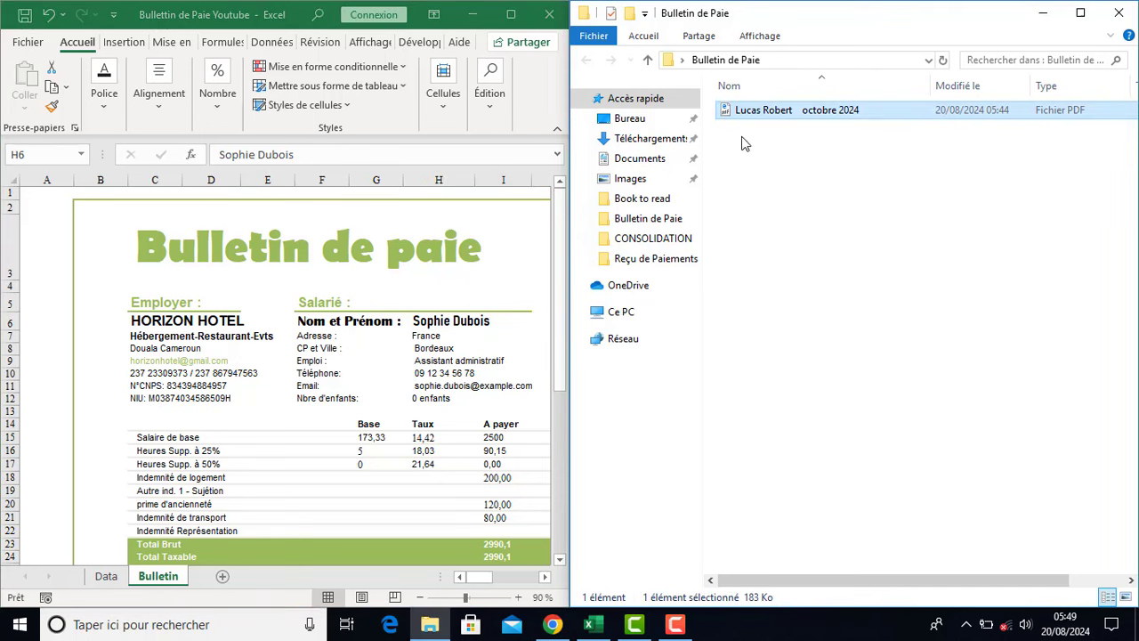
Set the payslip's period start date to 01/02/2024
click(444, 321)
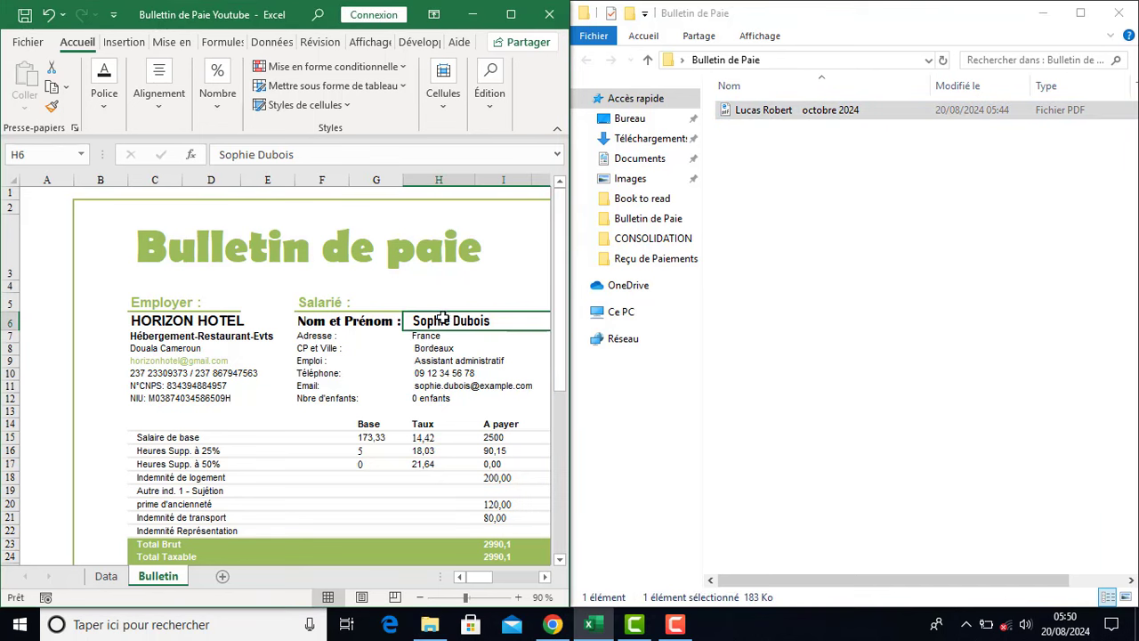
click(544, 577)
click(544, 577)
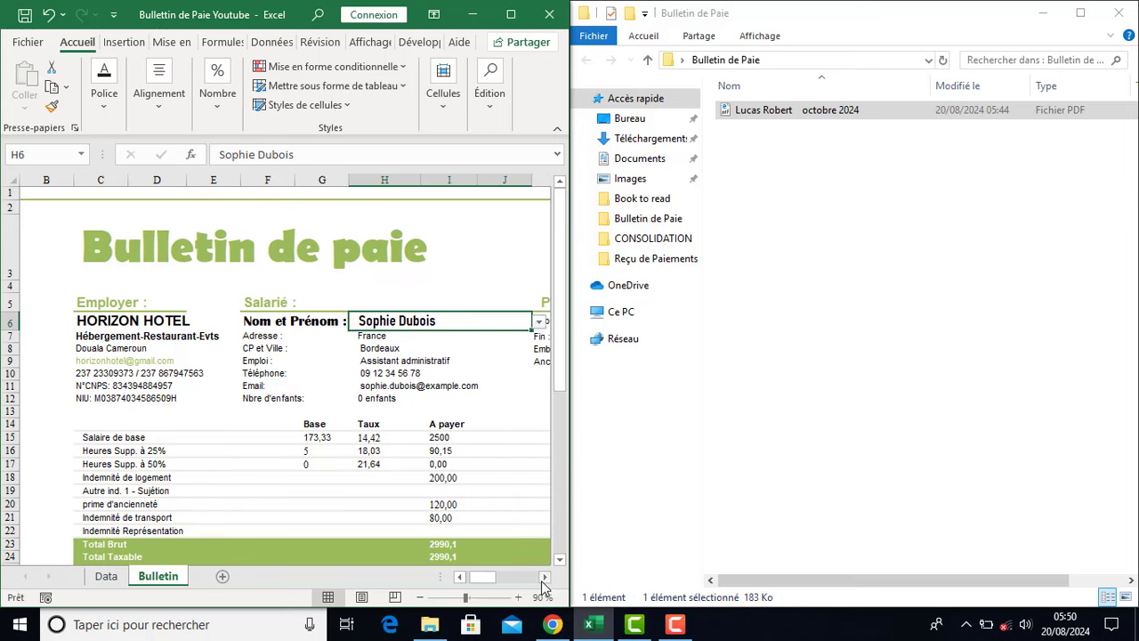
click(545, 577)
click(545, 577)
click(545, 577)
click(433, 326)
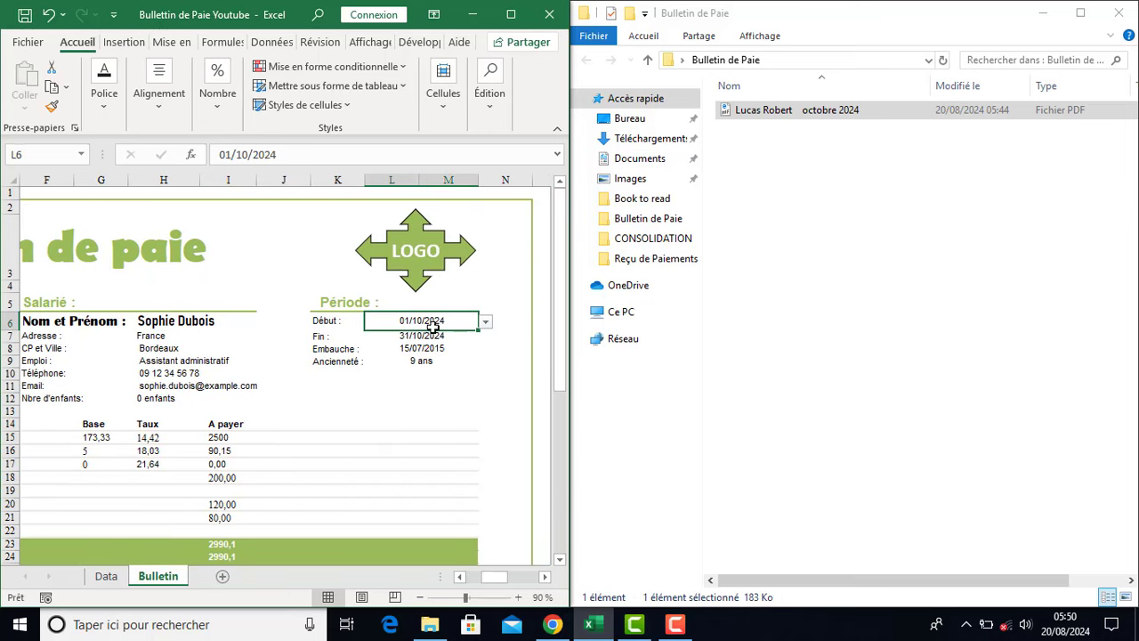
click(485, 322)
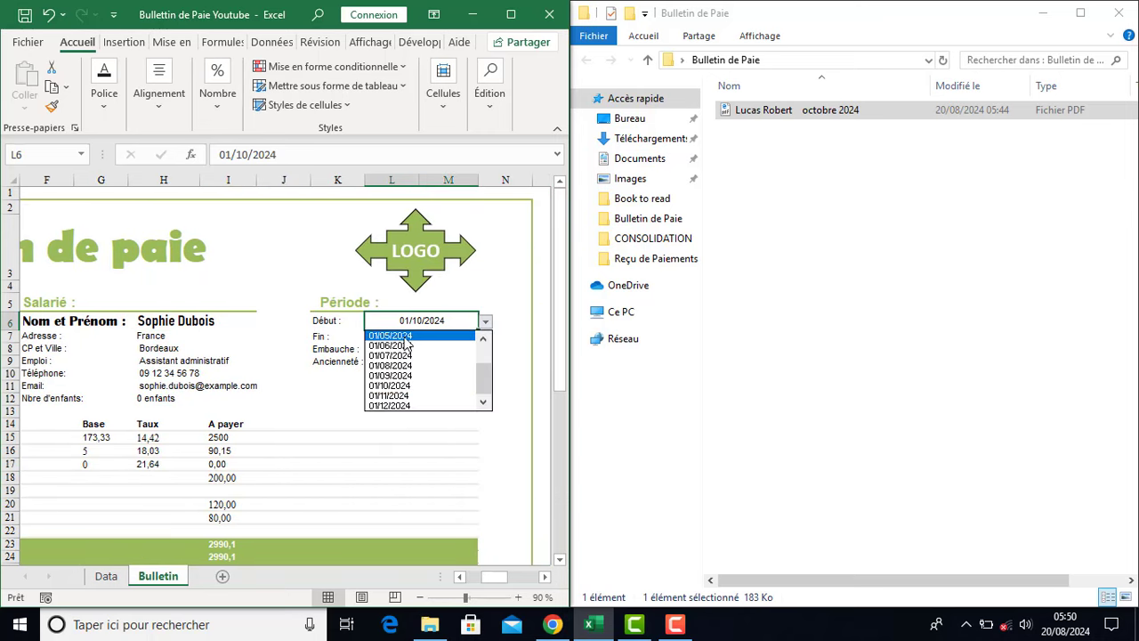
scroll(427, 361, up, 2)
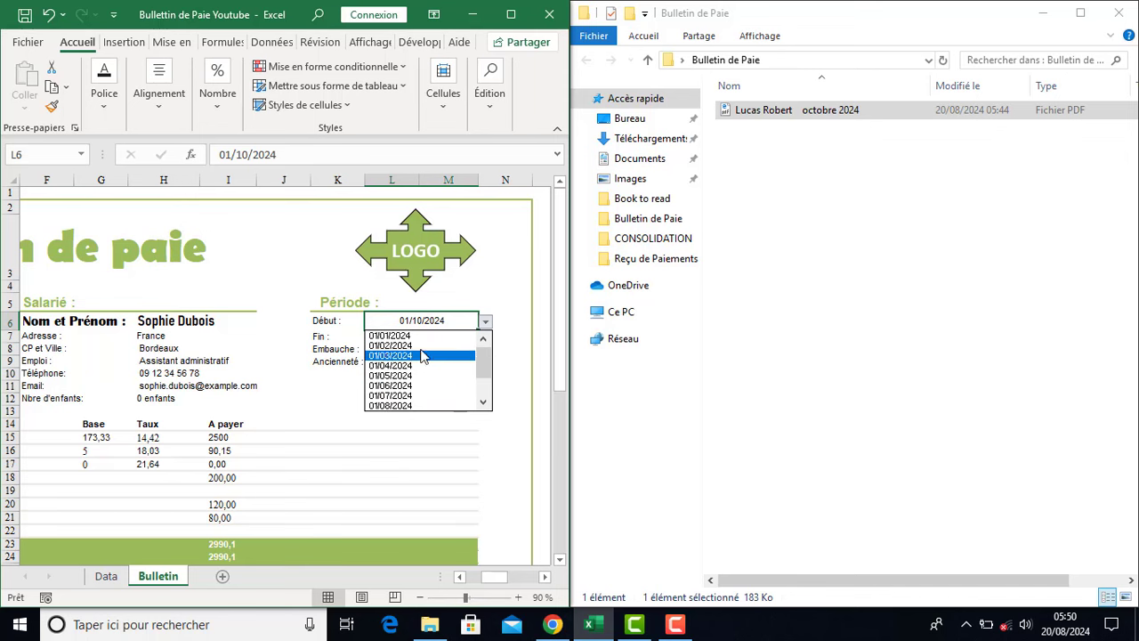
click(433, 355)
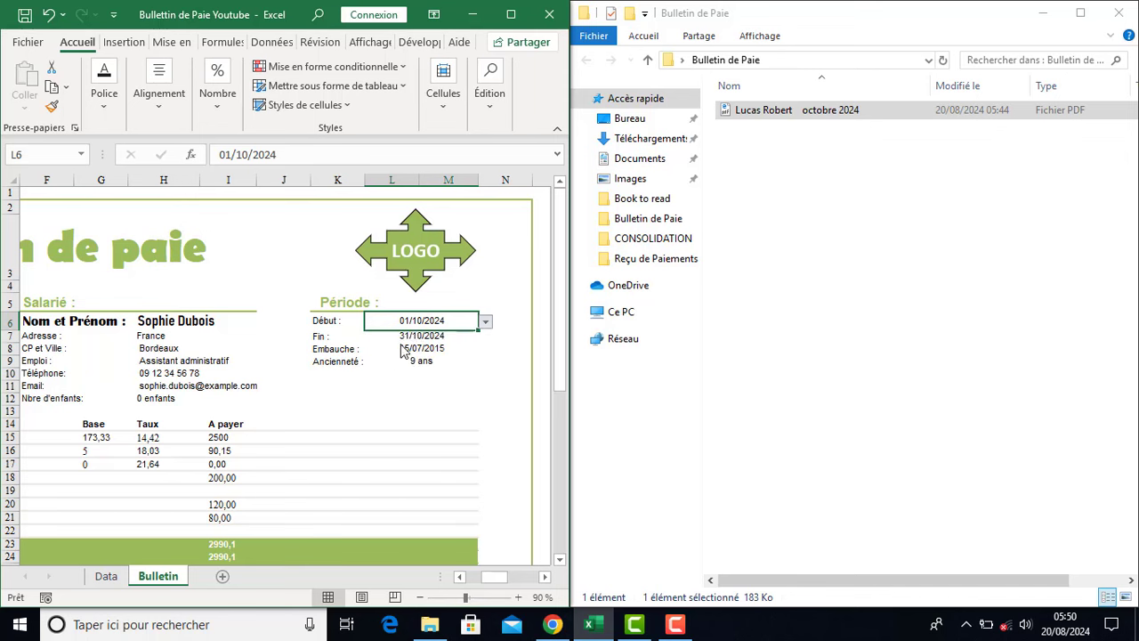
Generate the February 2024 payslip PDF with the sheet's Imprimer macro and select the new file in the folder
click(546, 578)
click(545, 577)
click(546, 578)
click(459, 294)
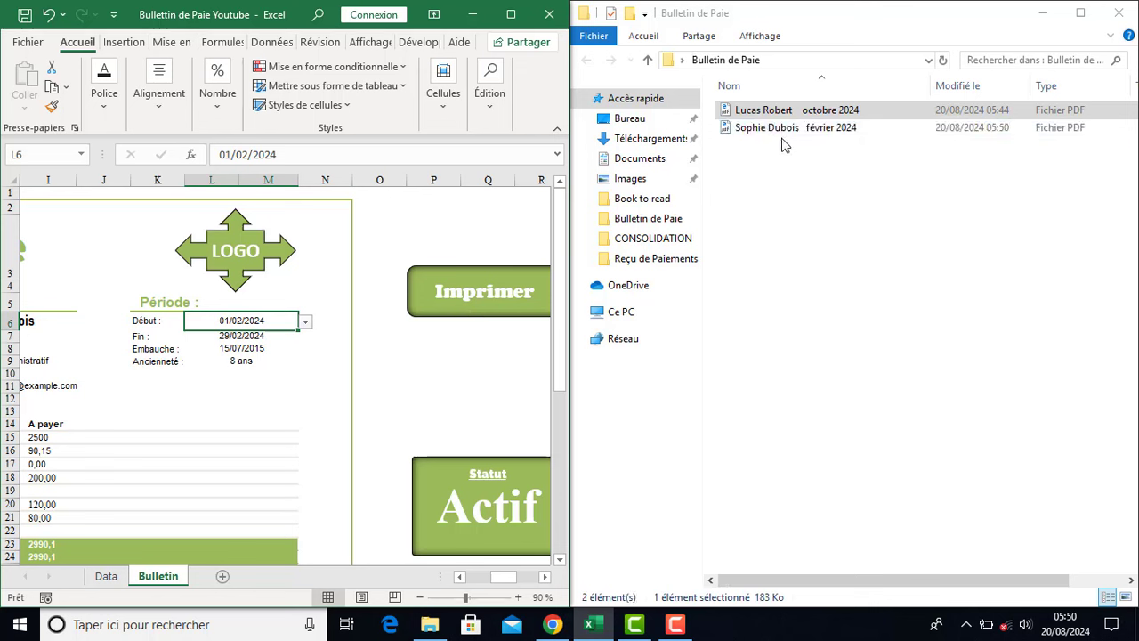
click(785, 132)
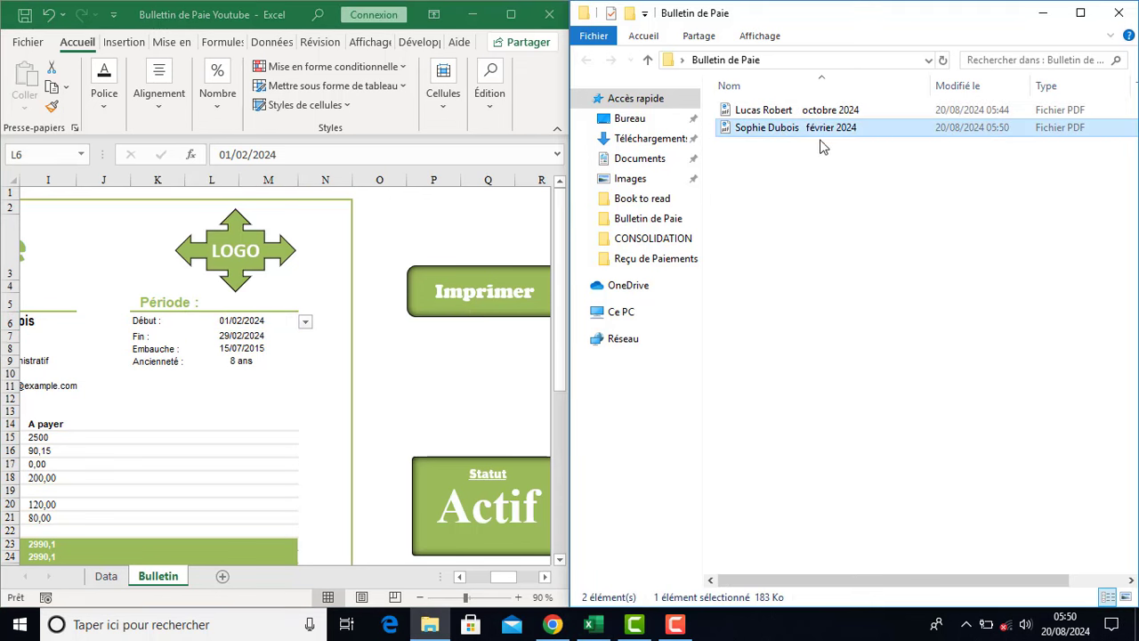
Switch the payslip's Nom et Prénom field to the third employee in the list
click(461, 579)
click(460, 580)
click(460, 579)
click(460, 579)
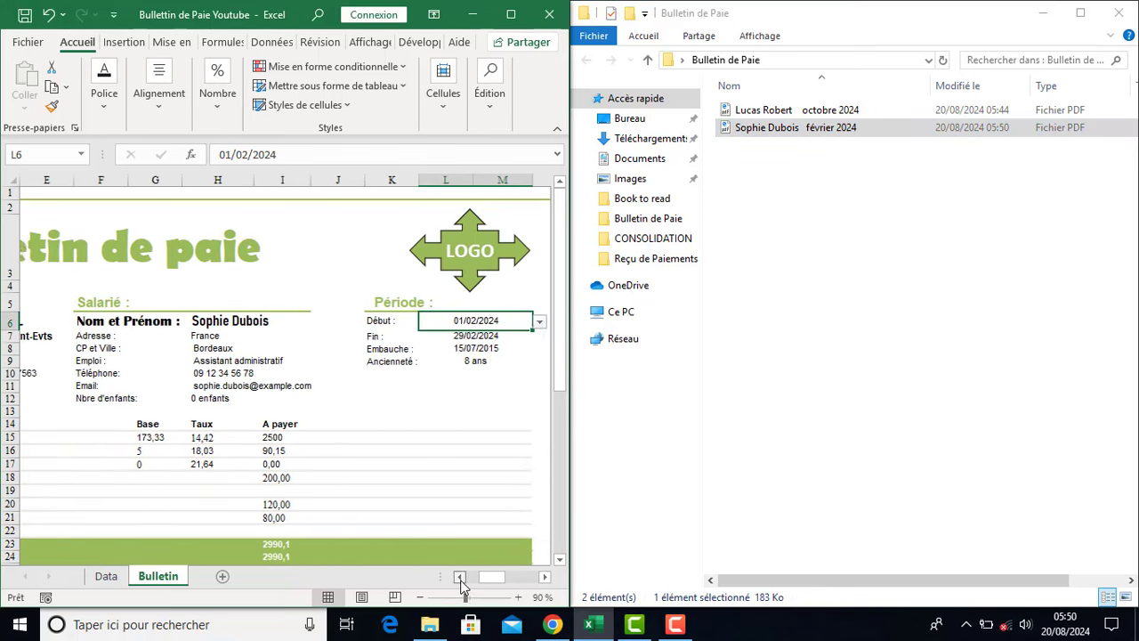
click(461, 580)
click(331, 325)
click(430, 321)
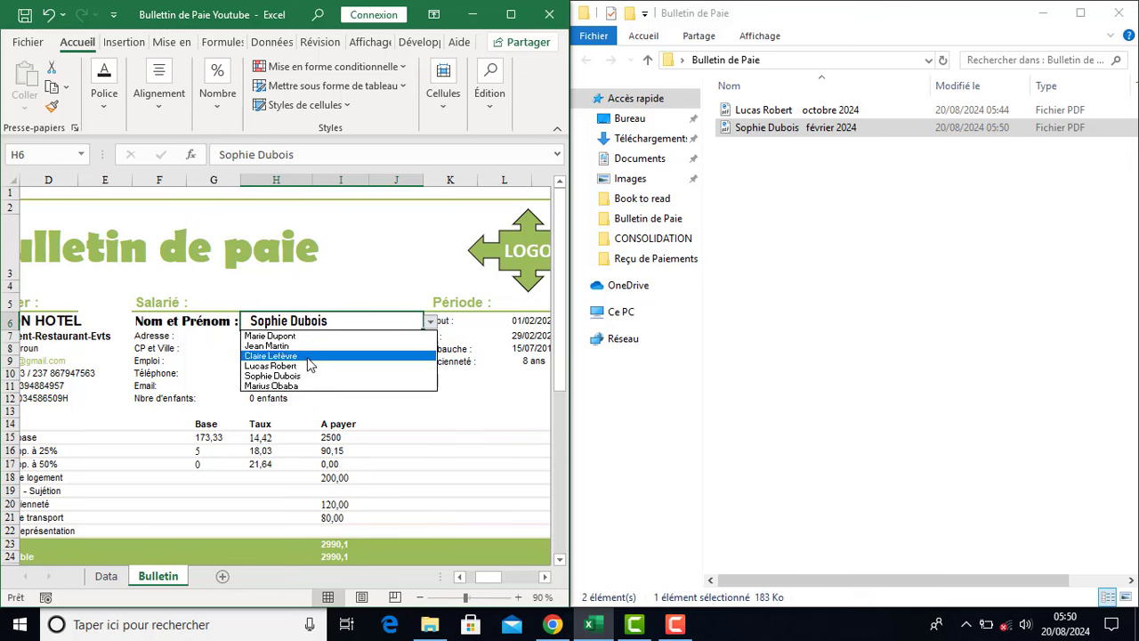
click(307, 357)
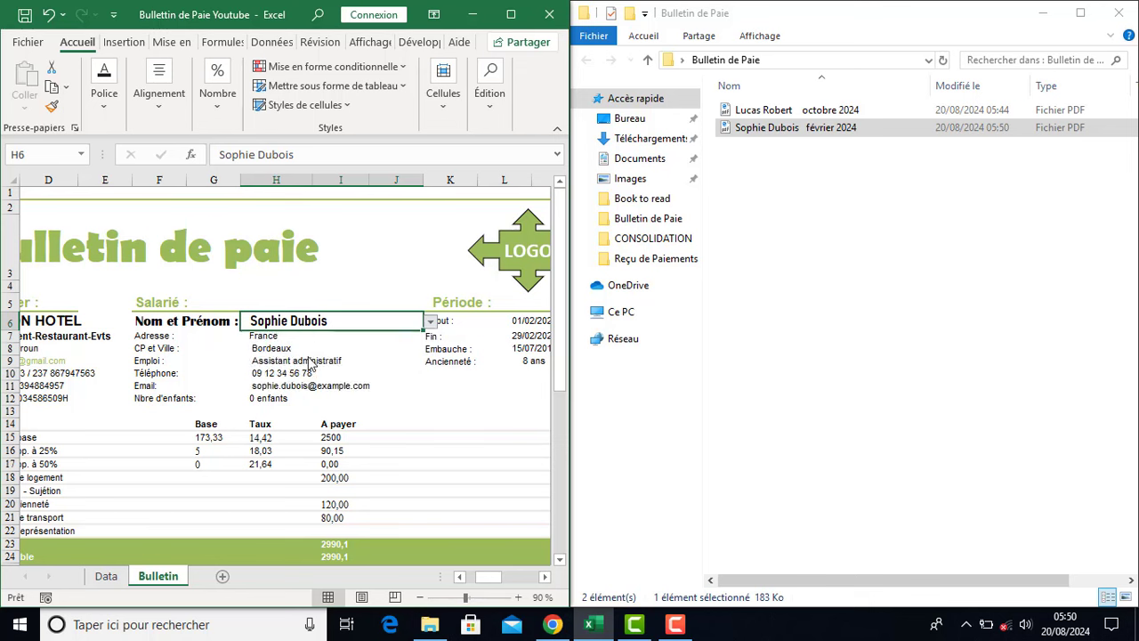
Set the payslip's period start date to 01/06/2024
click(545, 576)
click(375, 322)
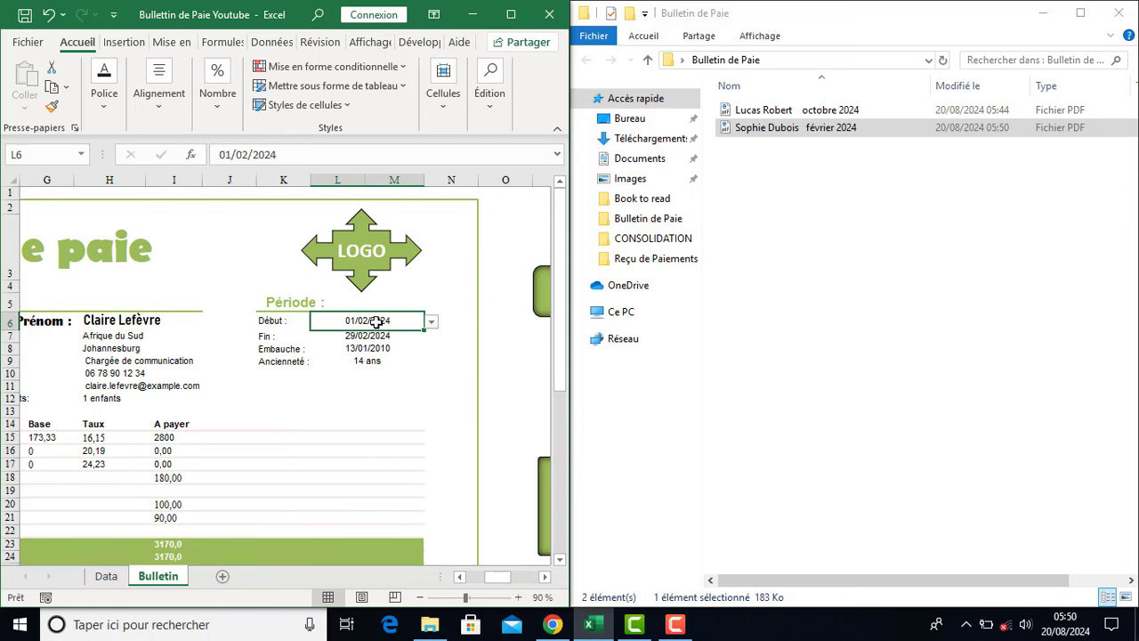
click(432, 322)
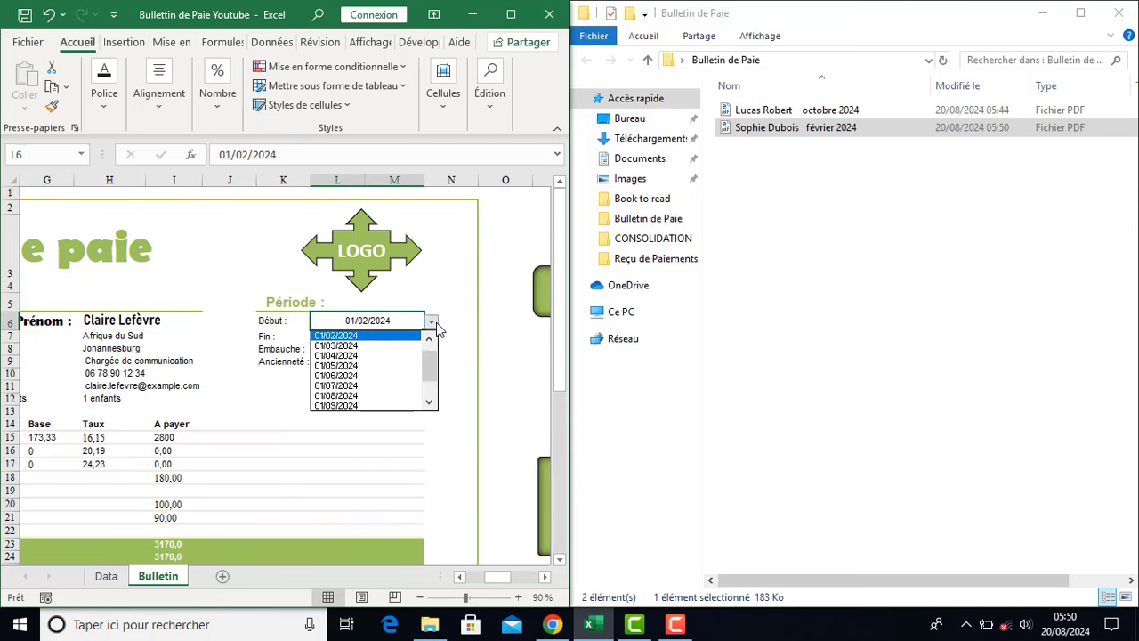
click(387, 375)
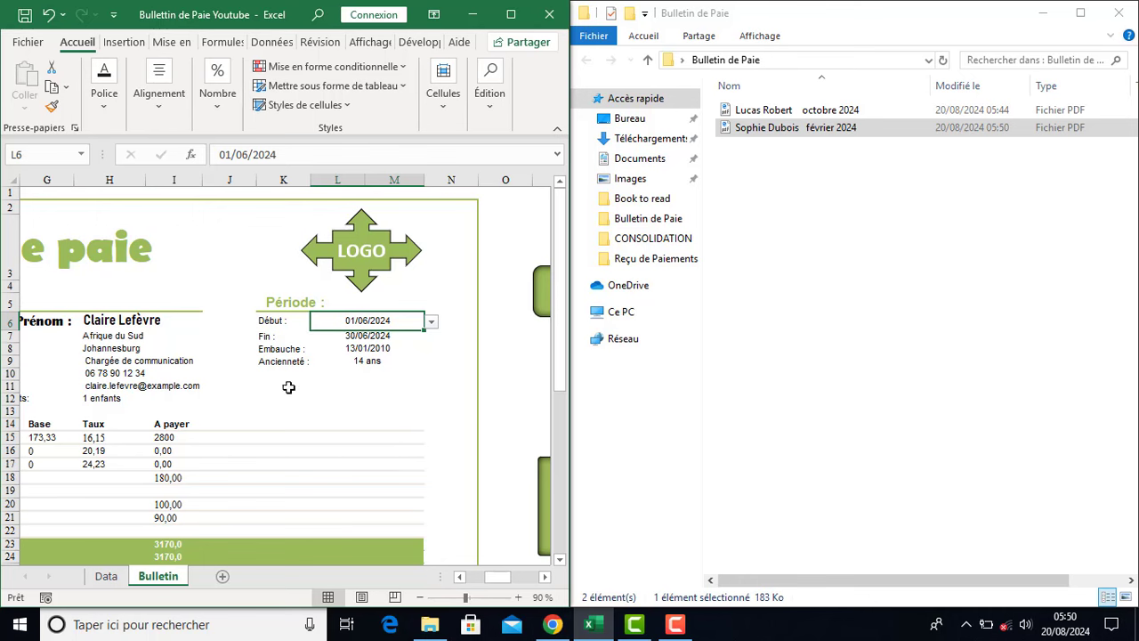
Generate the June 2024 payslip PDF with the Imprimer macro and select the new file in the folder
click(545, 577)
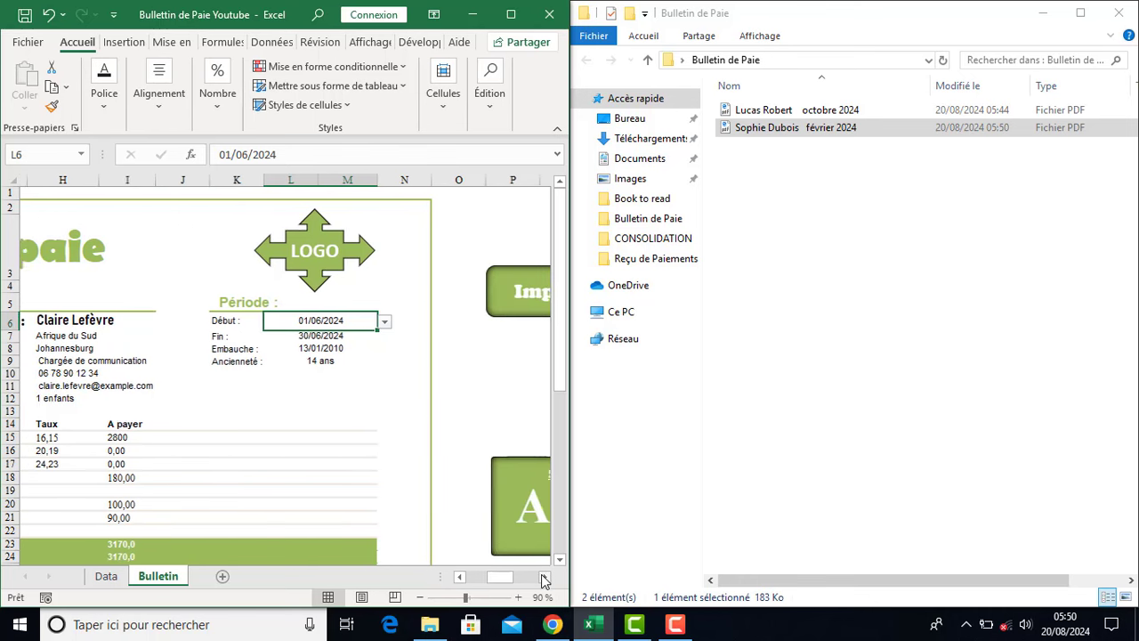
click(434, 295)
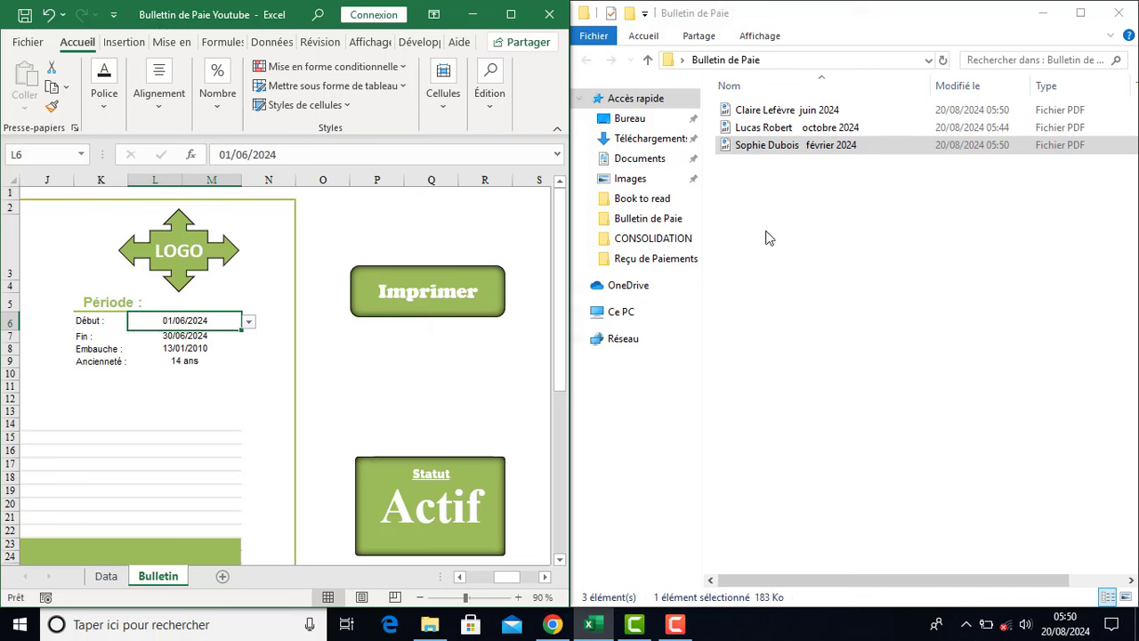
click(761, 111)
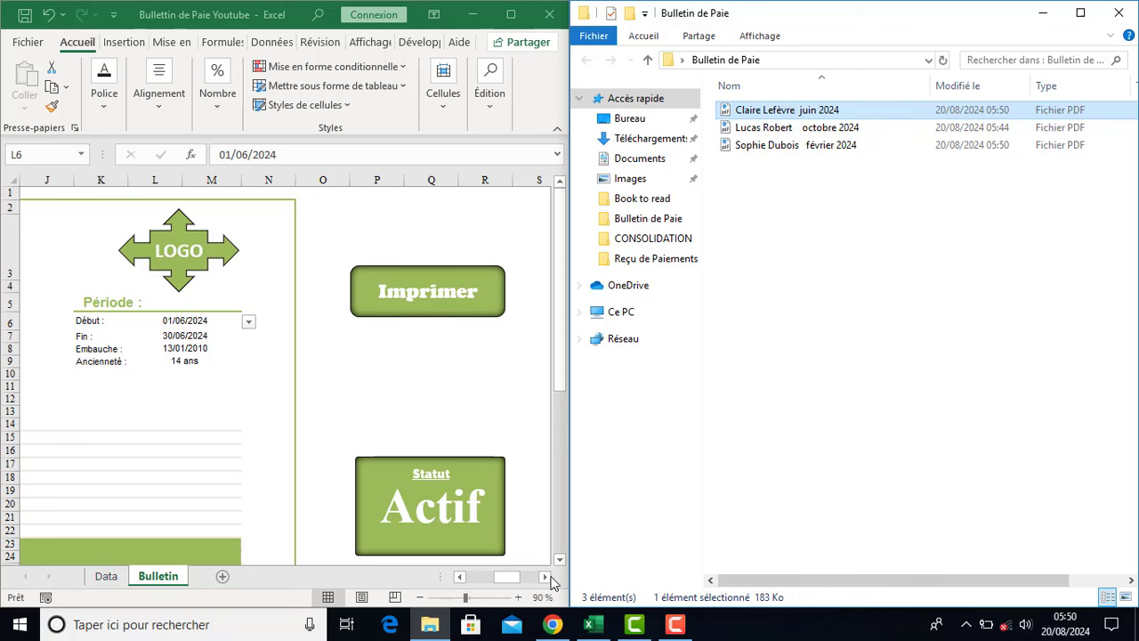
Open the October 2024 payslip PDF in Chrome and examine its contents at 125% zoom
right_click(775, 132)
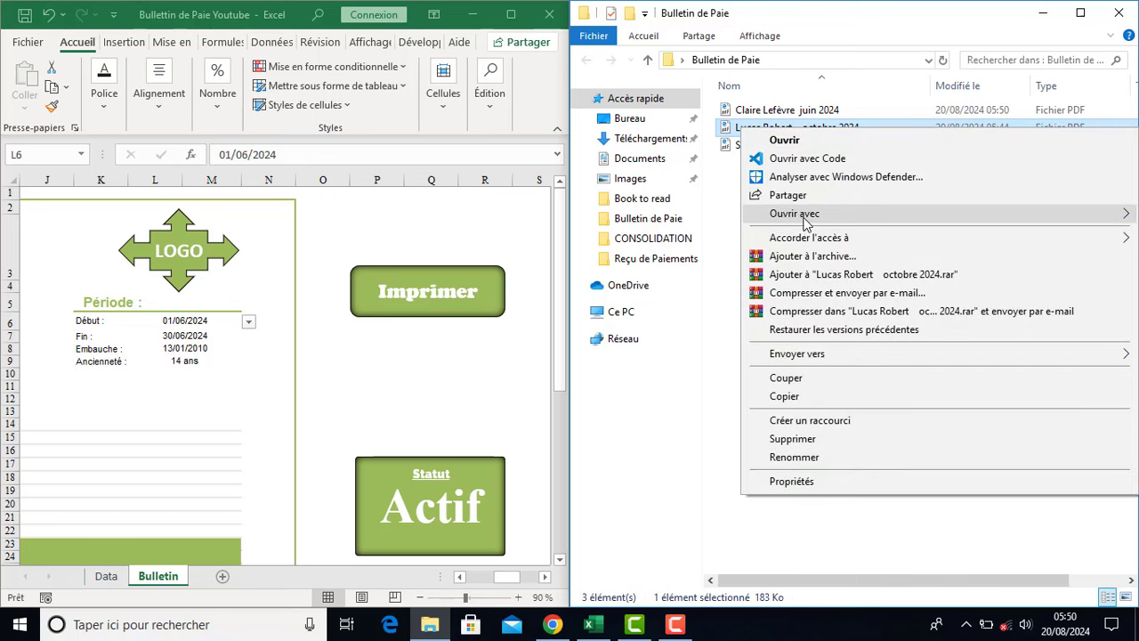
mouse_move(803, 217)
click(586, 233)
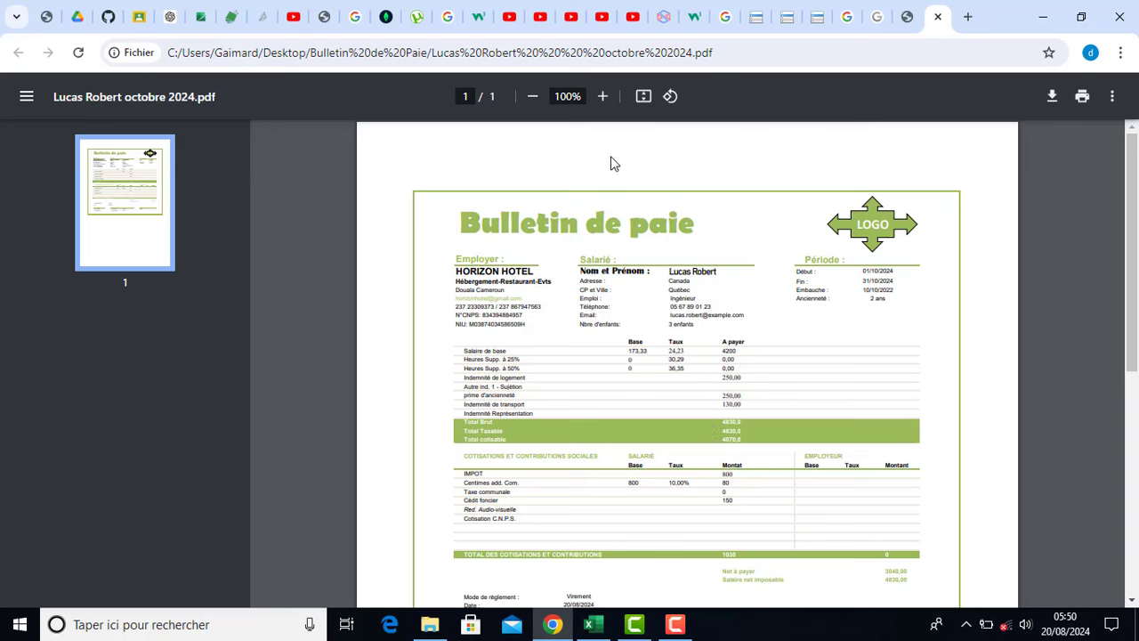
click(603, 96)
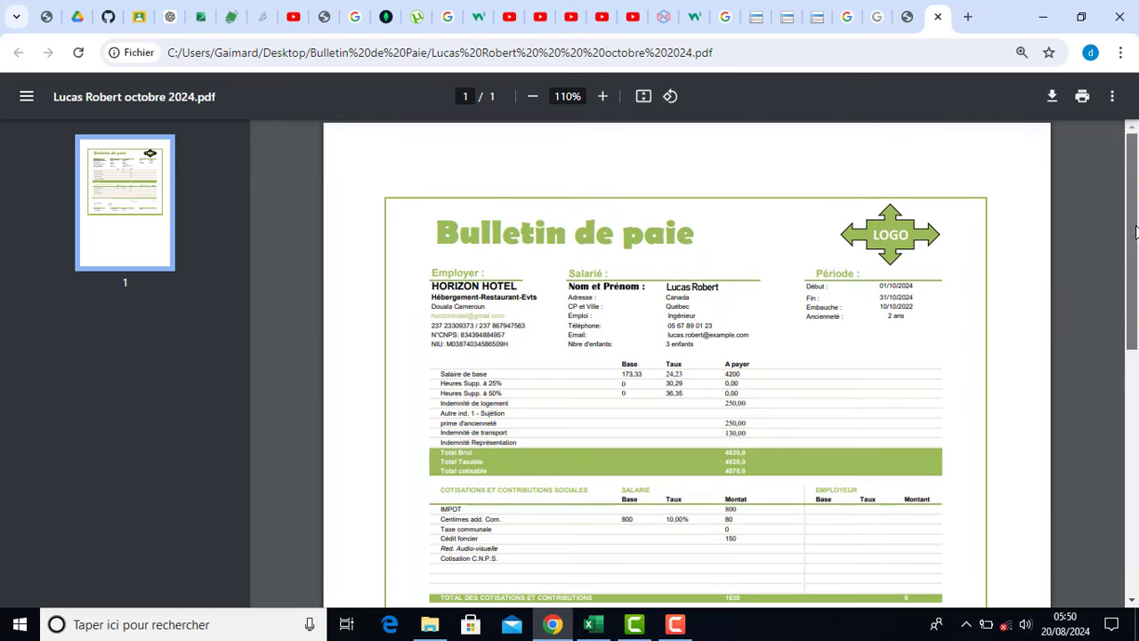
drag(1135, 232, 1133, 160)
click(603, 96)
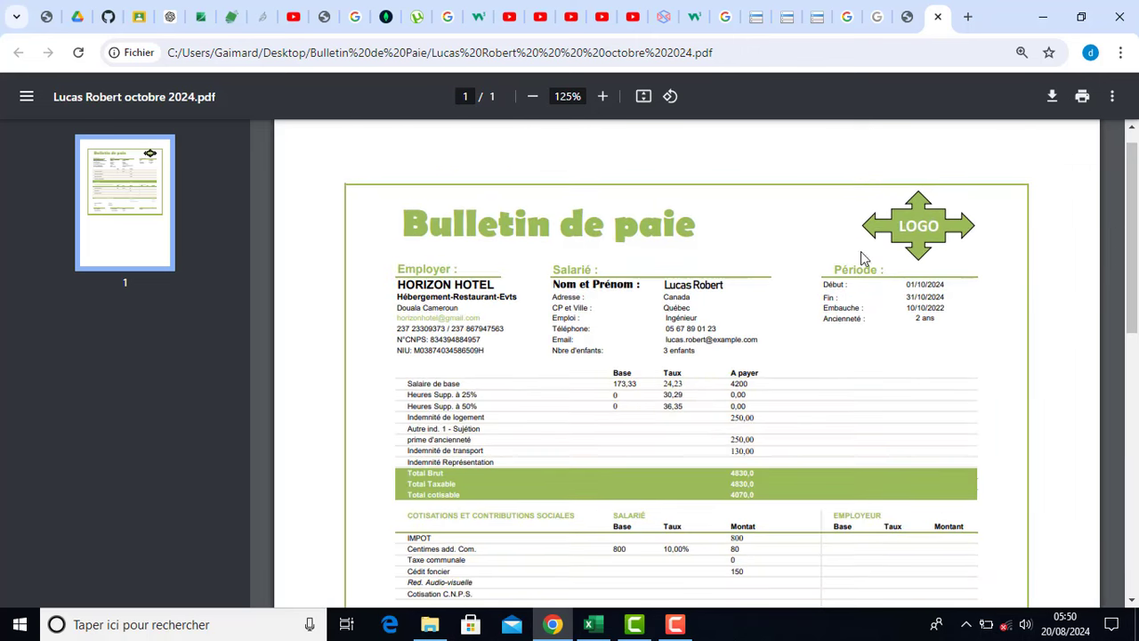
drag(1135, 206, 1130, 178)
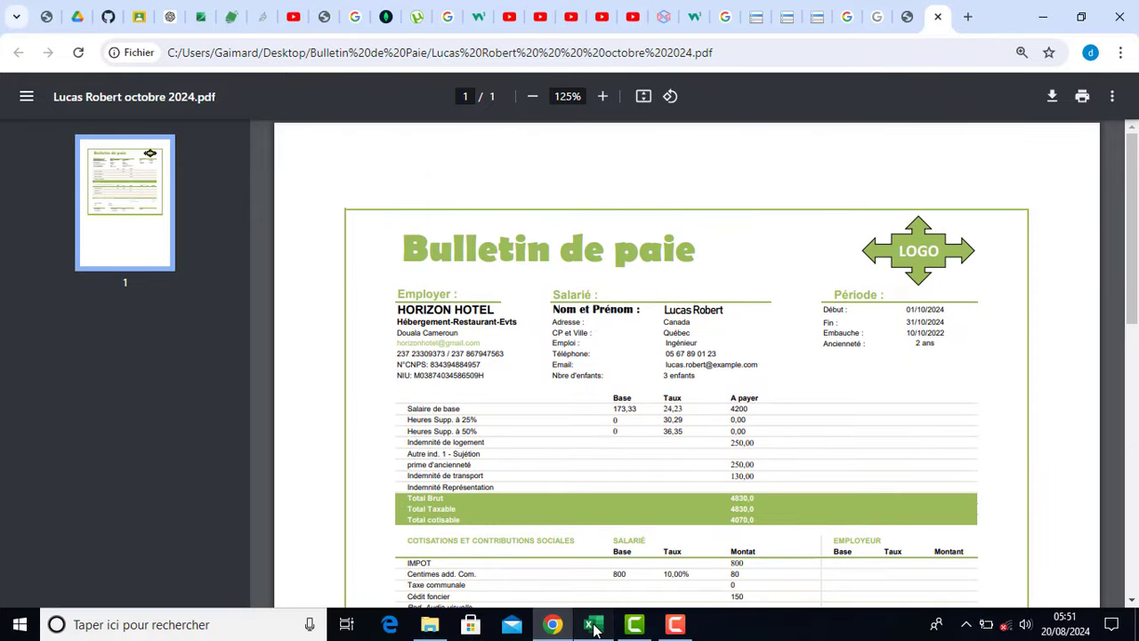
Switch back to the Excel payslip workbook and maximize its window
click(593, 626)
click(497, 14)
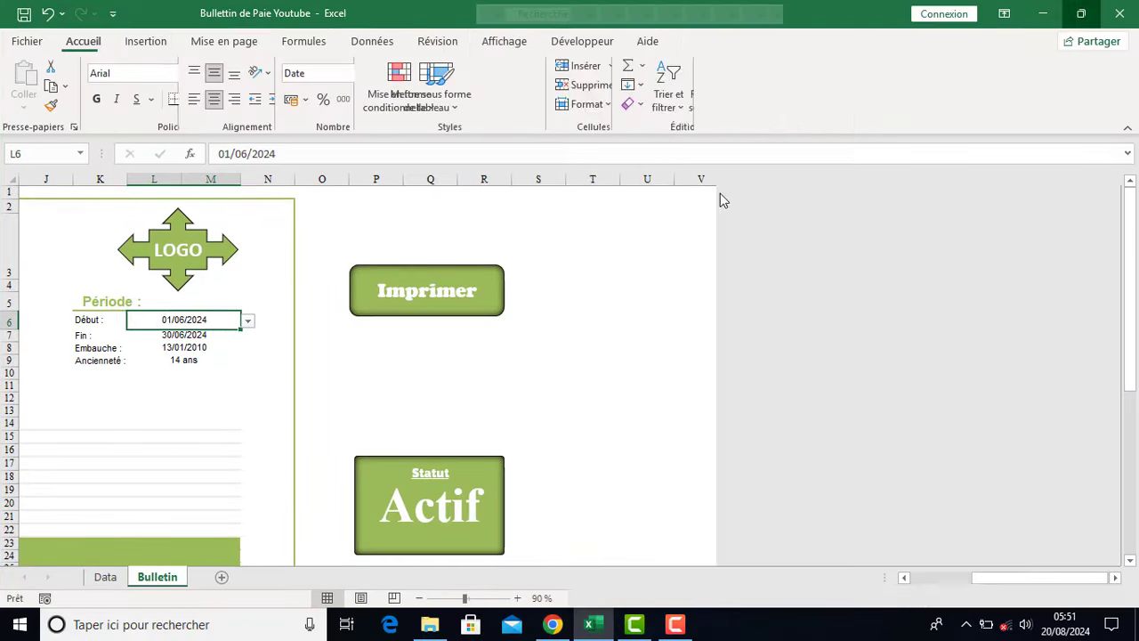
click(967, 577)
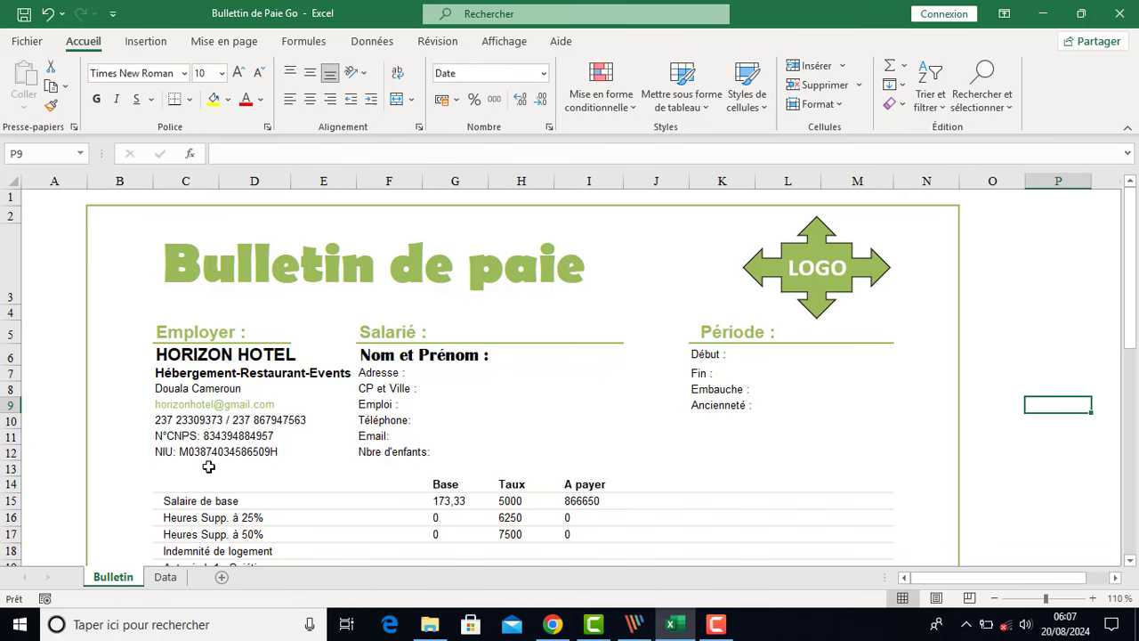
Review the blank payslip template and the Data sheet's employee columns from Nom to Enfants
scroll(208, 467, down, 9)
scroll(227, 464, up, 7)
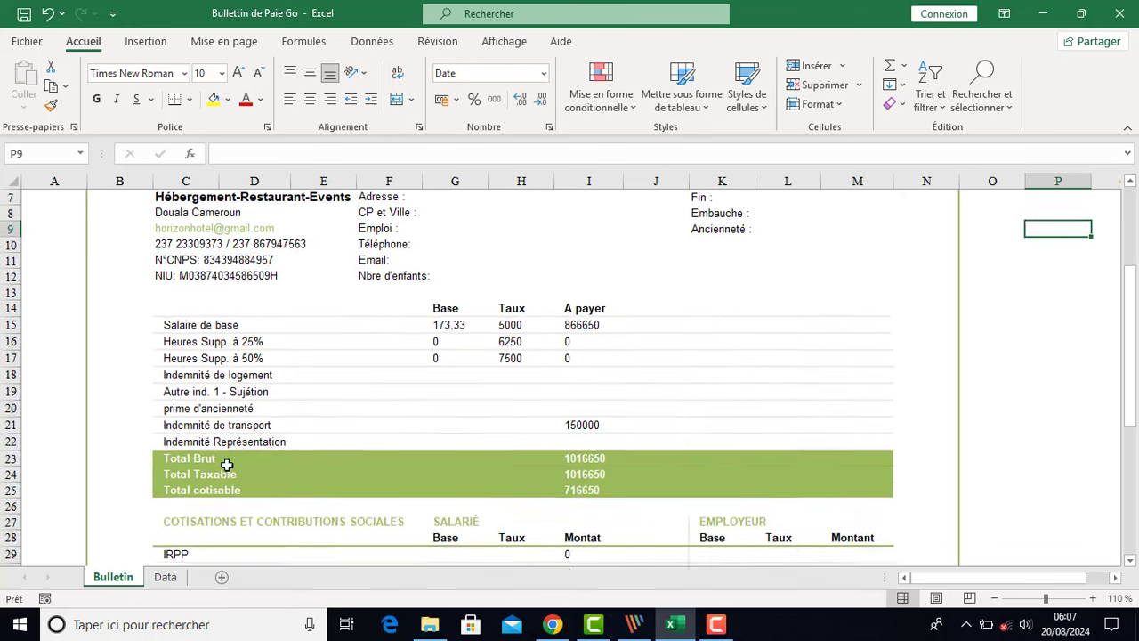
scroll(227, 465, up, 2)
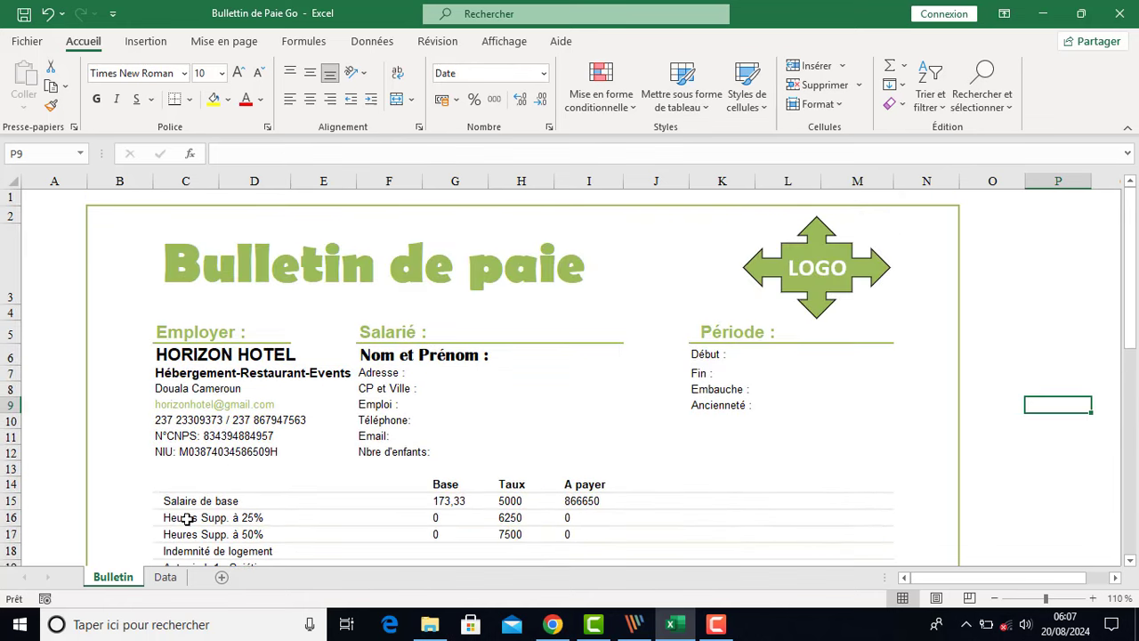
click(165, 577)
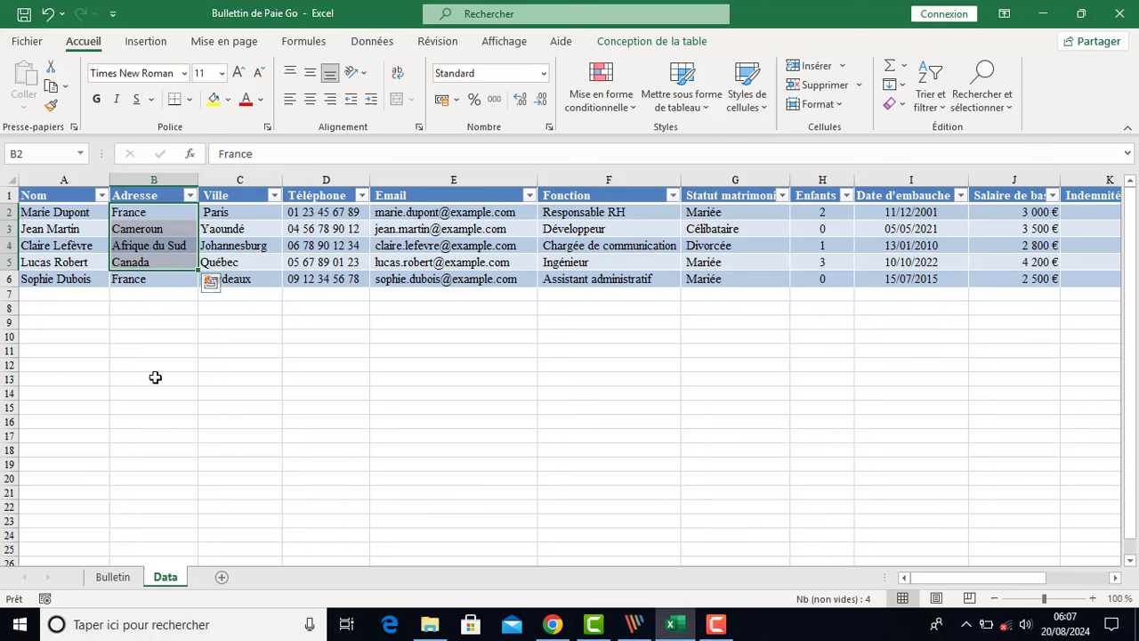
click(53, 212)
click(57, 187)
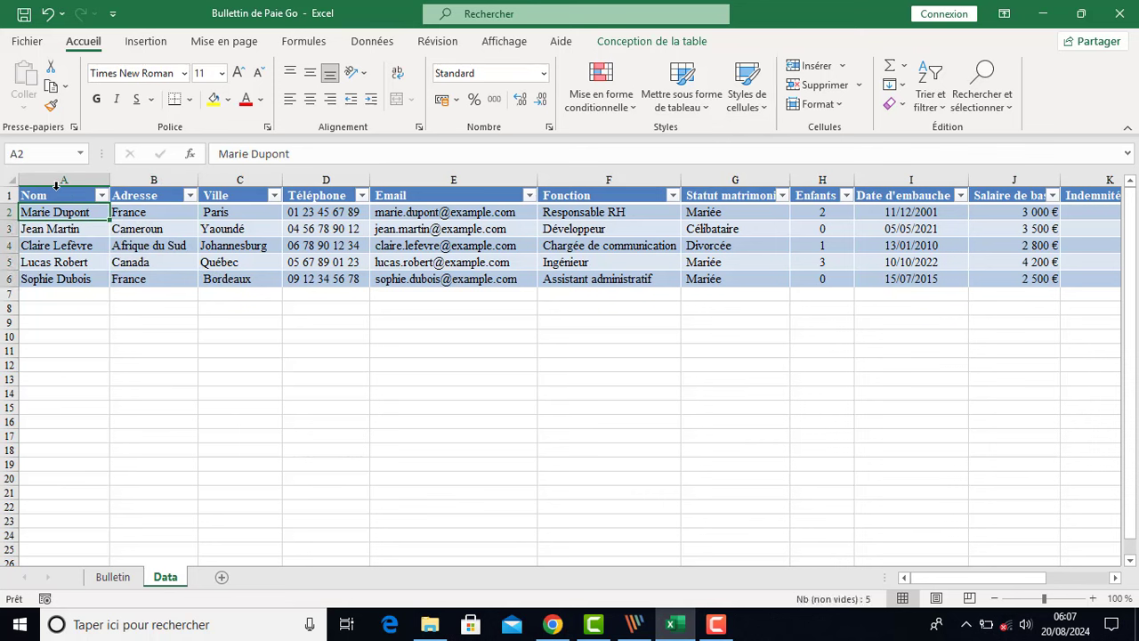
click(163, 185)
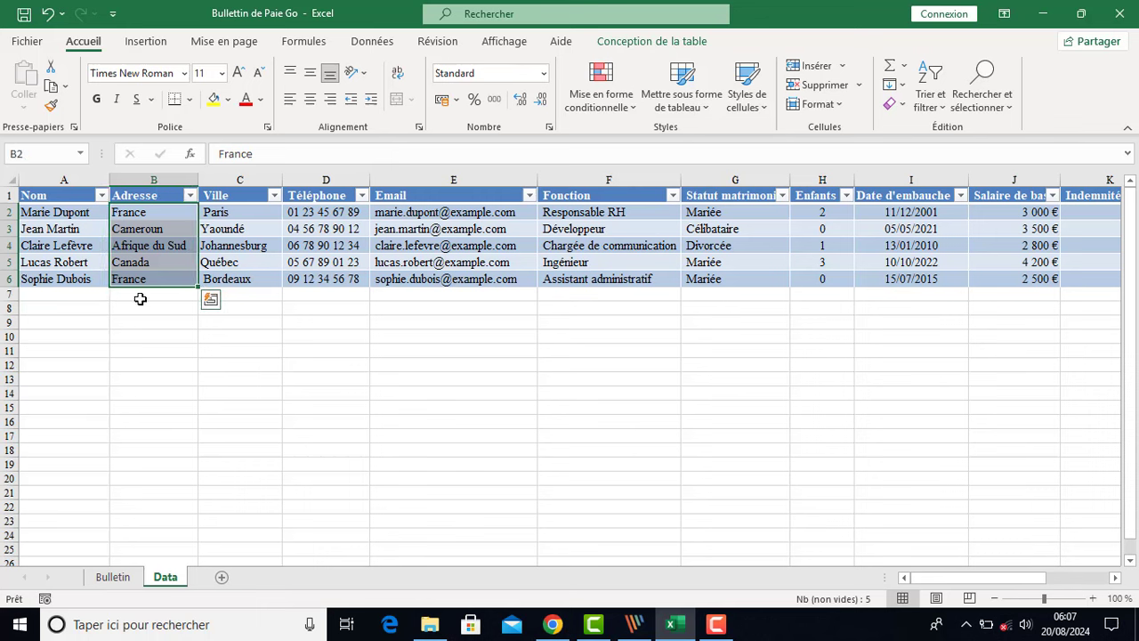
drag(250, 216, 262, 279)
click(332, 222)
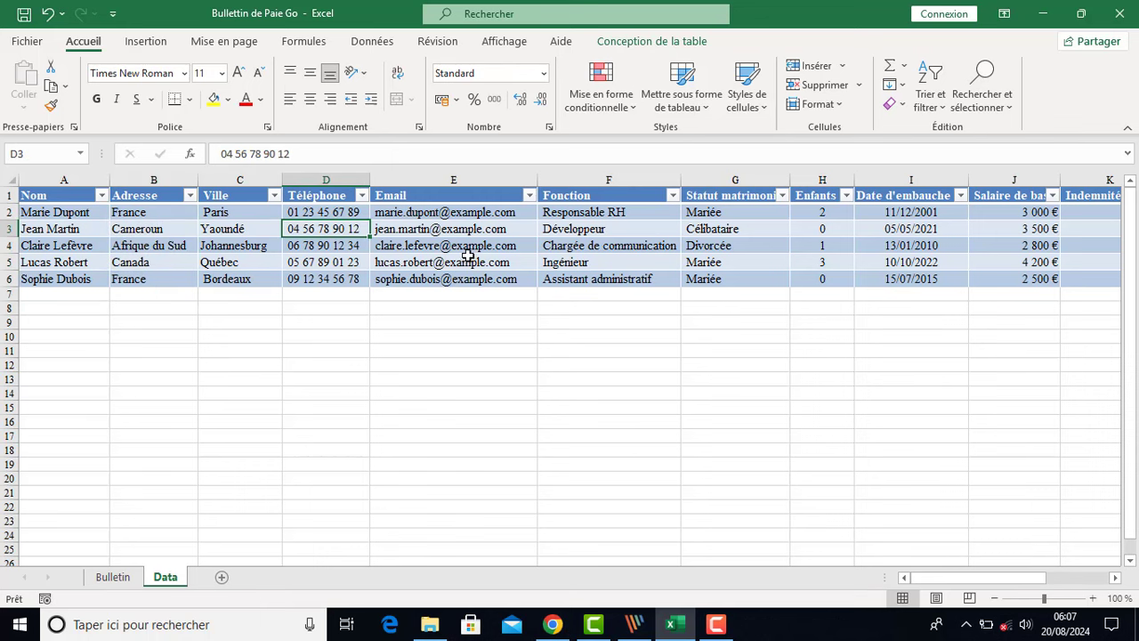
click(468, 236)
drag(601, 217, 612, 281)
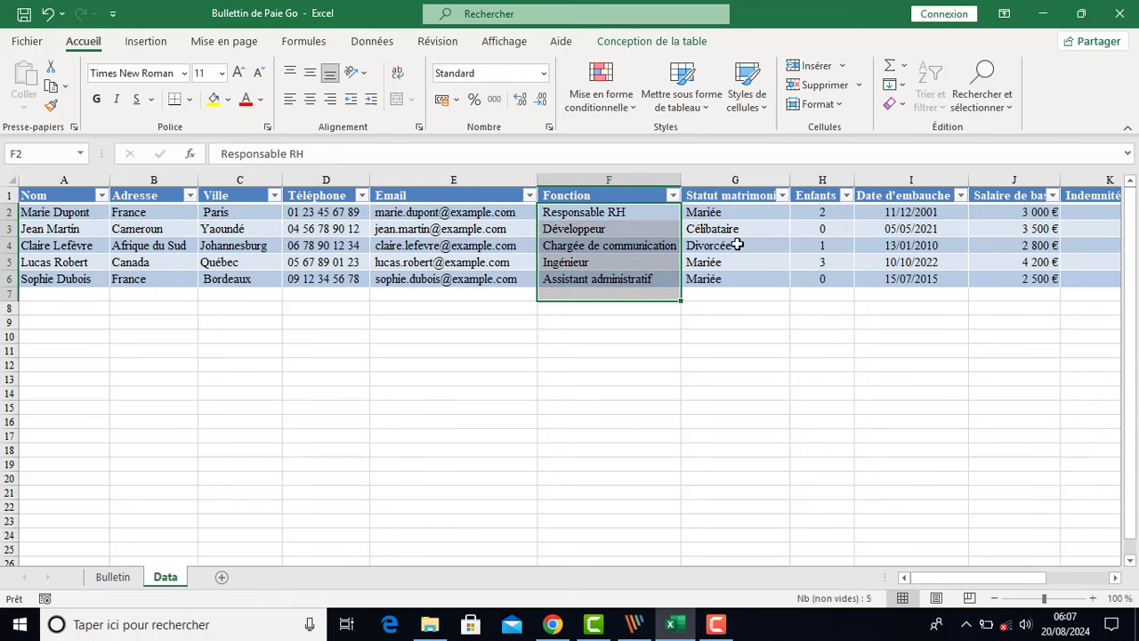
drag(739, 216, 761, 278)
drag(821, 211, 835, 276)
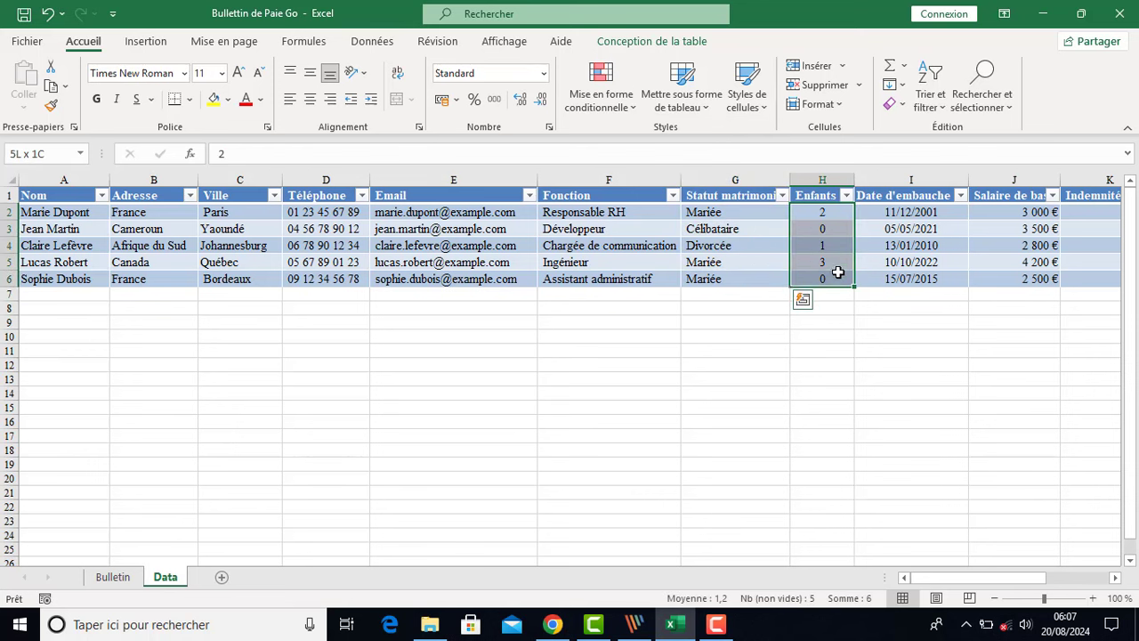
Review the Data sheet's remaining columns from Date d'embauche through Salaire de base, allowances and Impôt to the overtime hours
drag(1028, 578, 1086, 583)
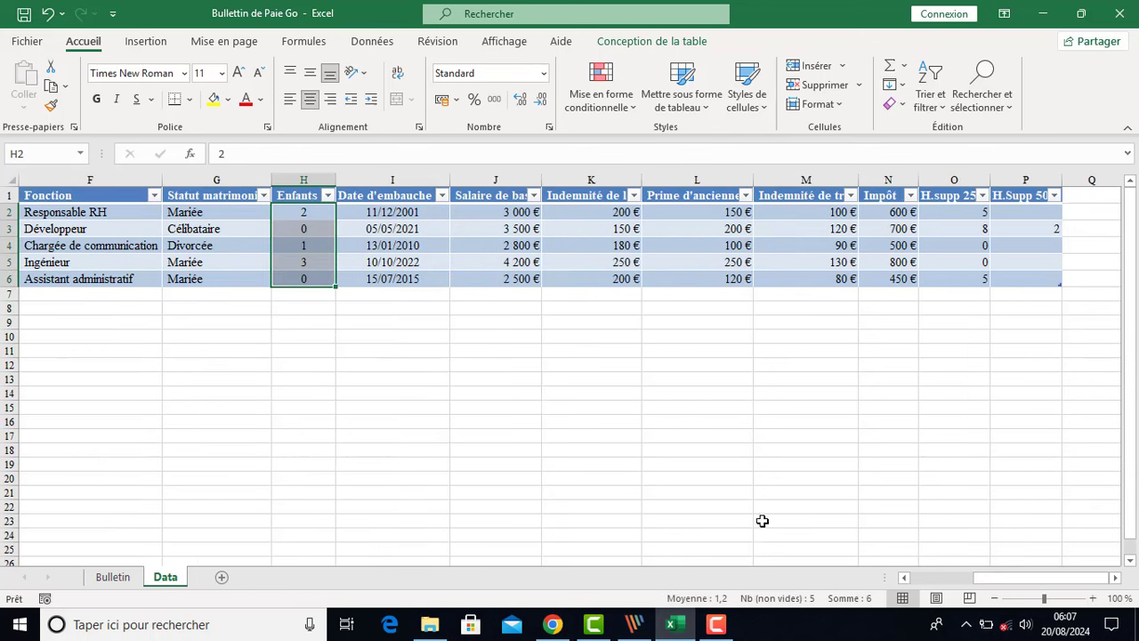
drag(403, 212, 409, 272)
drag(496, 218, 519, 281)
drag(612, 214, 623, 294)
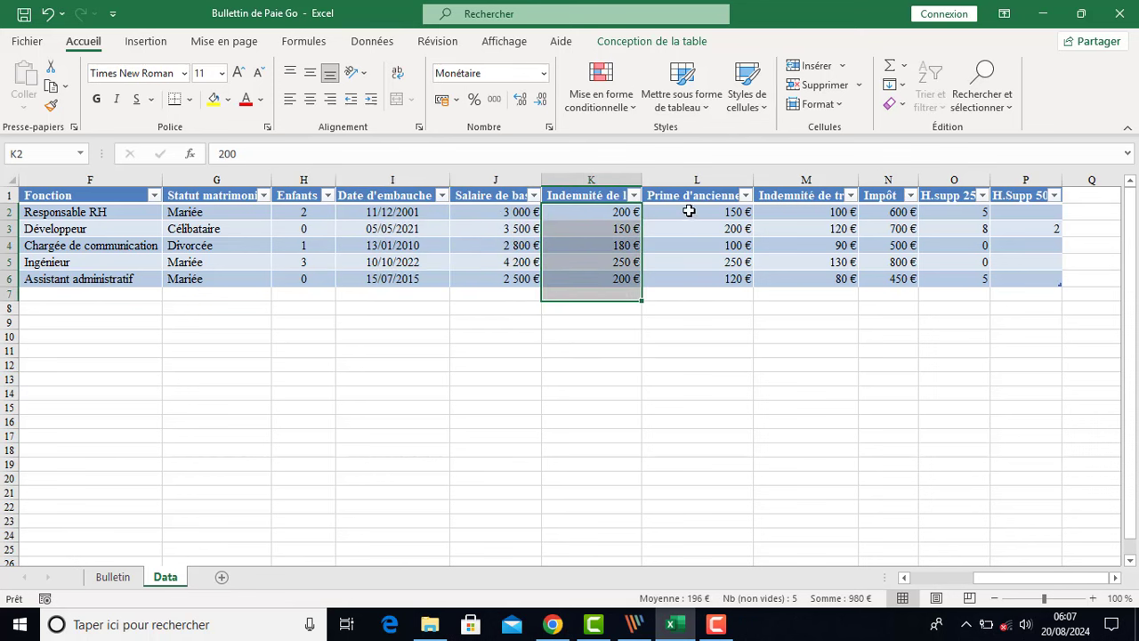
drag(691, 210, 723, 296)
click(807, 213)
drag(810, 226, 840, 279)
drag(880, 212, 919, 286)
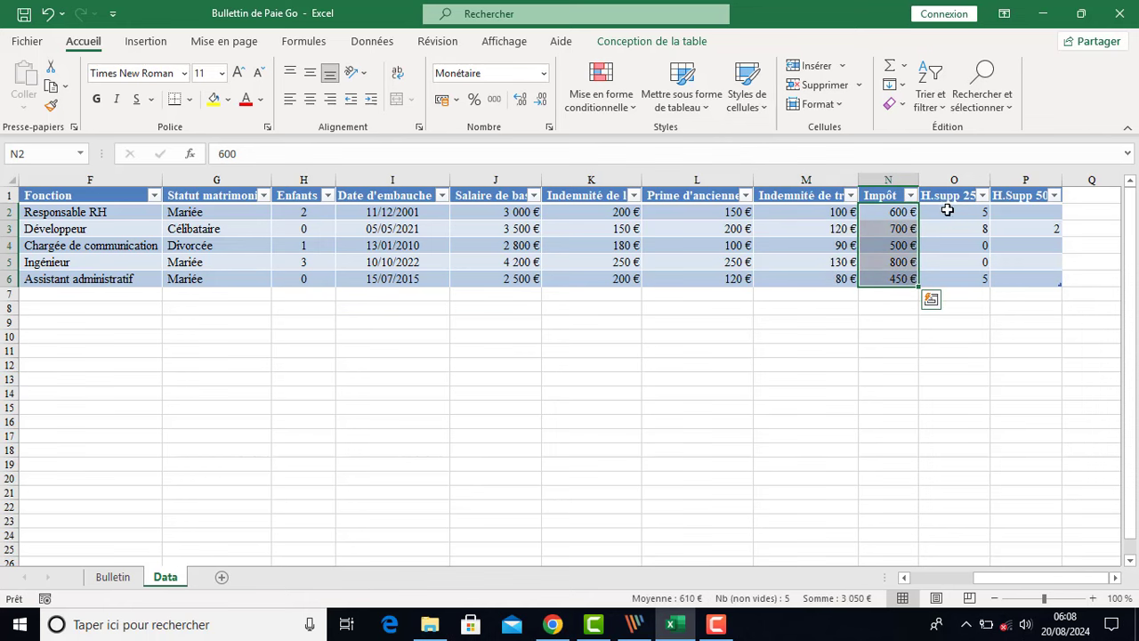
drag(946, 210, 979, 280)
drag(1018, 217, 1035, 290)
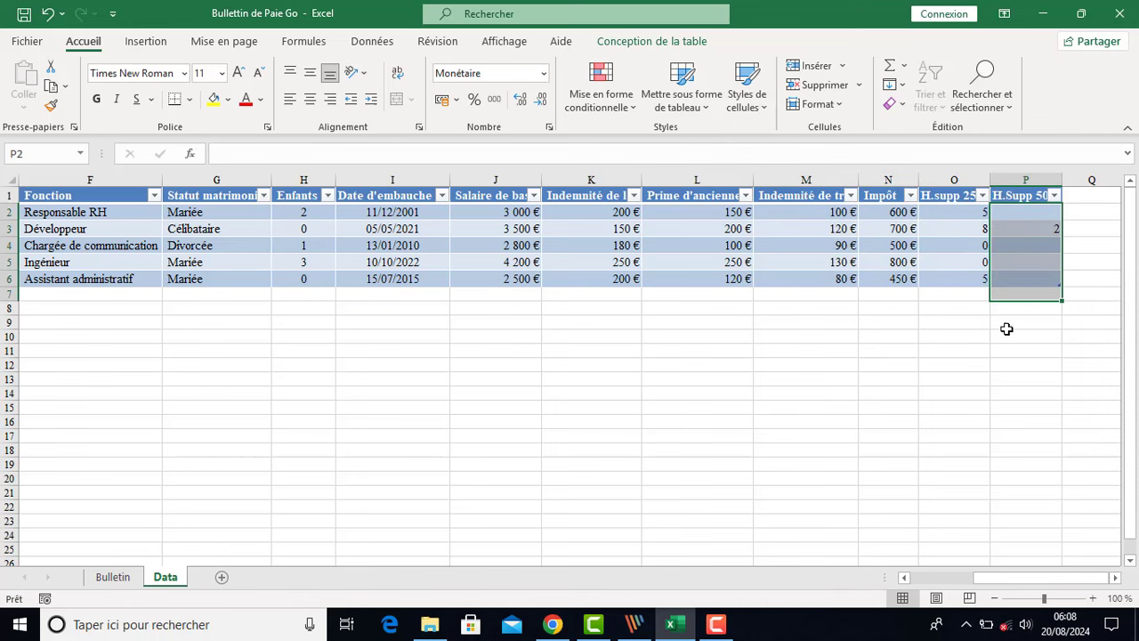
click(941, 578)
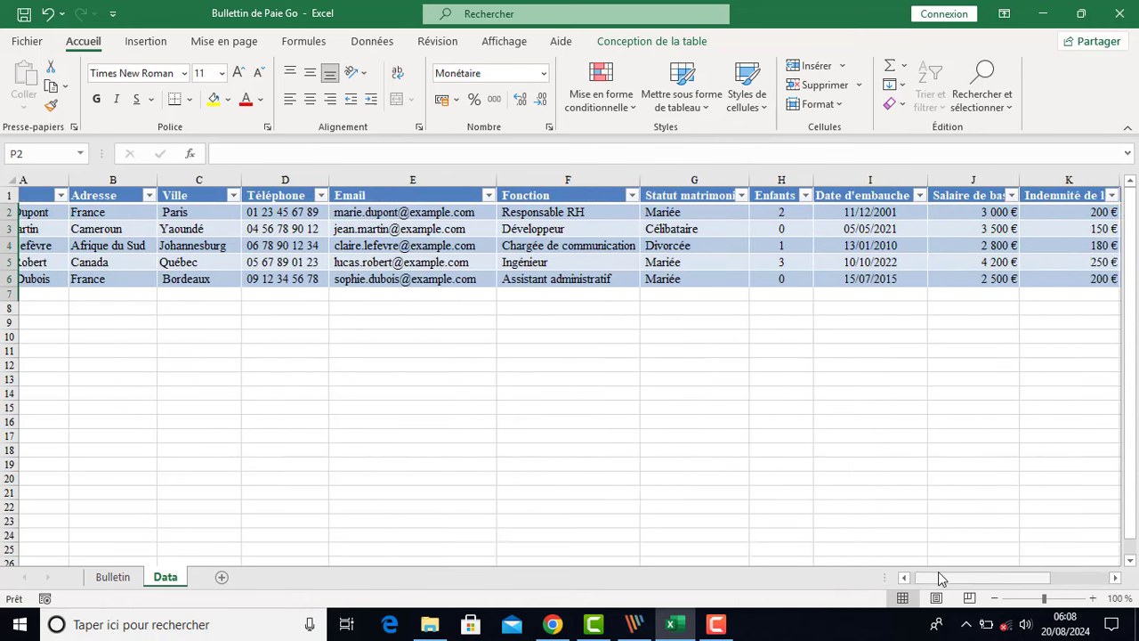
Start a data validation of type Liste on the Nom et Prénom cell H6 of the Bulletin sheet
click(113, 578)
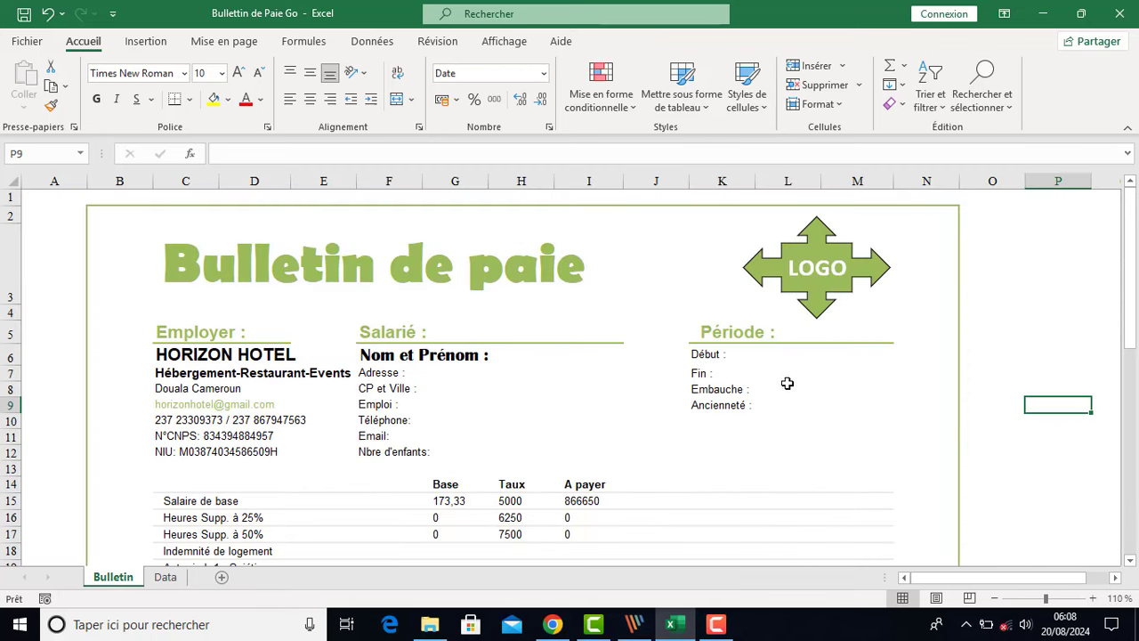
click(538, 358)
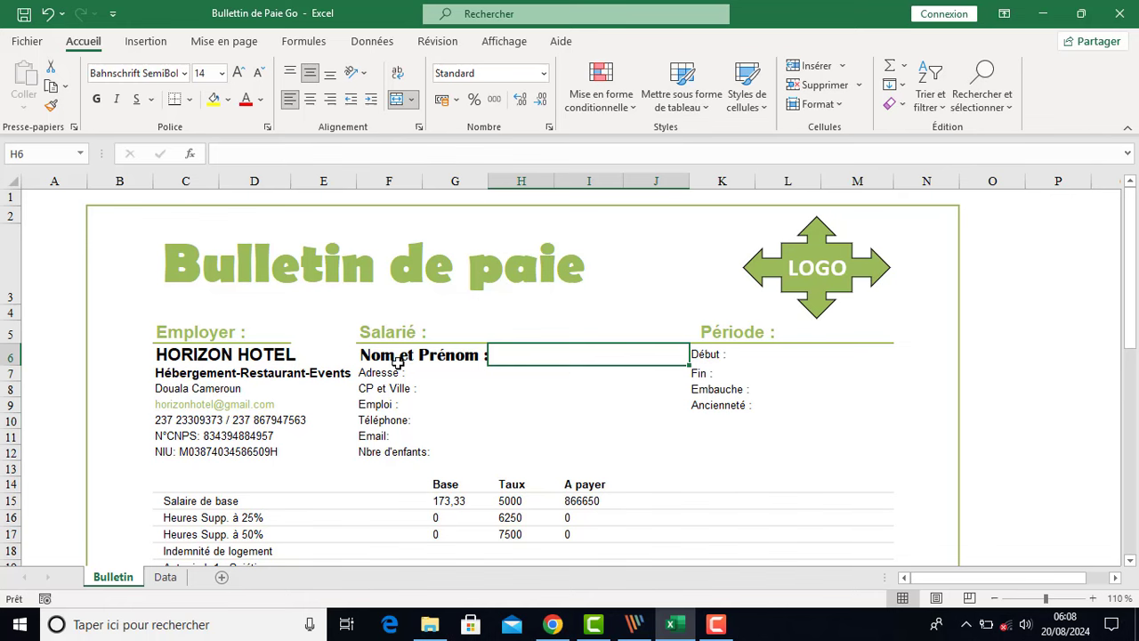
click(370, 43)
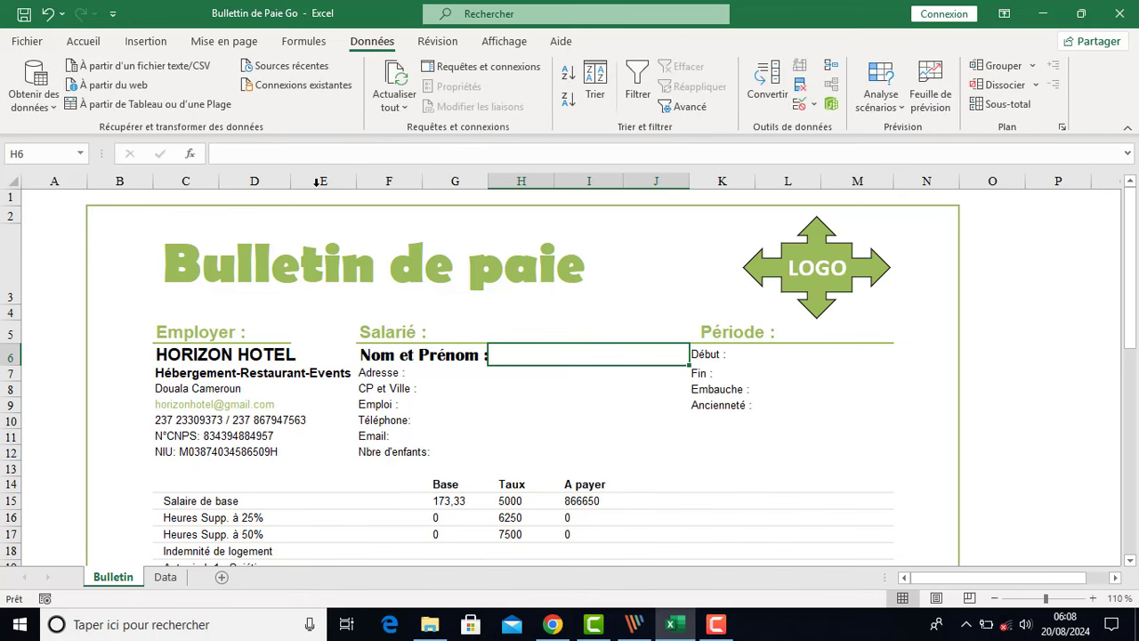
click(811, 105)
click(874, 127)
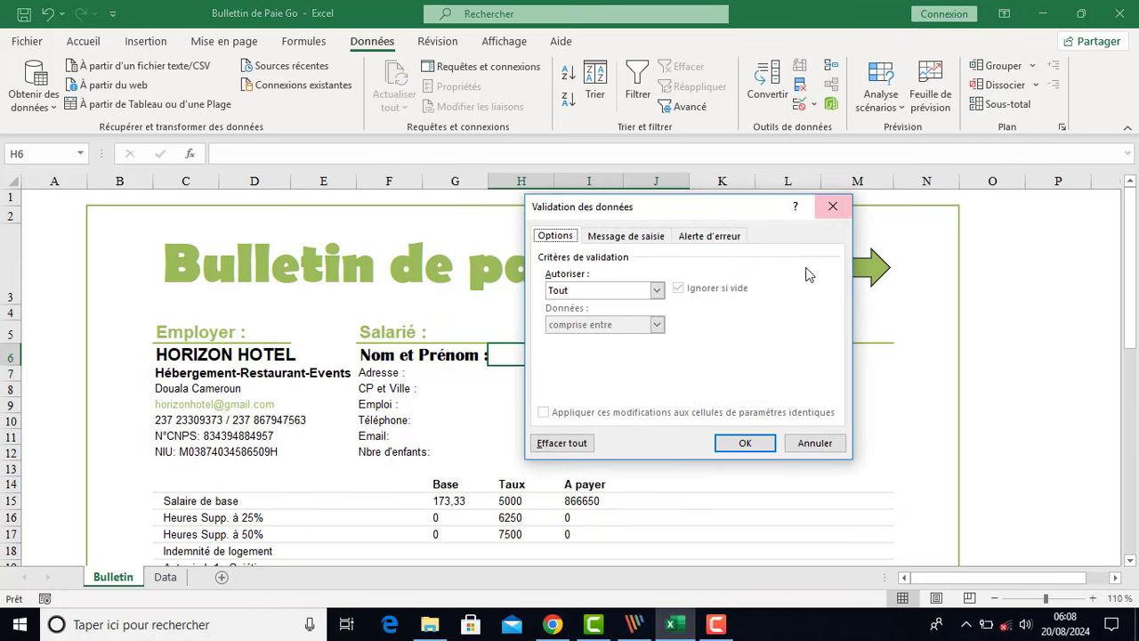
click(656, 290)
click(617, 338)
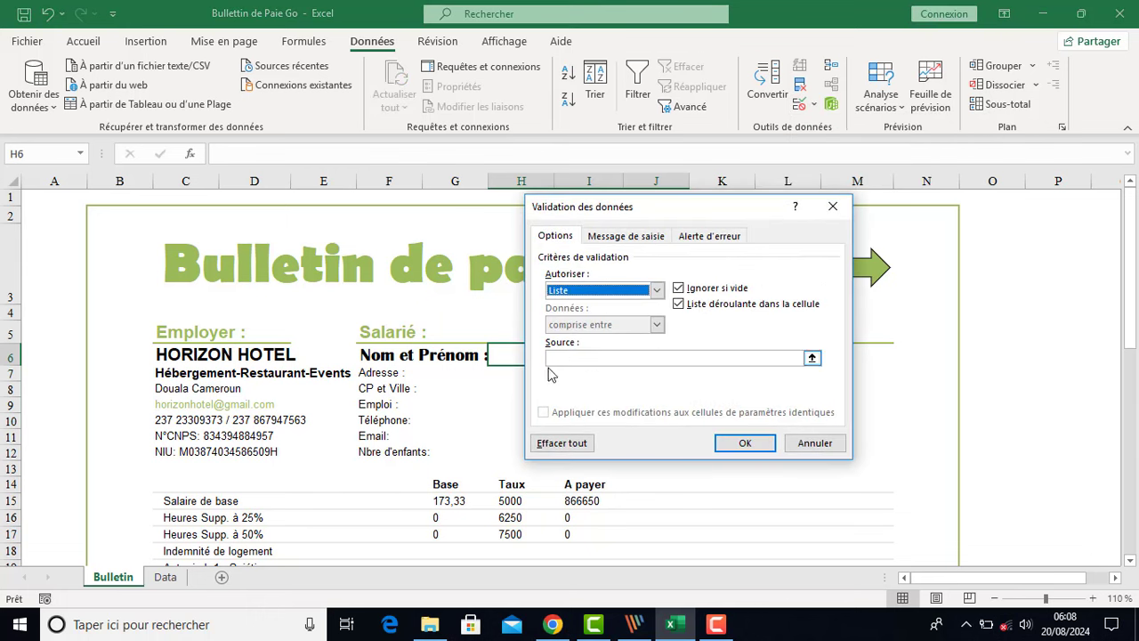
Set the validation list's source to the employee names in =Data!$A$2:$A$6 and apply it
click(628, 358)
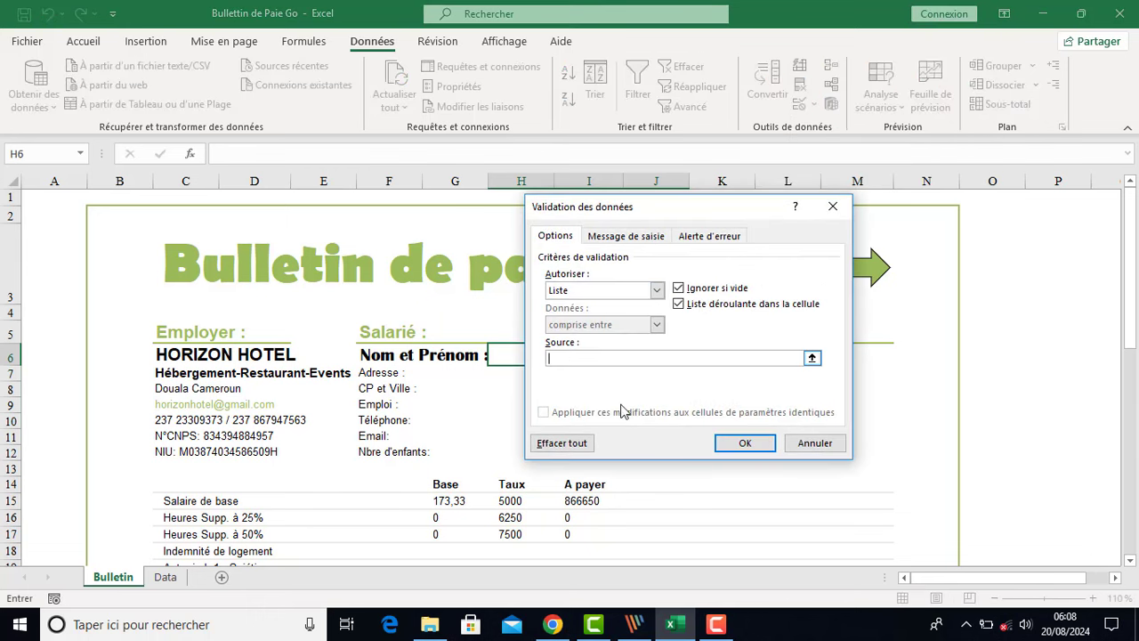
text(=Data!)
click(165, 577)
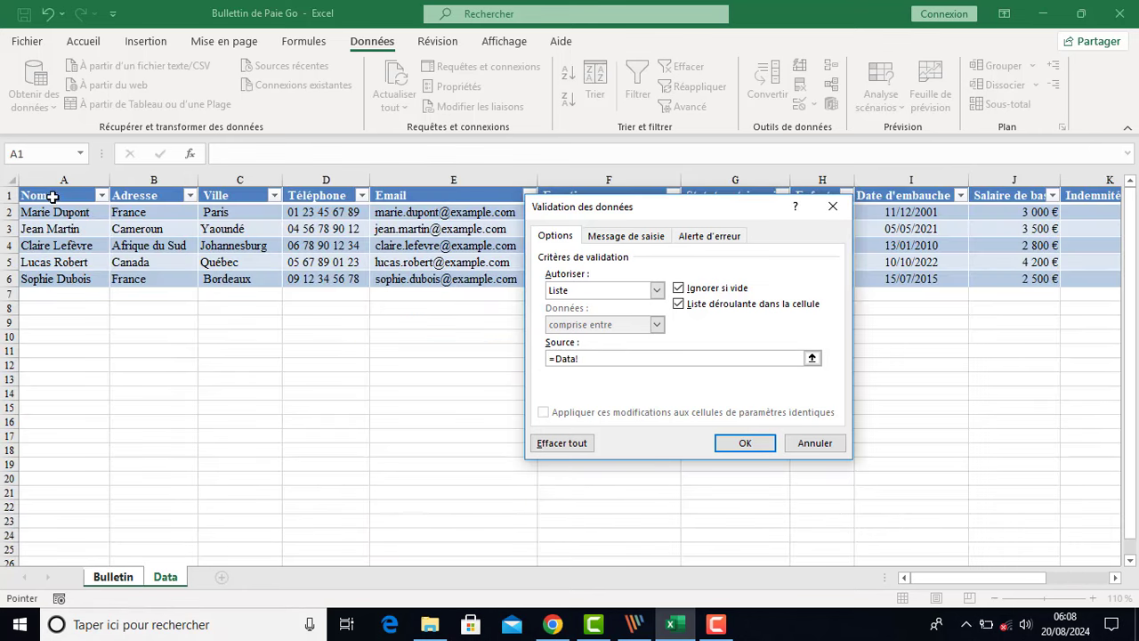
drag(55, 212, 107, 276)
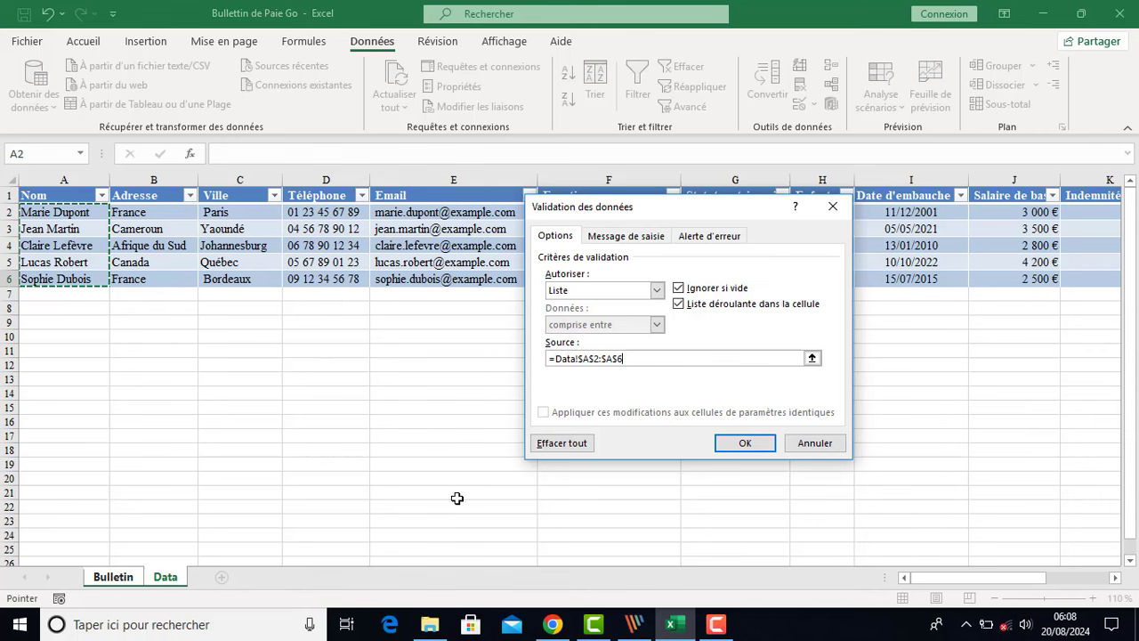
click(737, 440)
click(640, 406)
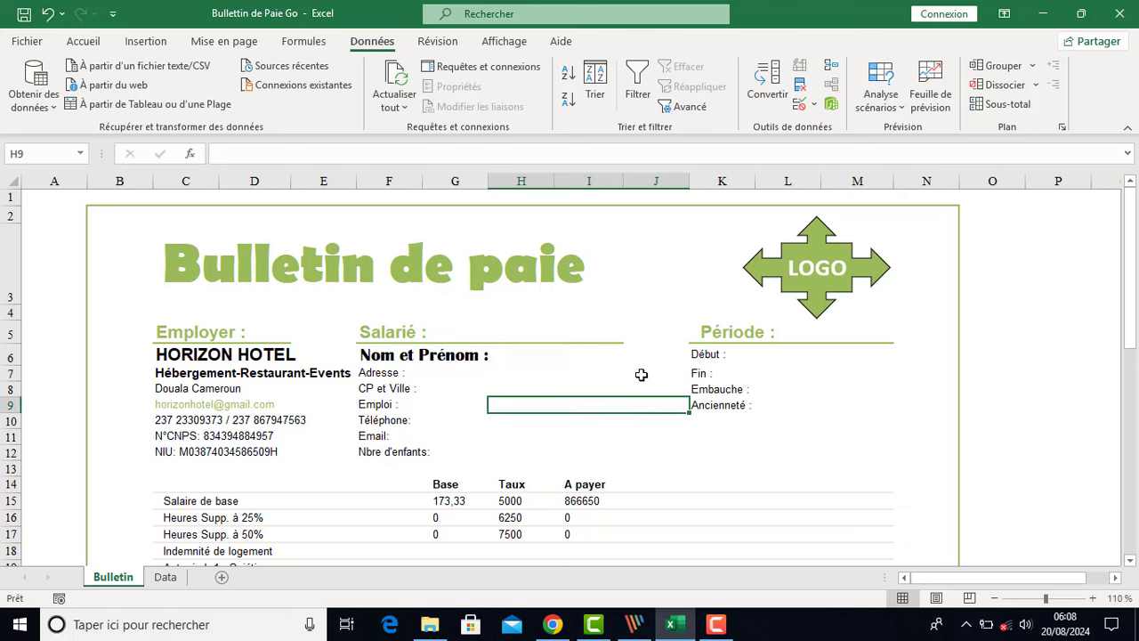
Test the Nom et Prénom drop-down in H6 by picking the third employee and finally the last one in the list
click(636, 358)
click(697, 356)
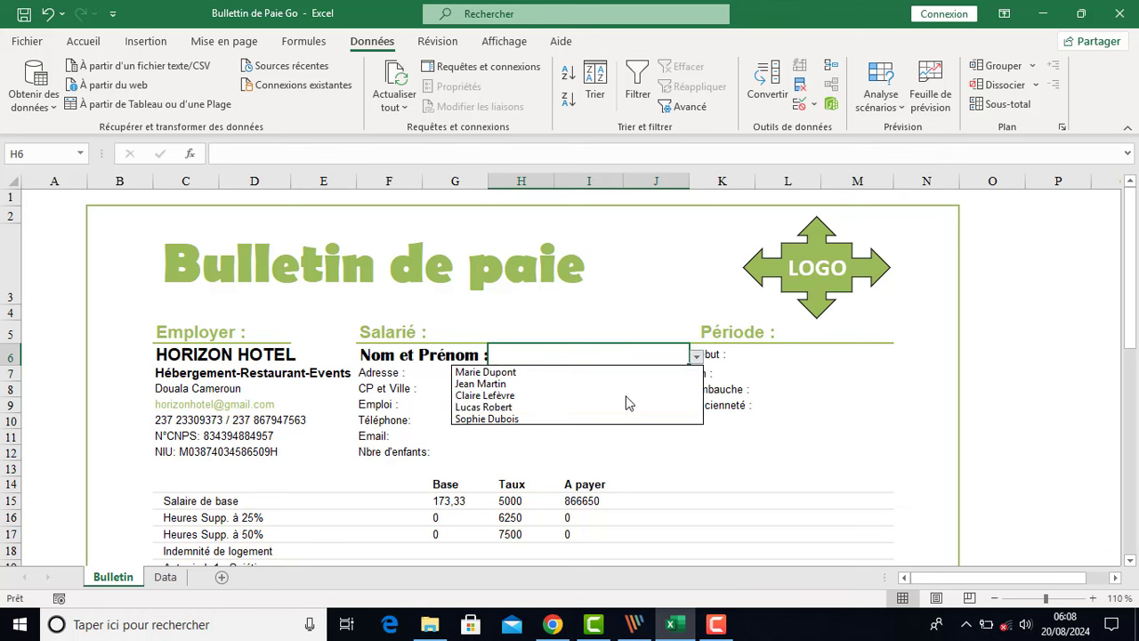
click(630, 396)
click(697, 356)
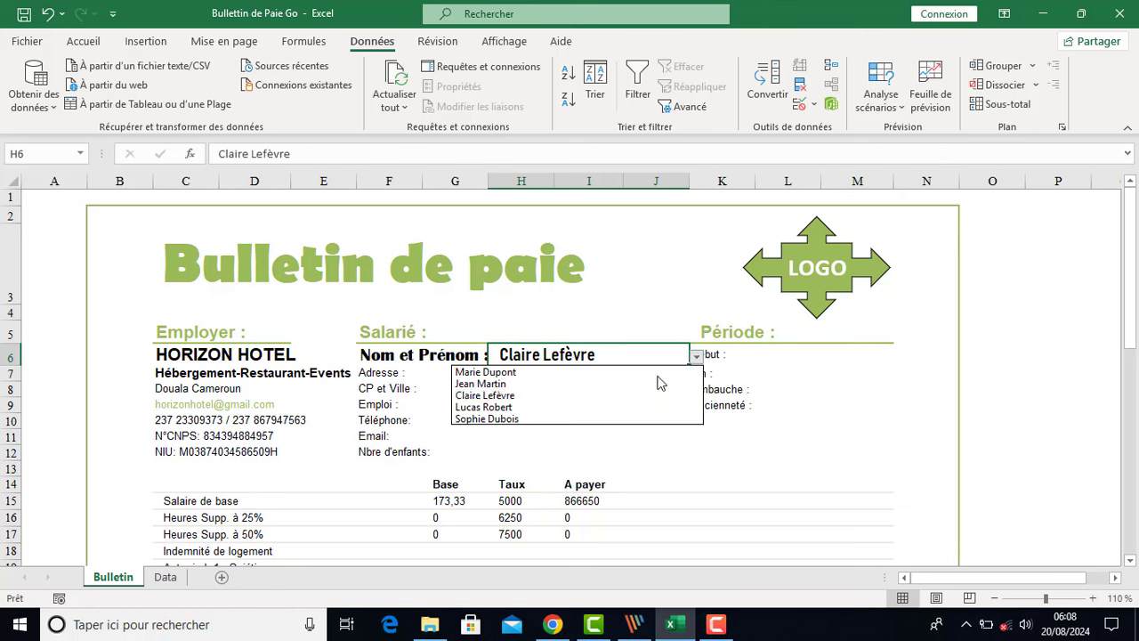
click(642, 420)
click(620, 408)
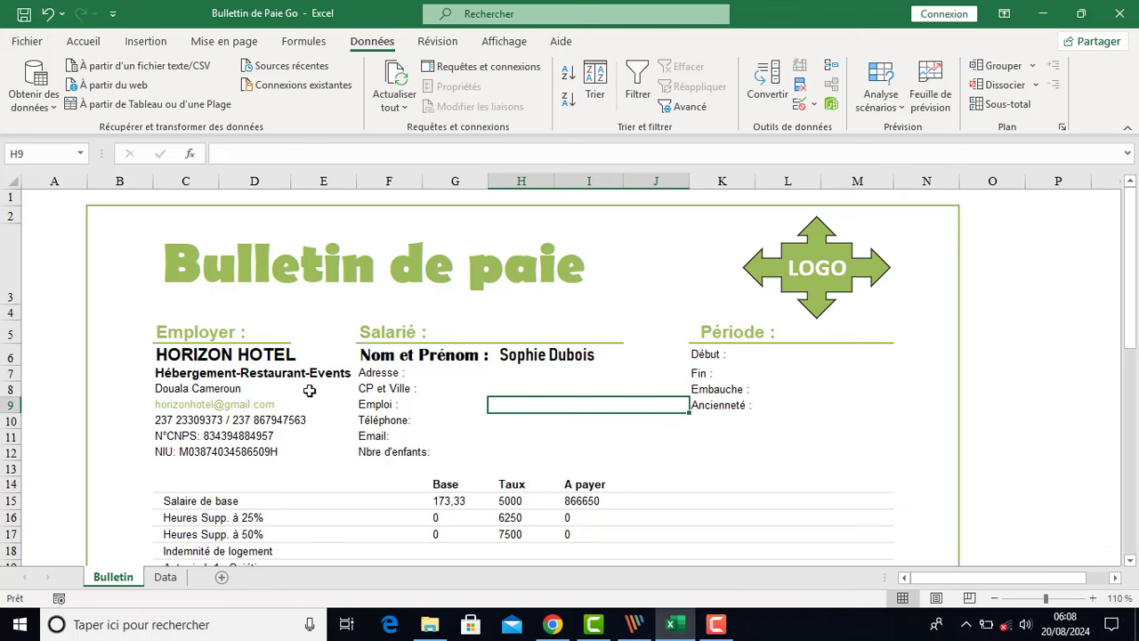
Begin a RECHERCHEV formula in the Adresse cell H7 with the employee name in H6 as the lookup value
click(570, 374)
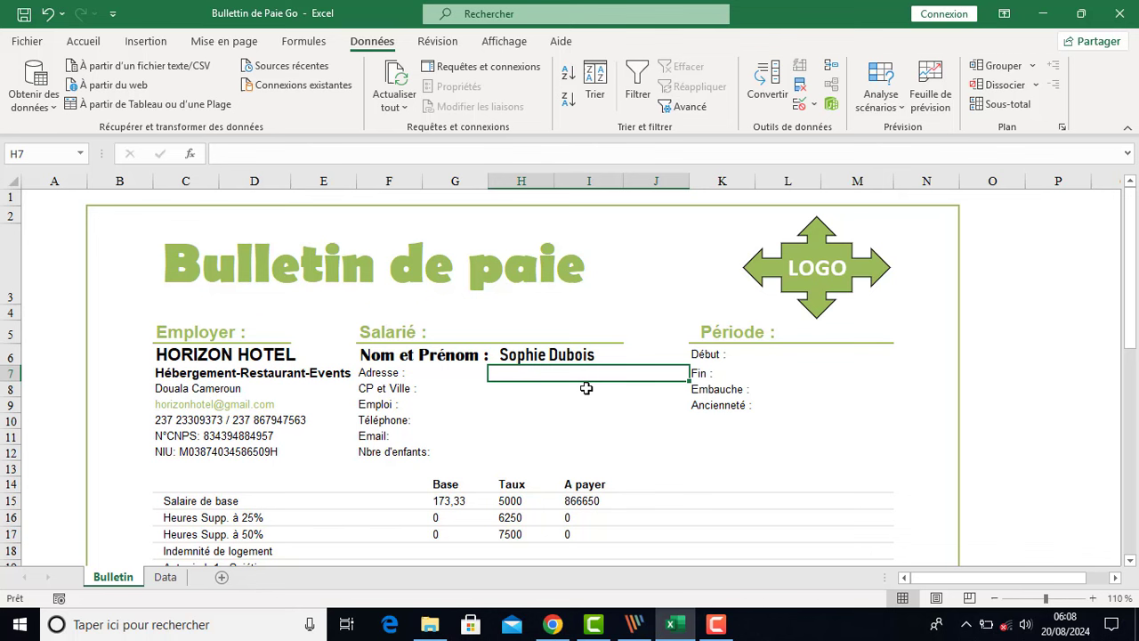
text(=)
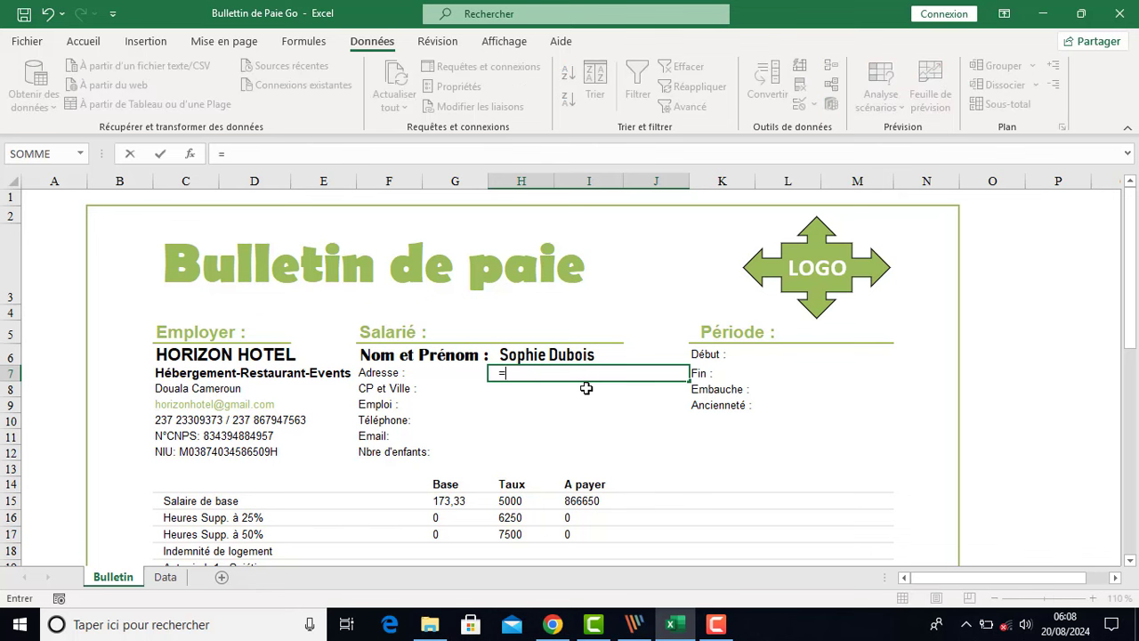
text(rec)
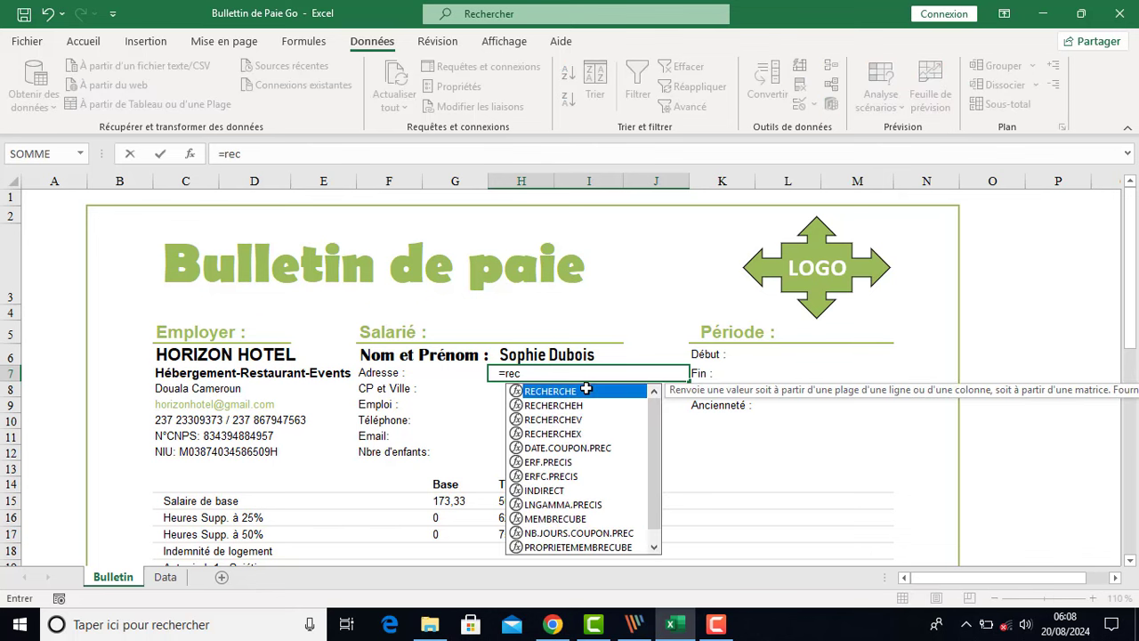
key(Down)
key(Down)
key(Tab)
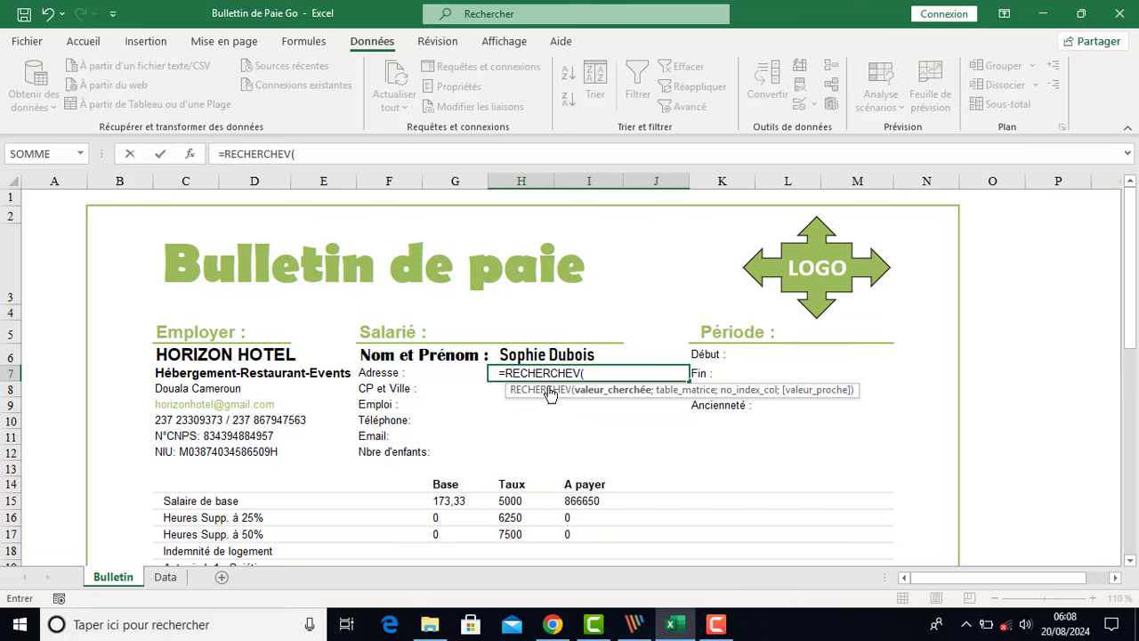
click(528, 354)
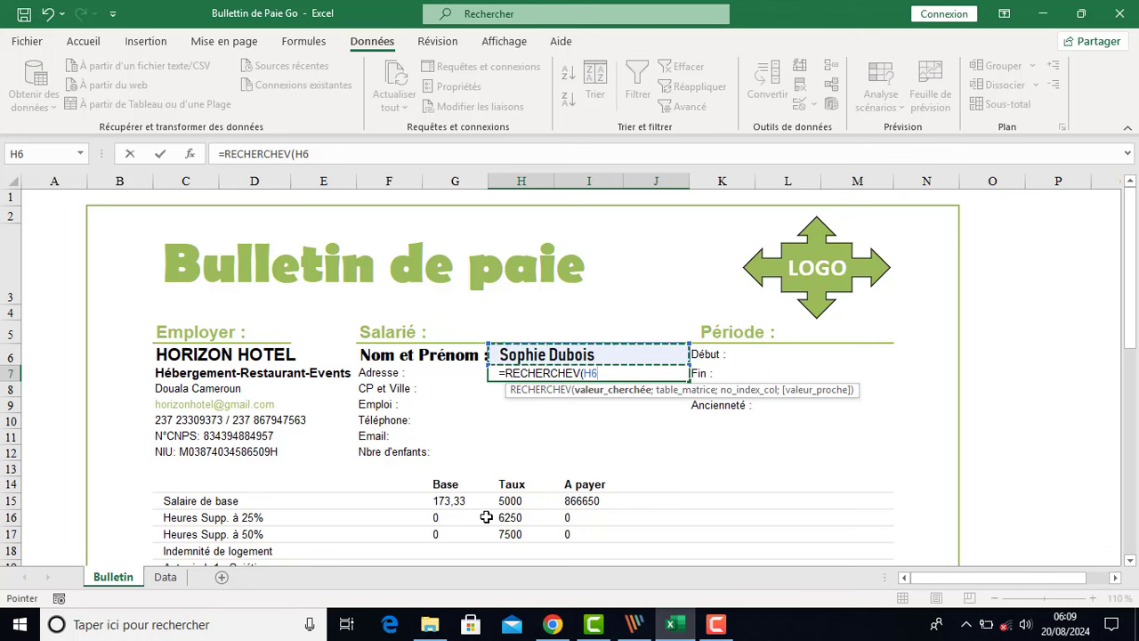
key(F8)
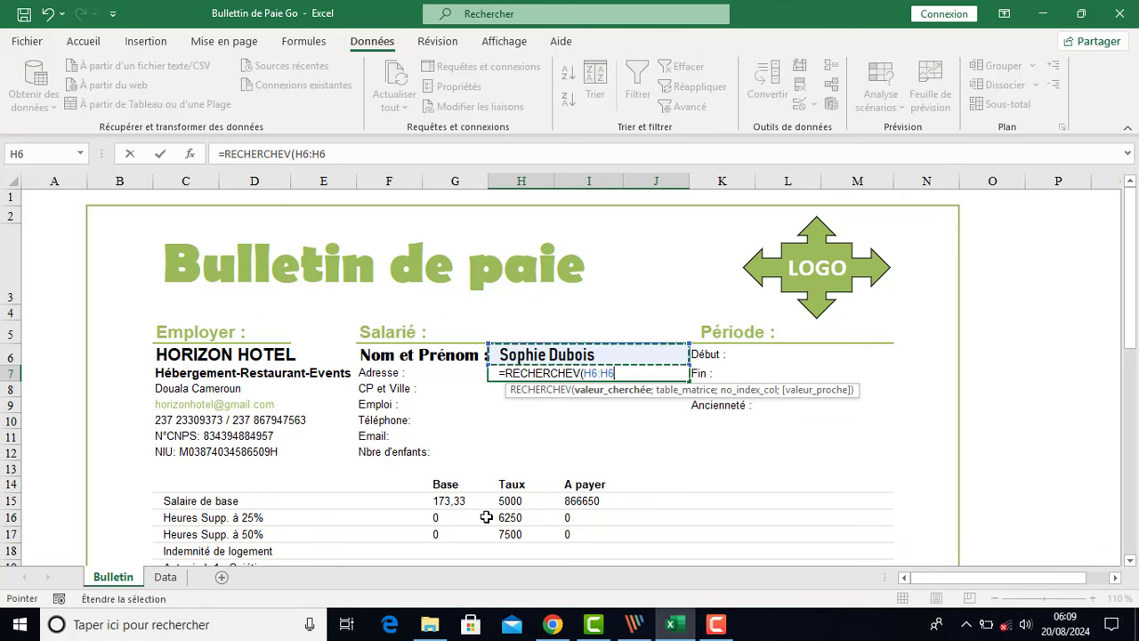
key(BackSpace)
text(;)
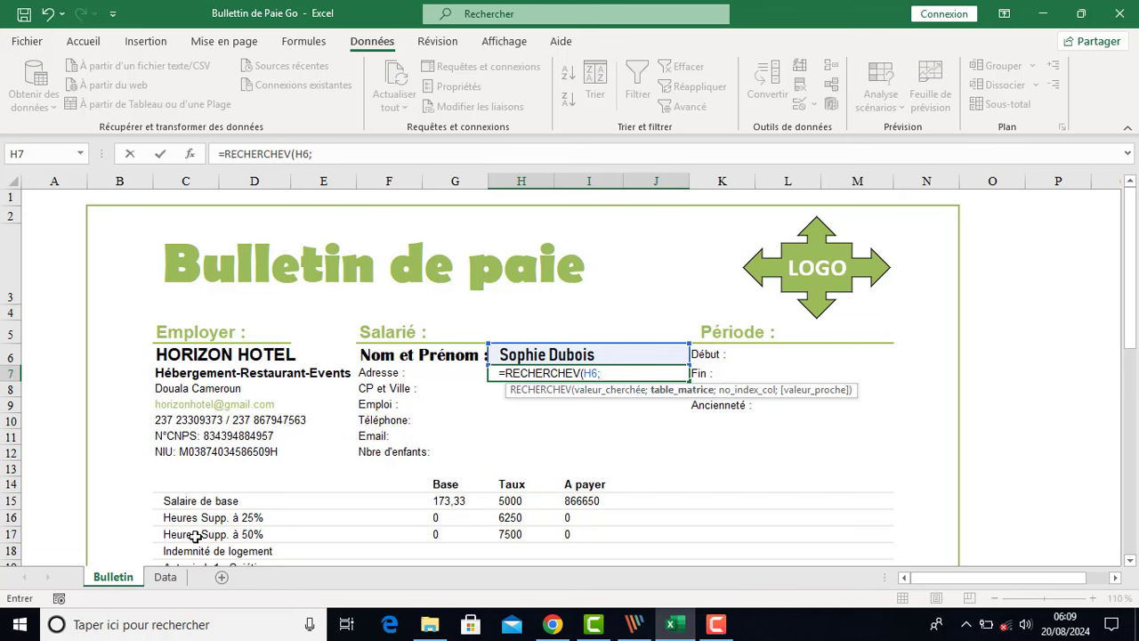
Set the Adresse formula's lookup table to the employee rows on the Data sheet as the absolute range Data!$A$2:$P$6
click(165, 577)
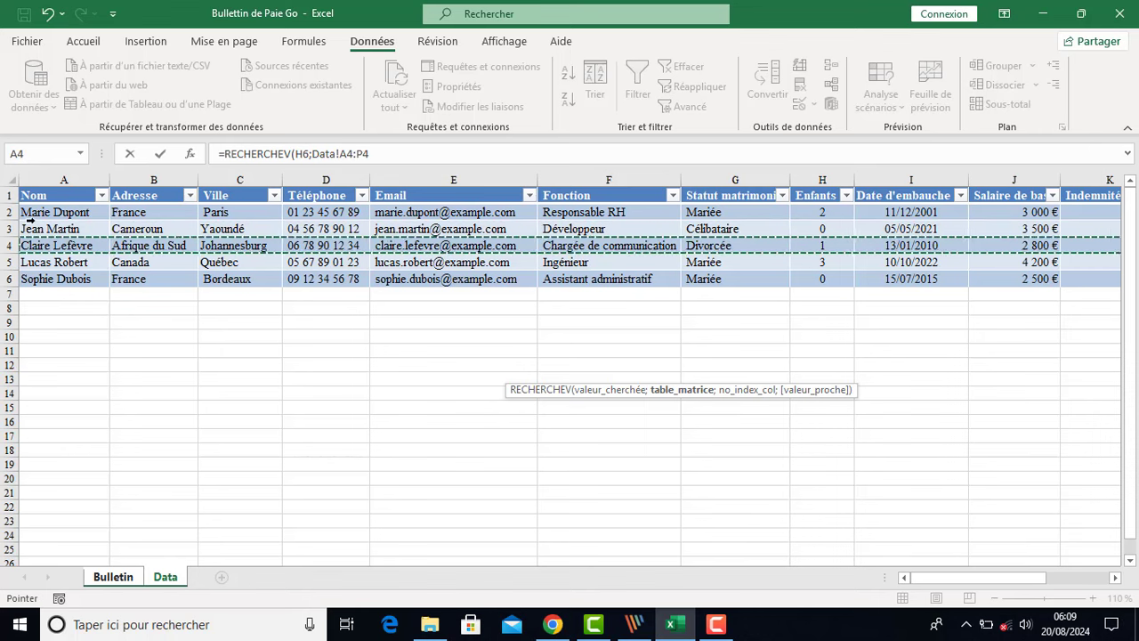
drag(27, 212, 89, 263)
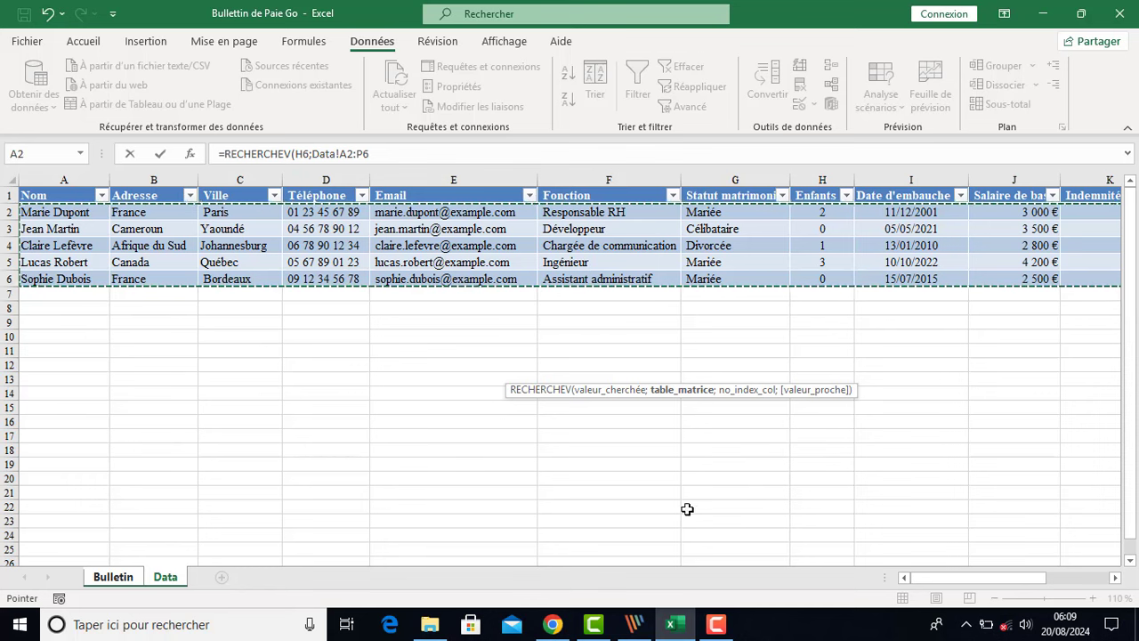
drag(946, 577, 846, 572)
key(F4)
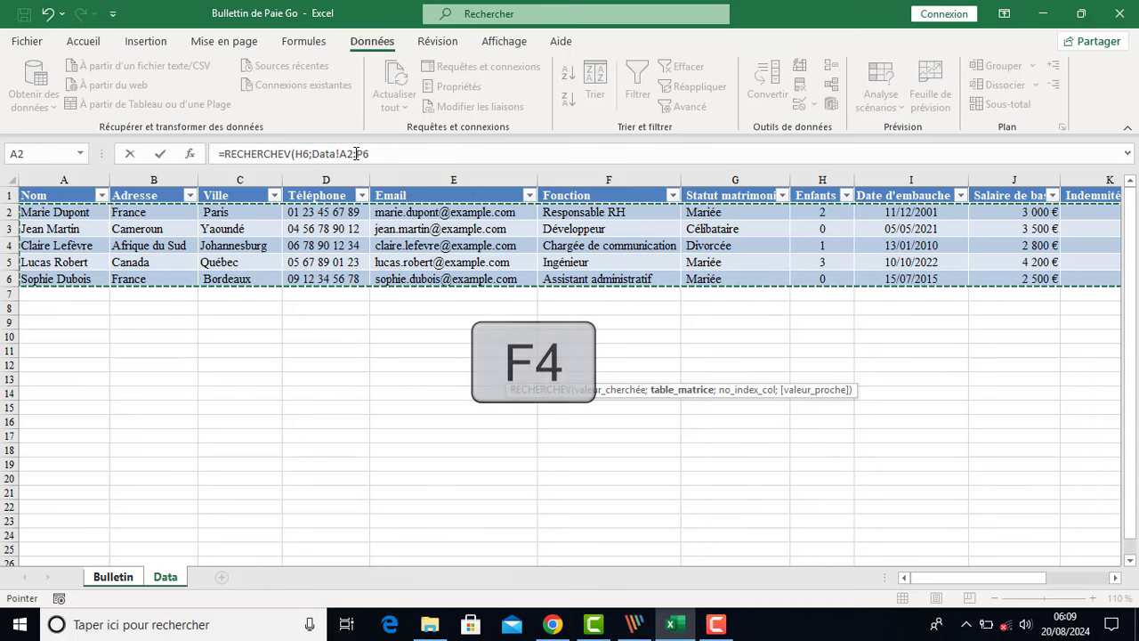
key(F4)
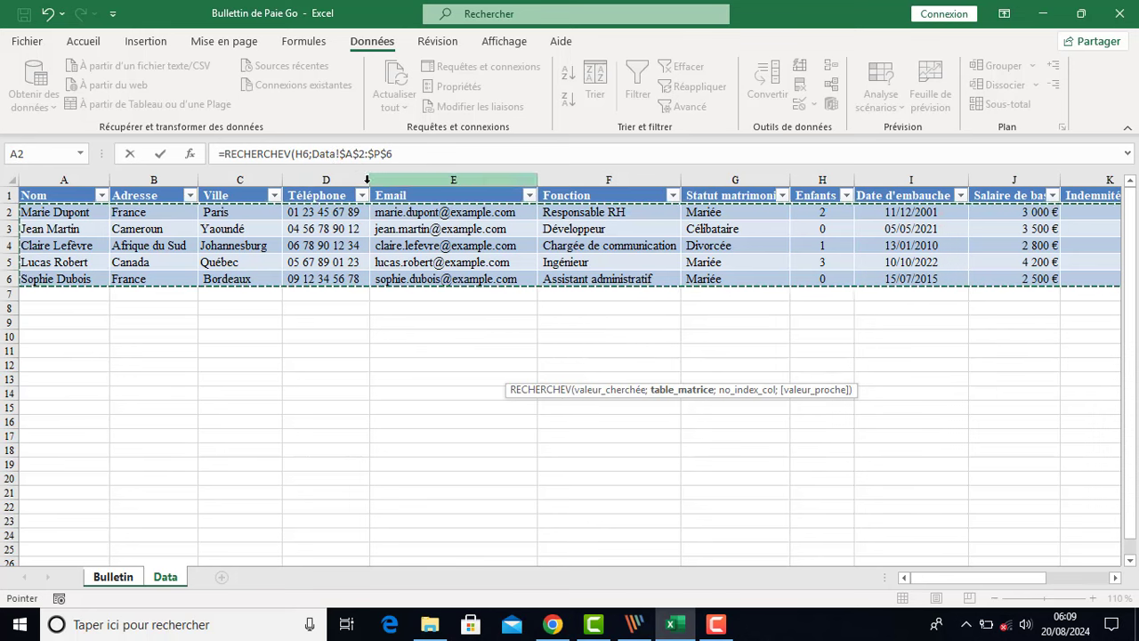
click(394, 154)
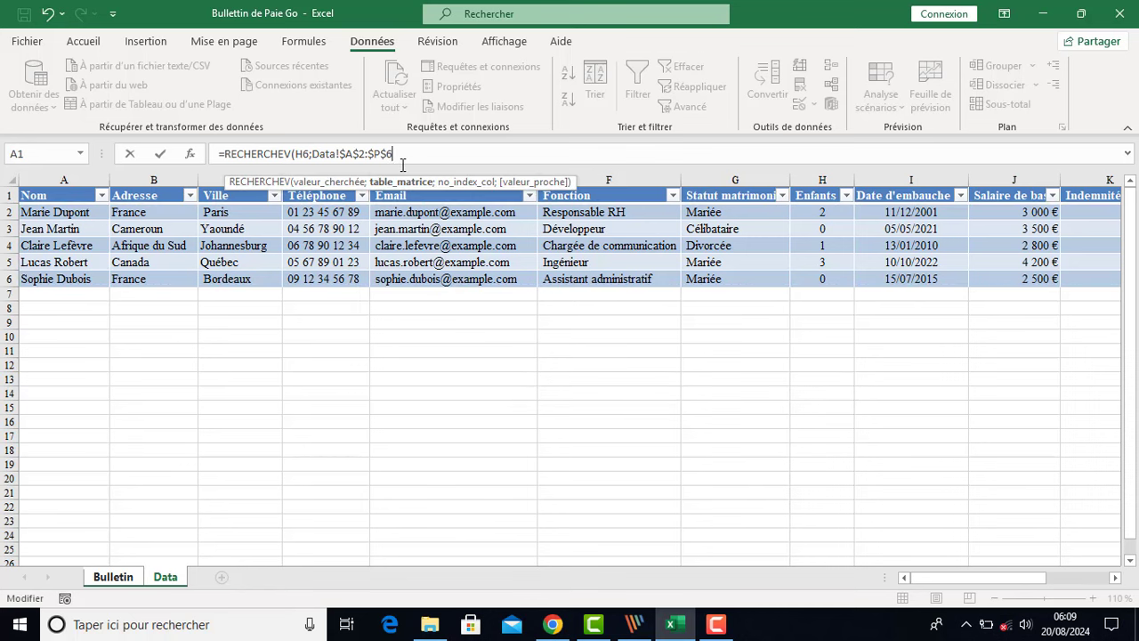
Complete the Adresse formula with column index 2 and exact match 0, then confirm it
text(;)
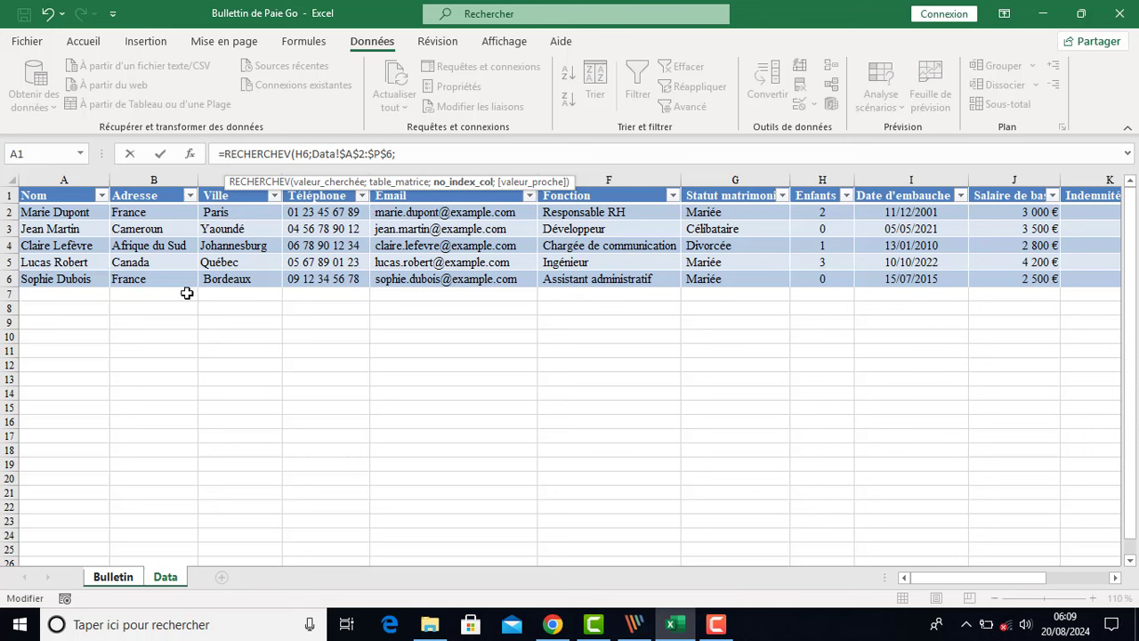
text(2;)
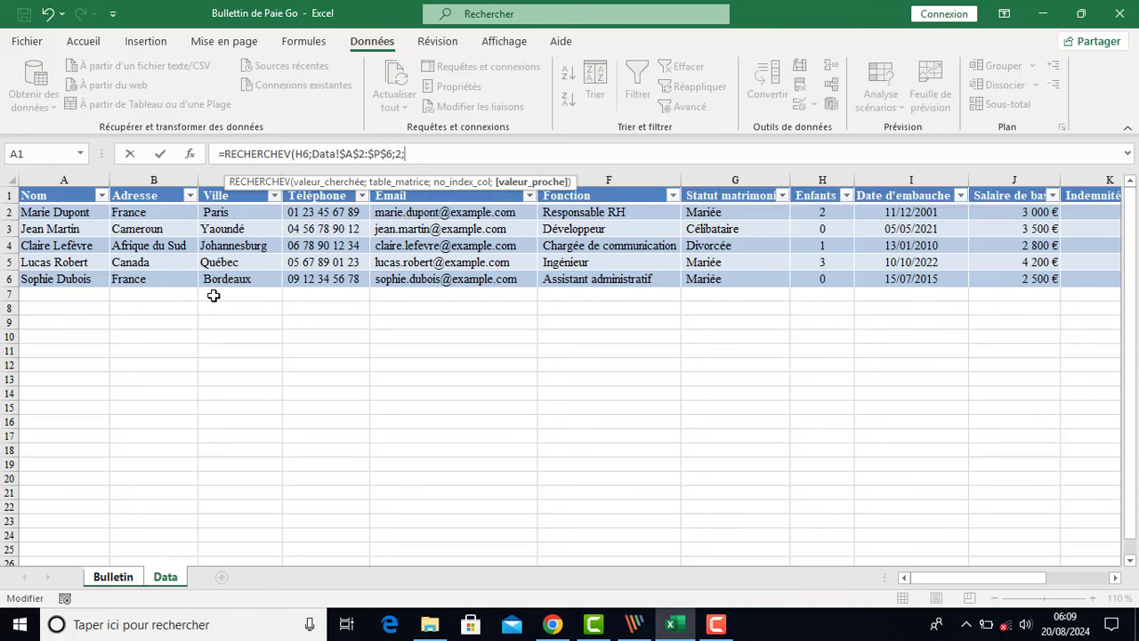
text(0))
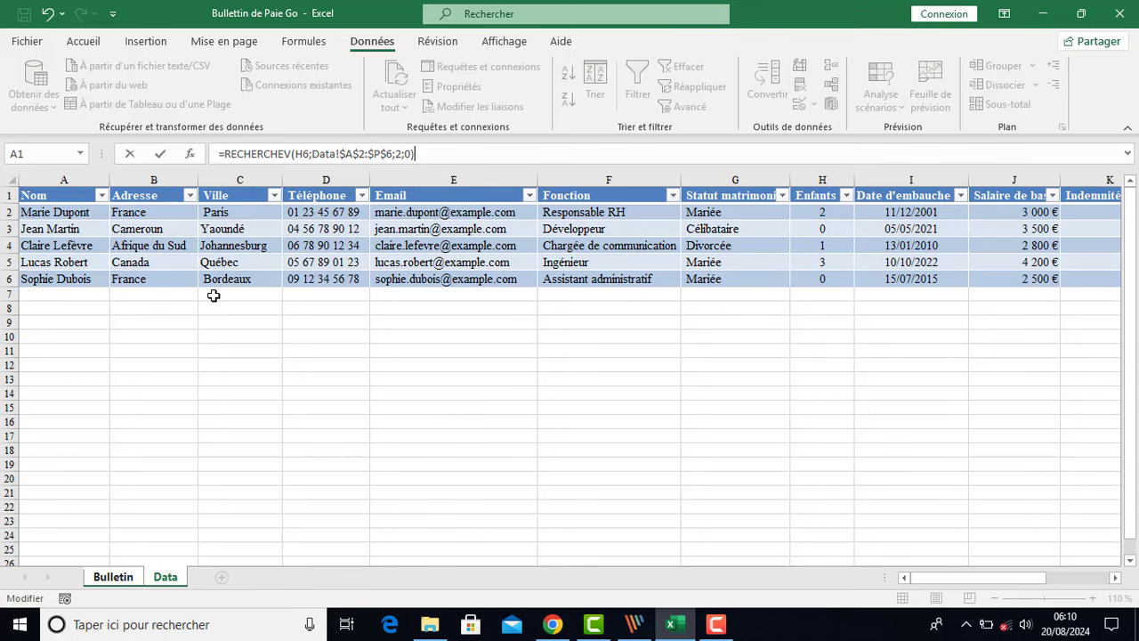
key(Return)
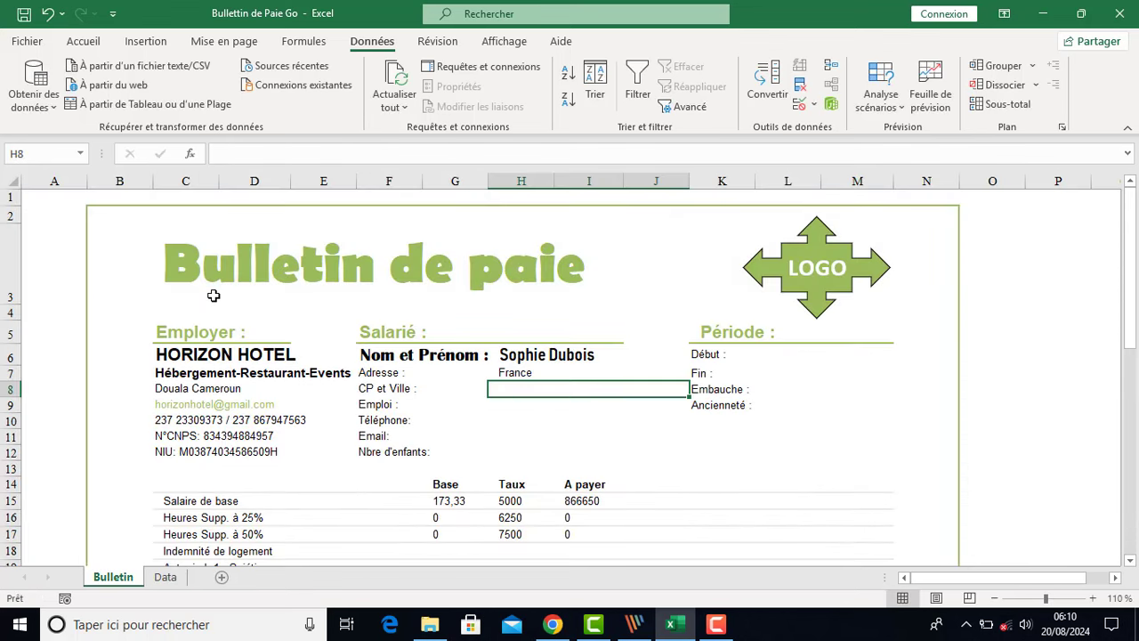
Copy the RECHERCHEV formula text from the Adresse cell H7 and enter it unchanged in the CP et Ville cell H8
click(543, 376)
click(549, 391)
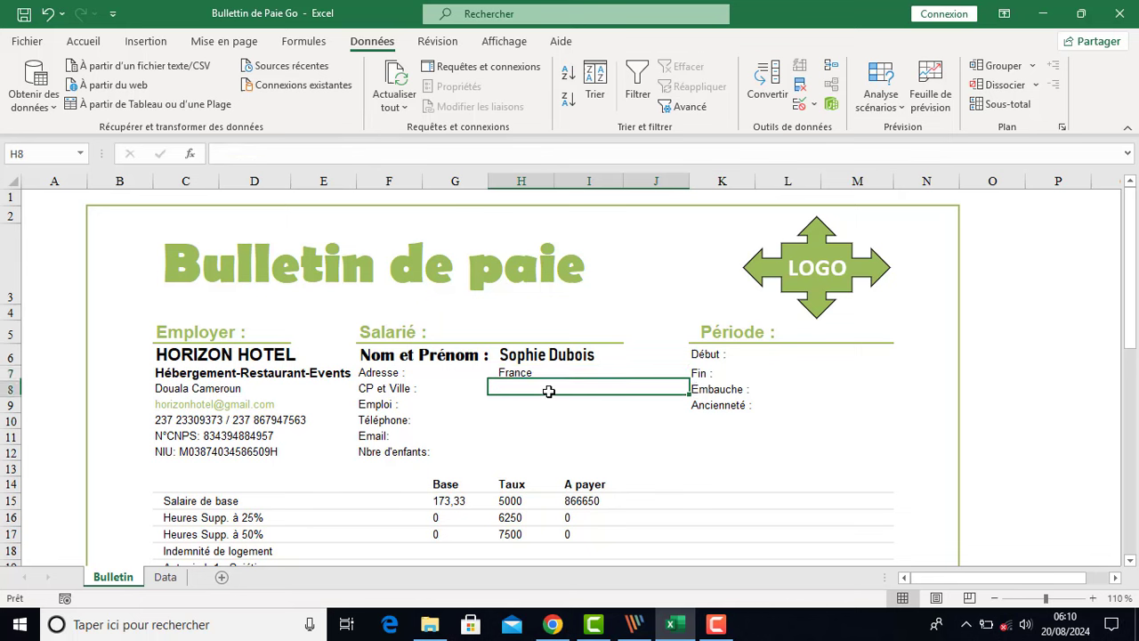
click(542, 372)
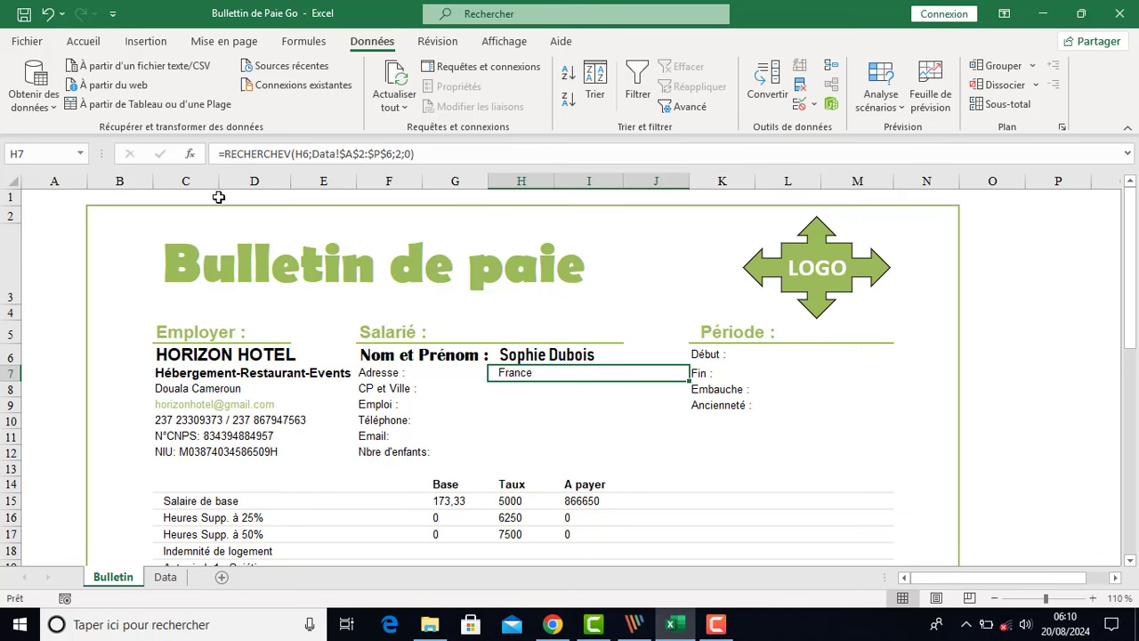
drag(466, 153, 151, 159)
key(ctrl+c)
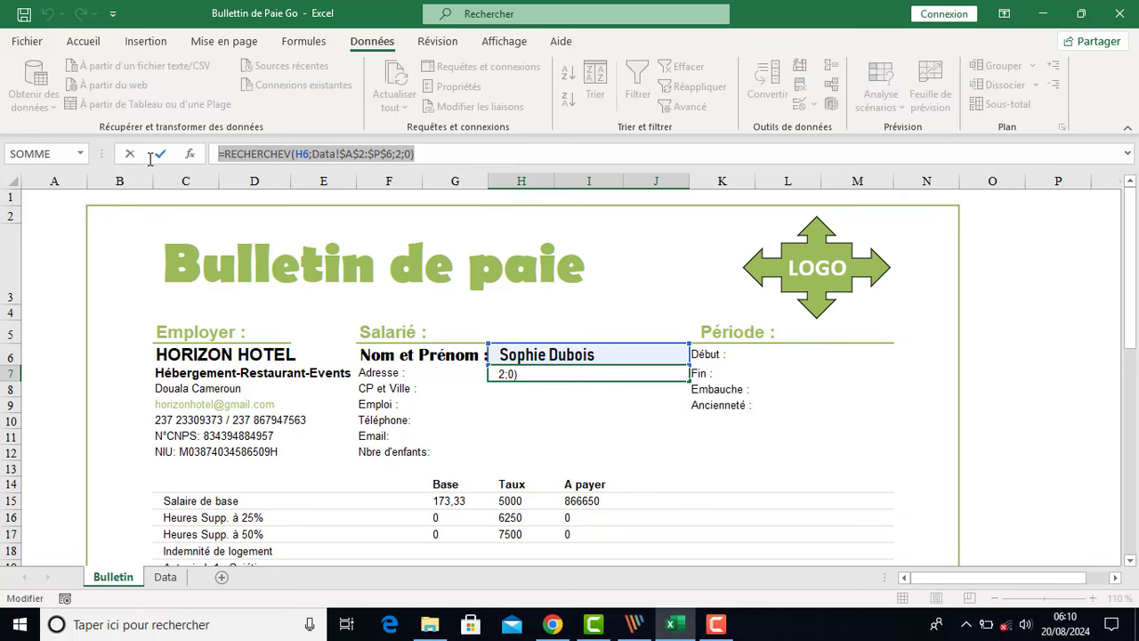
key(Return)
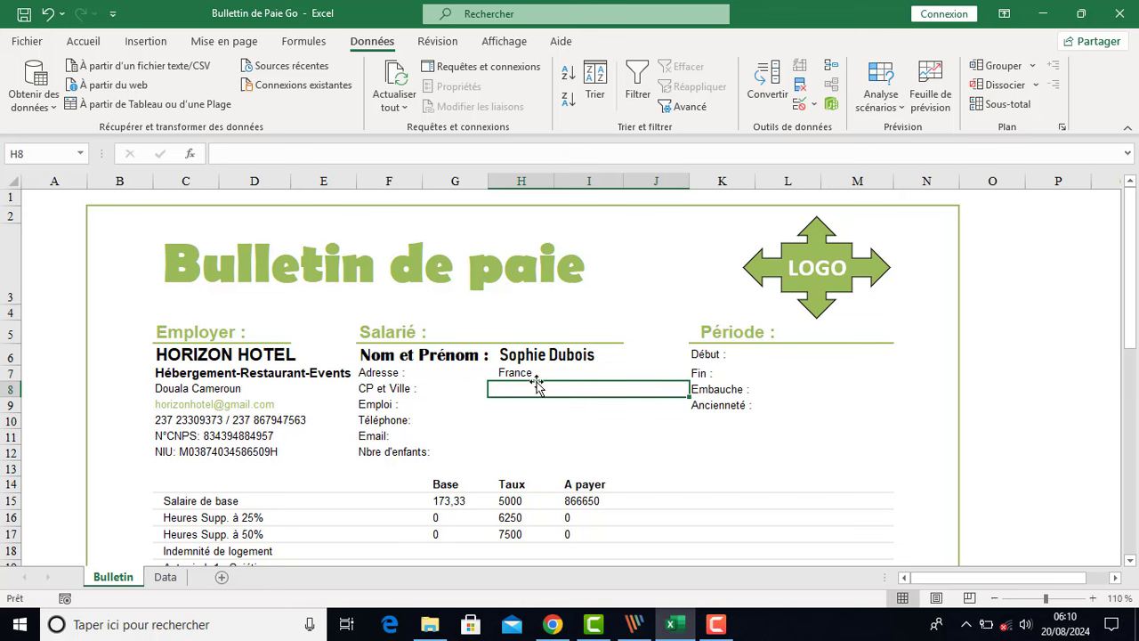
click(364, 159)
key(ctrl+v)
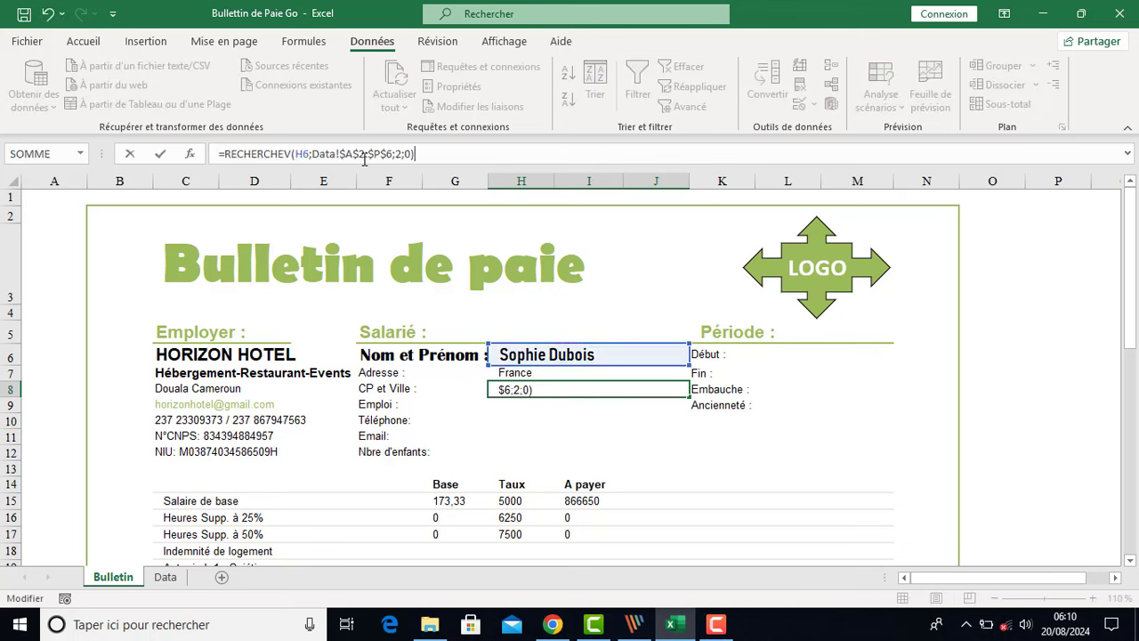
key(Return)
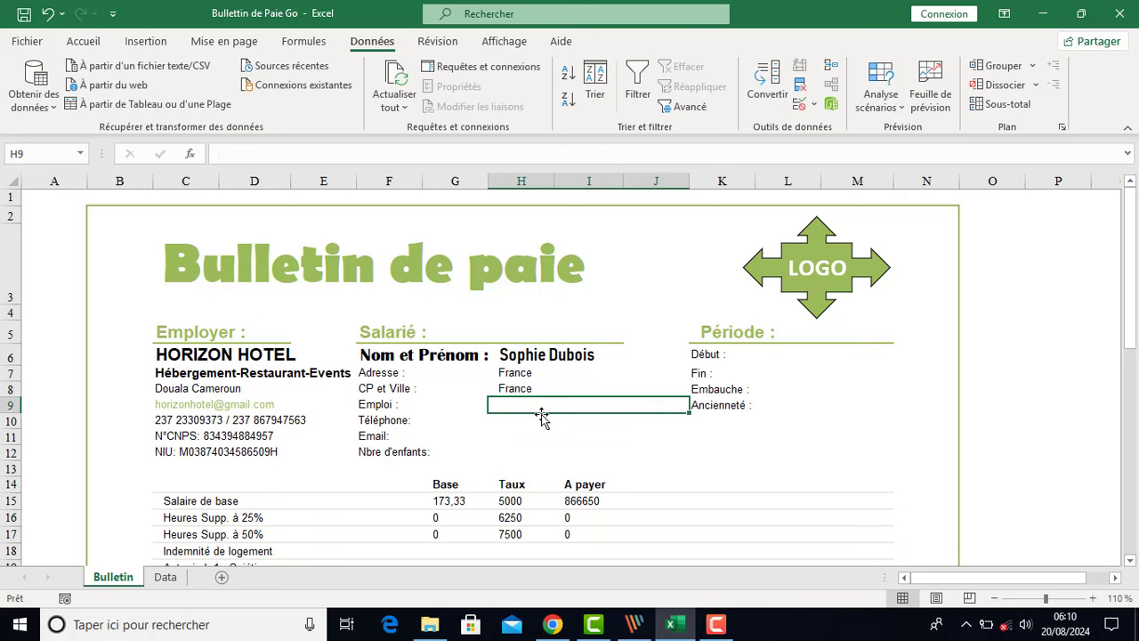
Enter the copied formula =RECHERCHEV(H6;Data!$A$2:$P$6;2;0) in the Emploi cell H9 and the Téléphone cell H10
click(356, 154)
key(ctrl+v)
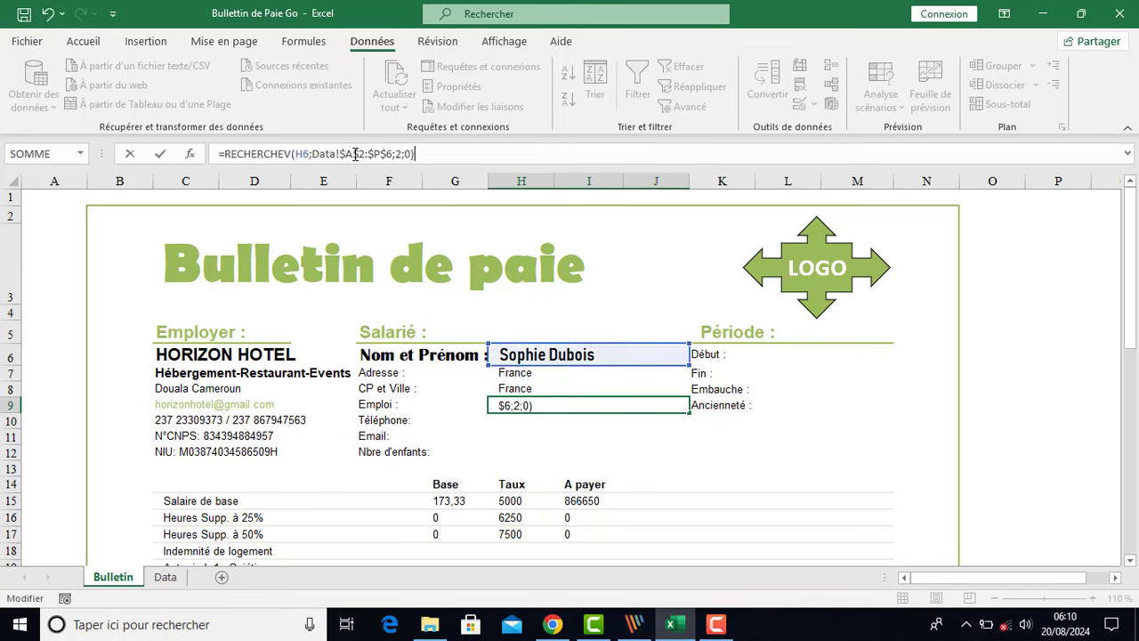
key(Return)
click(299, 156)
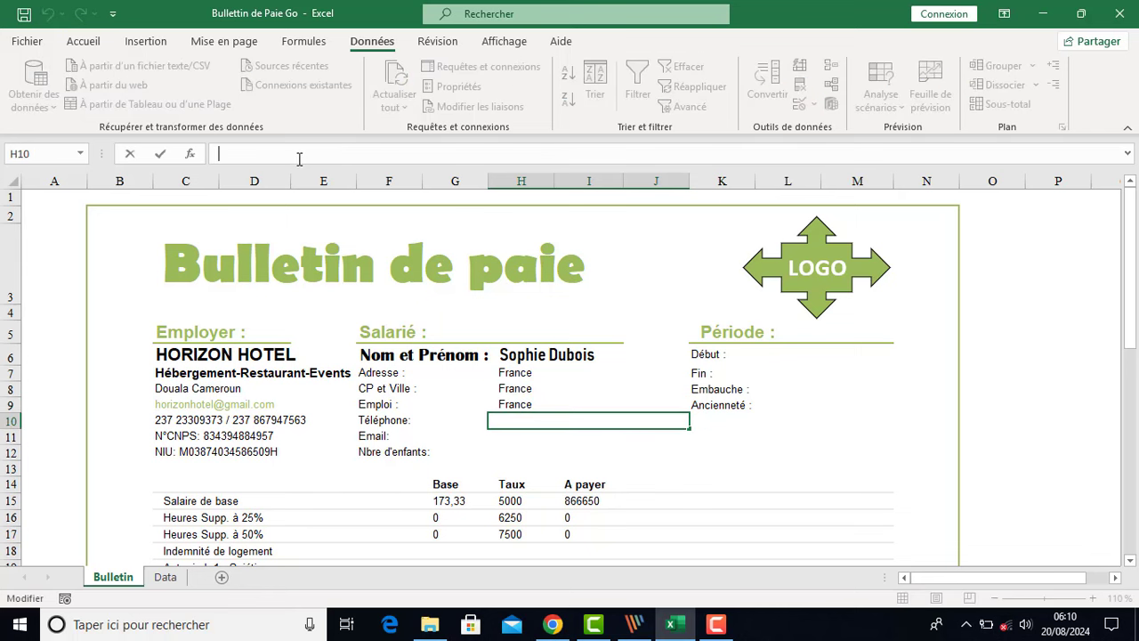
key(ctrl+v)
key(Return)
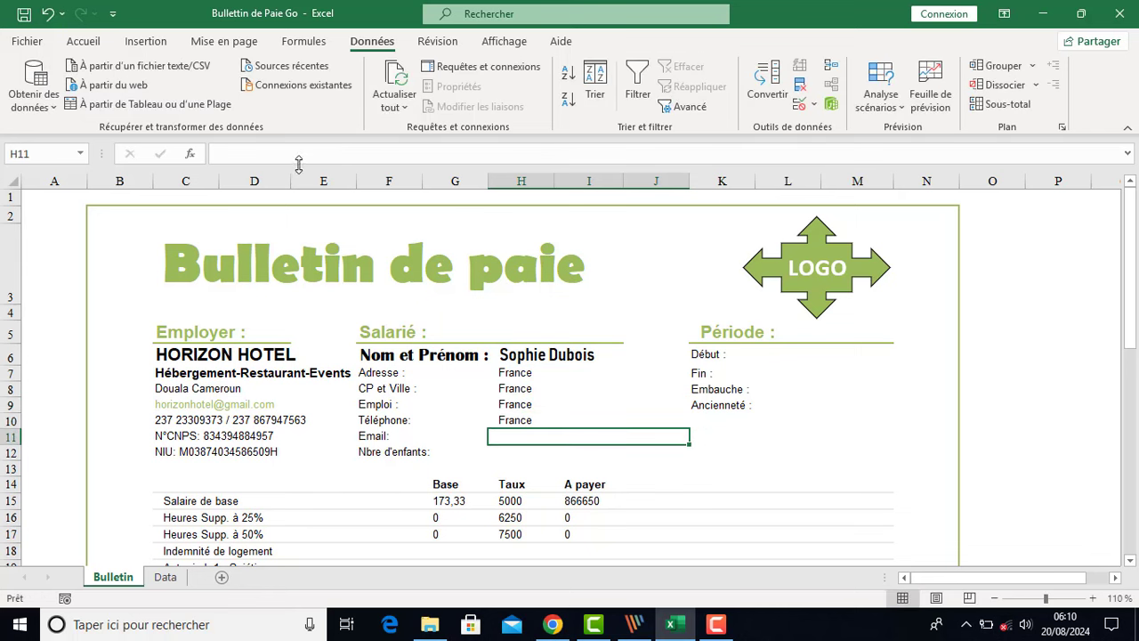
key(ctrl+v)
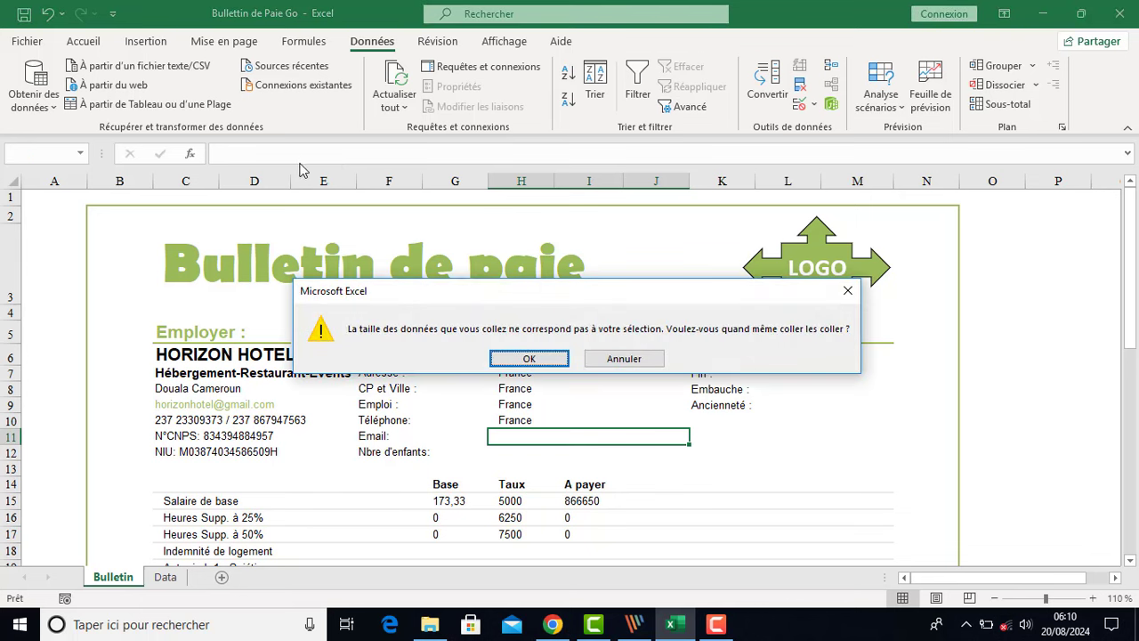
click(542, 358)
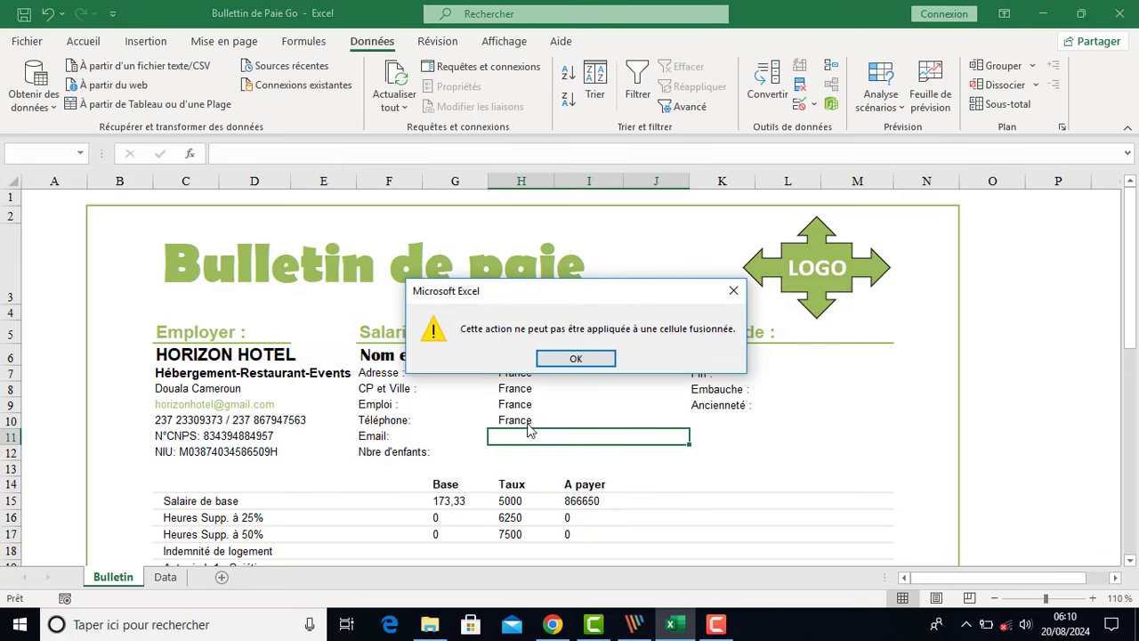
click(576, 358)
Enter the copied RECHERCHEV formula text in the Email cell H11 and the Nbre d'enfants cell H12
click(332, 153)
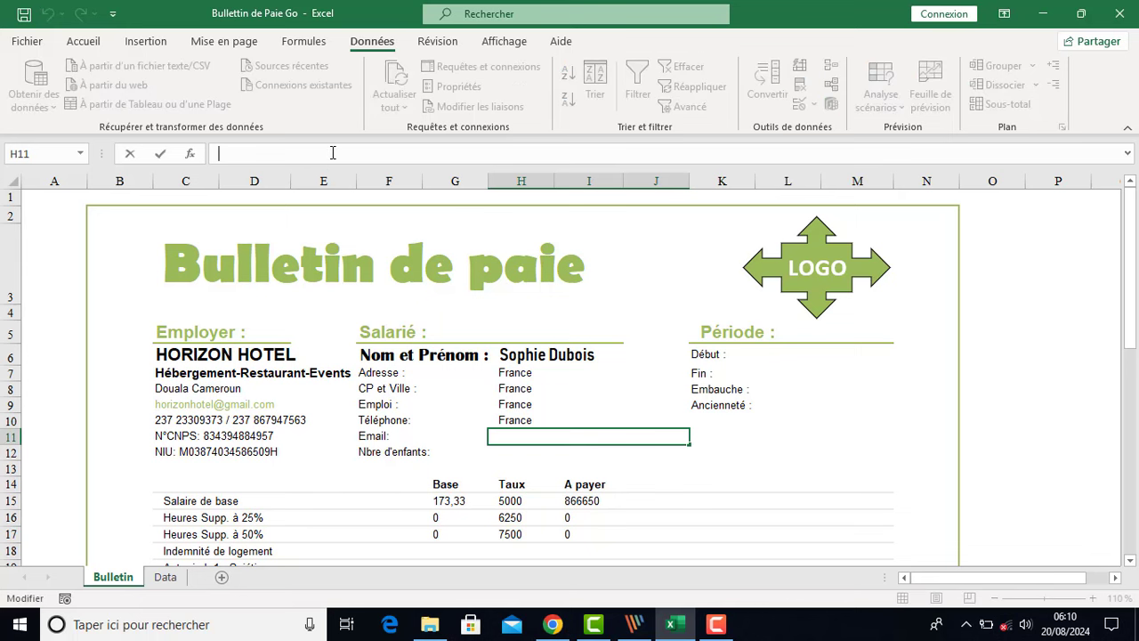
key(ctrl+v)
key(Return)
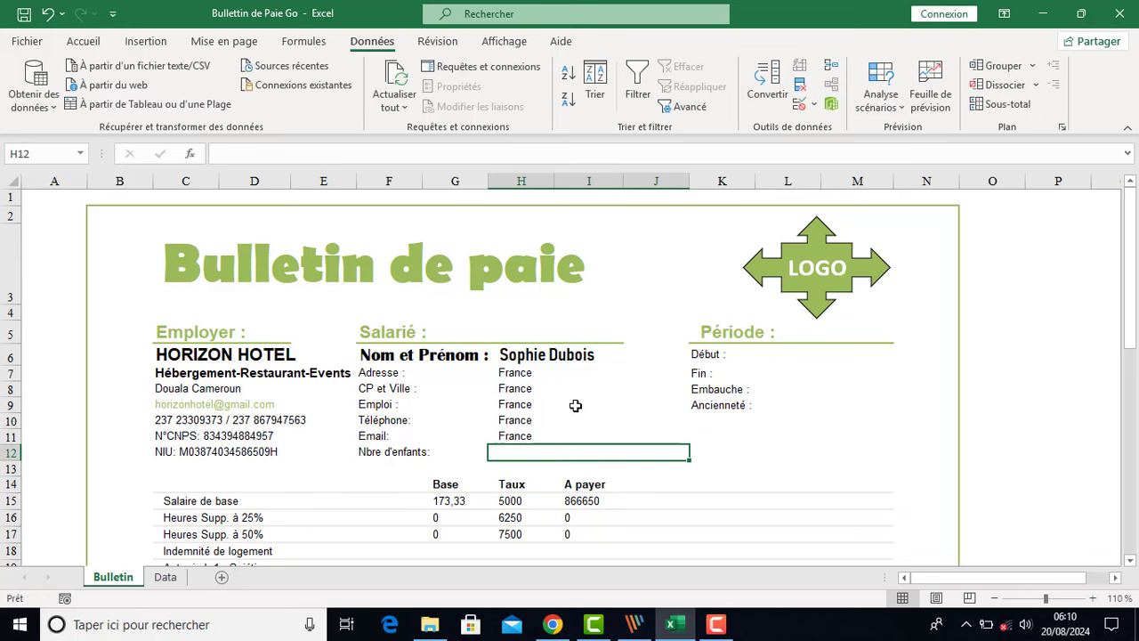
click(316, 156)
key(ctrl+v)
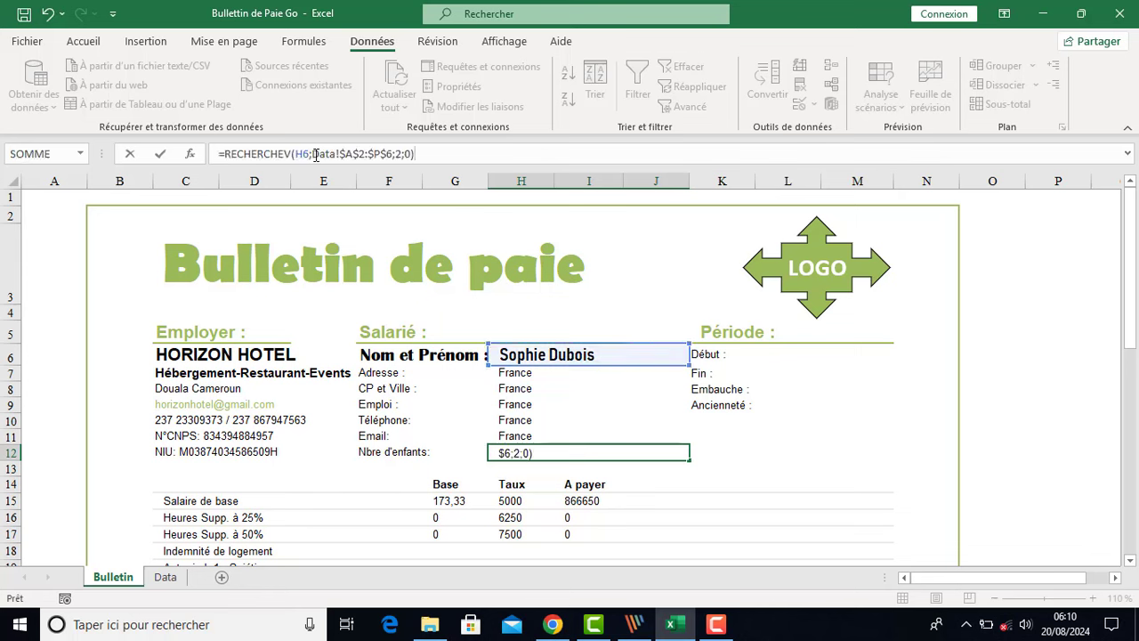
key(Return)
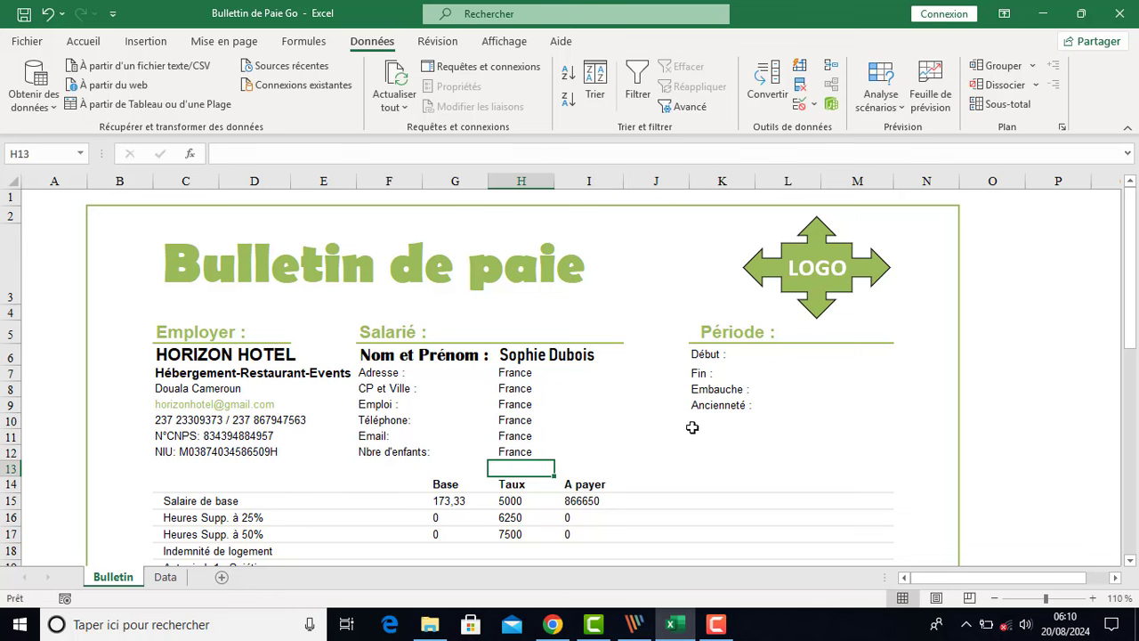
Enter the copied RECHERCHEV formula text in the Embauche cell L8 of the Période block
click(783, 392)
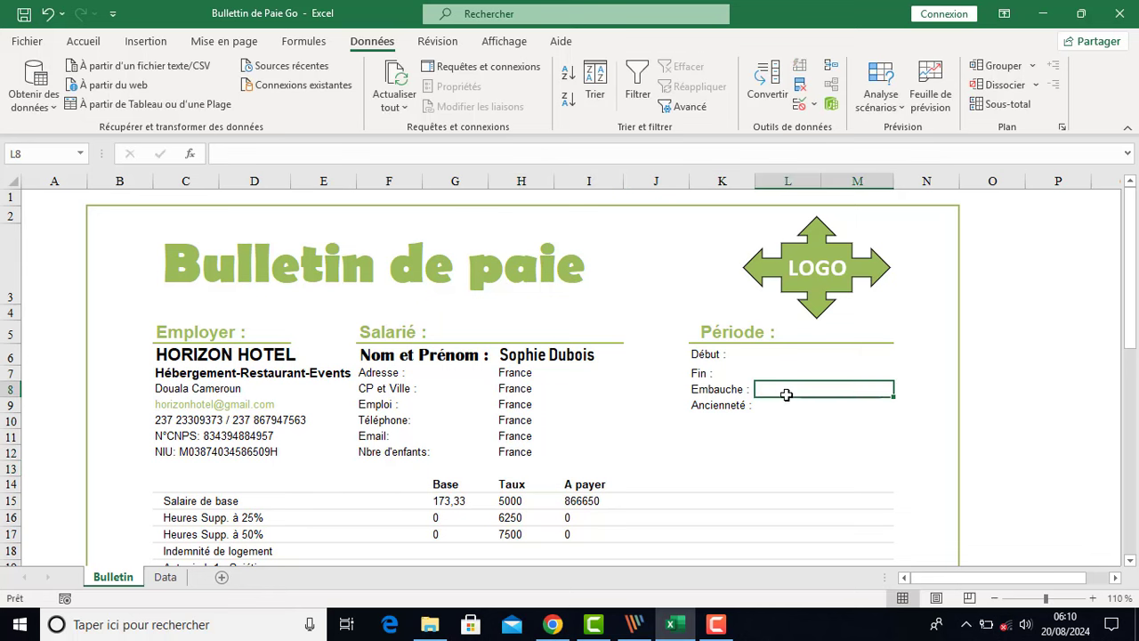
click(254, 154)
key(ctrl+v)
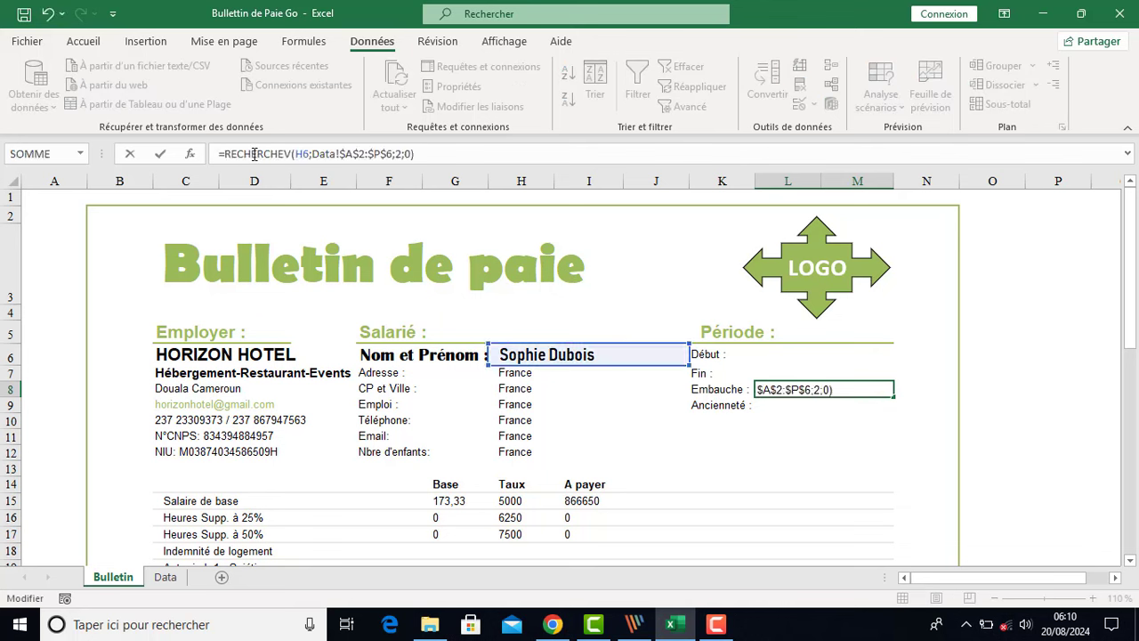
key(Return)
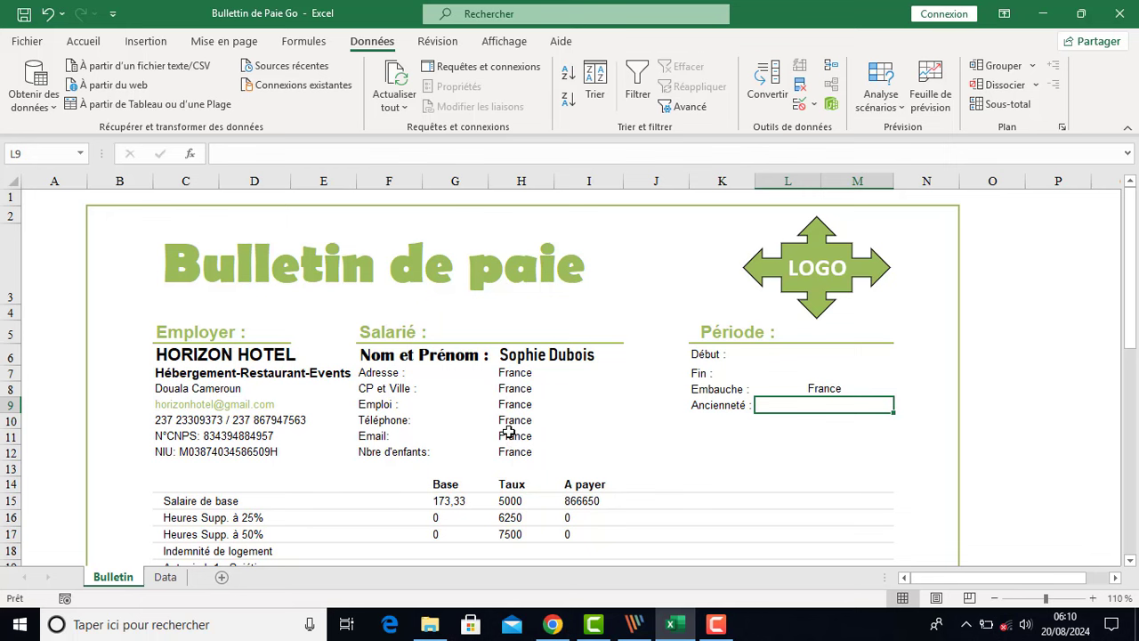
Replace the Salaire de base rate in H15 with the copied formula =RECHERCHEV(H6;Data!$A$2:$P$6;2;0)
scroll(508, 422, down, 1)
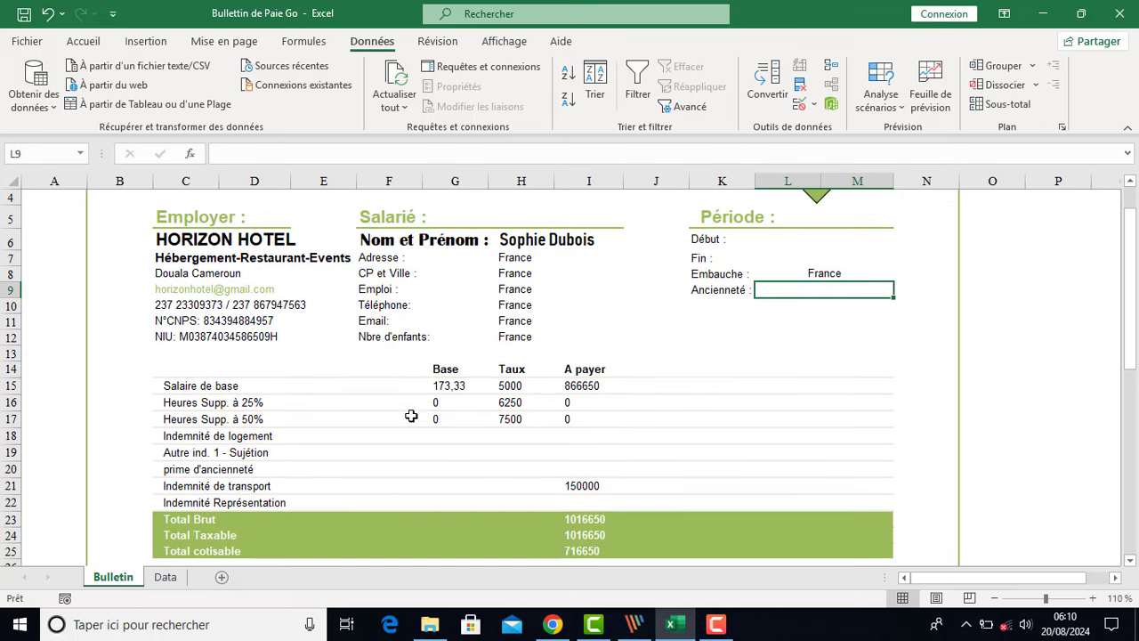
click(511, 386)
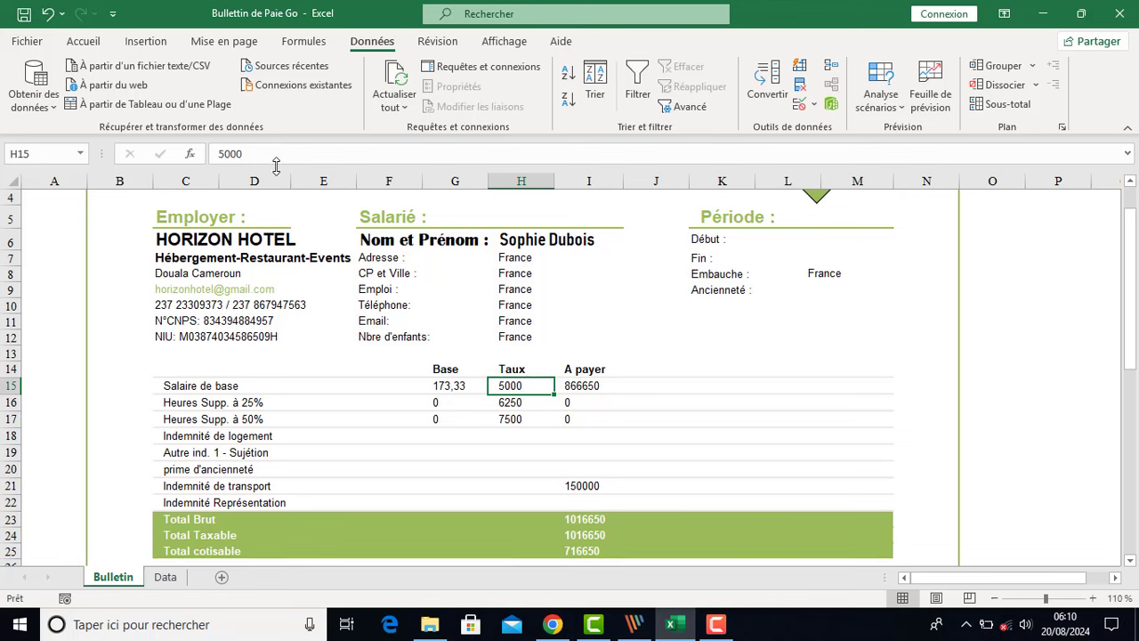
drag(271, 156, 114, 137)
key(ctrl+v)
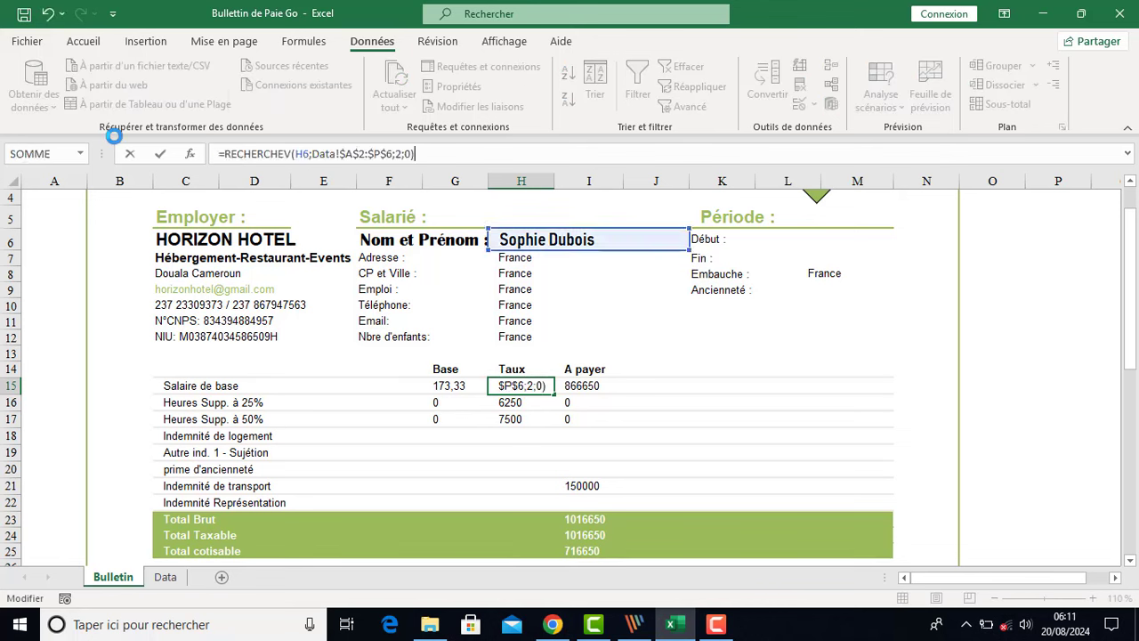
key(Return)
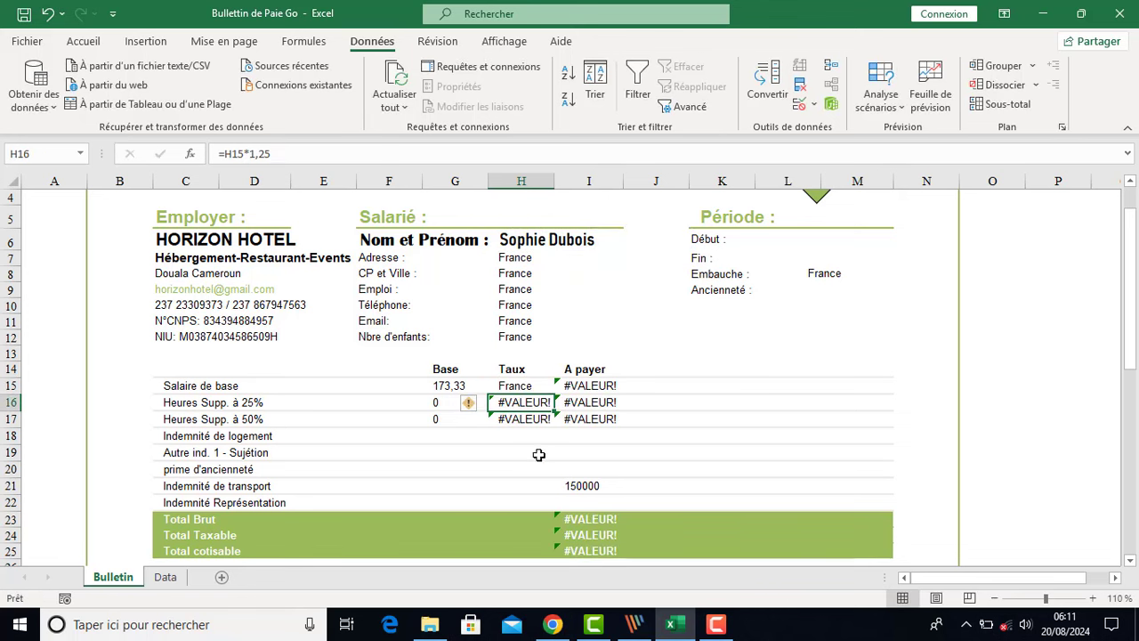
Wrap the Salaire de base lookup in H15 in SIERREUR with an empty-text fallback: =SIERREUR(RECHERCHEV(H6;Data!$A$2:$P$6;2;0);"")
click(505, 386)
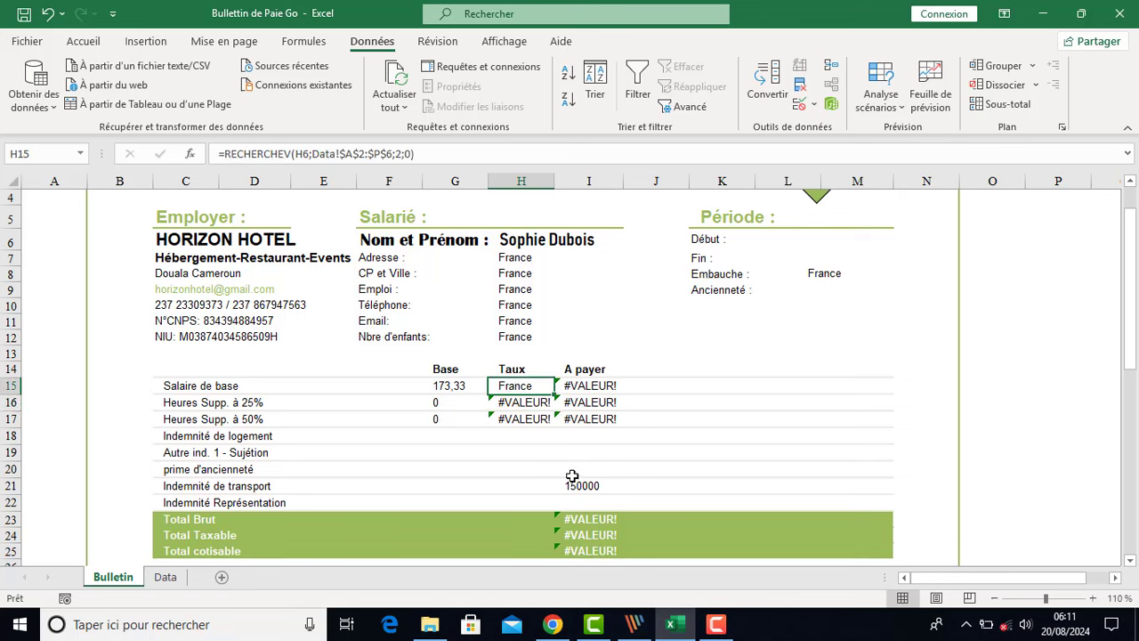
click(227, 155)
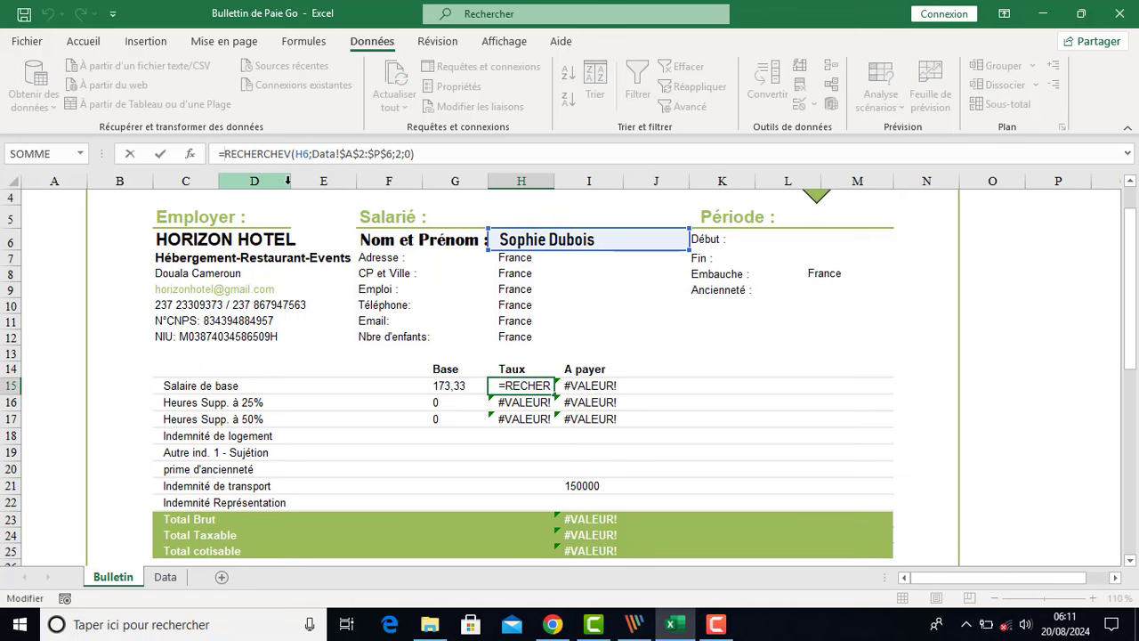
text(si)
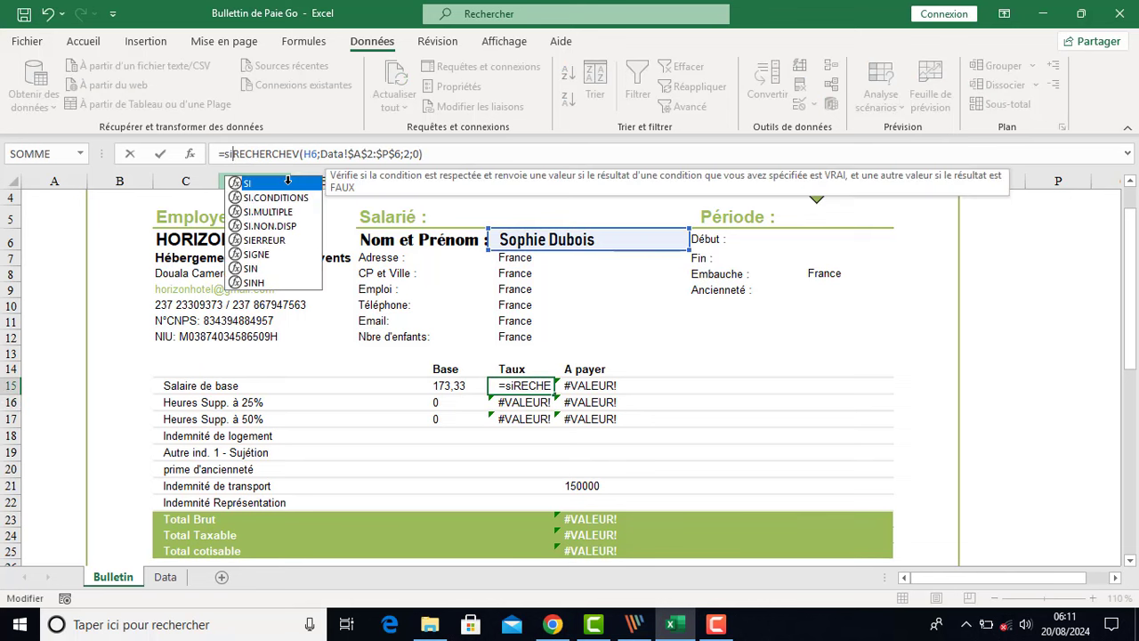
key(Down)
key(Down)
key(Down)
key(Down)
key(Tab)
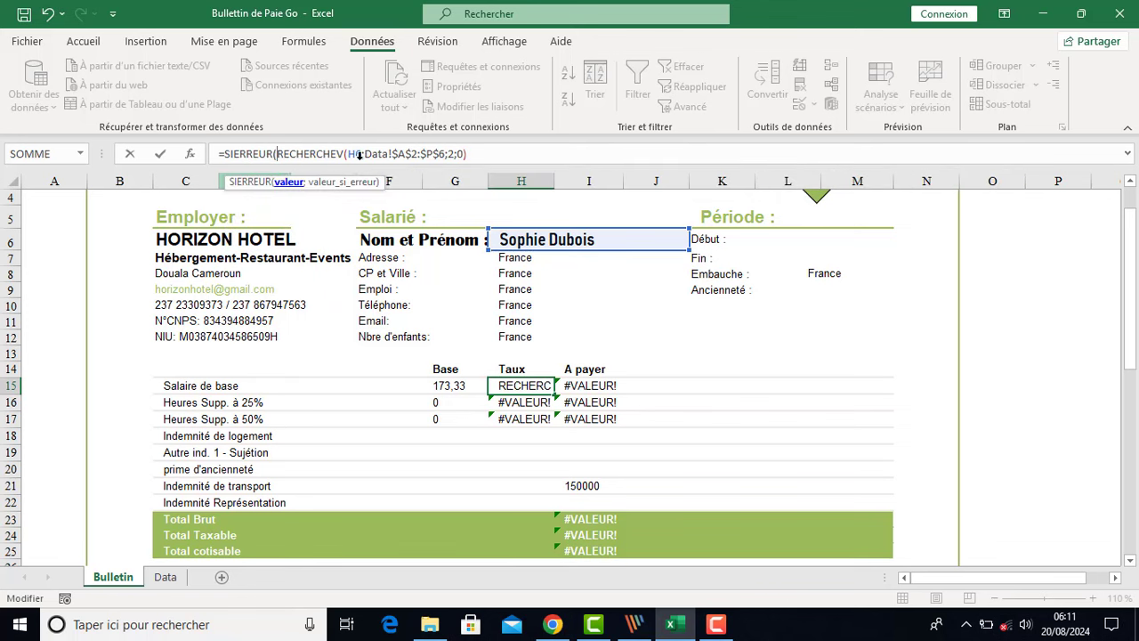
click(496, 155)
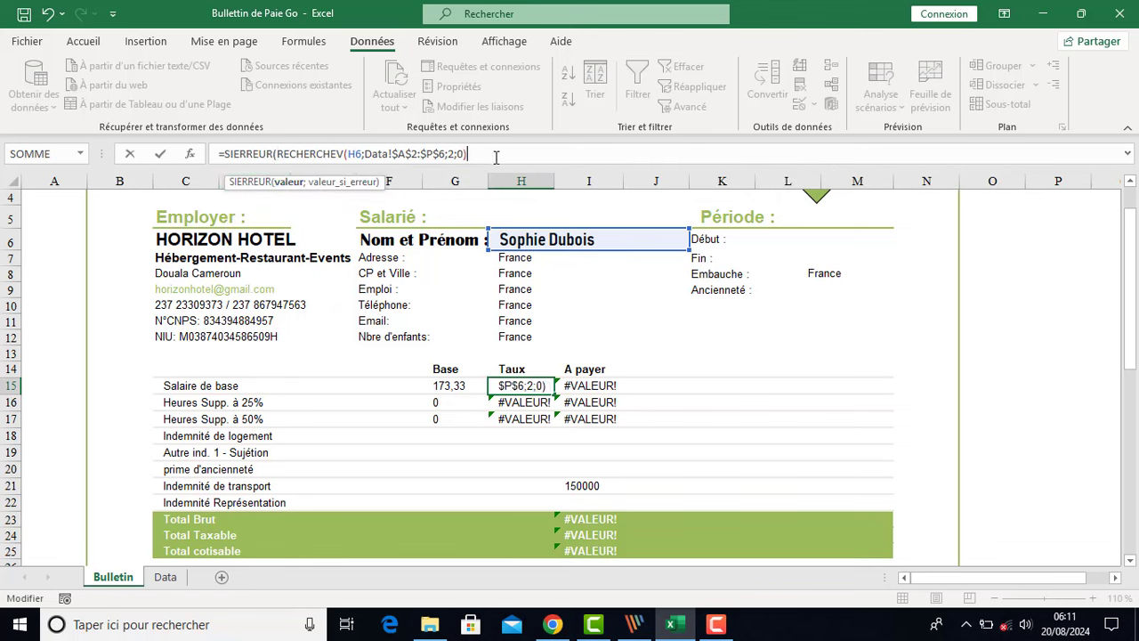
text(;"")
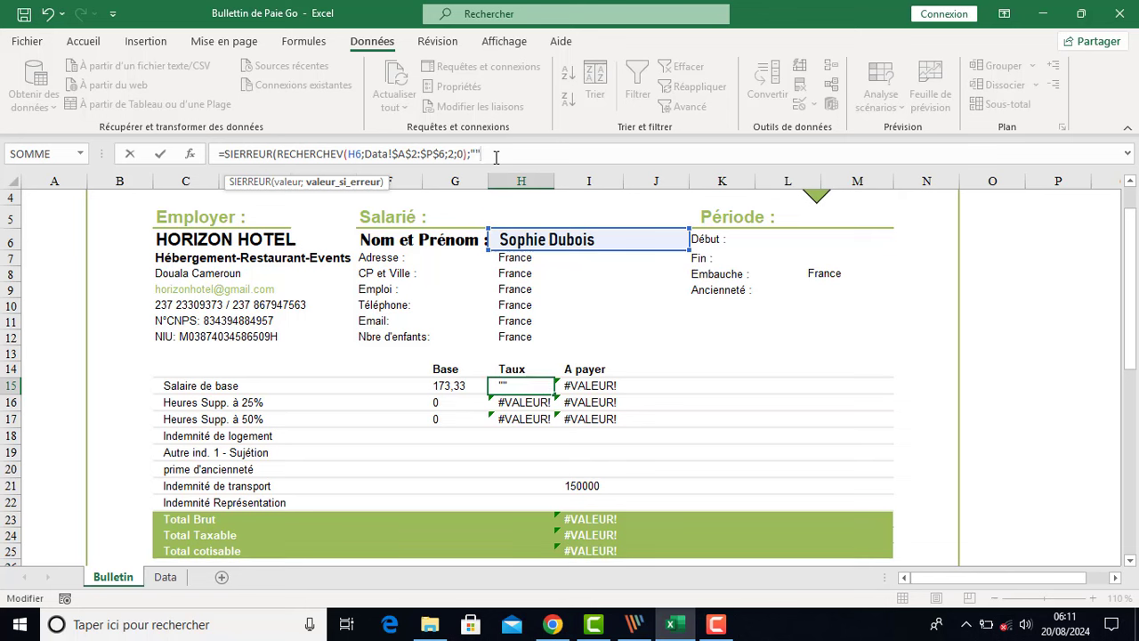
text())
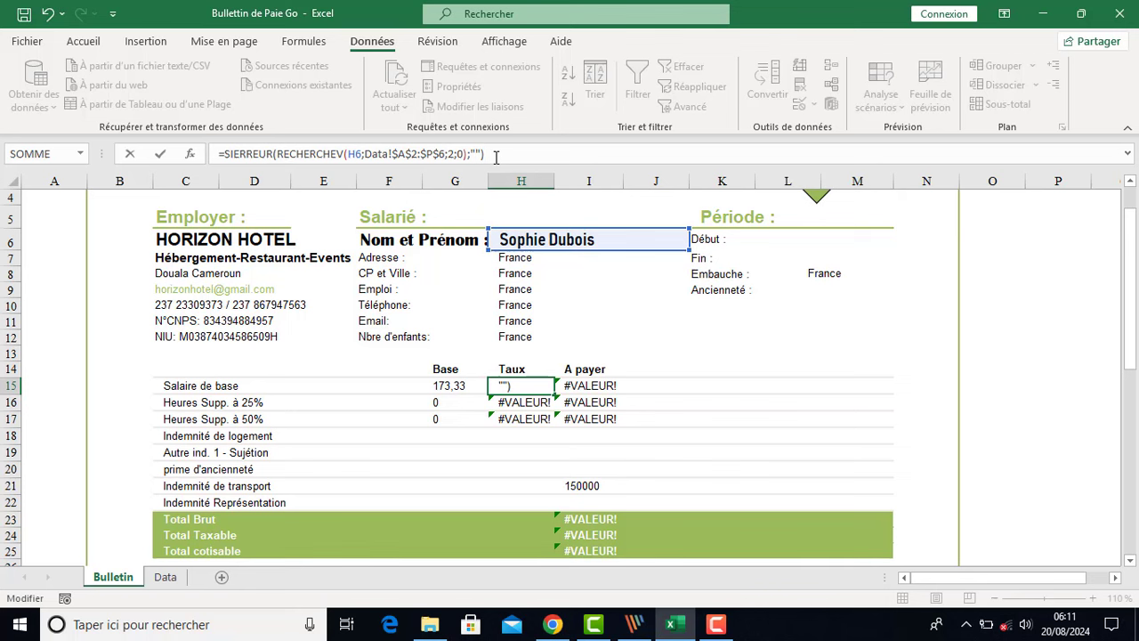
key(Return)
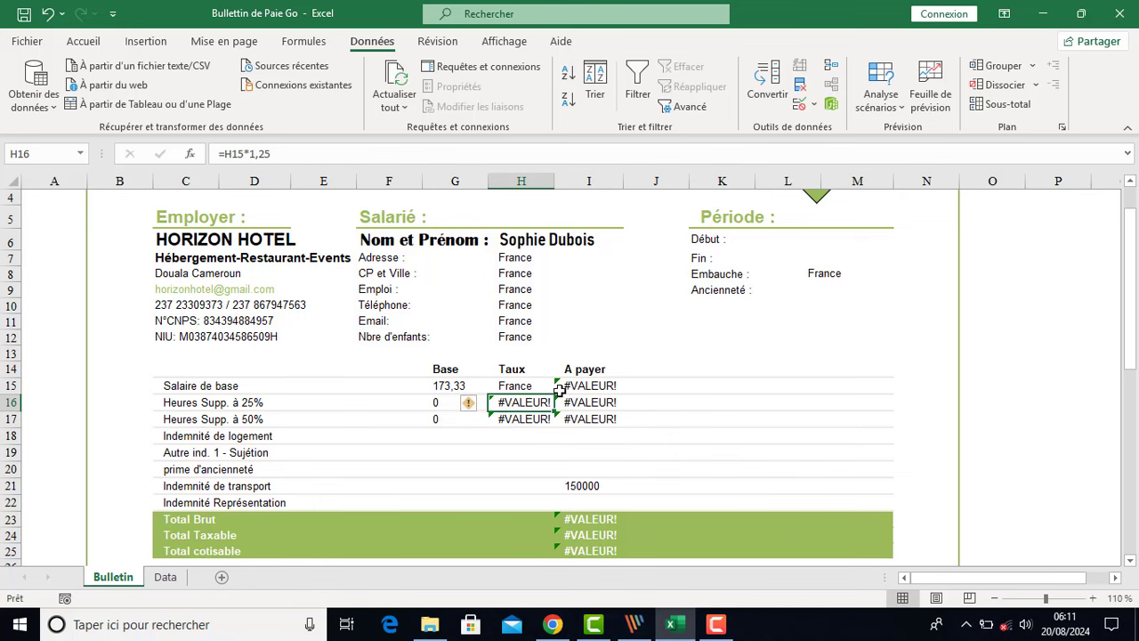
Change the column index of the CP et Ville lookup in H8 so it returns the Ville column of the Data sheet
scroll(560, 389, up, 1)
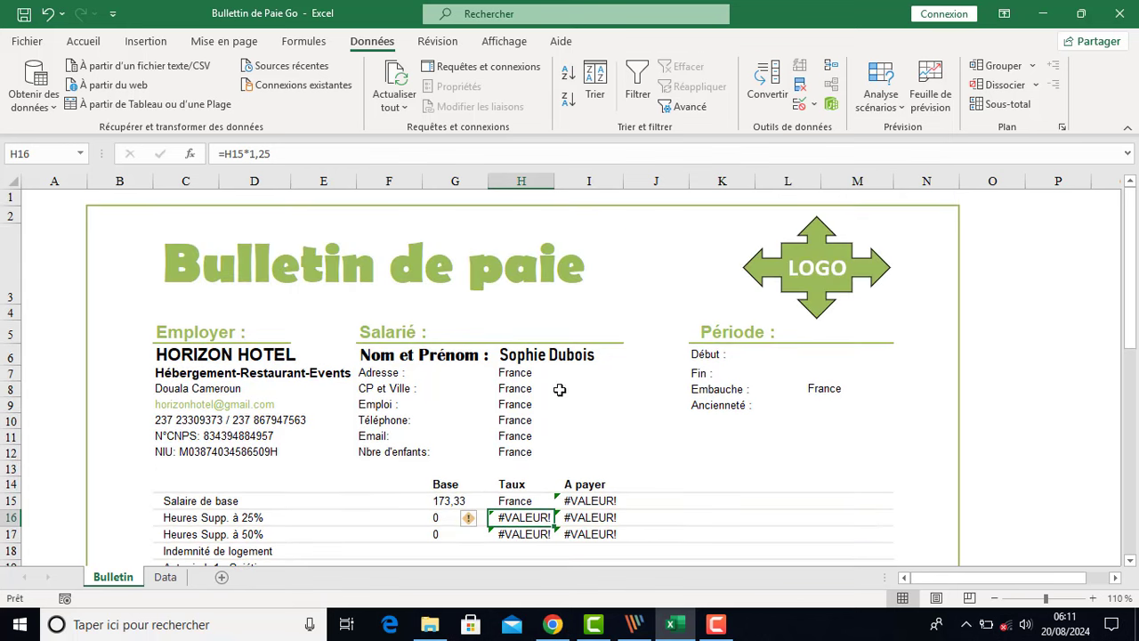
click(517, 393)
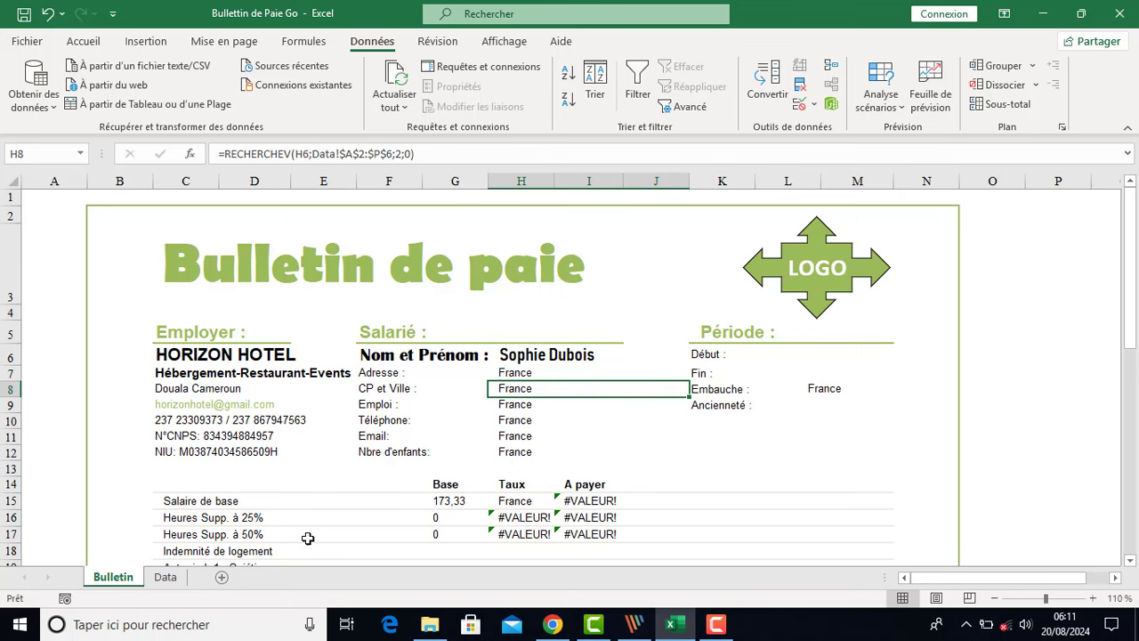
click(165, 577)
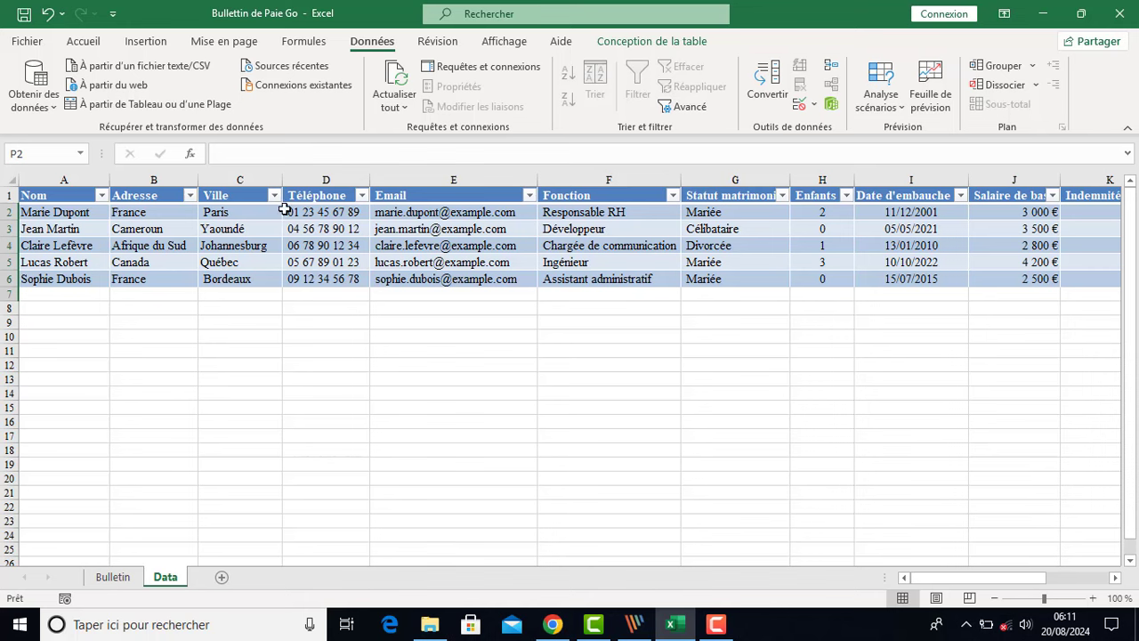
click(114, 577)
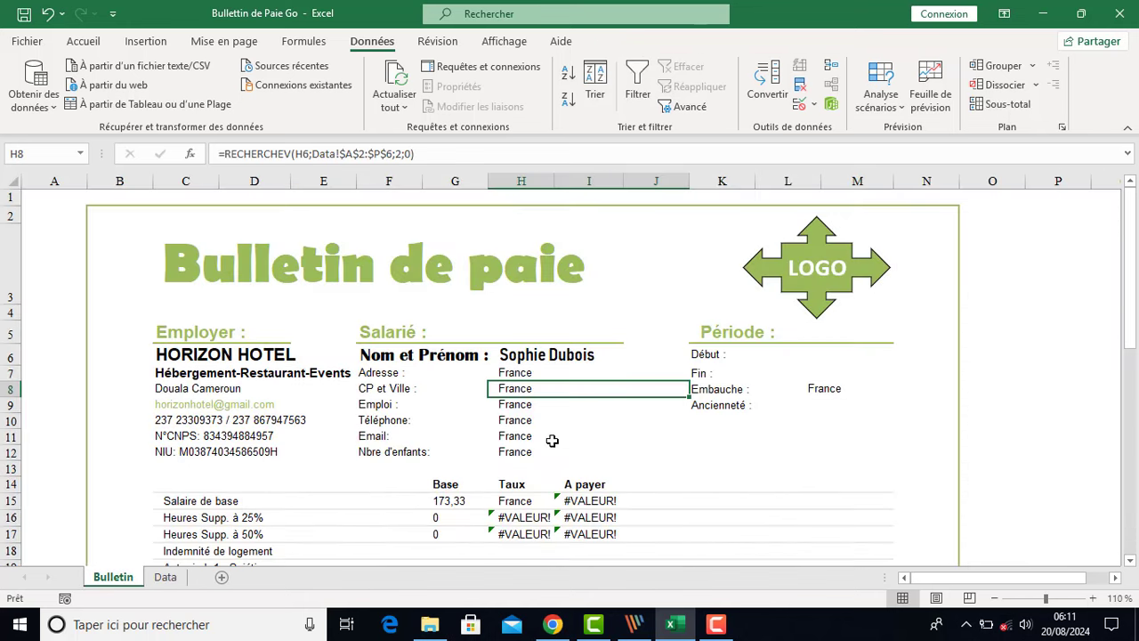
click(399, 154)
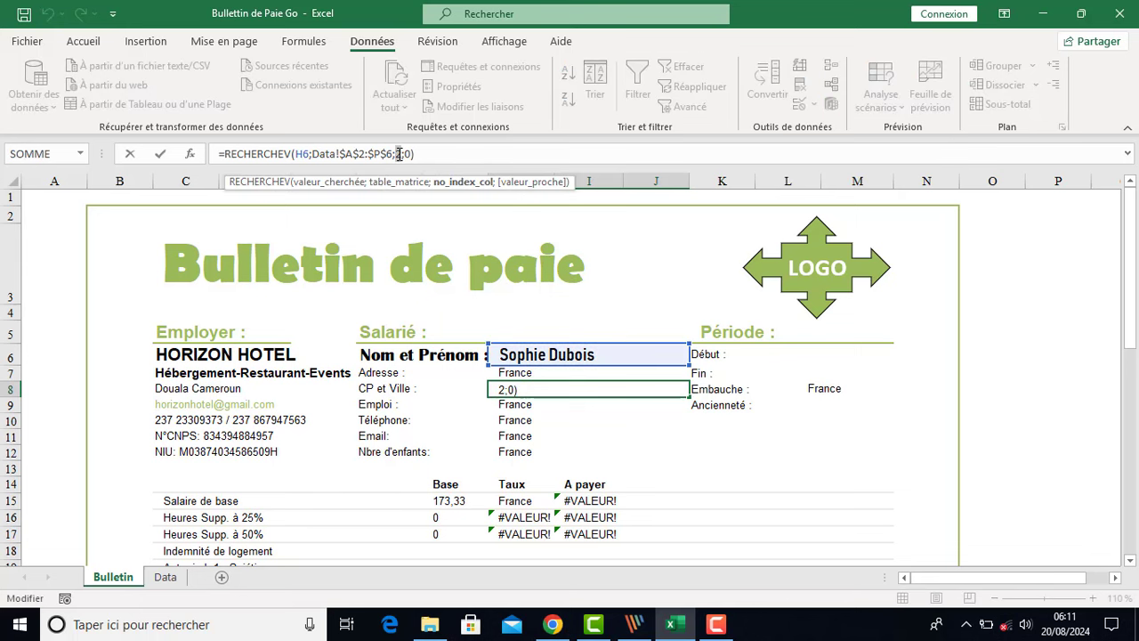
key(Return)
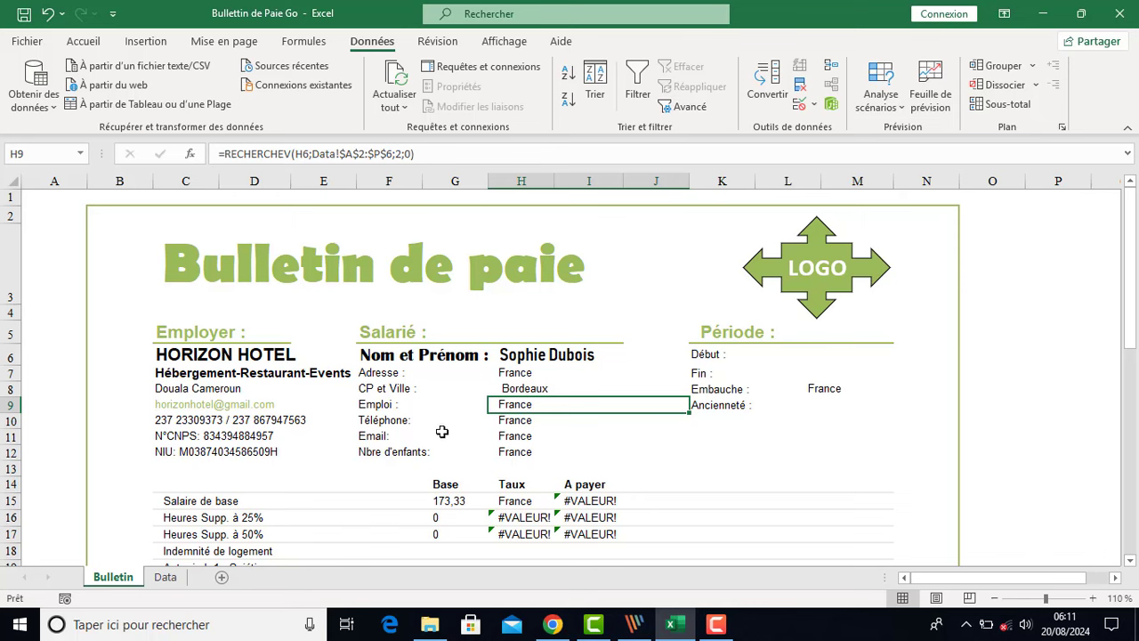
Set the Emploi lookup's column index in H9 to 6, matching the Fonction column on the Data sheet
click(166, 577)
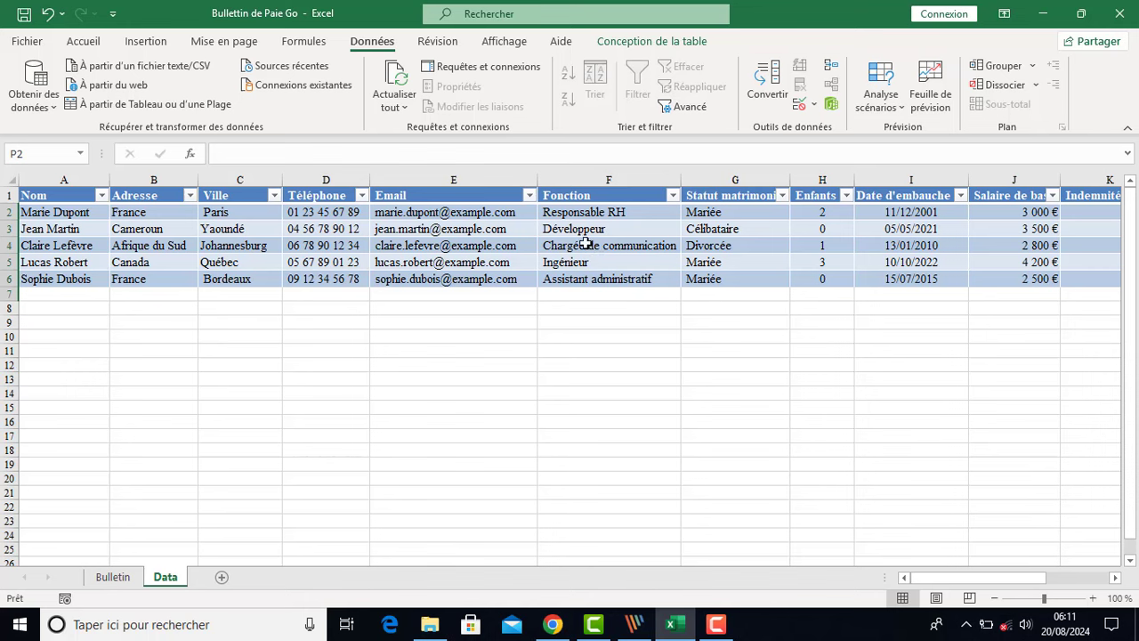
click(111, 579)
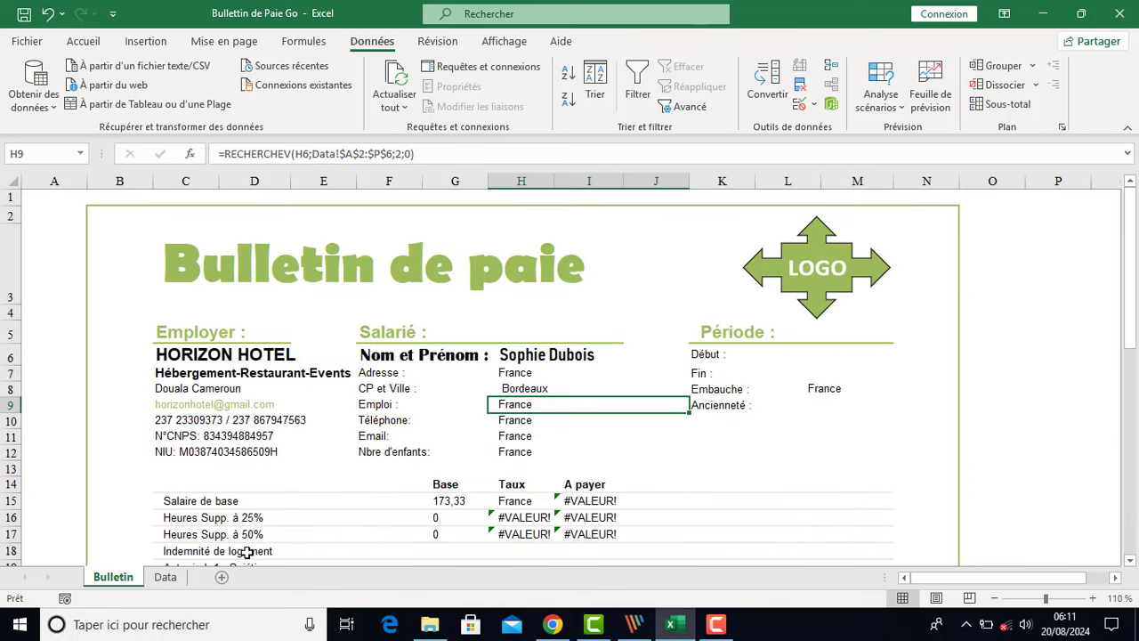
click(398, 154)
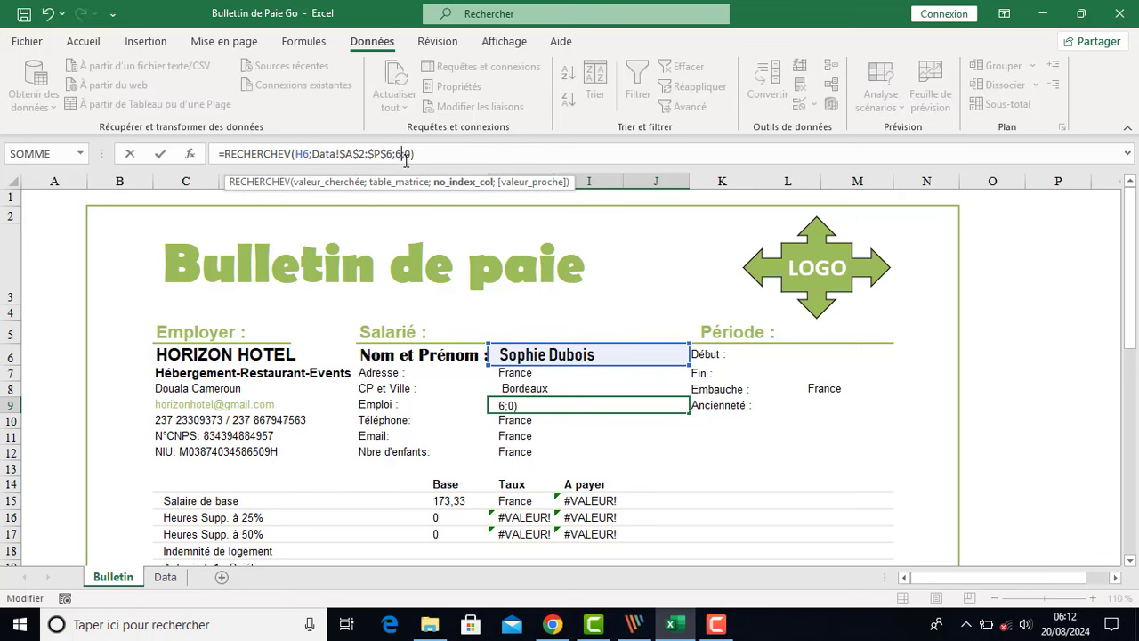
key(BackSpace)
text(2)
key(Return)
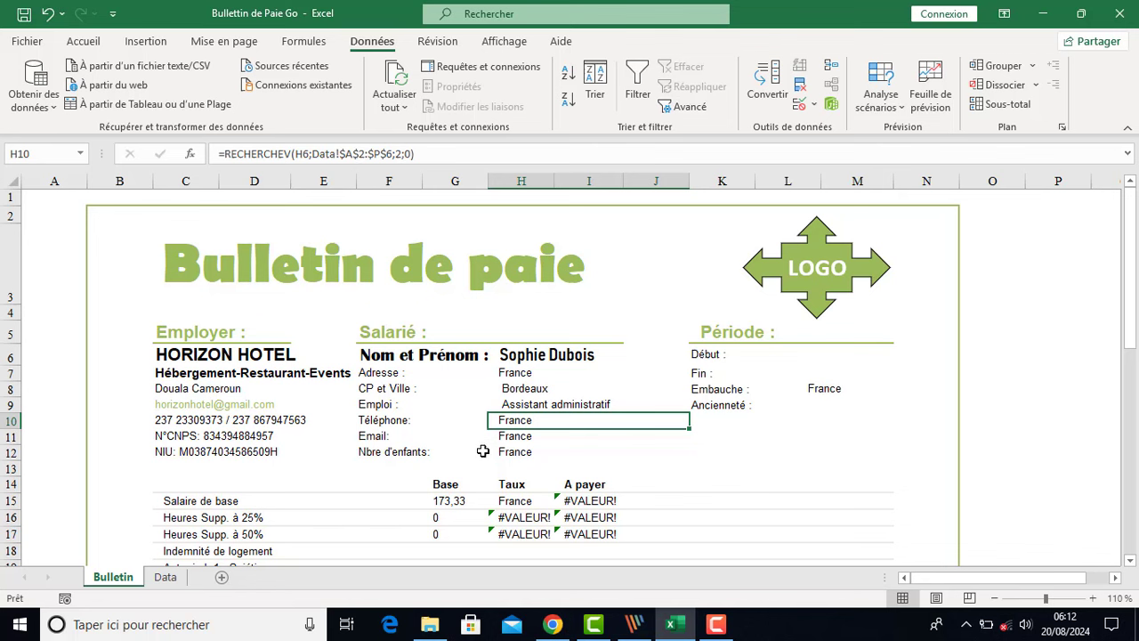
Set the column index of the Téléphone lookup in H10 to 4
click(397, 153)
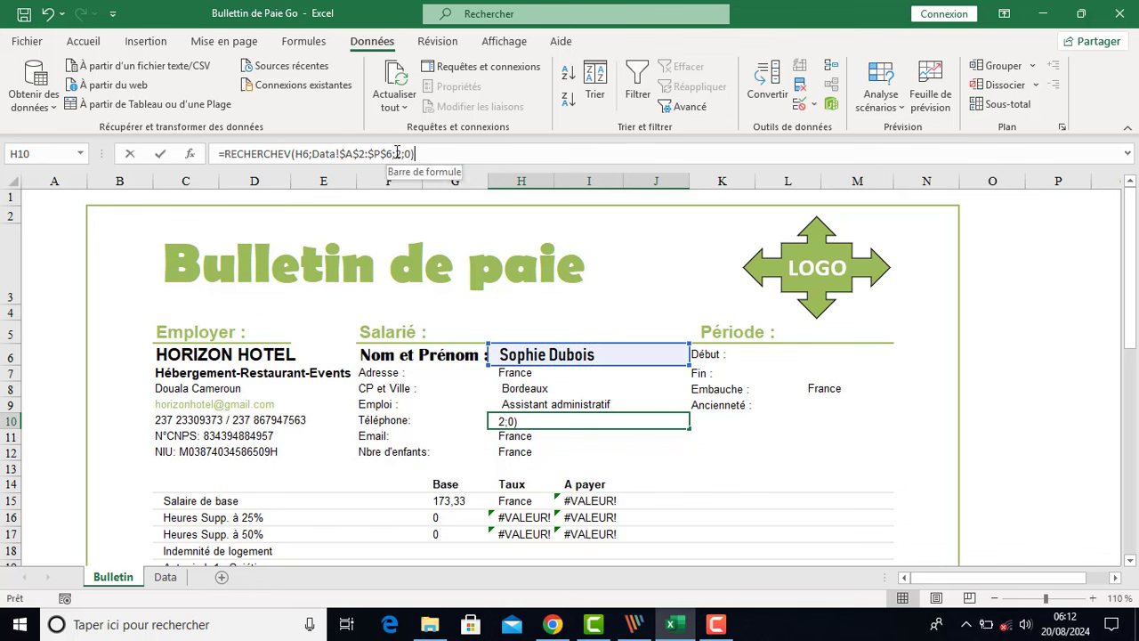
key(BackSpace)
text(4)
key(Return)
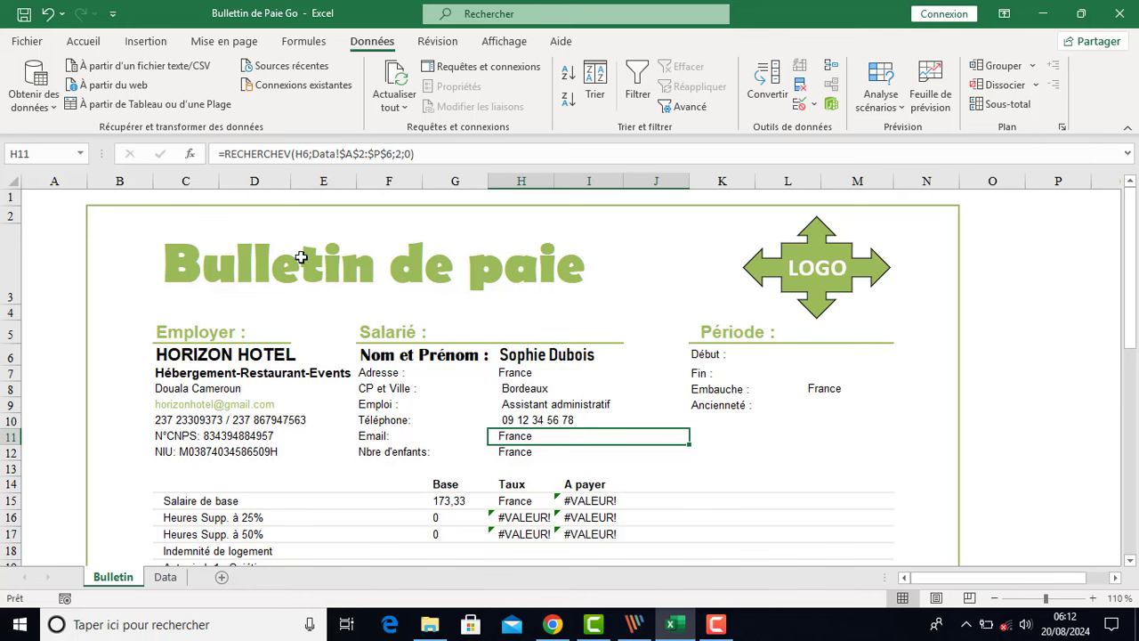
Set the Email lookup's column index in H11 to 5, matching the Email column on the Data sheet
click(160, 582)
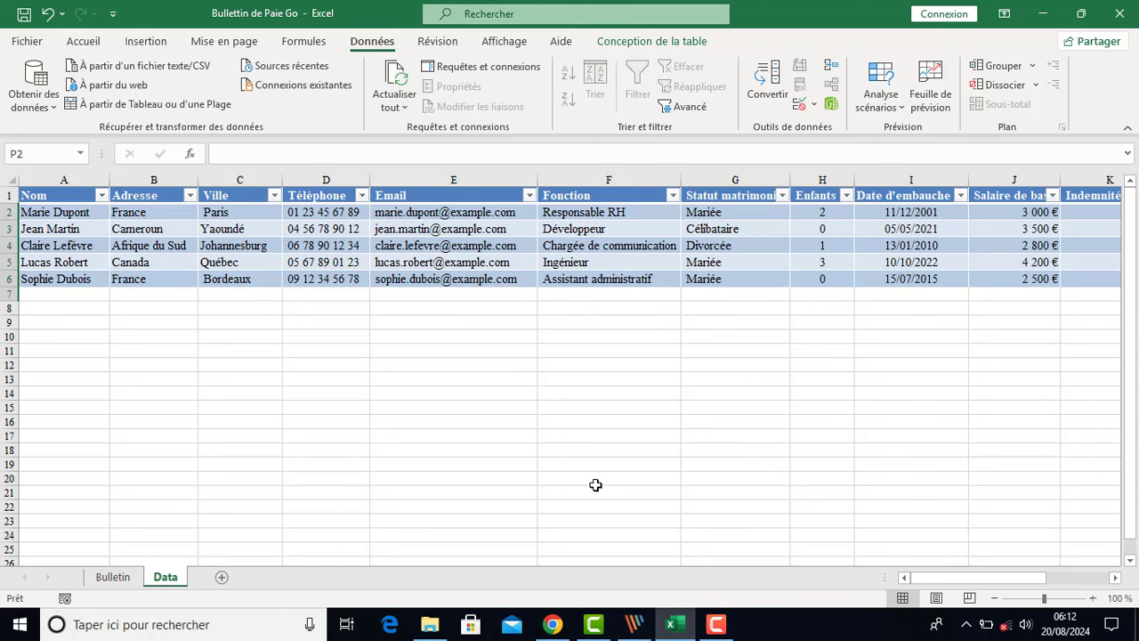
click(113, 577)
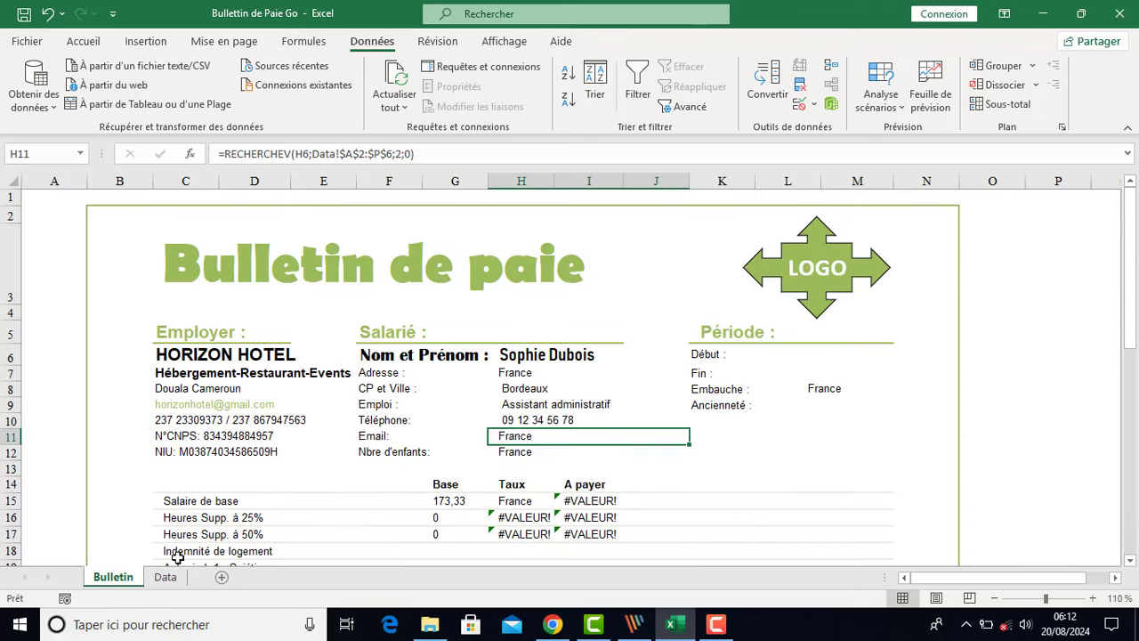
click(397, 153)
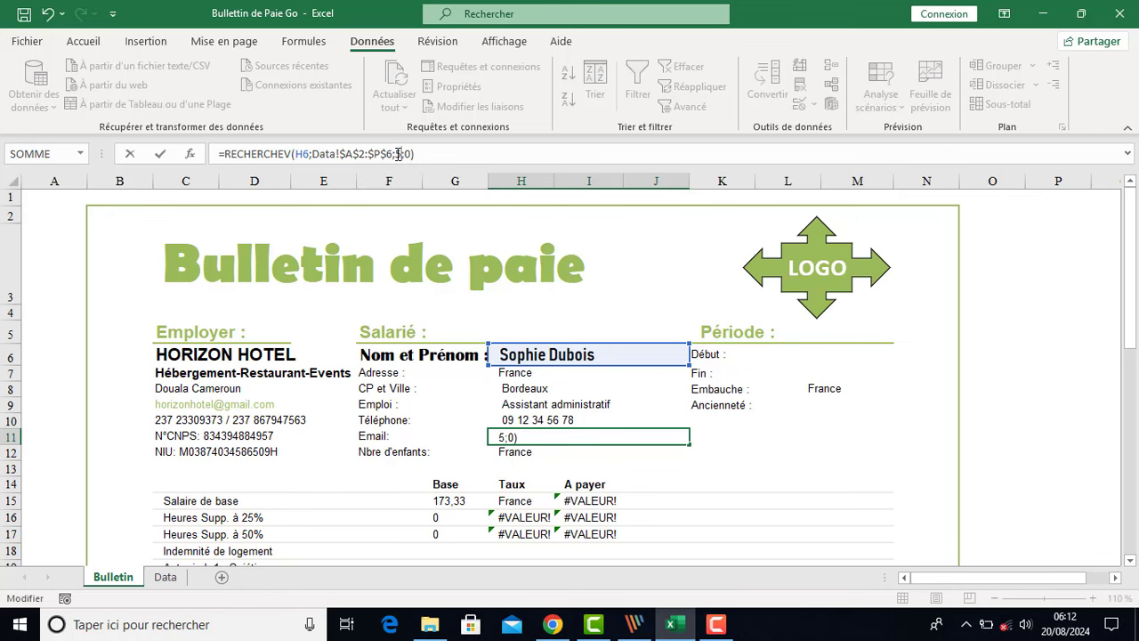
key(Return)
Set the Nbre d'enfants lookup in H12 to column index 8 and append & " enfants" with a leading space inside the quotes
click(397, 154)
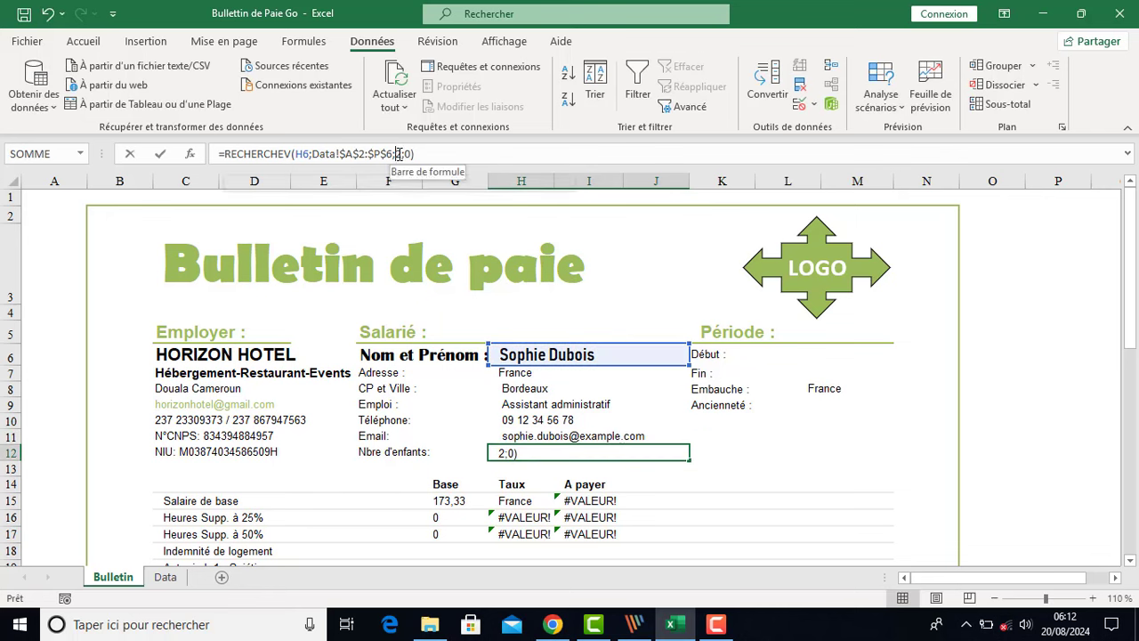
key(Return)
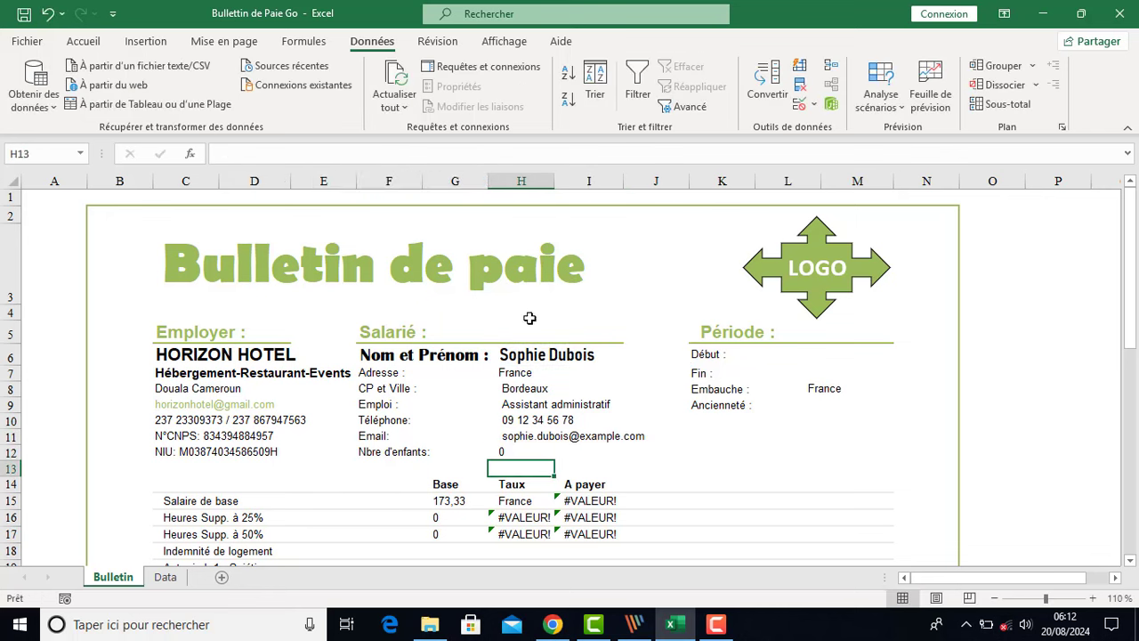
click(528, 452)
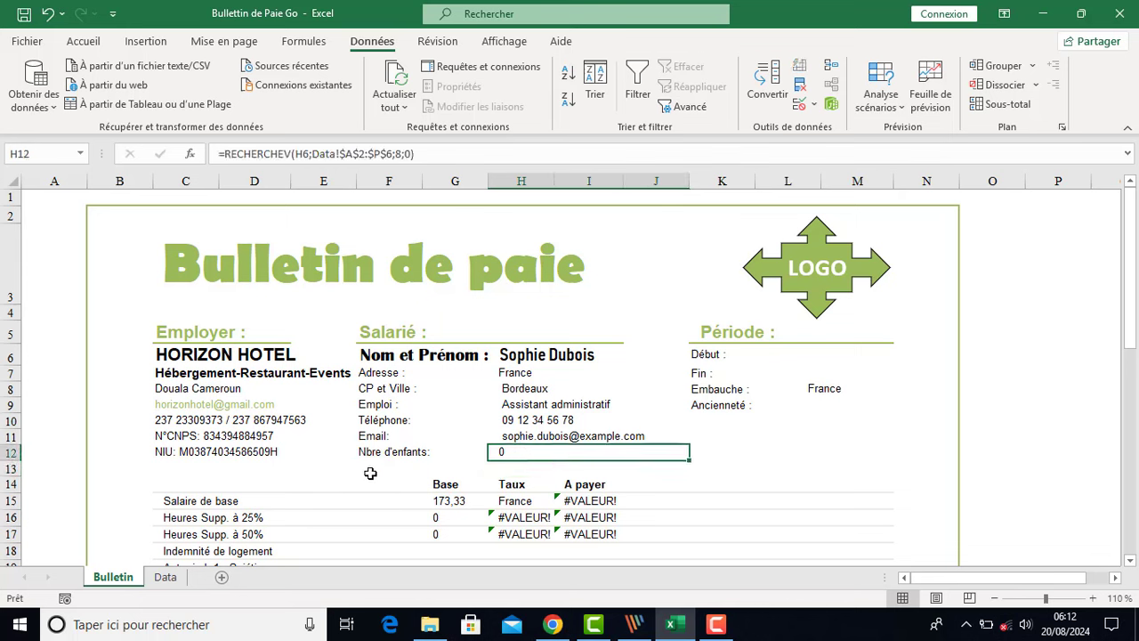
click(428, 153)
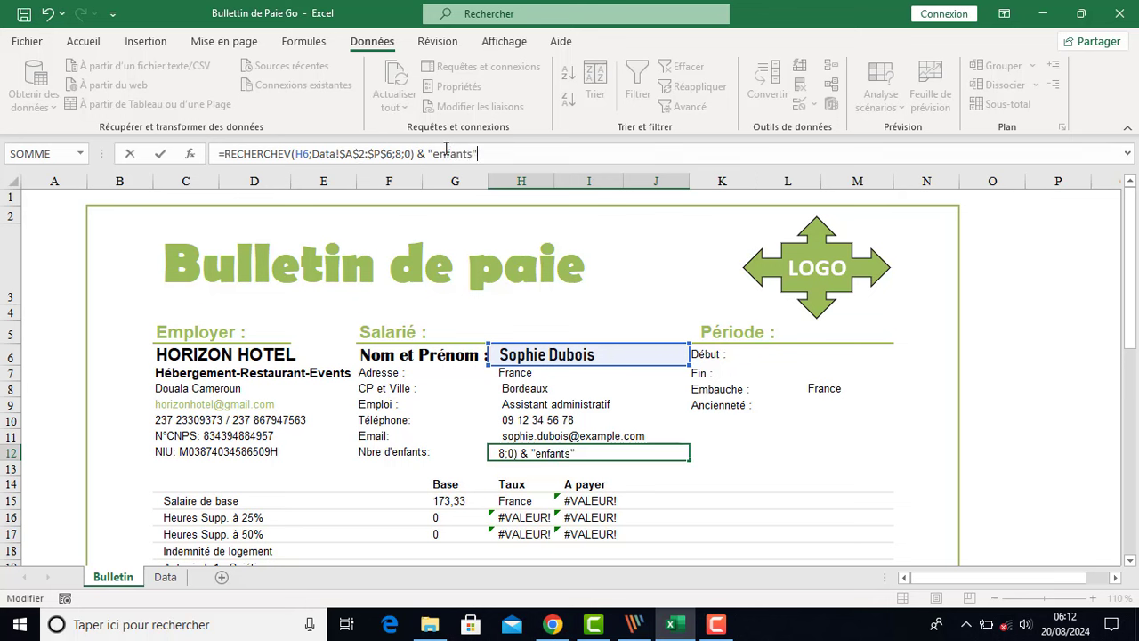
key(Return)
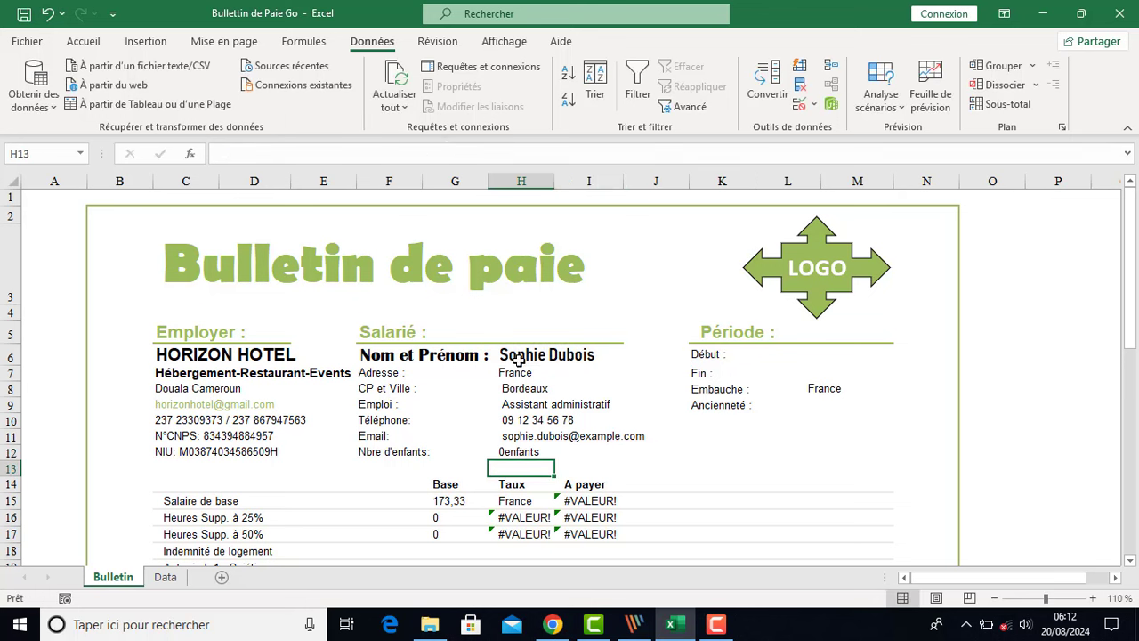
click(536, 451)
click(443, 157)
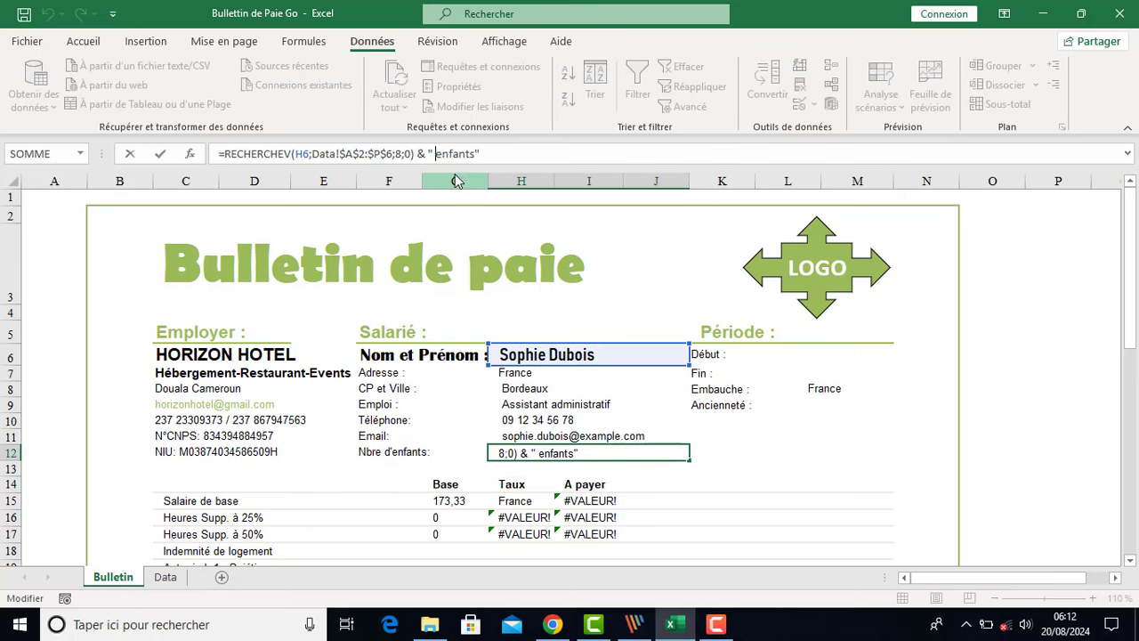
key(Return)
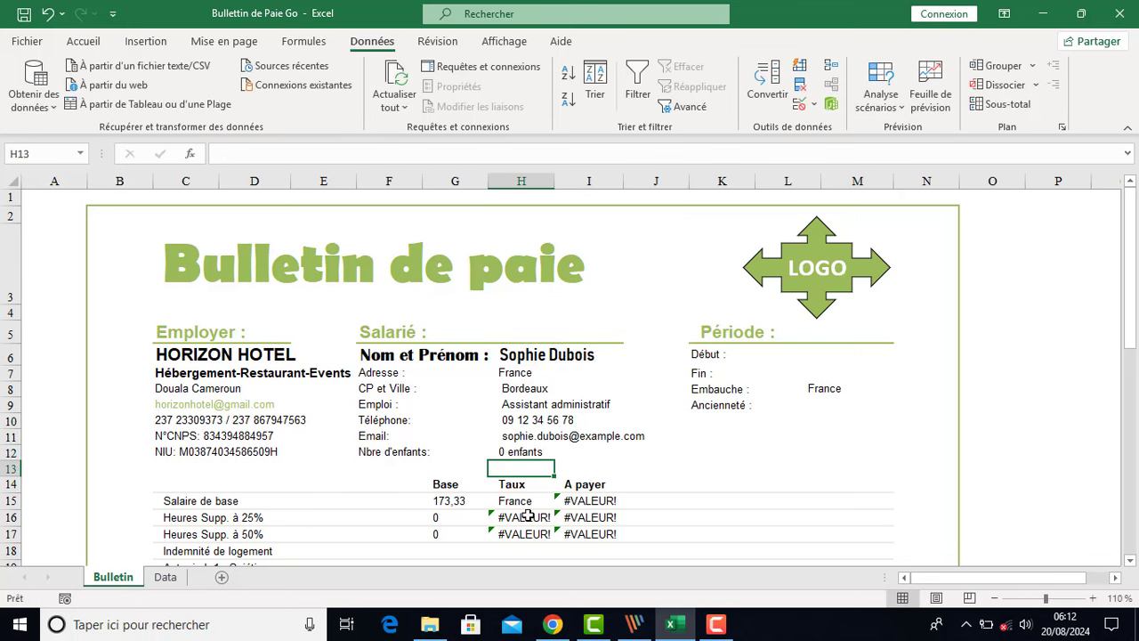
Change the Embauche lookup's column index in L8 so it returns the Date d'embauche column of the Data sheet
click(837, 389)
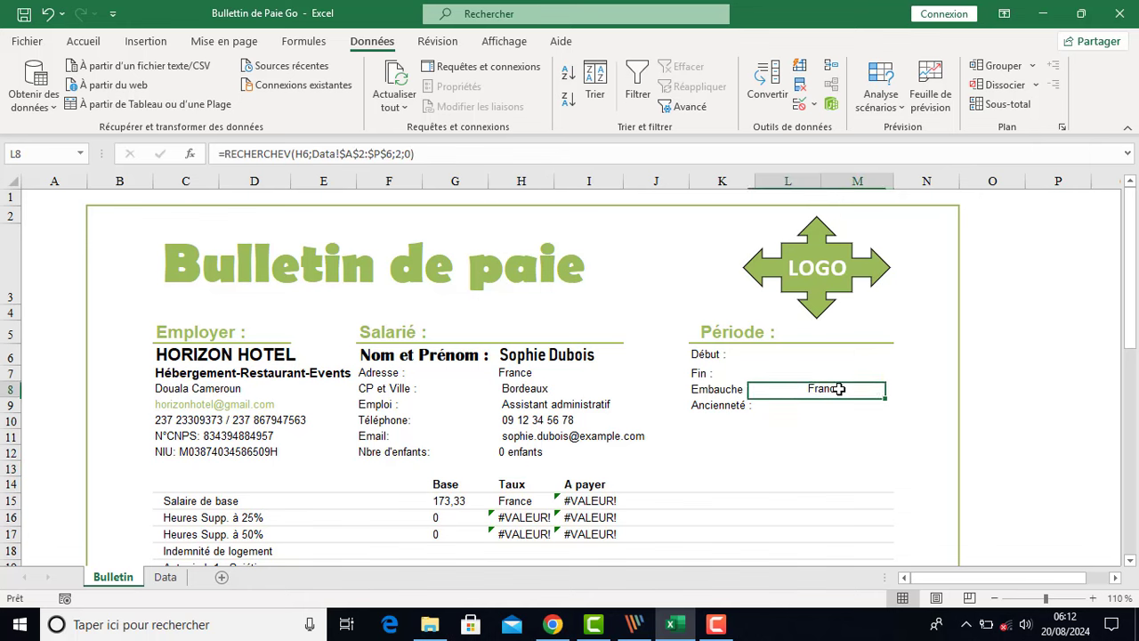
click(166, 577)
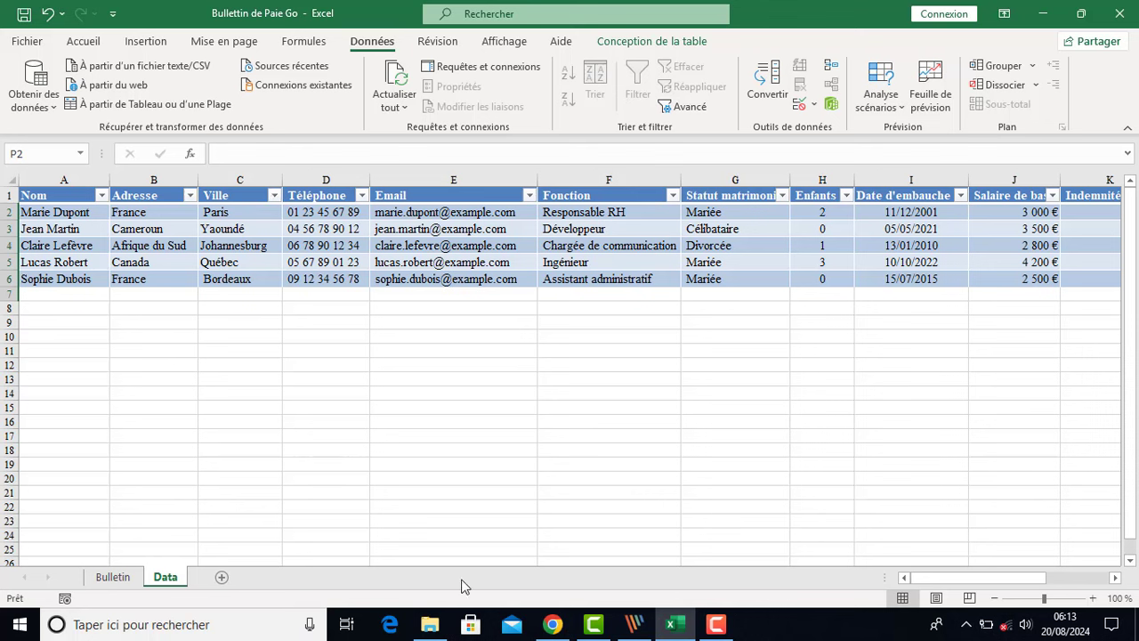
click(113, 577)
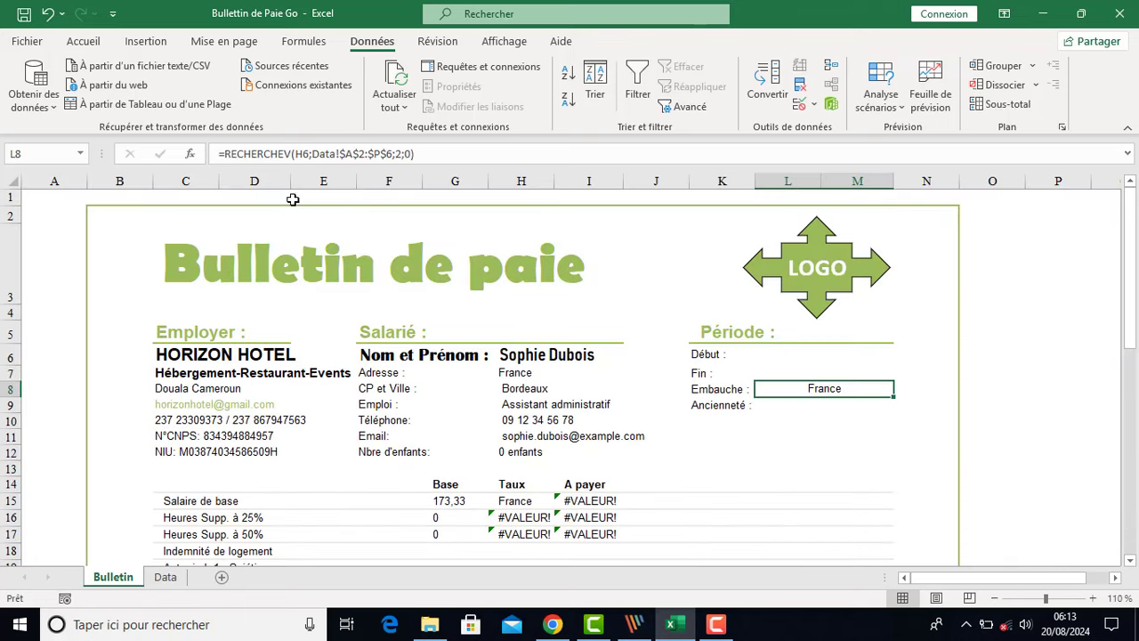
click(399, 154)
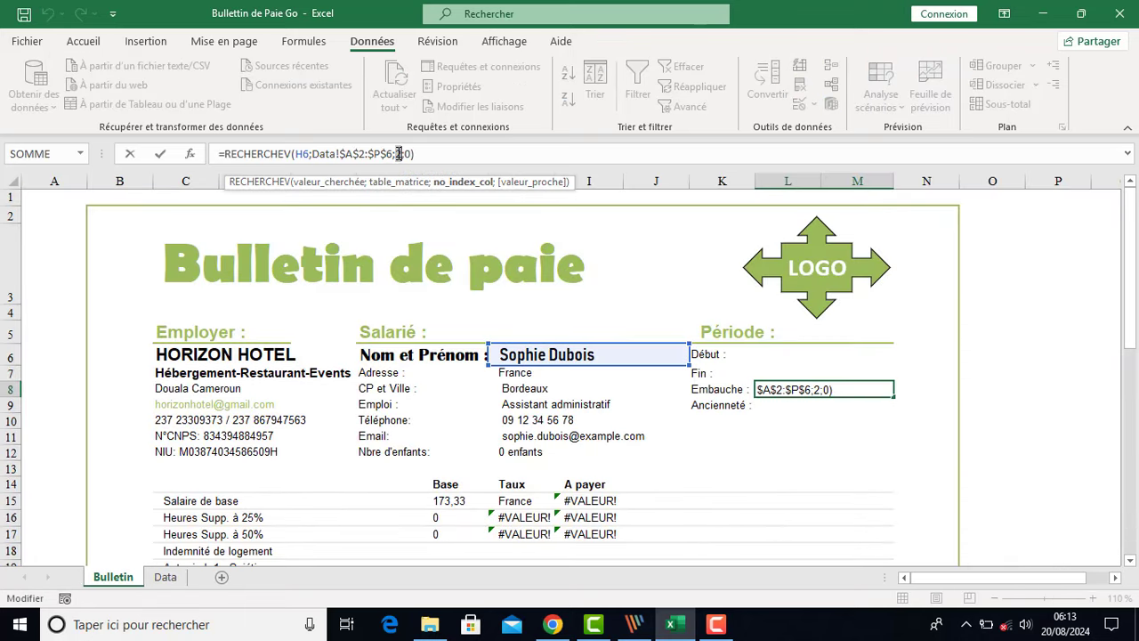
key(Return)
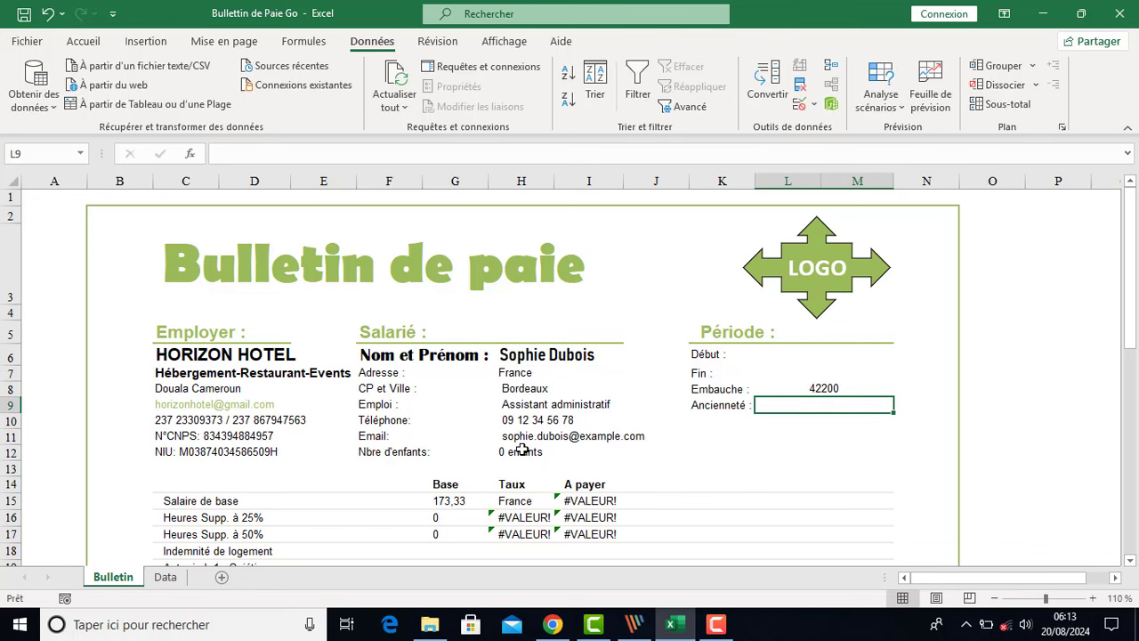
Format the Embauche value in L8 as a short date (Date courte)
click(801, 389)
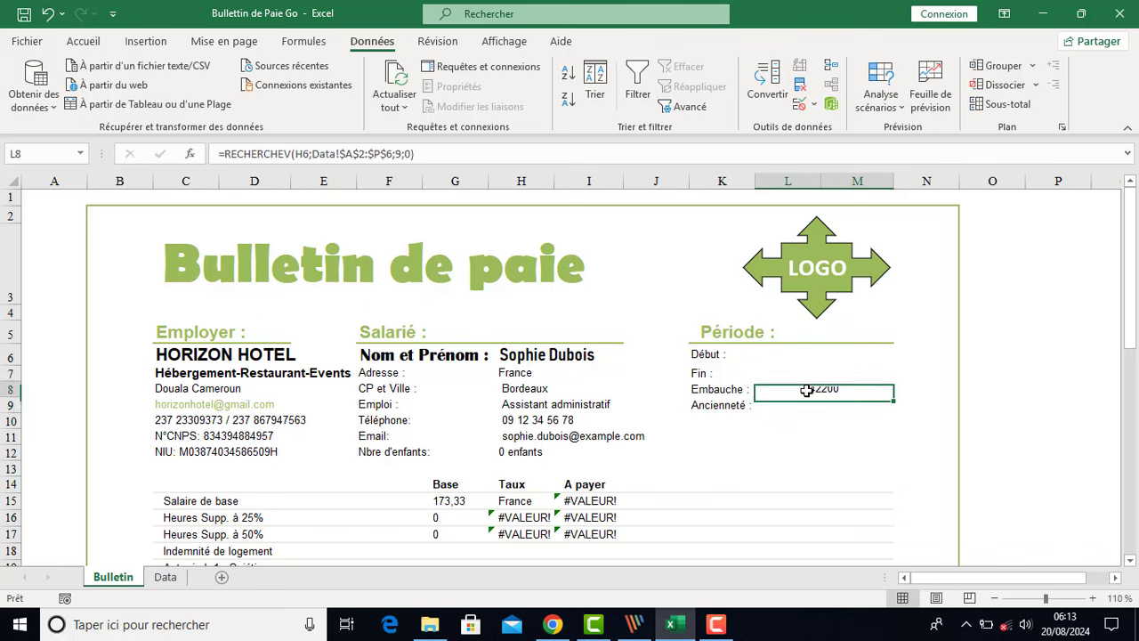
click(89, 43)
click(544, 73)
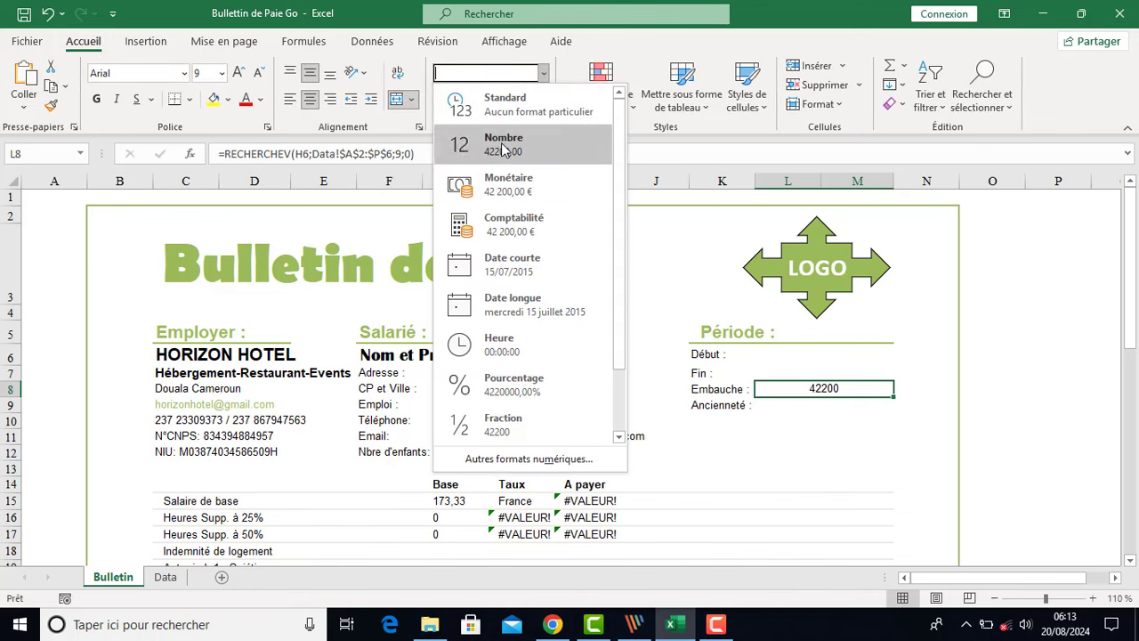
click(513, 265)
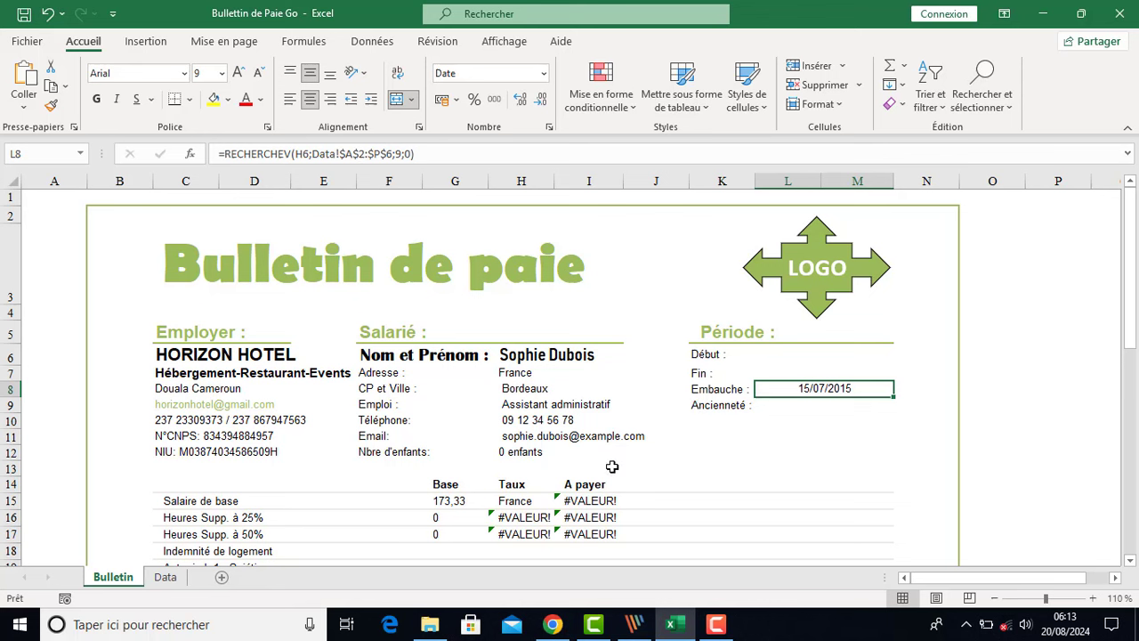
Set the column index of the Salaire de base rate lookup in H15 to 10, matching the Data sheet's base salary column
click(524, 505)
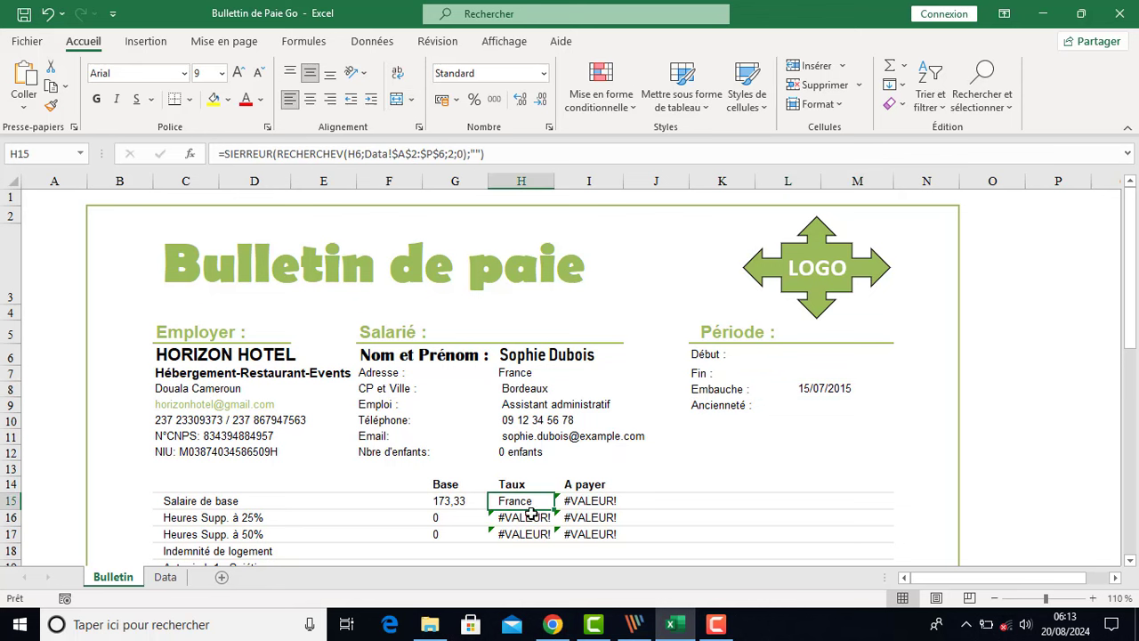
click(165, 577)
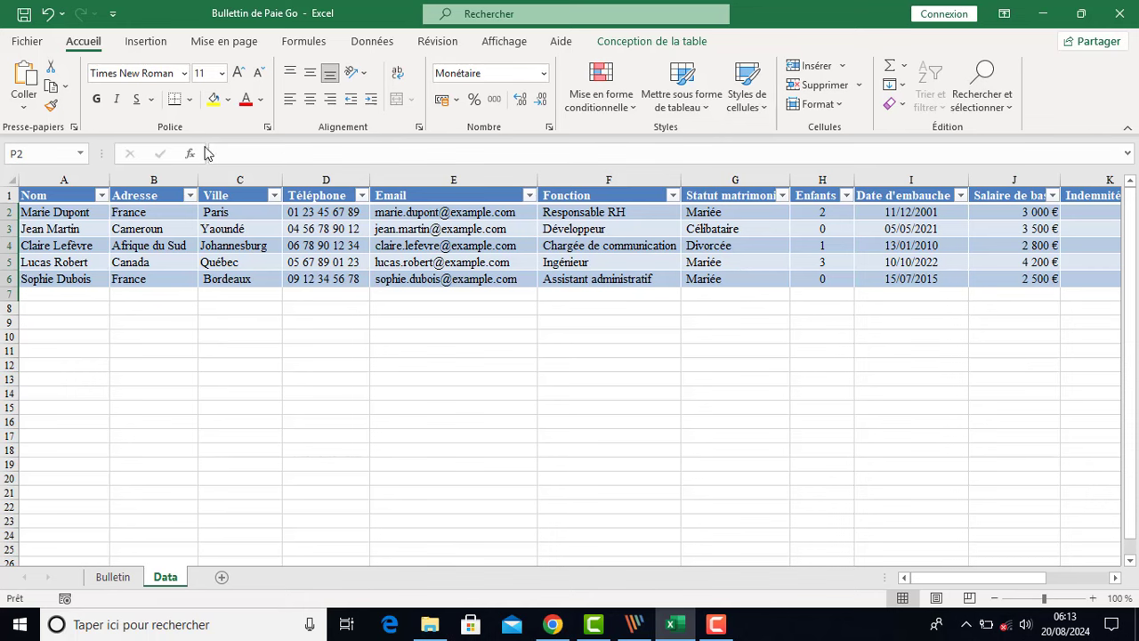
click(112, 577)
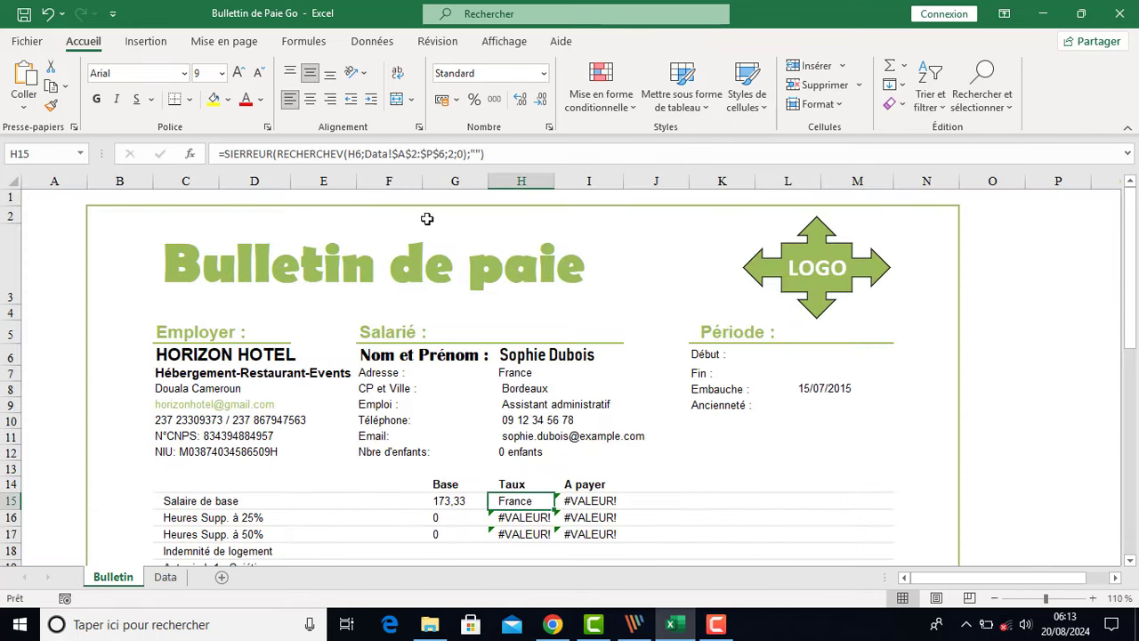
click(451, 153)
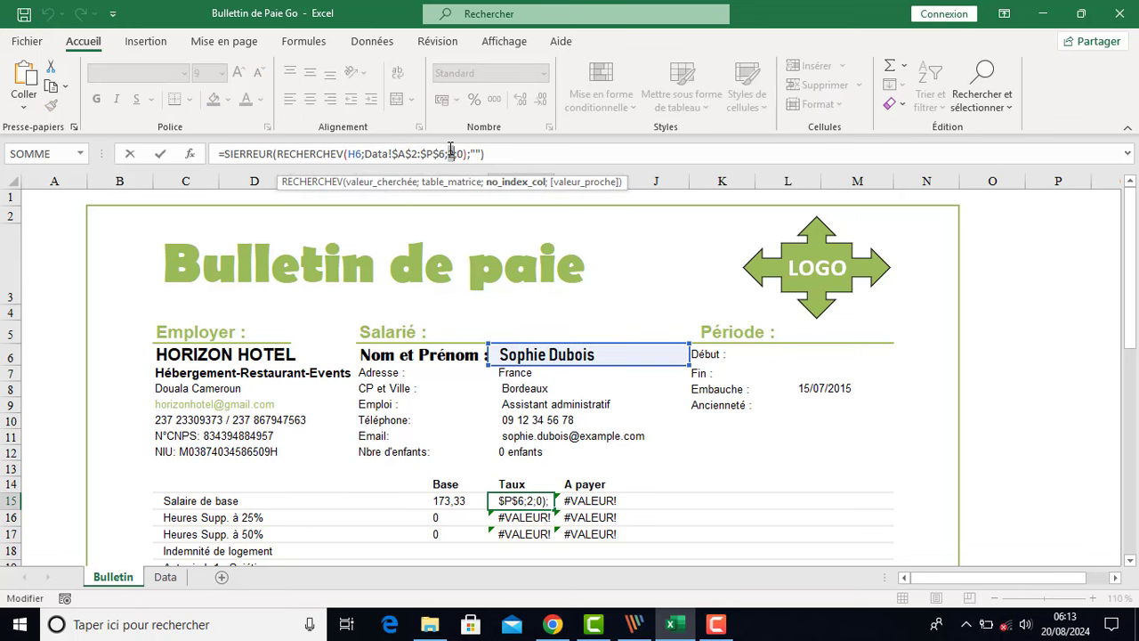
text(10)
key(Return)
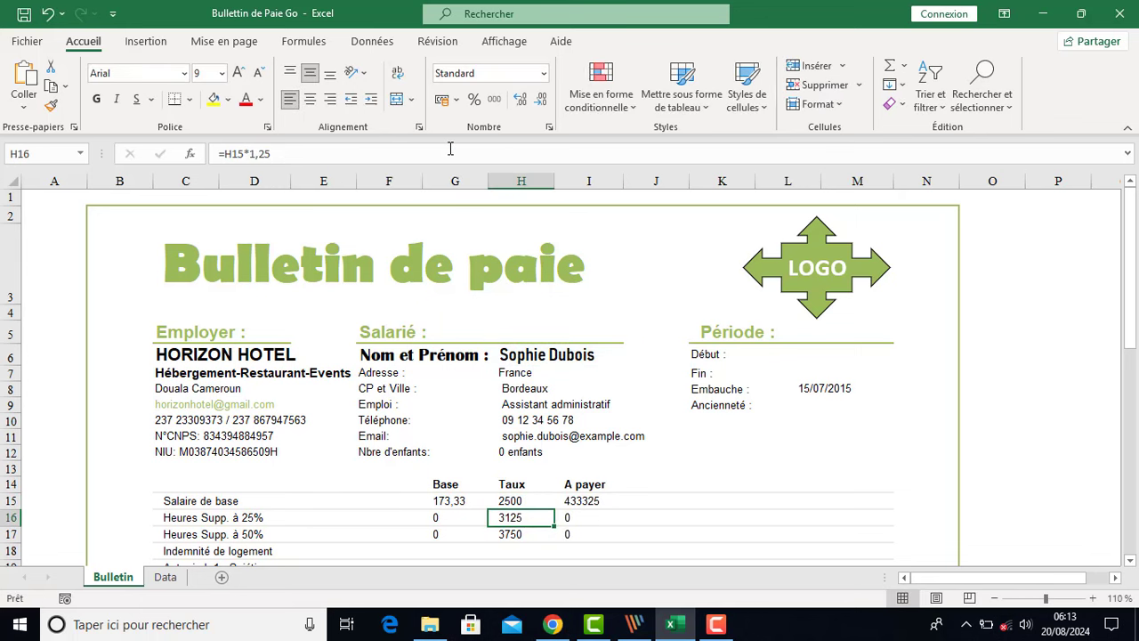
Divide the Salaire de base rate formula in H15 by the base hours in G15
click(531, 504)
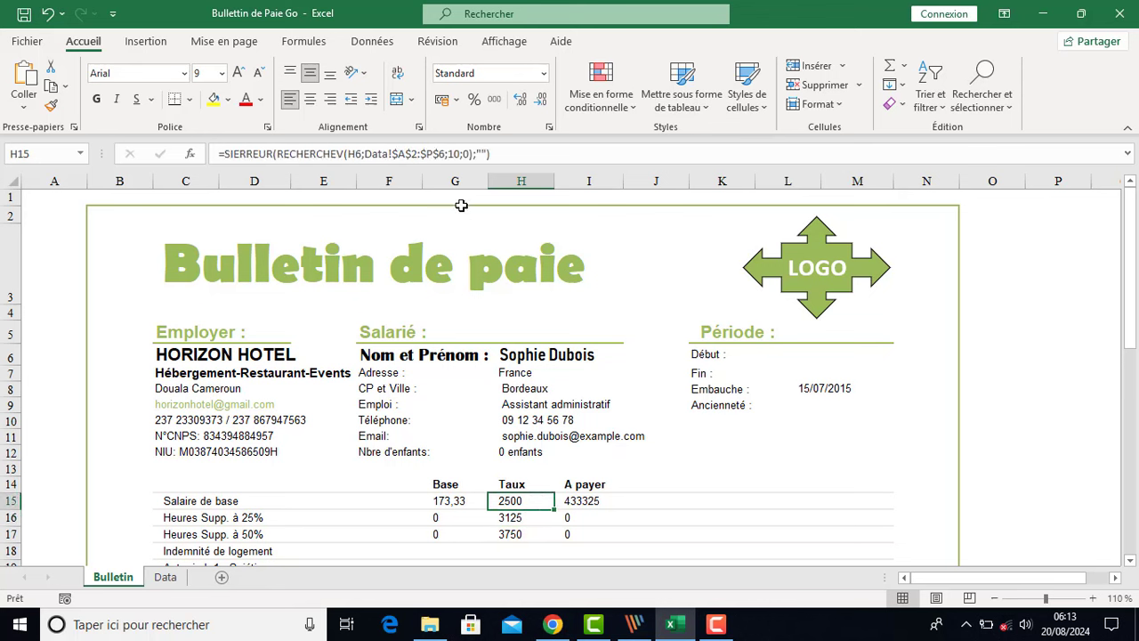
click(506, 153)
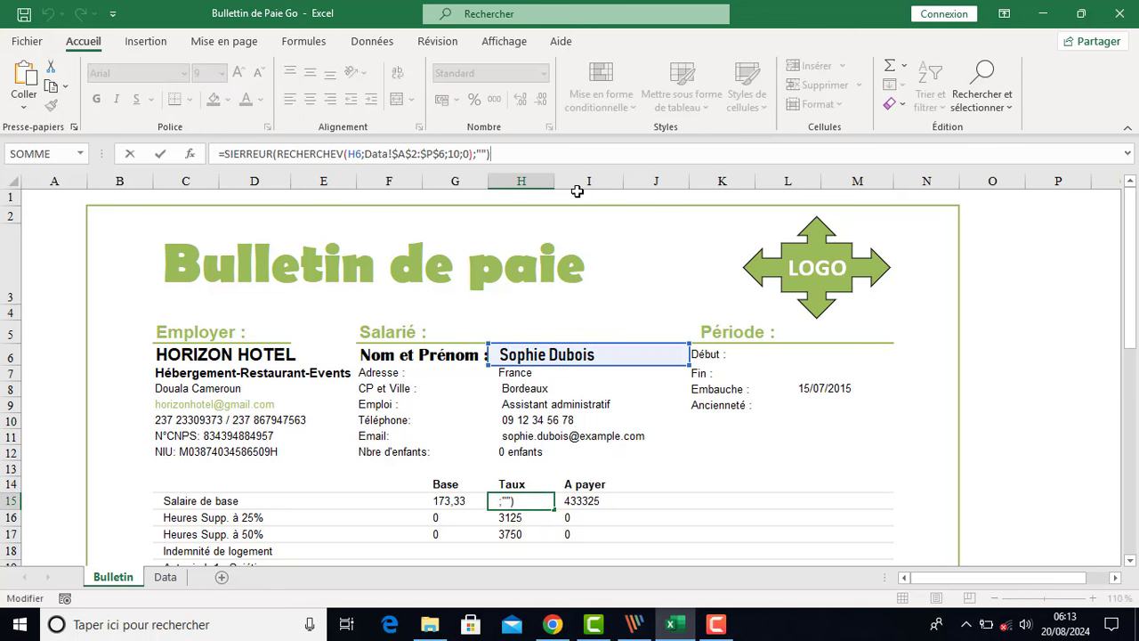
text(/)
click(445, 501)
mouse_move(648, 634)
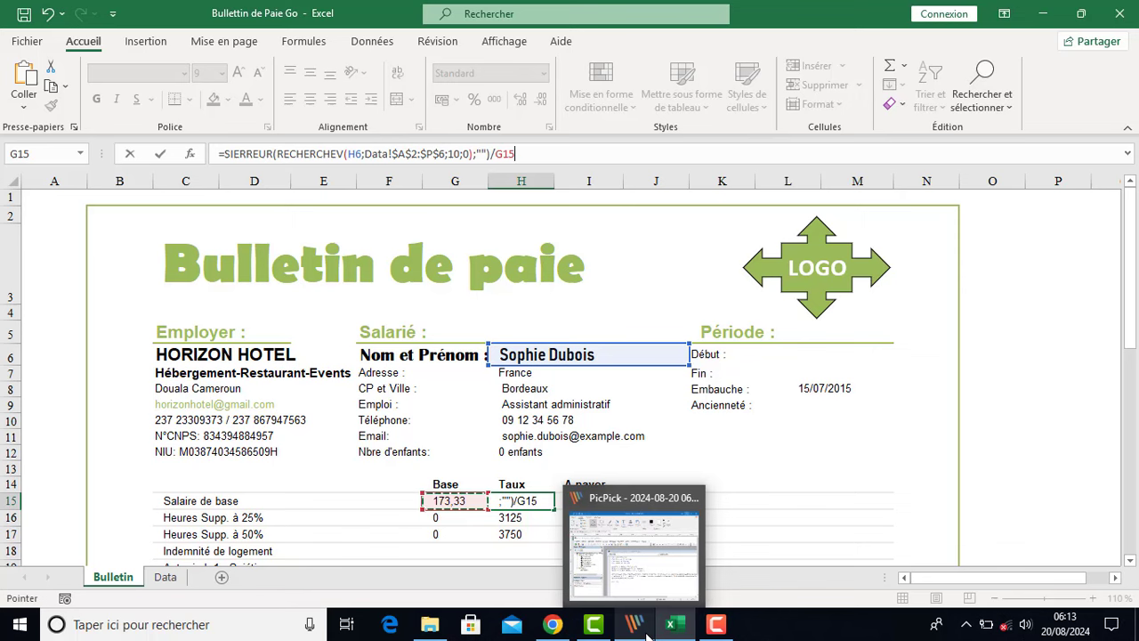
key(Return)
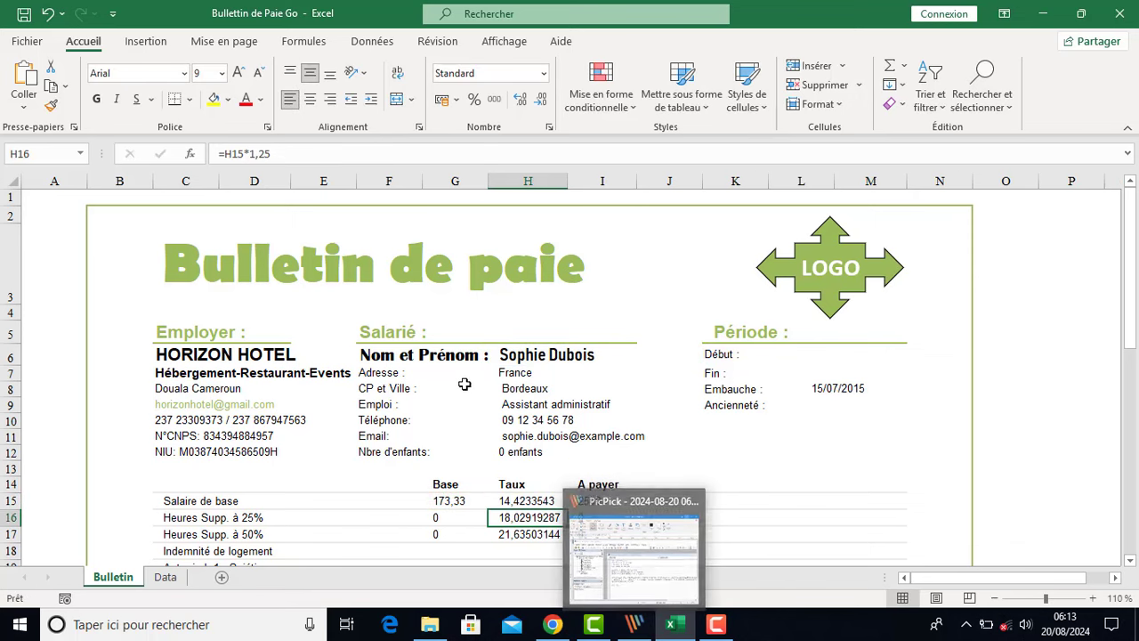
Reduce the Taux values in H15:H17 to two decimals and apply the Monétaire format to them
drag(538, 504, 534, 537)
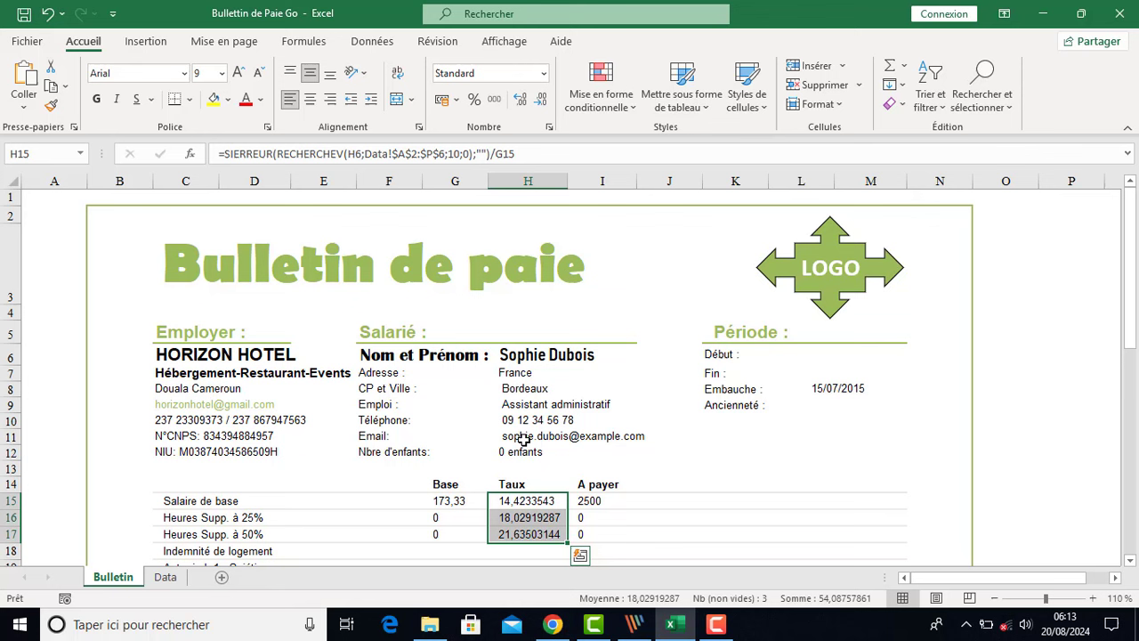
click(540, 105)
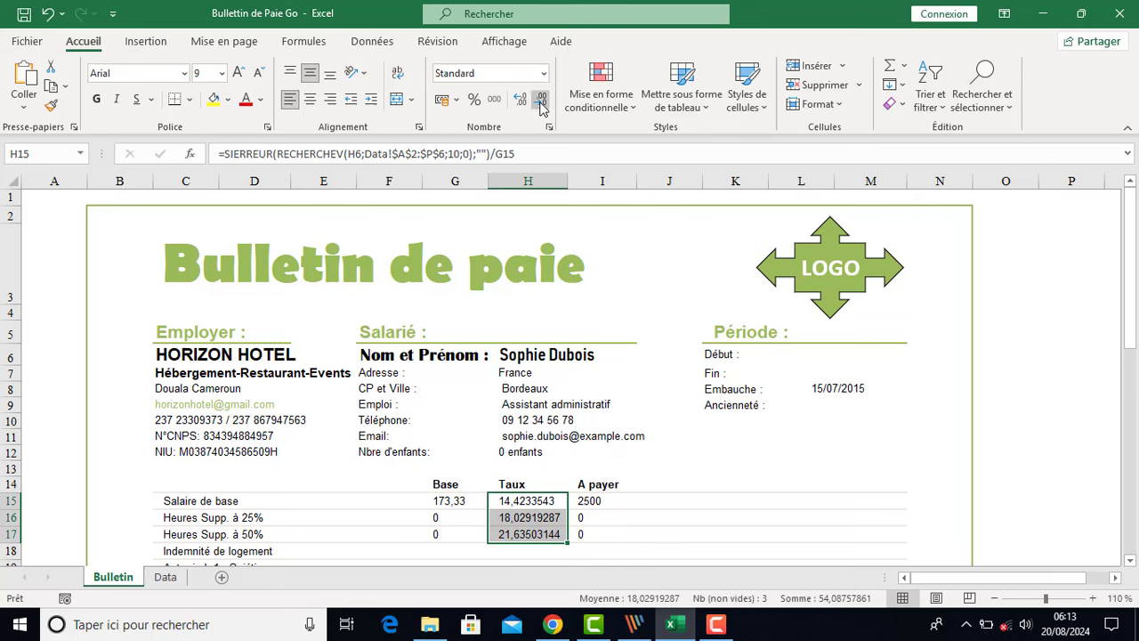
click(543, 102)
click(543, 102)
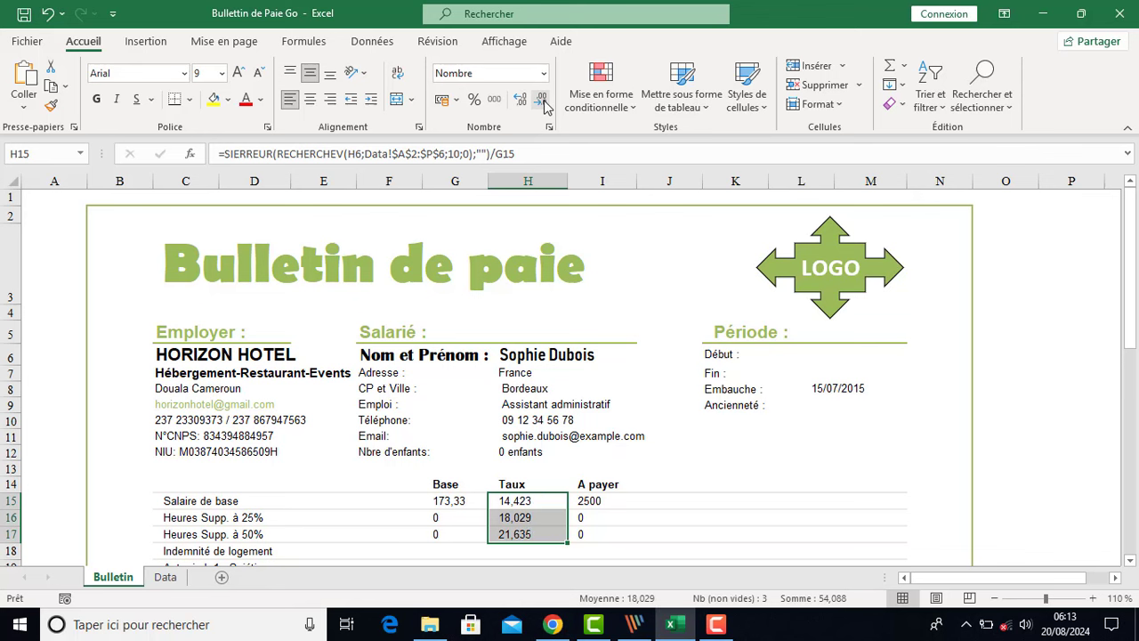
click(542, 102)
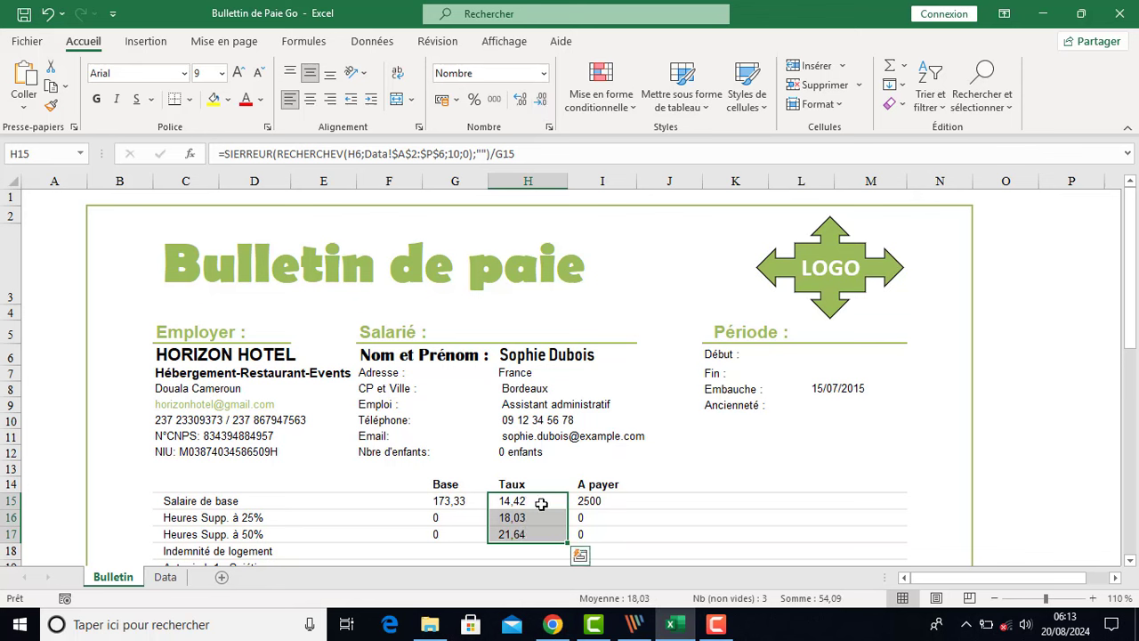
click(532, 534)
drag(534, 500, 541, 533)
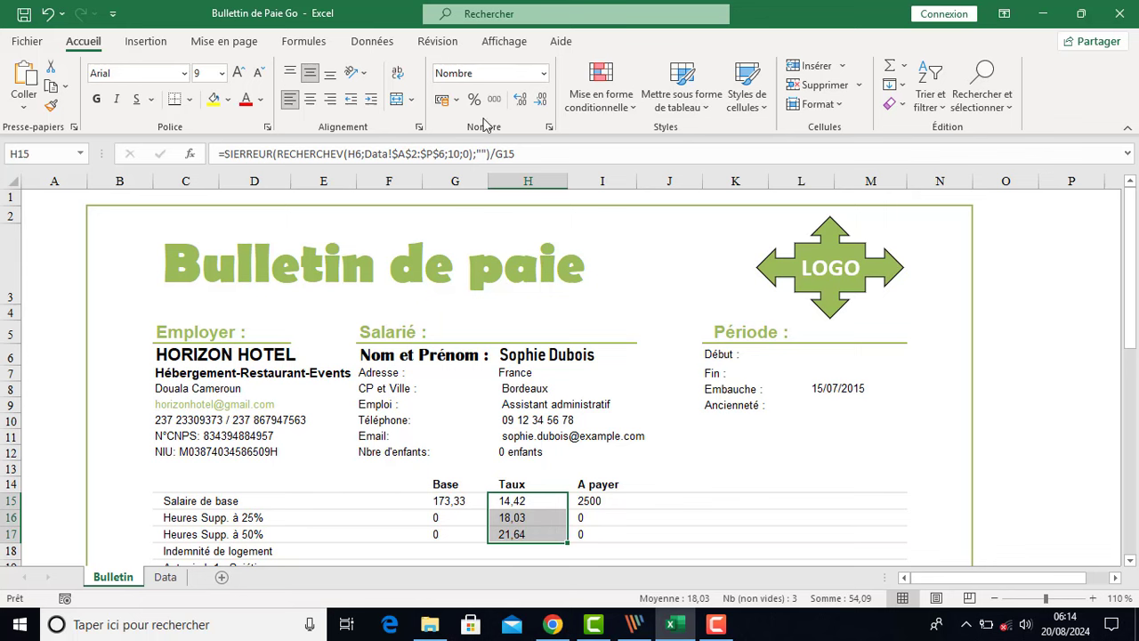
click(544, 73)
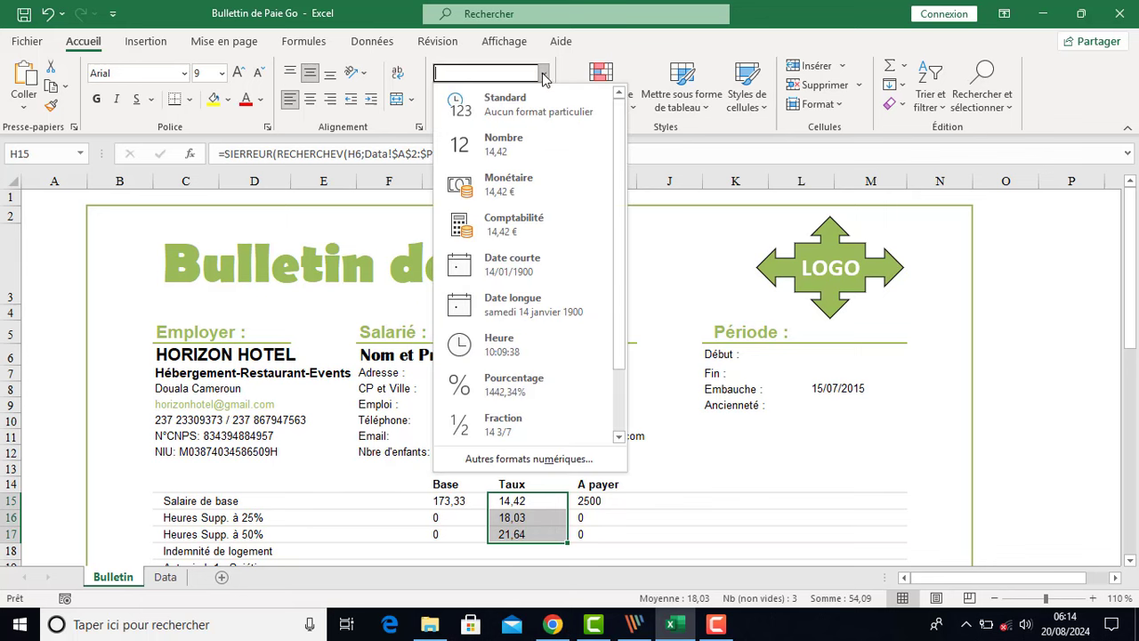
click(518, 187)
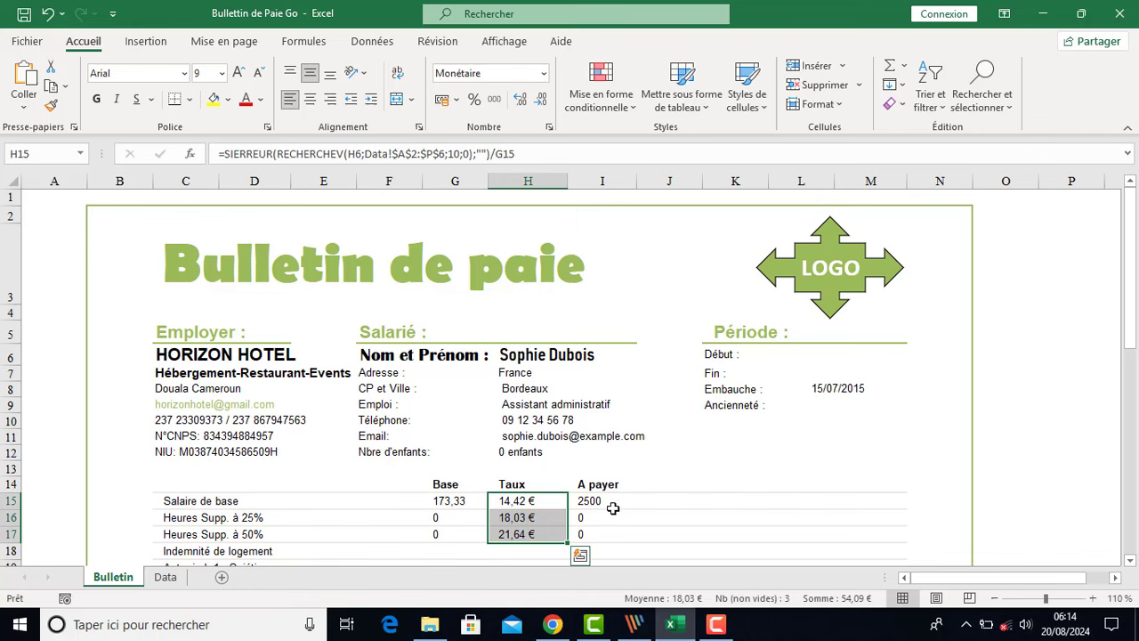
Apply the Monétaire format to the Salaire de base amount to pay in I15
click(612, 502)
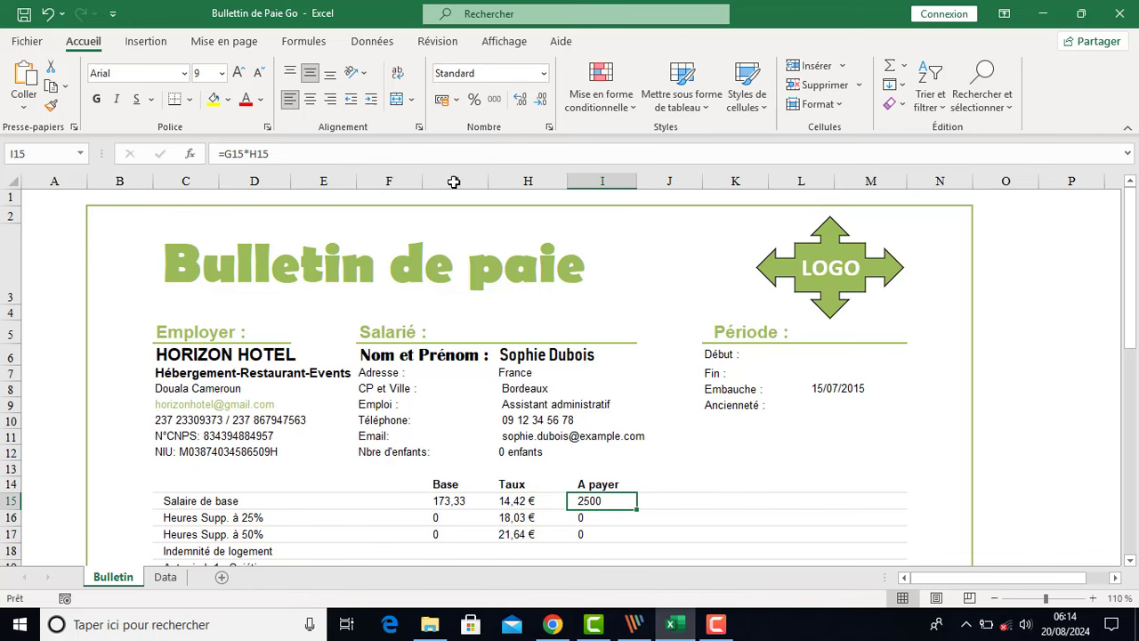
click(544, 73)
click(519, 187)
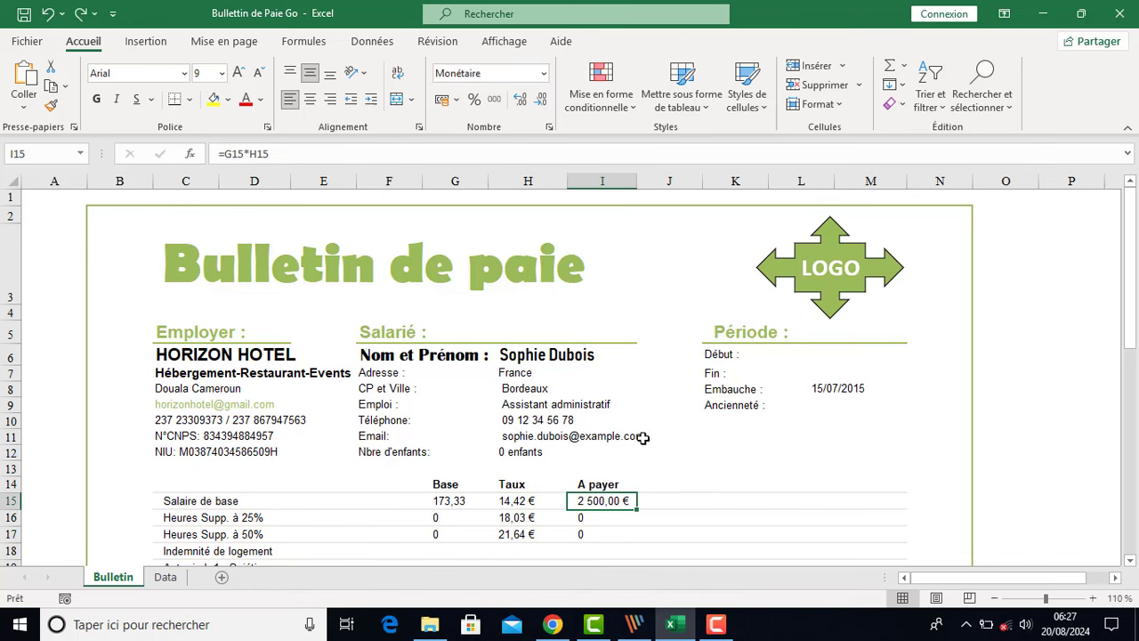
Enter 01/01/2024 in P7 and 01/02/2024 in P8, and fill the monthly series down to 01/12/2024 in P18
click(844, 355)
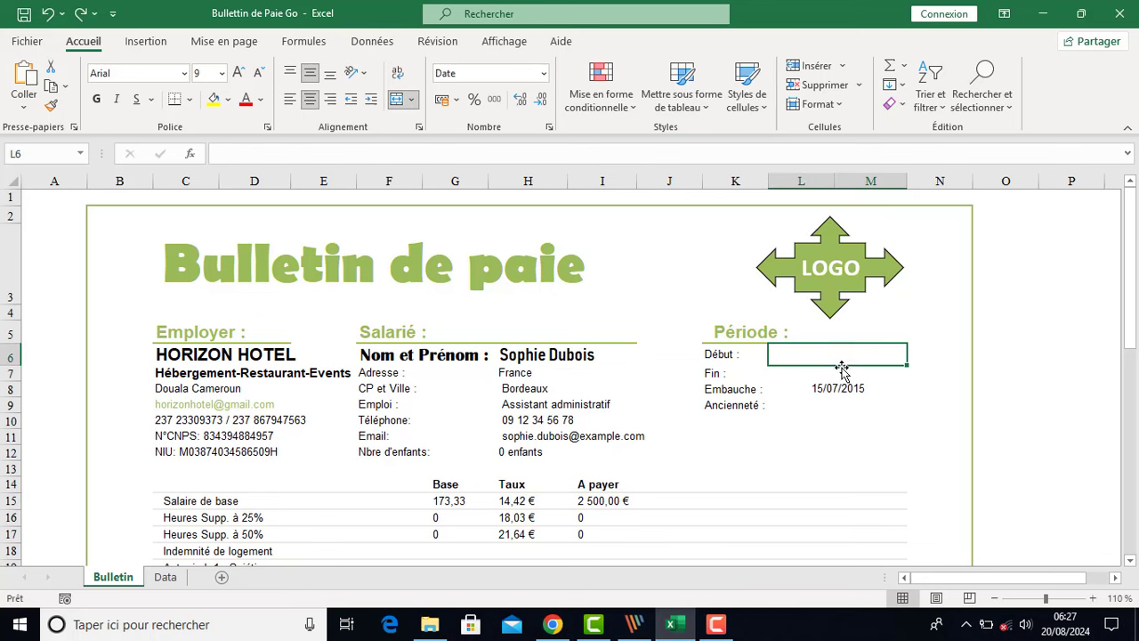
click(1045, 374)
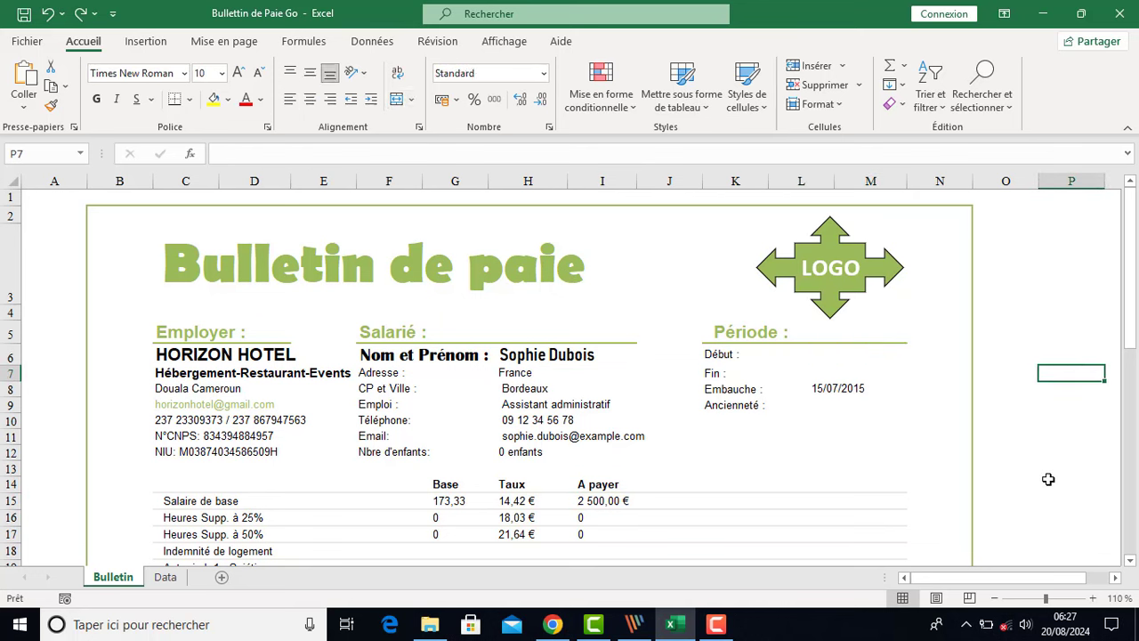
text(01/01/2024)
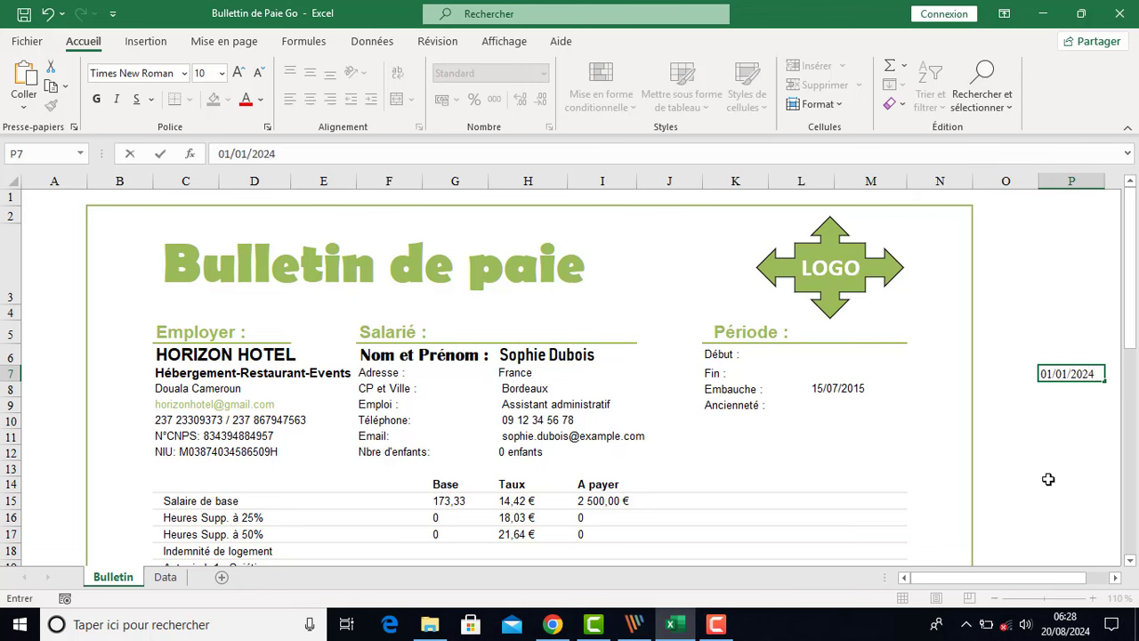
key(Return)
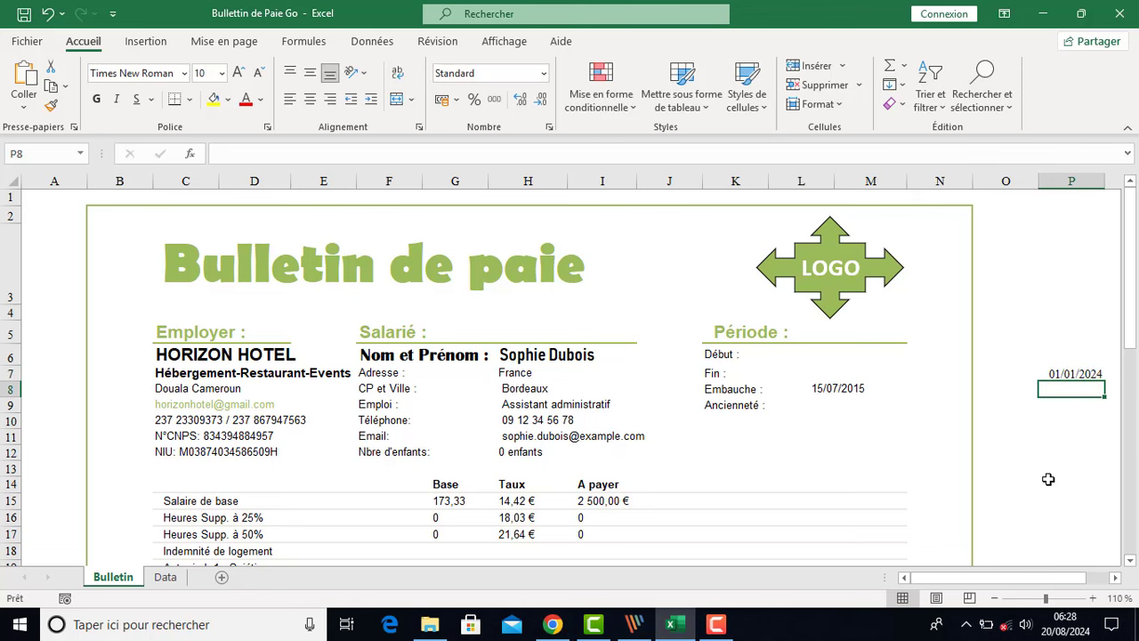
text(01)
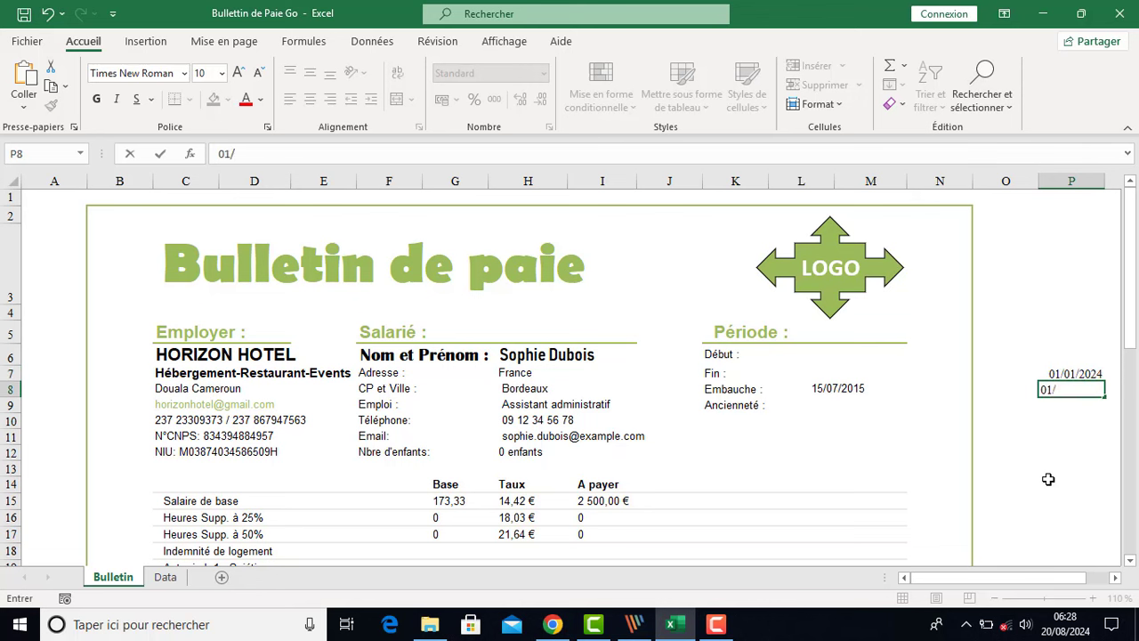
text(/02/2024)
key(Return)
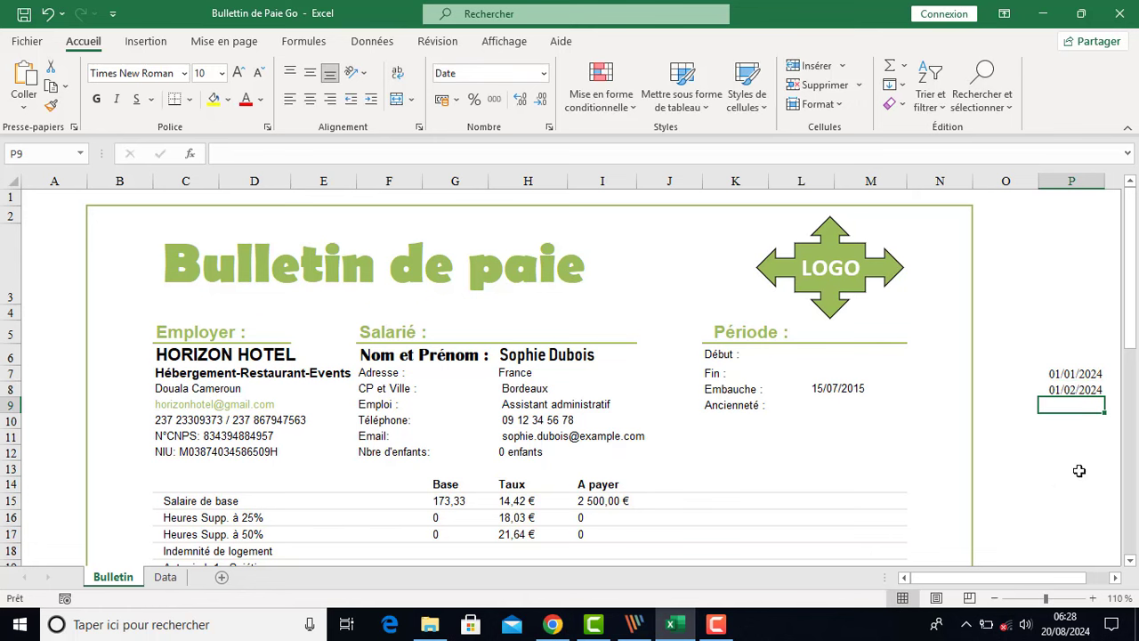
drag(1080, 374, 1097, 523)
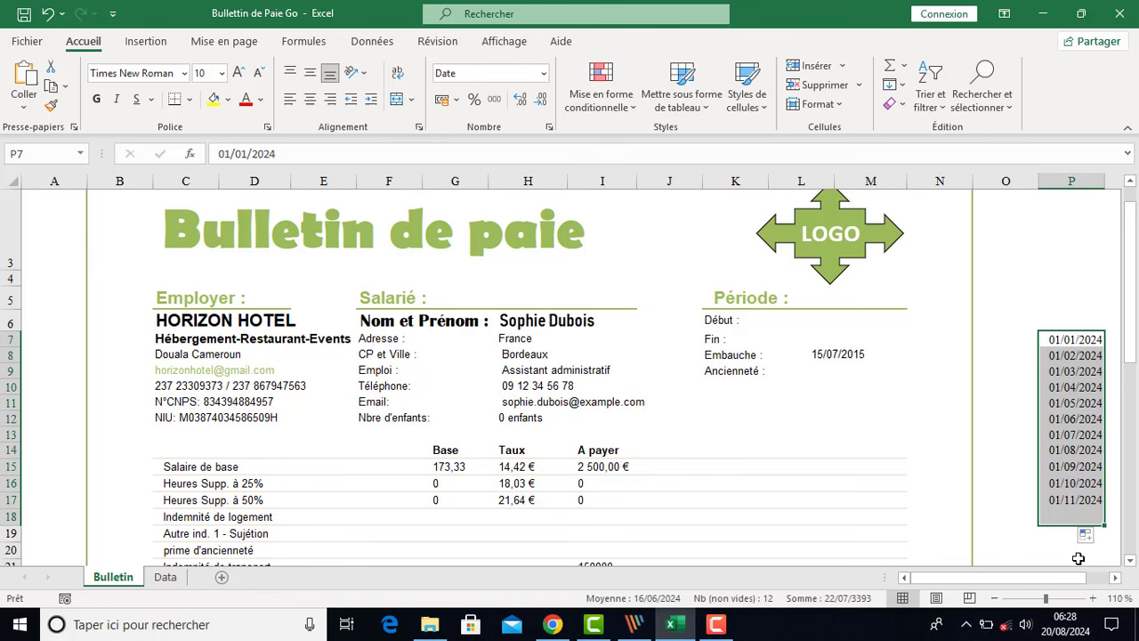
click(1031, 339)
Add a Liste data validation to the Début cell L6 with =$P$7:$P$18 as its source
click(845, 324)
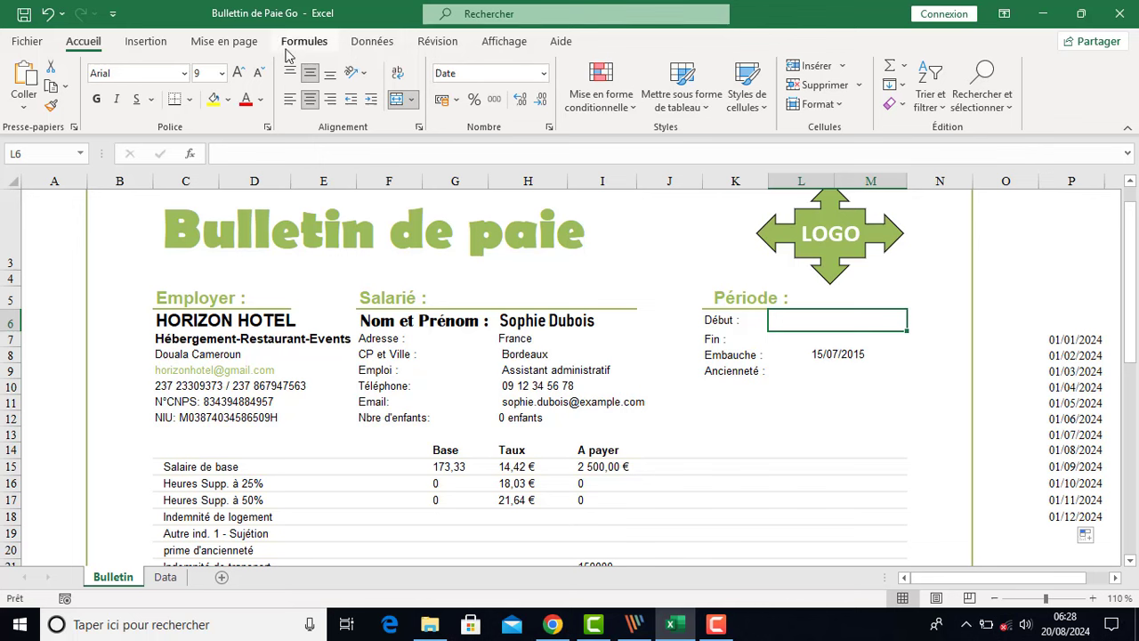
click(370, 42)
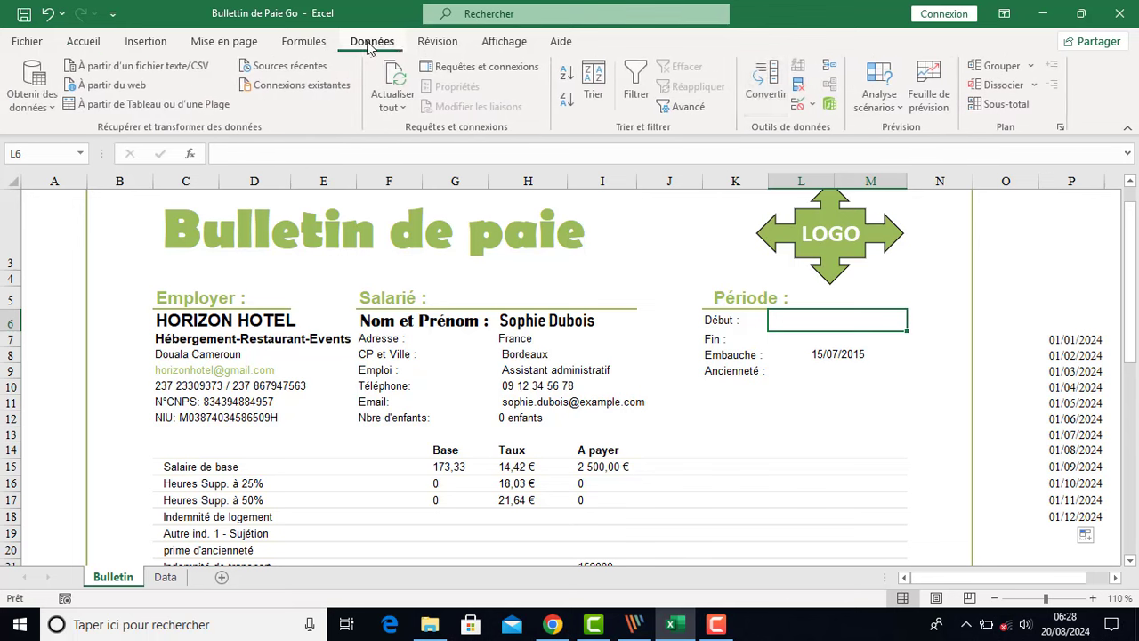
click(813, 105)
click(837, 126)
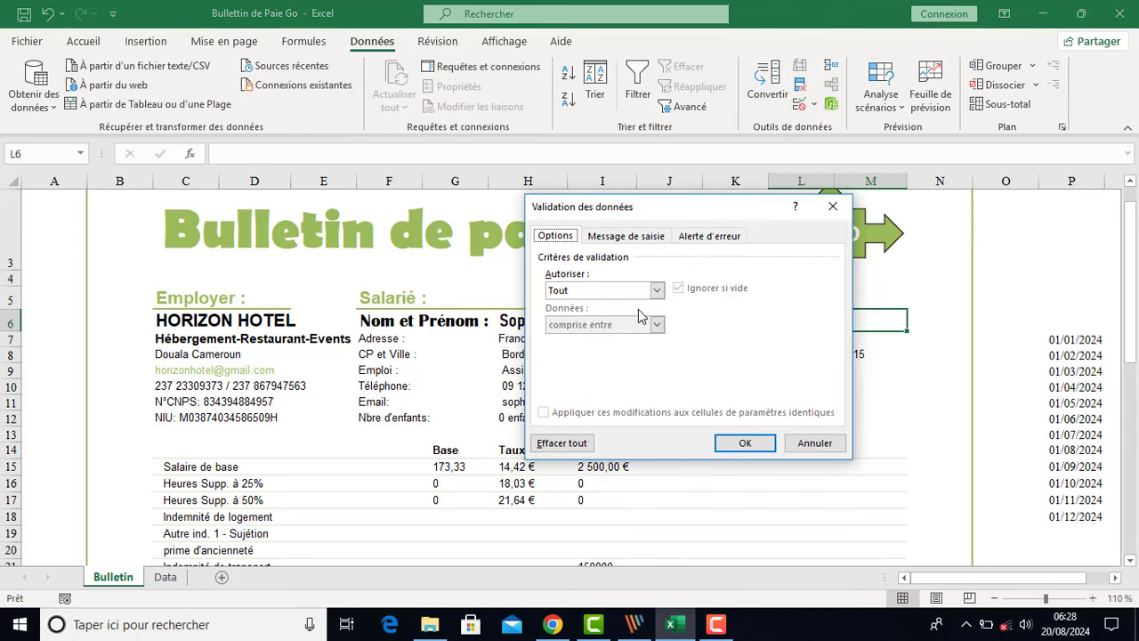
click(655, 292)
click(623, 336)
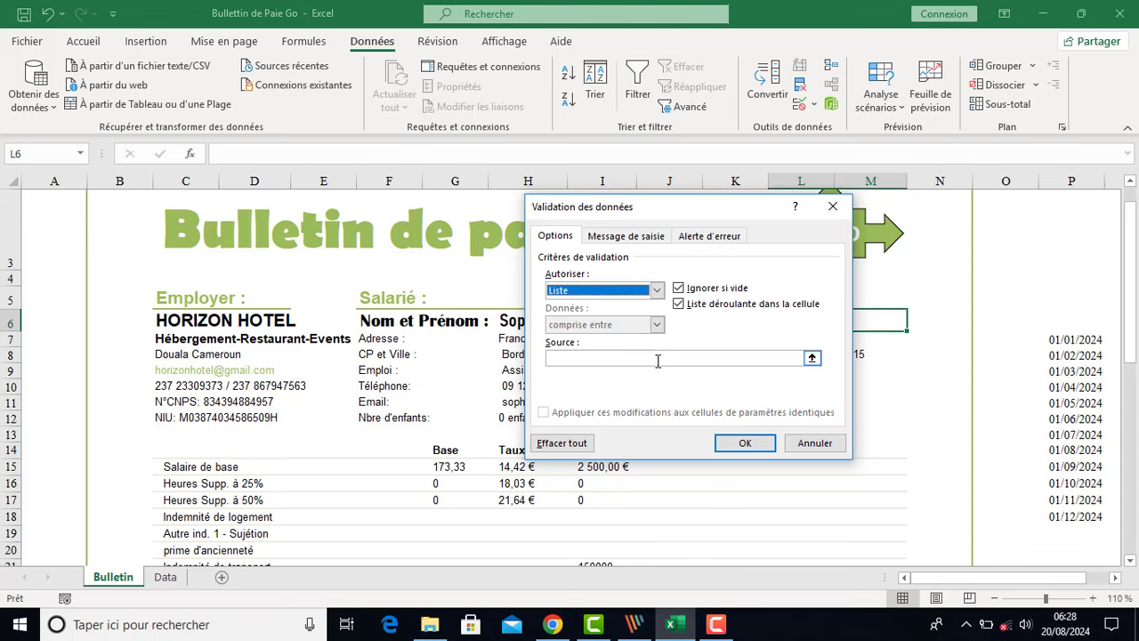
click(658, 361)
drag(1060, 341, 1062, 515)
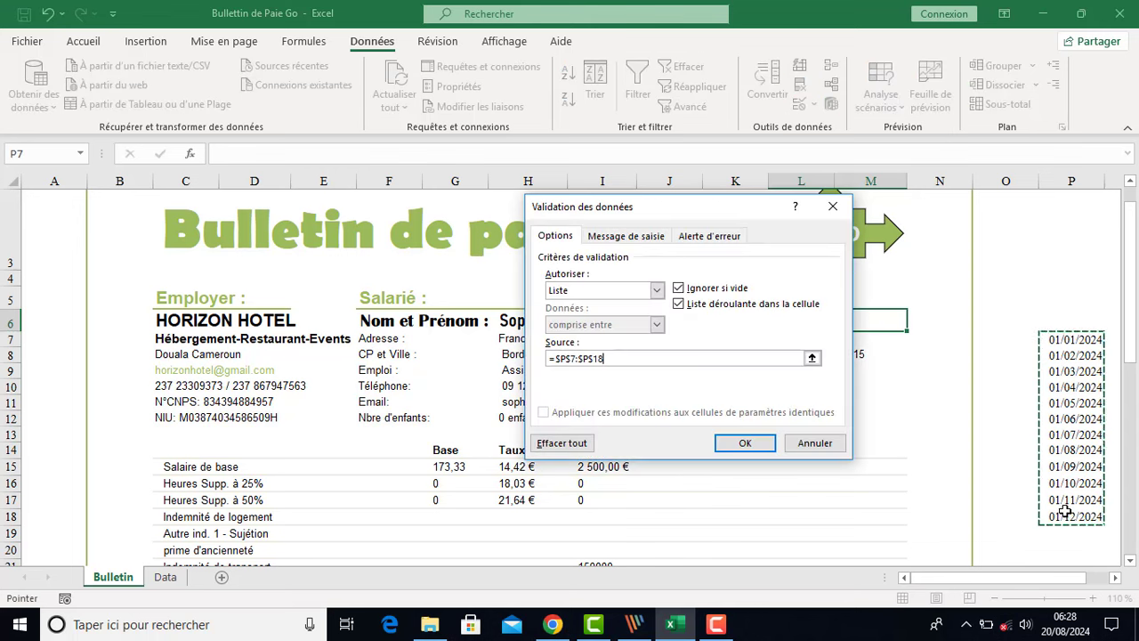
click(742, 443)
Set the font colour of the helper dates in P7:P18 to white so they blend into the background
drag(1075, 343, 1071, 520)
click(83, 41)
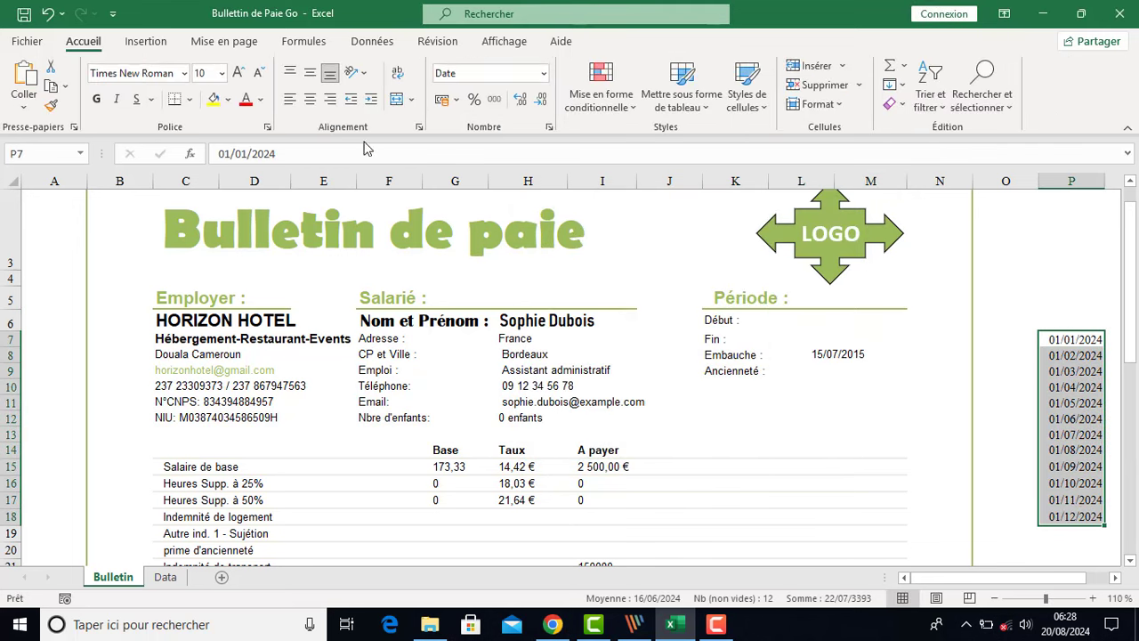
click(259, 99)
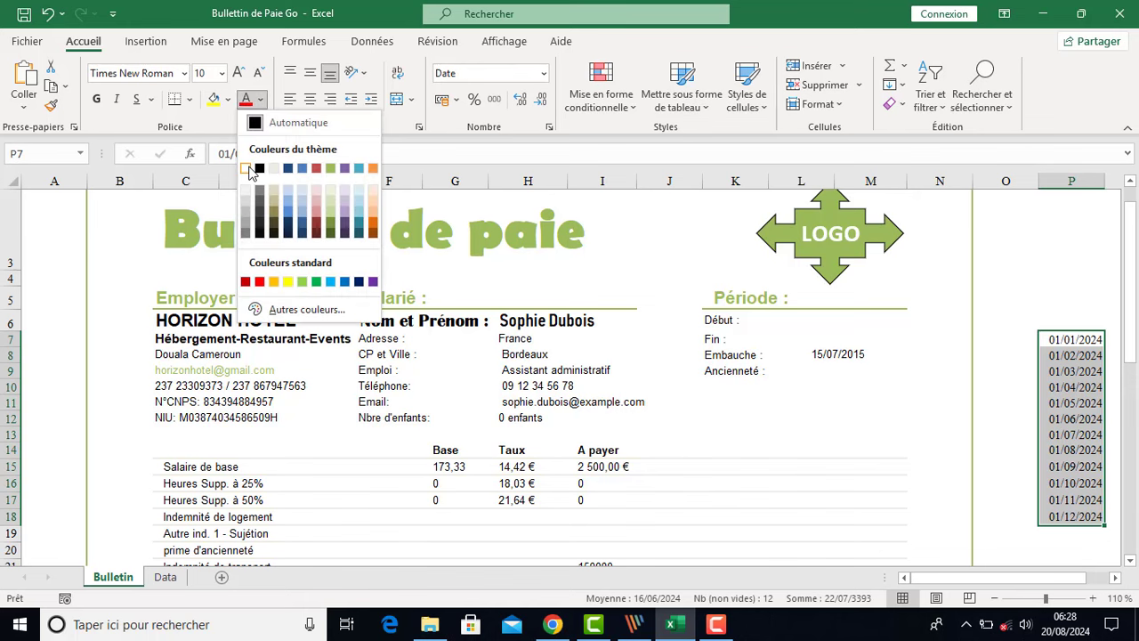
click(248, 168)
Choose 01/02/2024 from the drop-down list of the Début cell L6
click(827, 325)
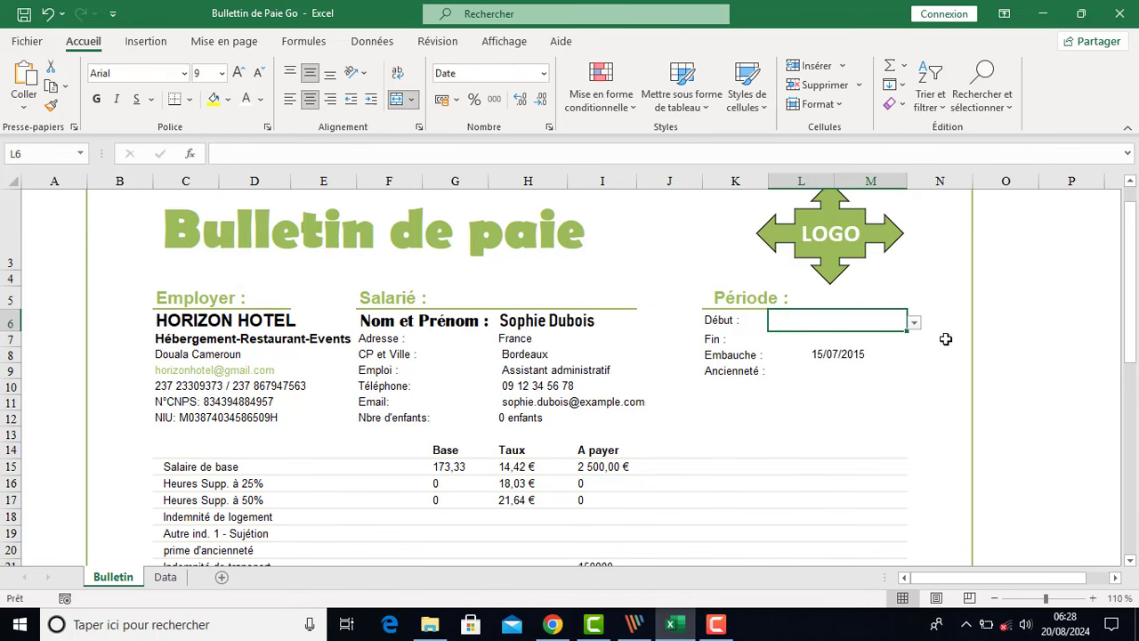
click(913, 324)
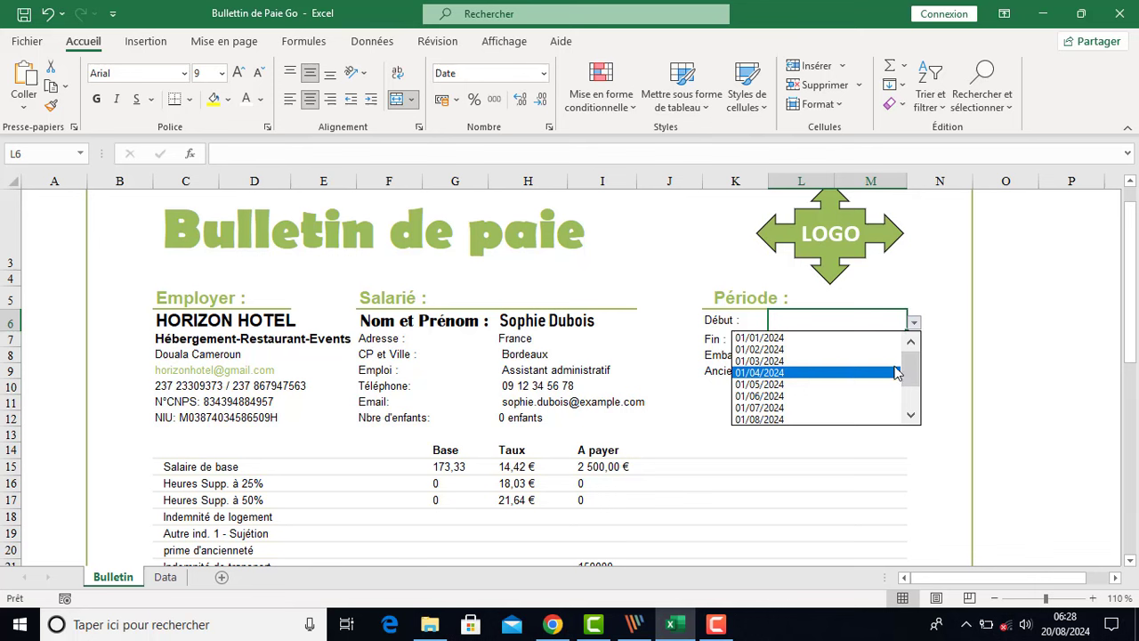
click(846, 350)
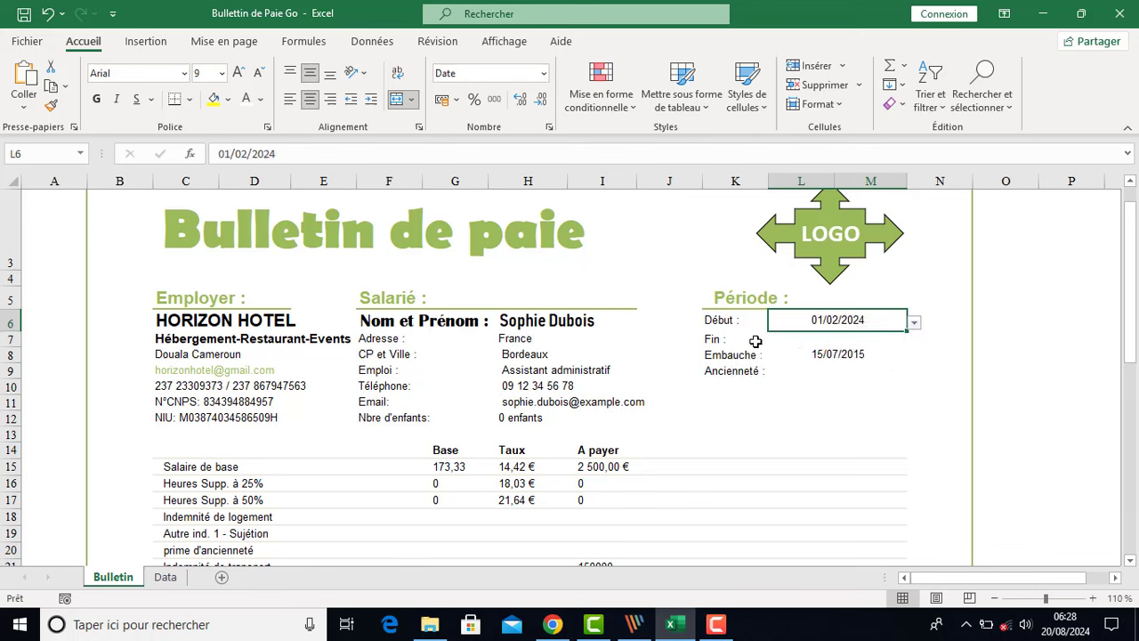
Enter the formula =FIN.MOIS(L6;0) in the Fin cell L7 to calculate the last day of the chosen month
click(832, 338)
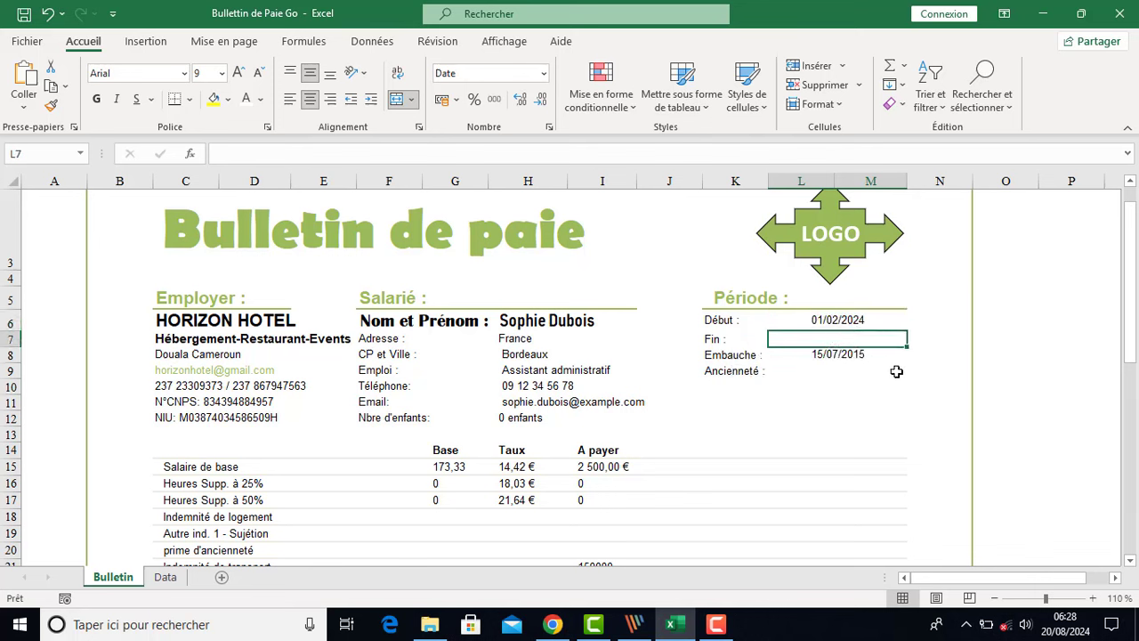
text(=)
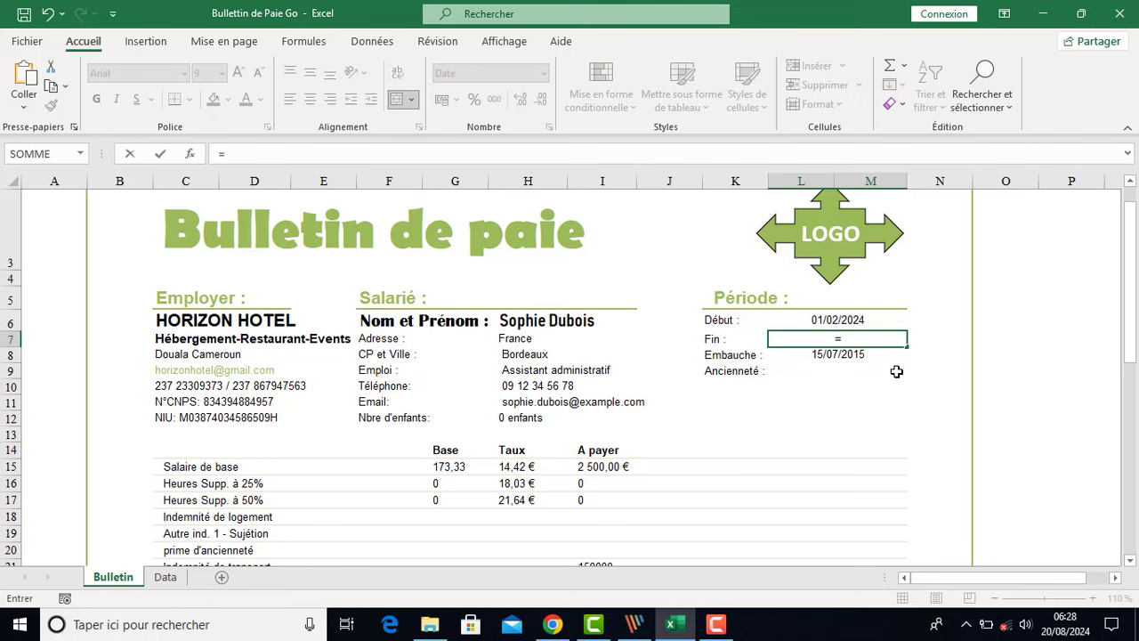
text(fin)
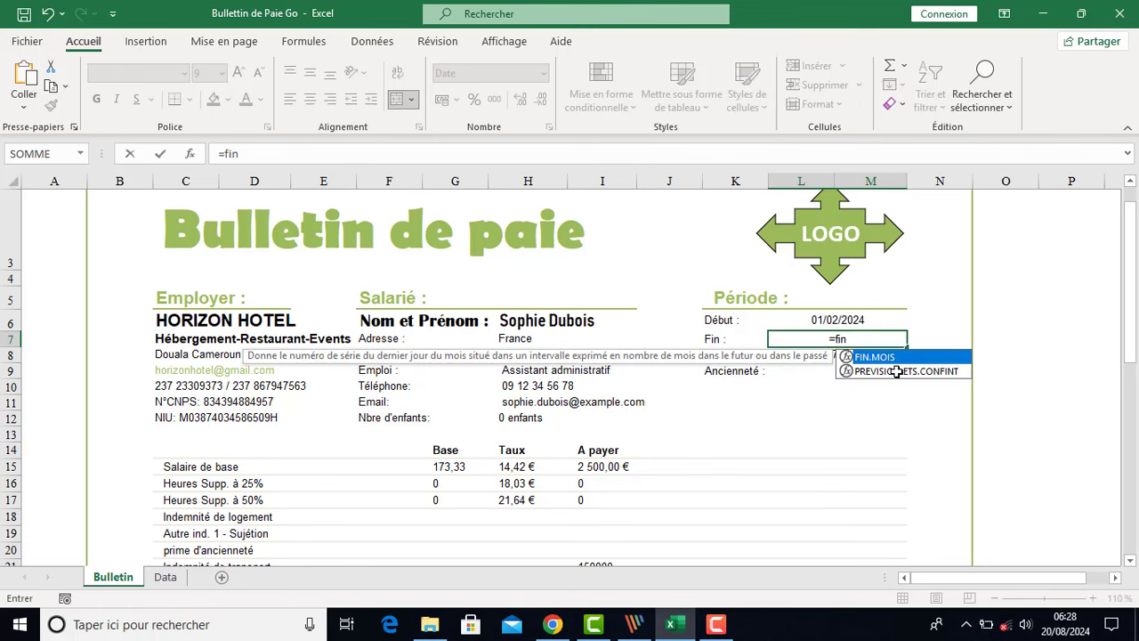
key(Tab)
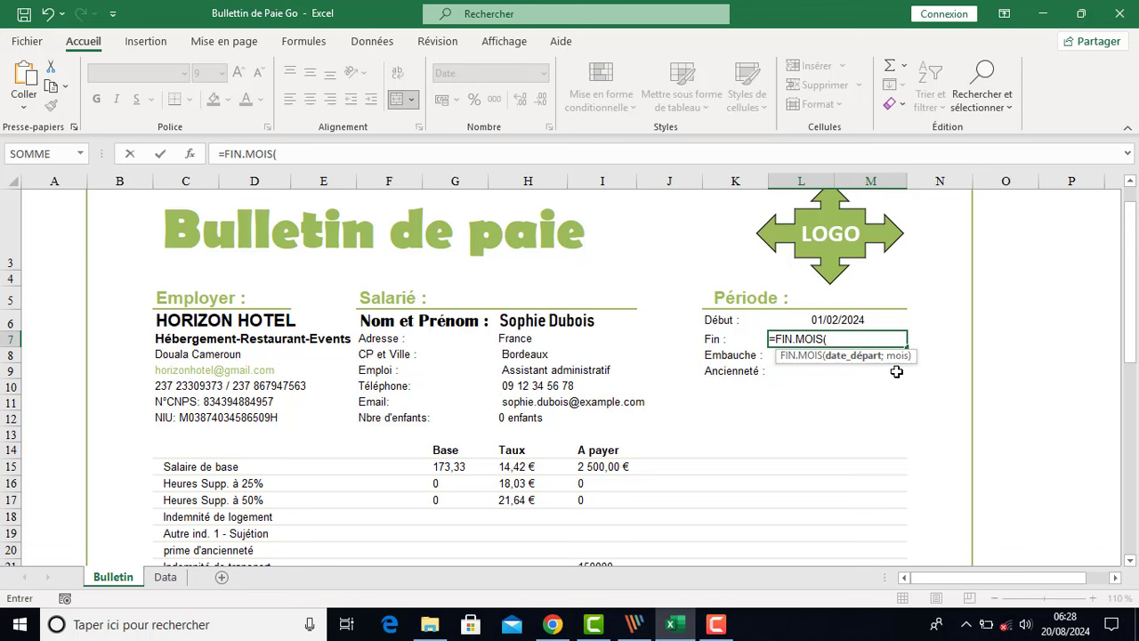
click(845, 323)
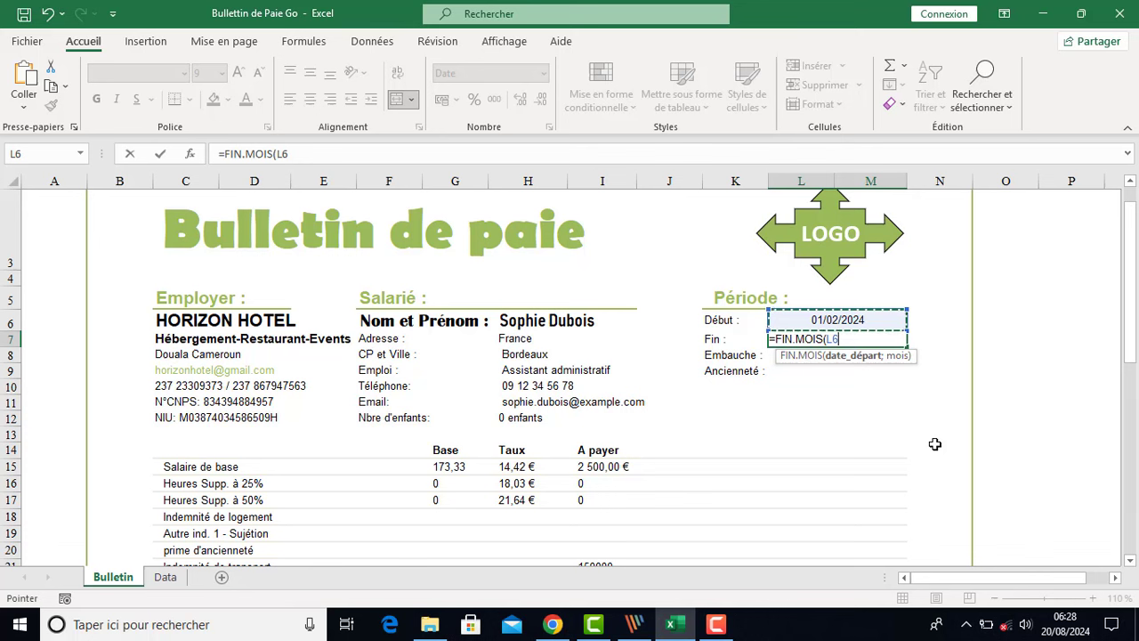
text())
key(Return)
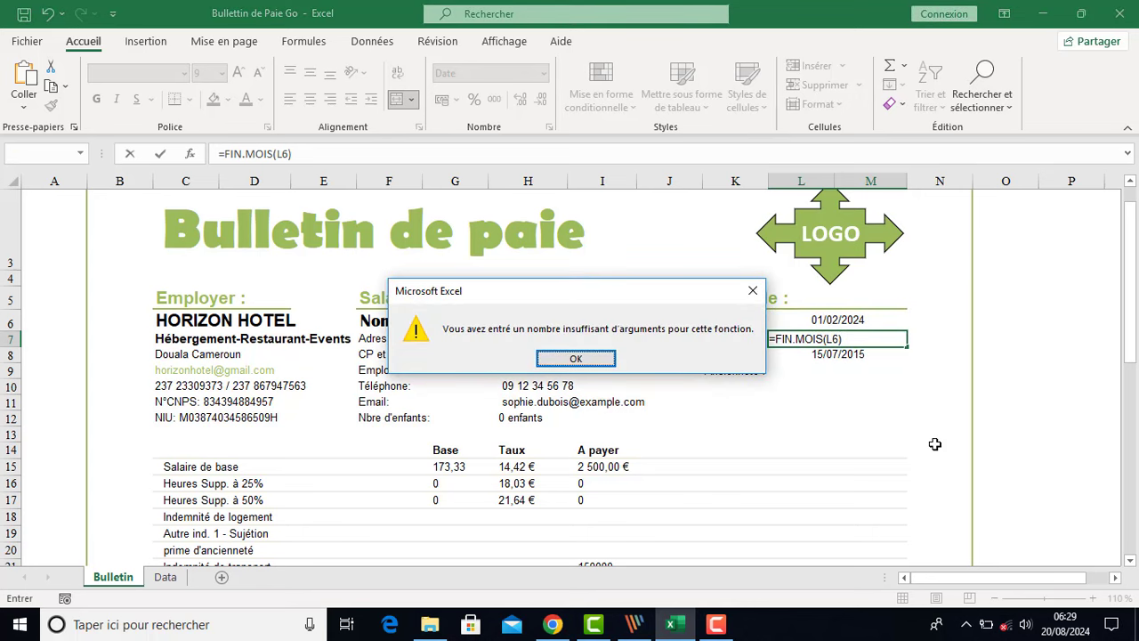
click(609, 359)
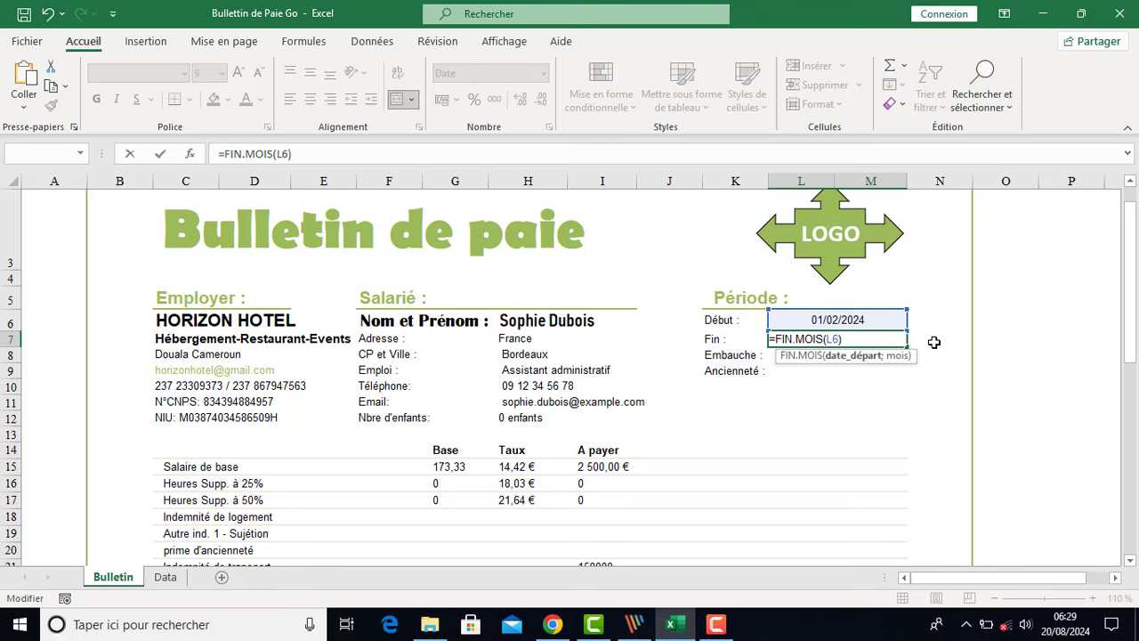
text(;0)
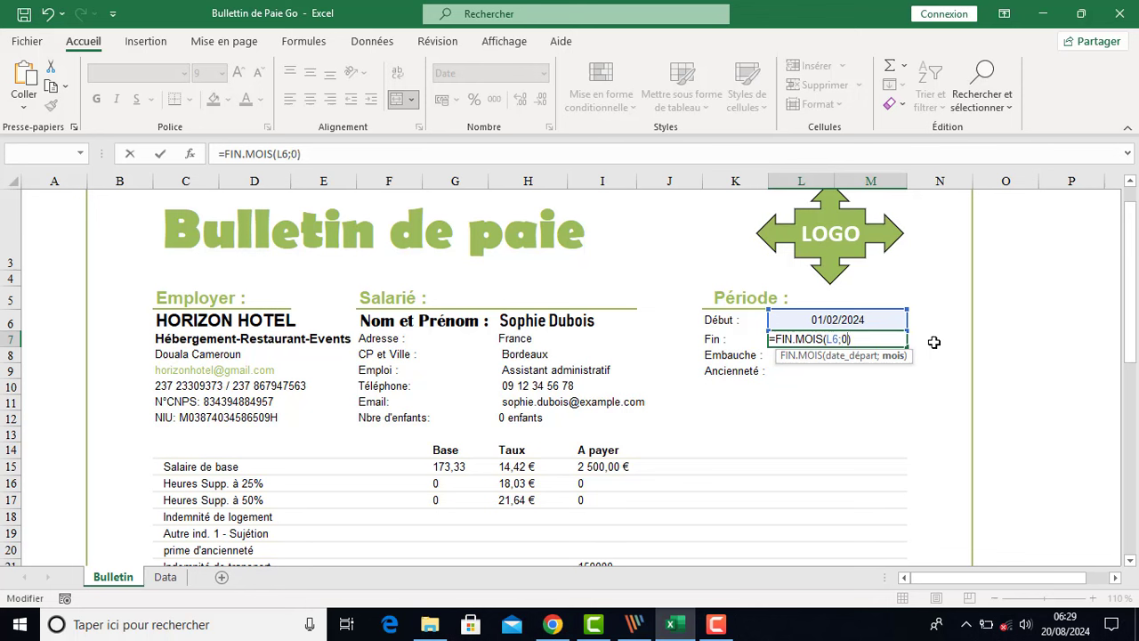
key(Return)
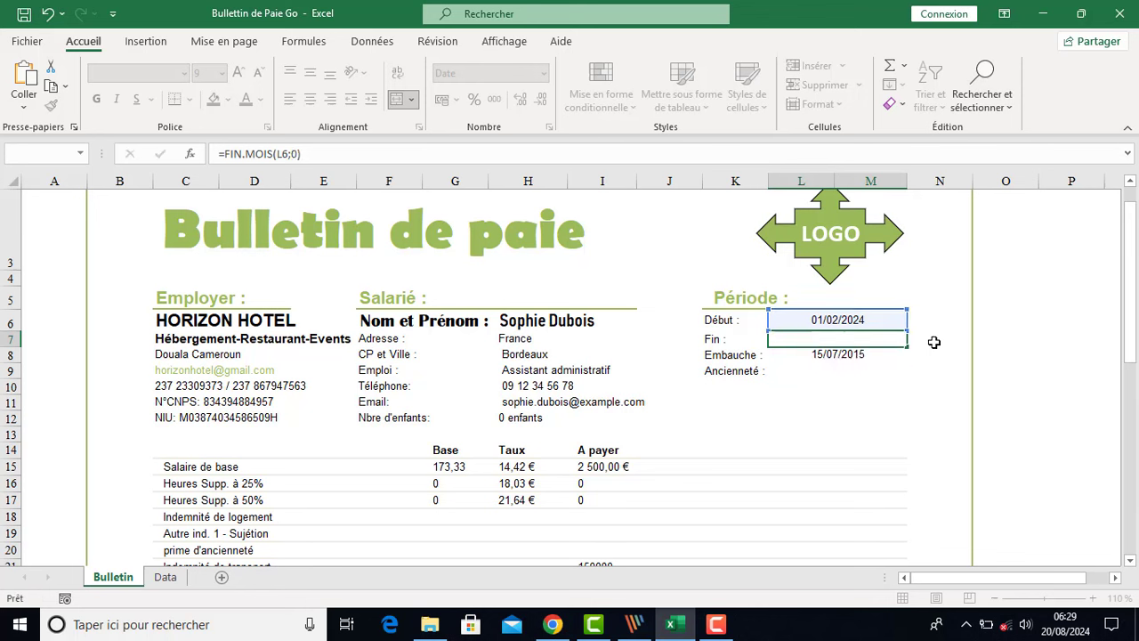
click(845, 341)
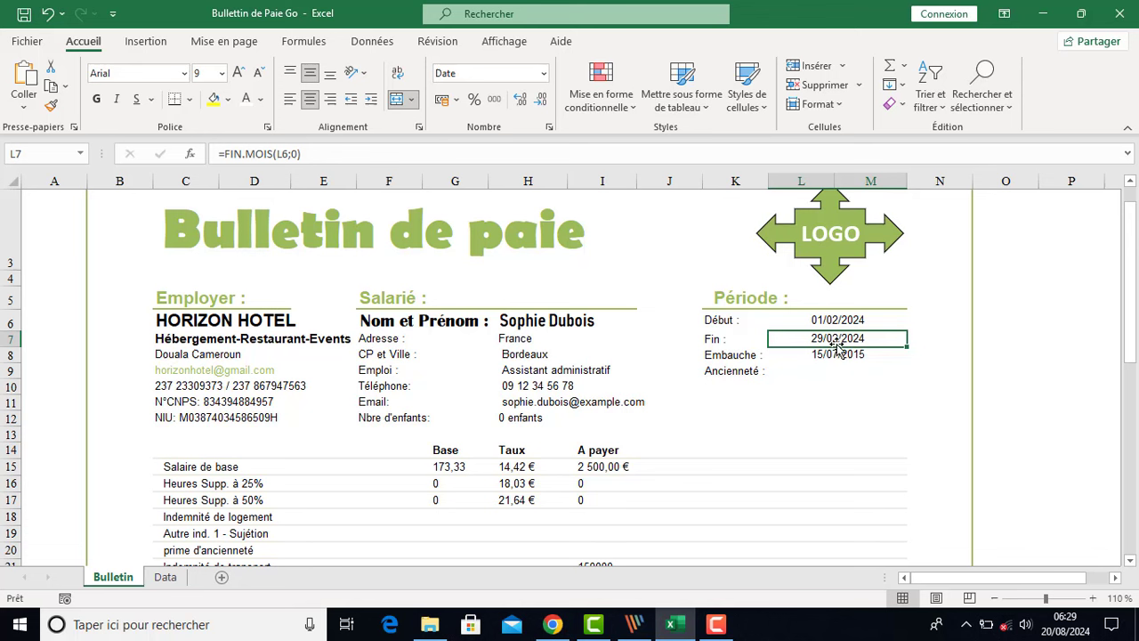
Test the Début list in L6 with several months, including 01/11/2024, and finish with 01/12/2024 selected
click(856, 324)
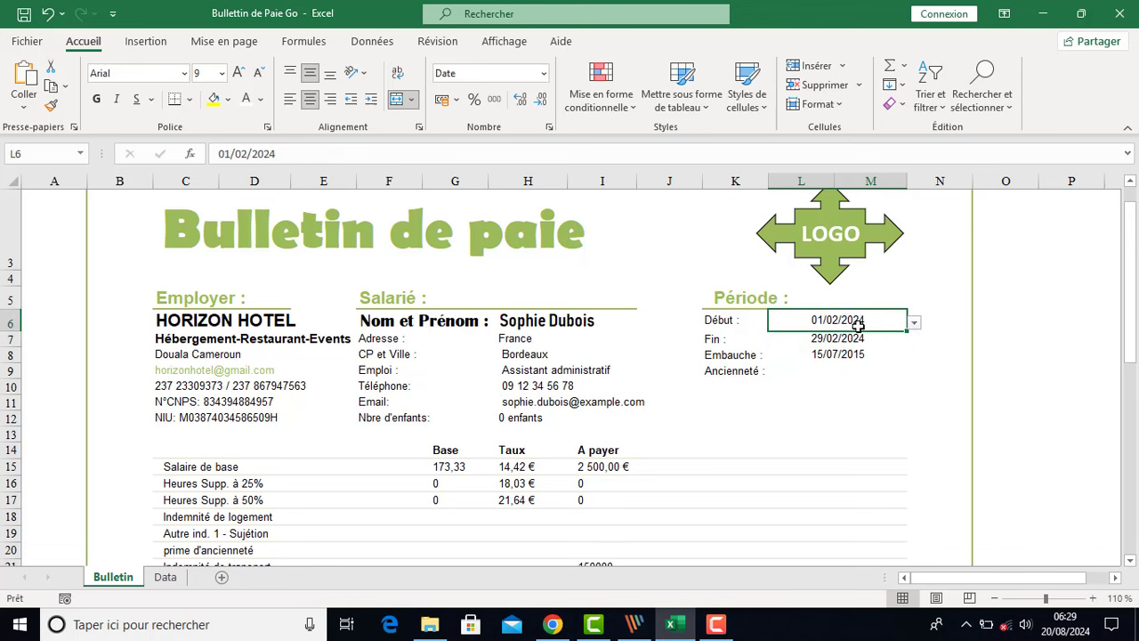
click(915, 325)
click(860, 389)
click(915, 325)
click(854, 413)
click(915, 325)
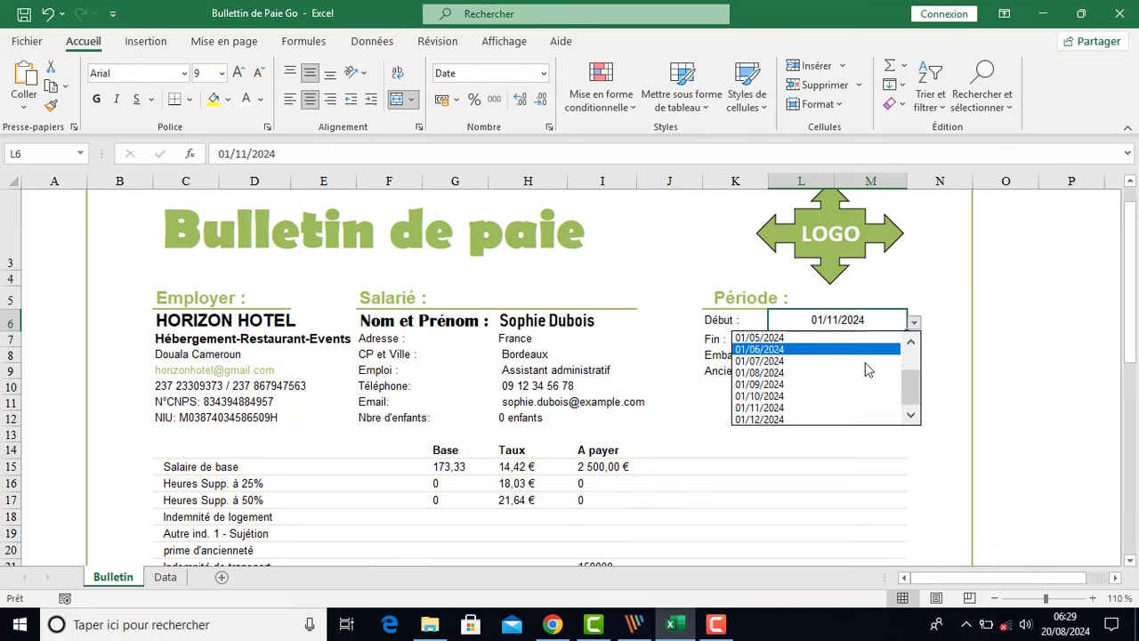
click(833, 419)
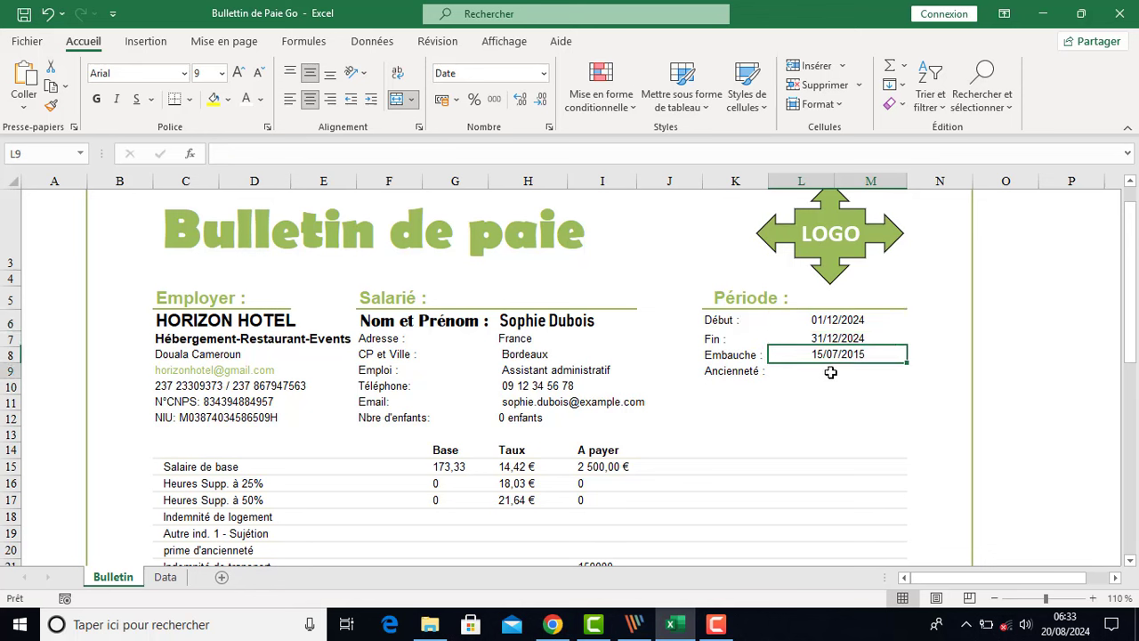
Enter the formula =DATEDIF(L8;L7;"y") in the Ancienneté cell L9 to calculate the full years since hiring
click(829, 372)
text(=)
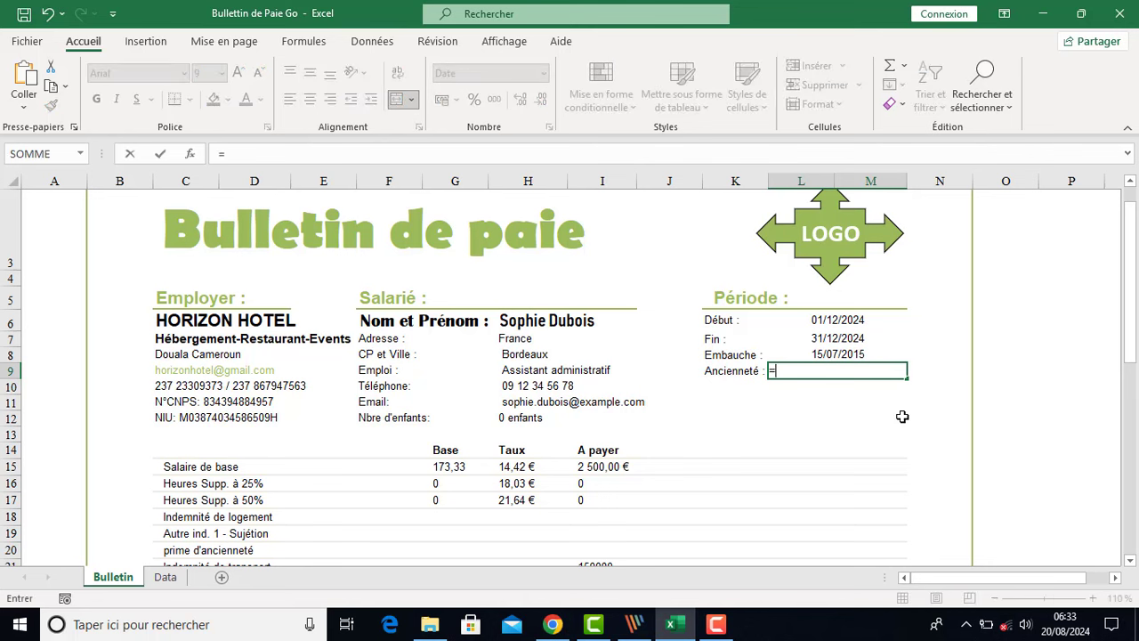
text(DATE)
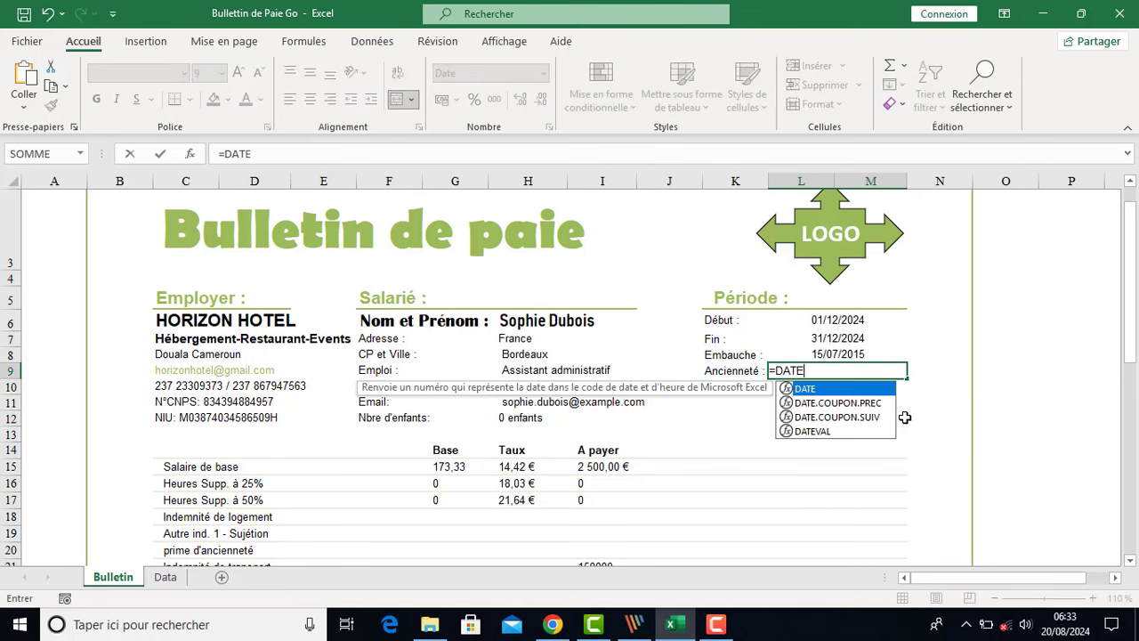
text(DIF()
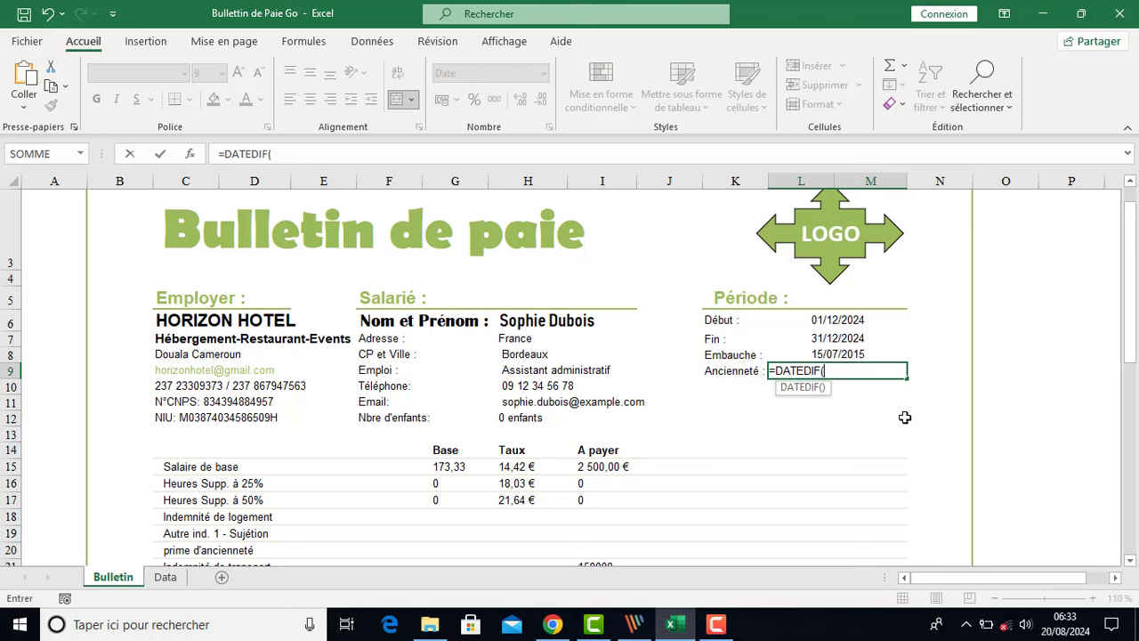
click(847, 356)
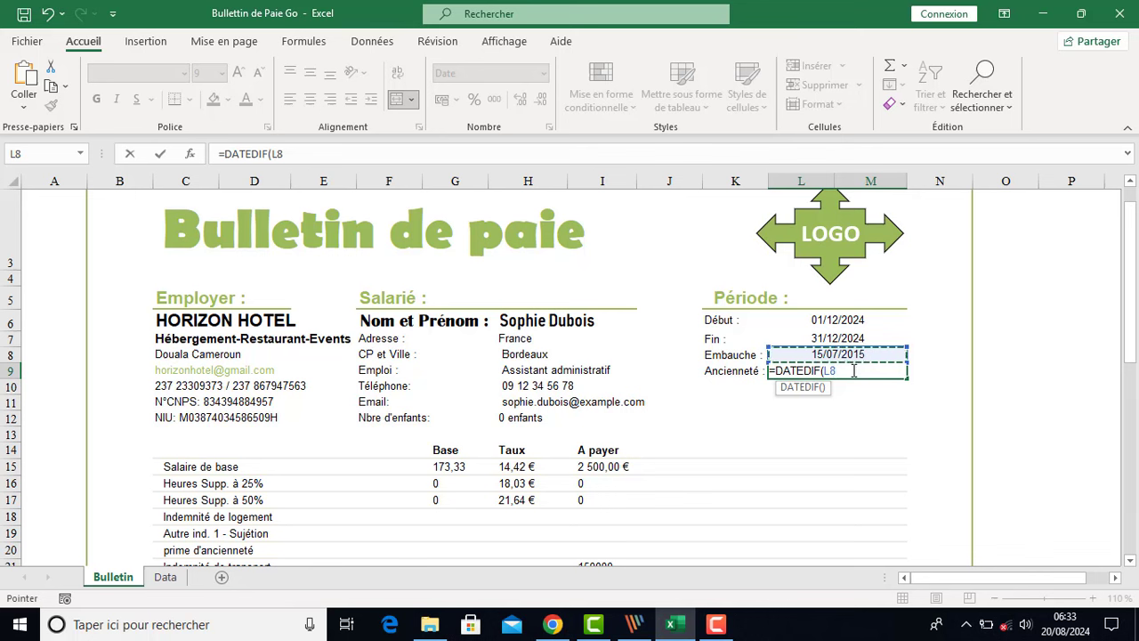
text(;)
click(841, 338)
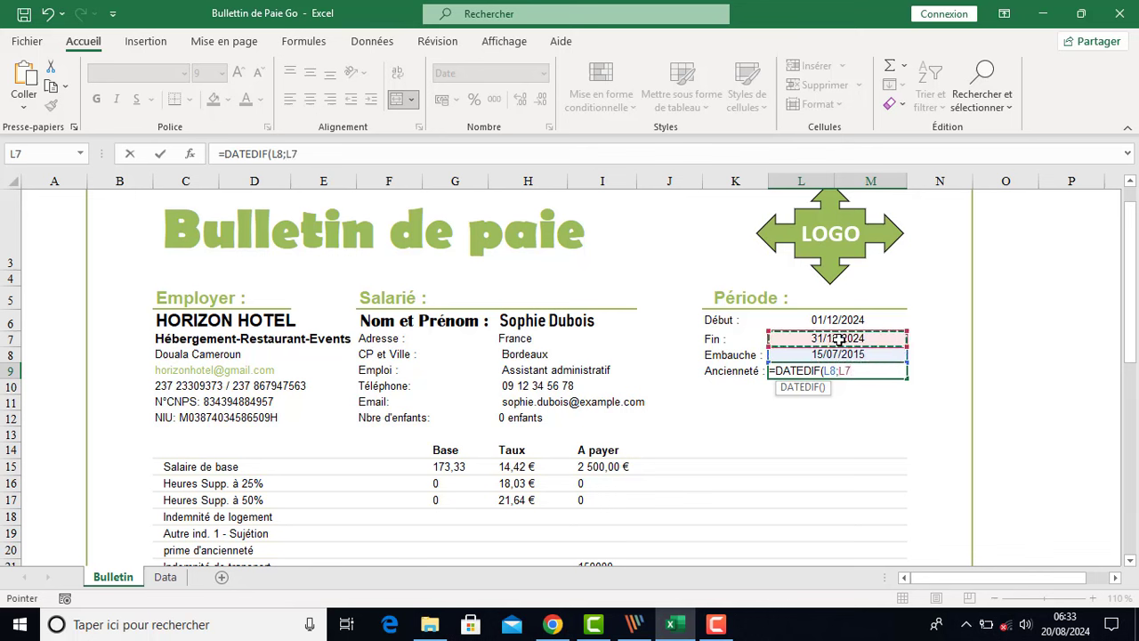
key(F8)
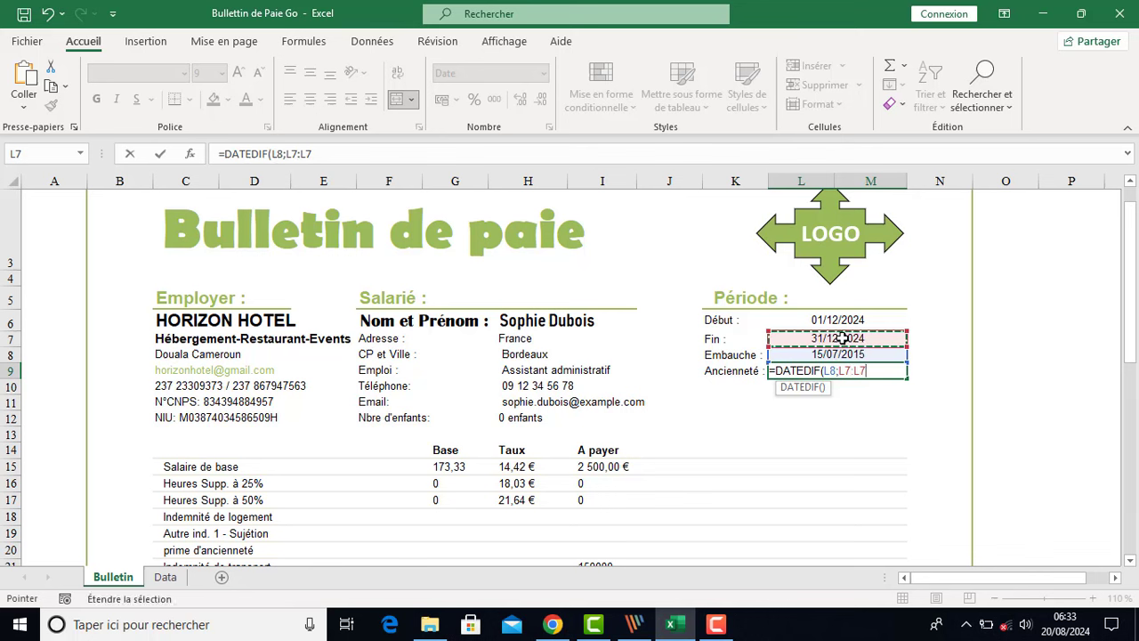
key(BackSpace)
key(BackSpace)
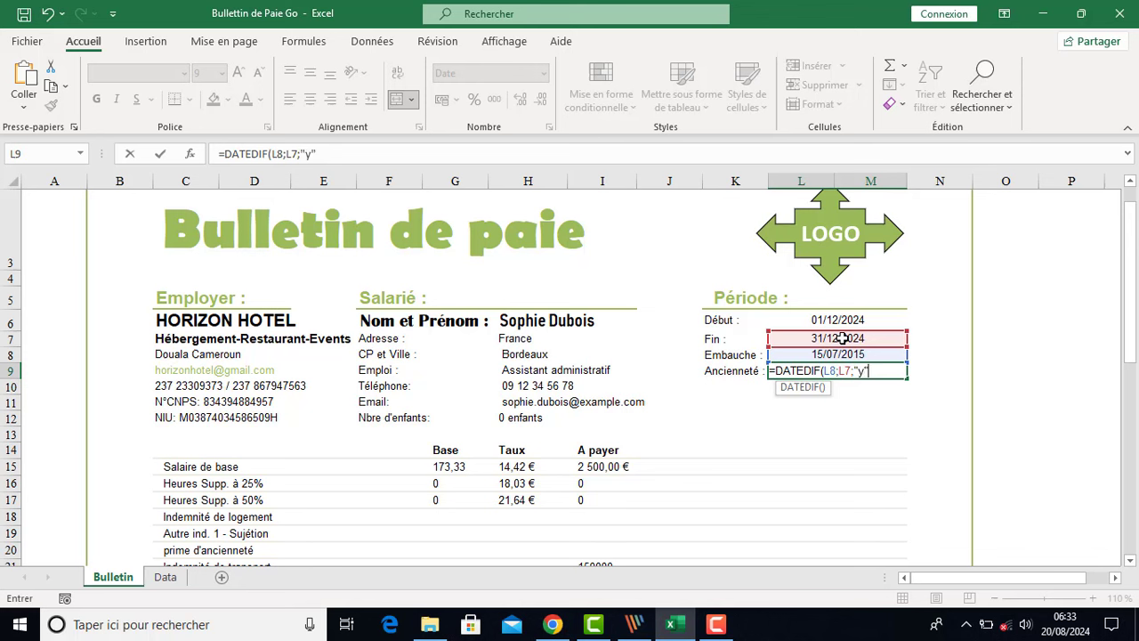
text())
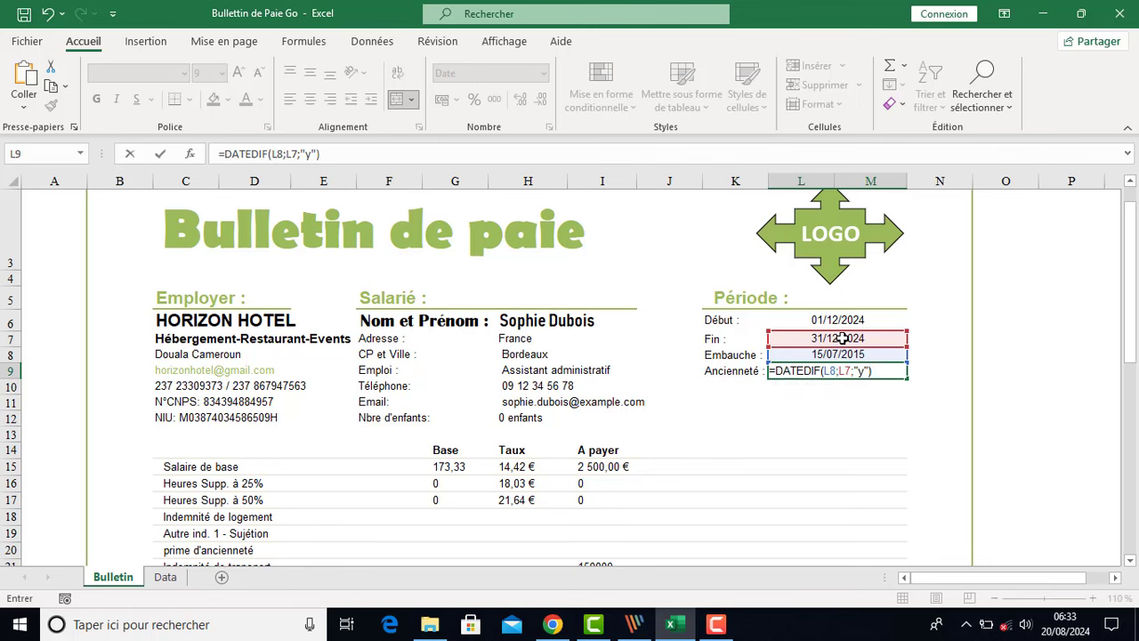
key(Return)
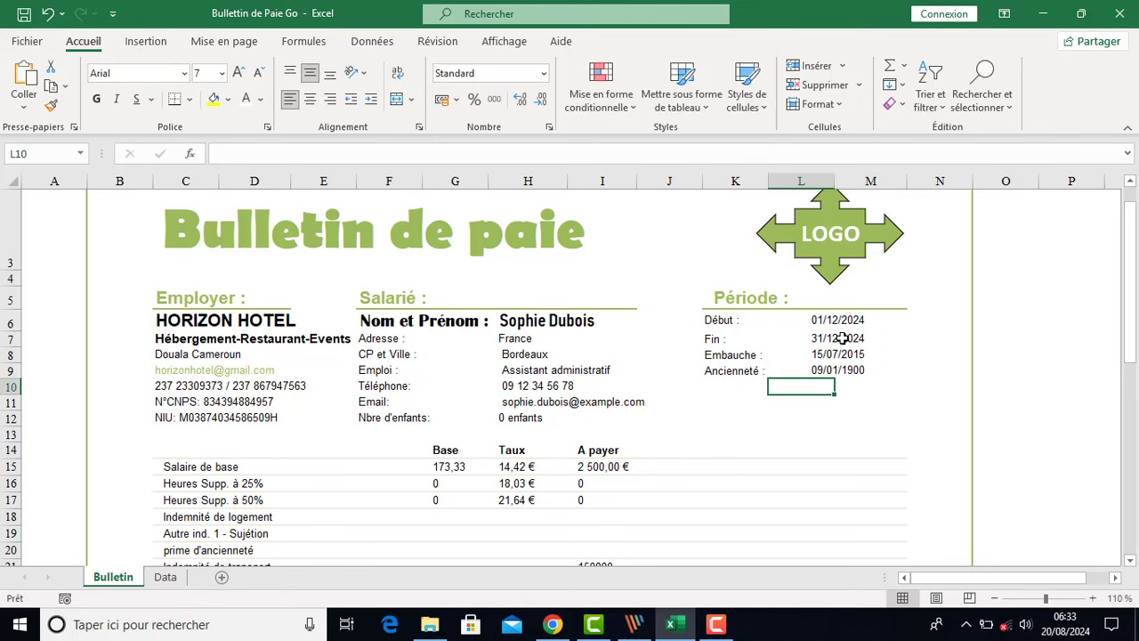
Apply the Nombre format to the Ancienneté cell L9 and reduce it to no decimals
click(825, 370)
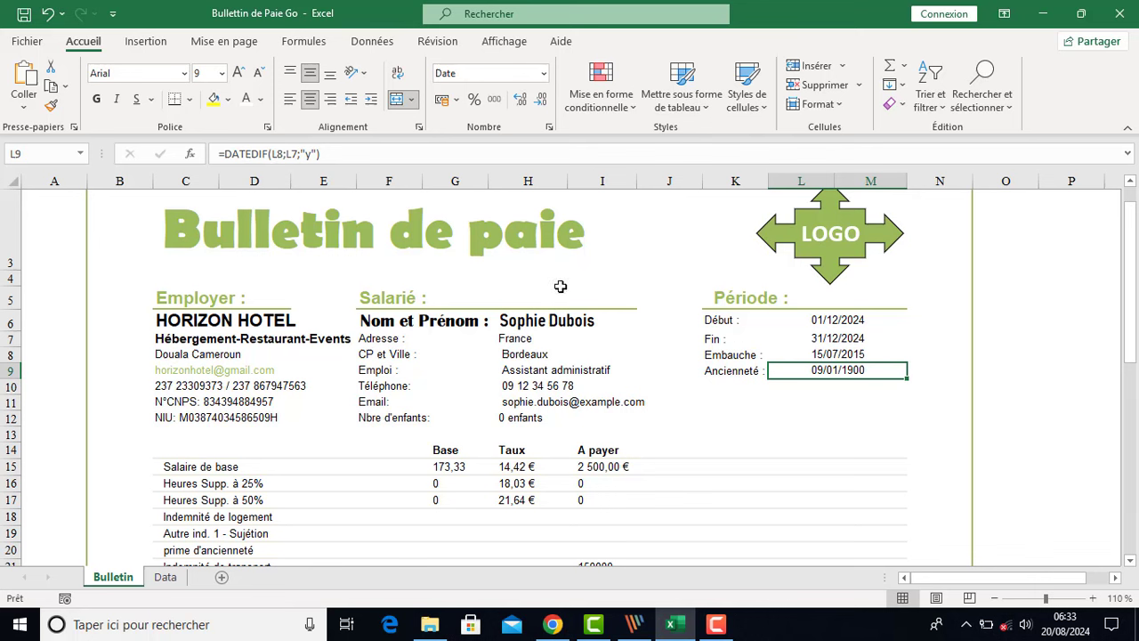
click(544, 73)
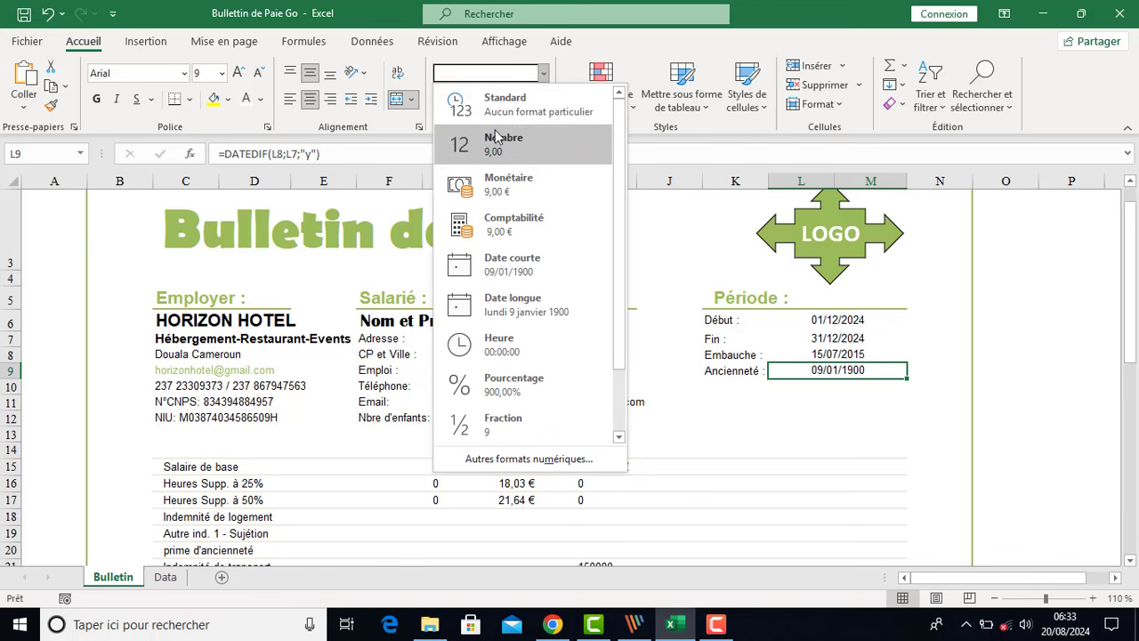
click(521, 146)
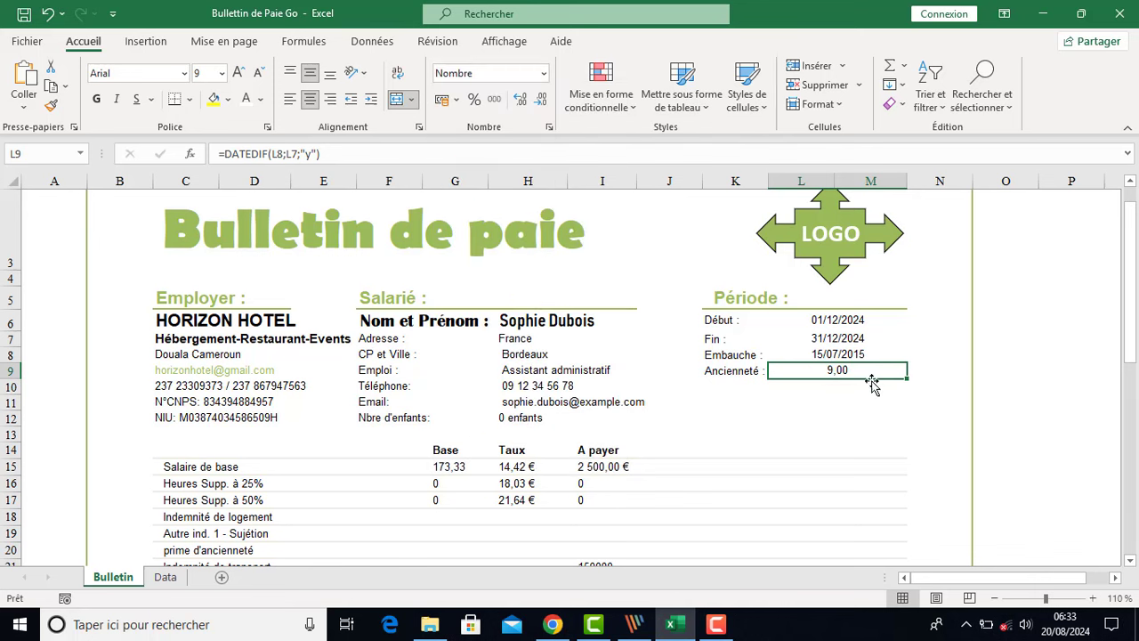
click(544, 102)
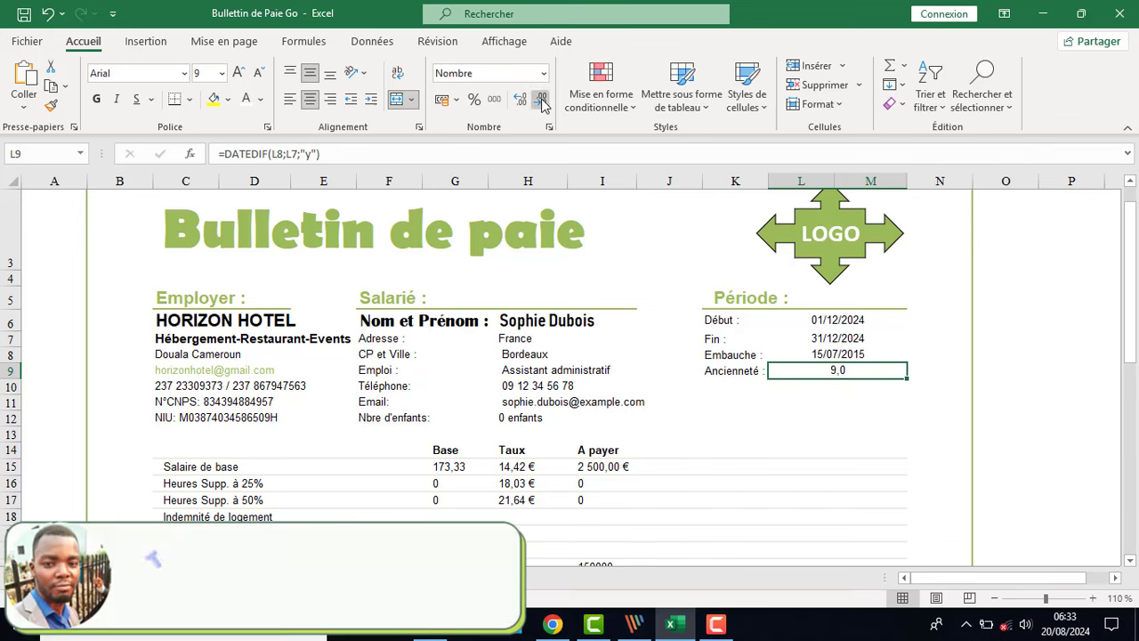
click(543, 103)
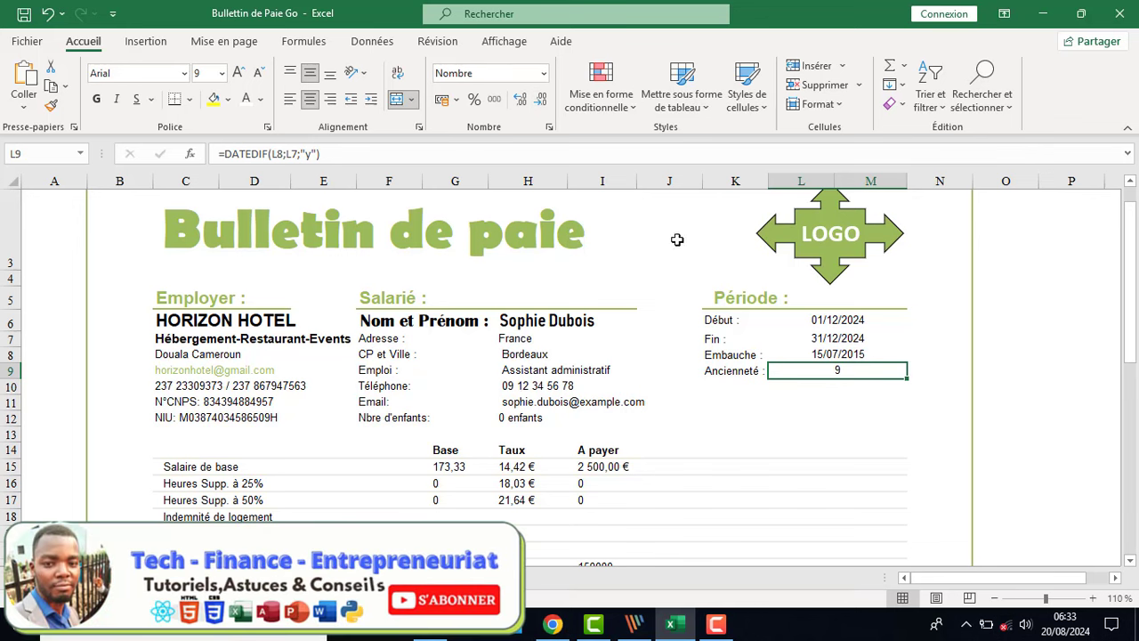
click(834, 417)
Append & " ans" to the DATEDIF formula in the Ancienneté cell L9 so the seniority carries its unit
click(847, 374)
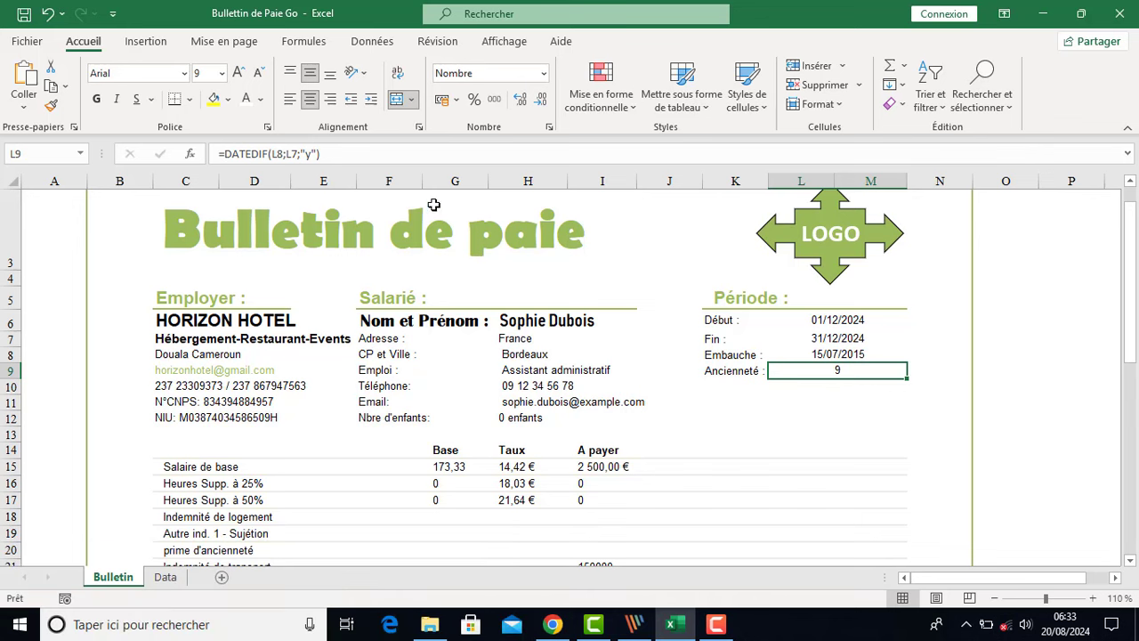
click(412, 154)
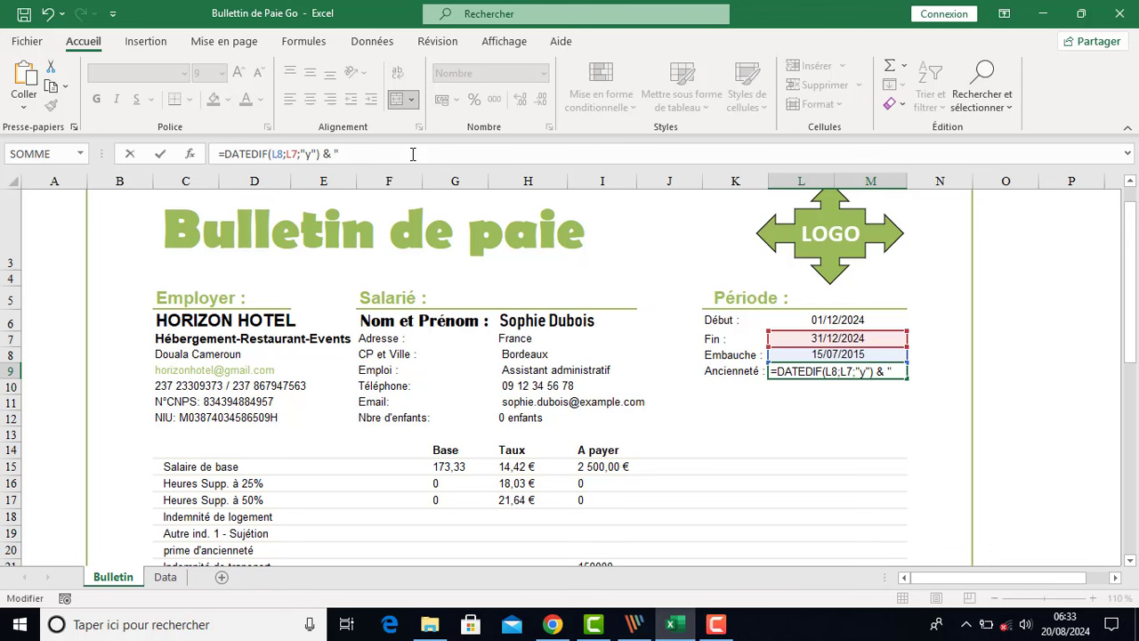
text(& "ans)
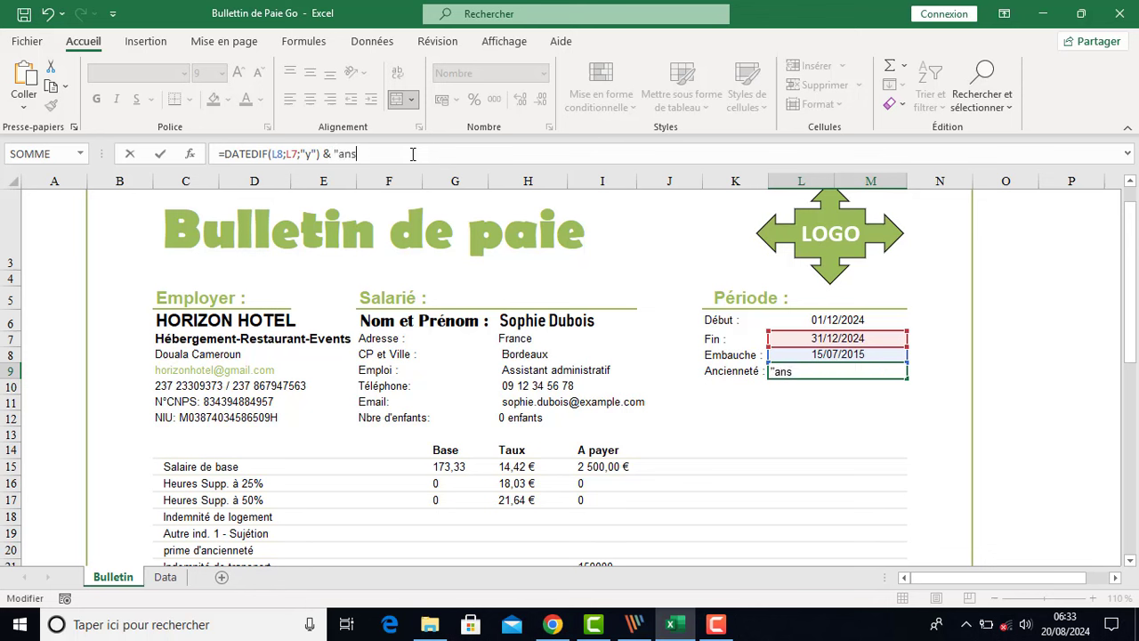
click(338, 156)
key(Return)
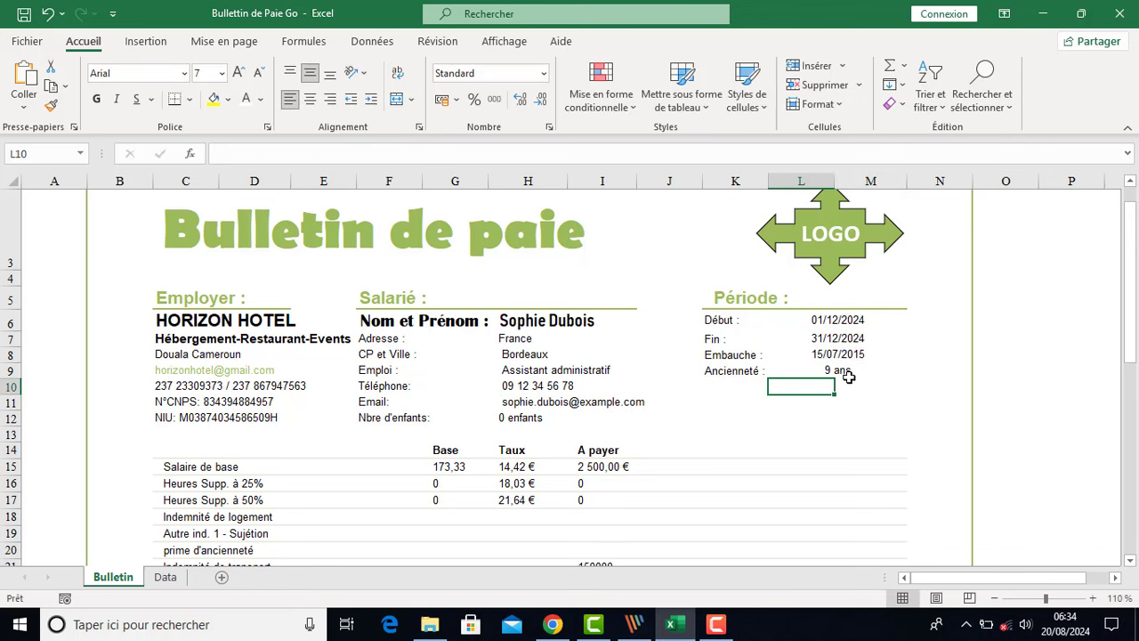
Test the seniority calculation by choosing 01/05/2024 and 01/01/2024 in the Début list L6, then restore 01/12/2024
click(850, 339)
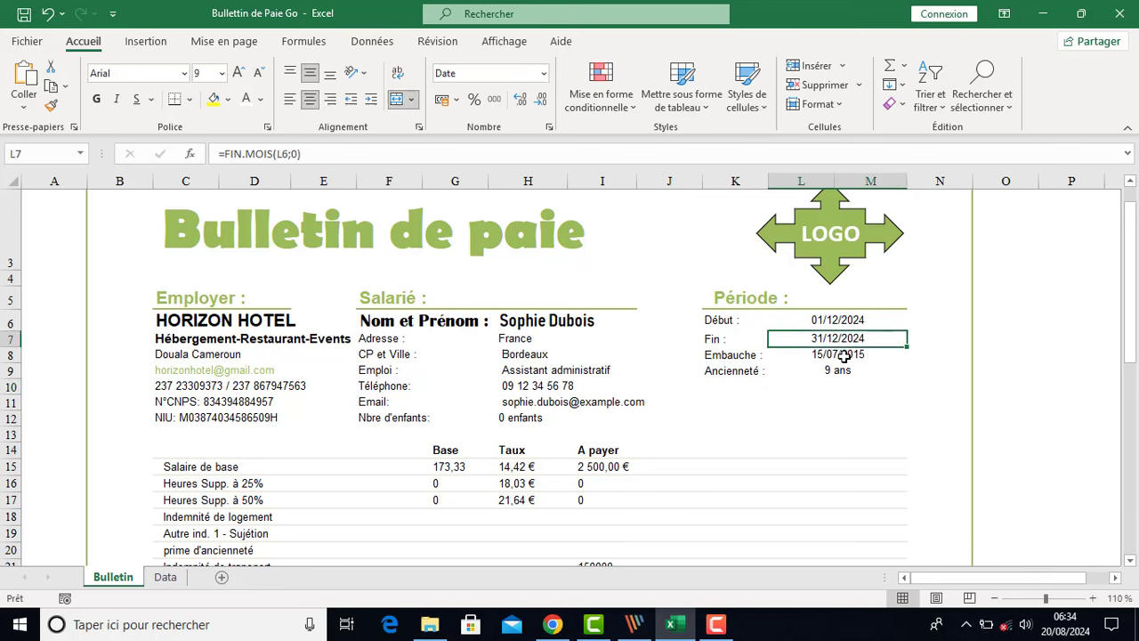
click(879, 321)
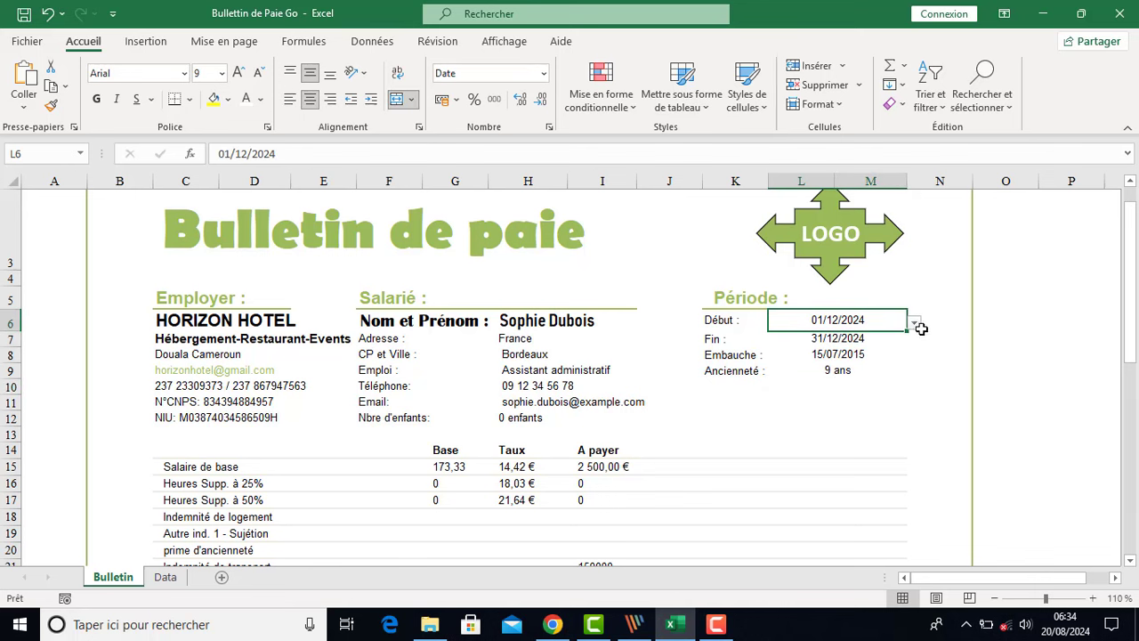
click(914, 322)
scroll(901, 340, up, 3)
click(894, 349)
click(914, 322)
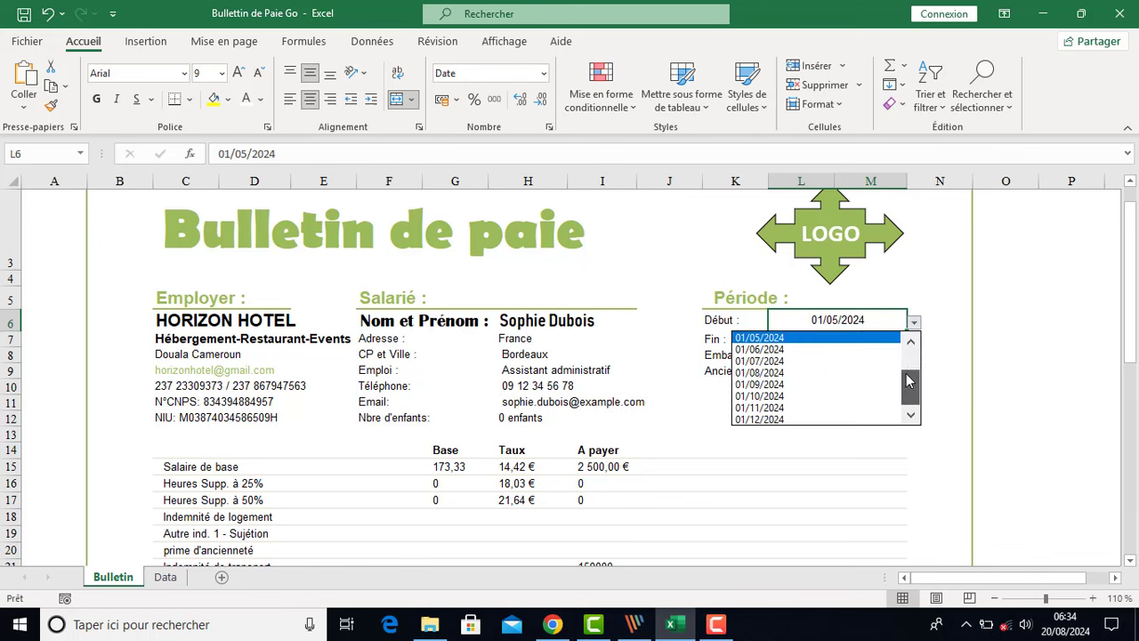
drag(908, 381, 909, 349)
click(874, 339)
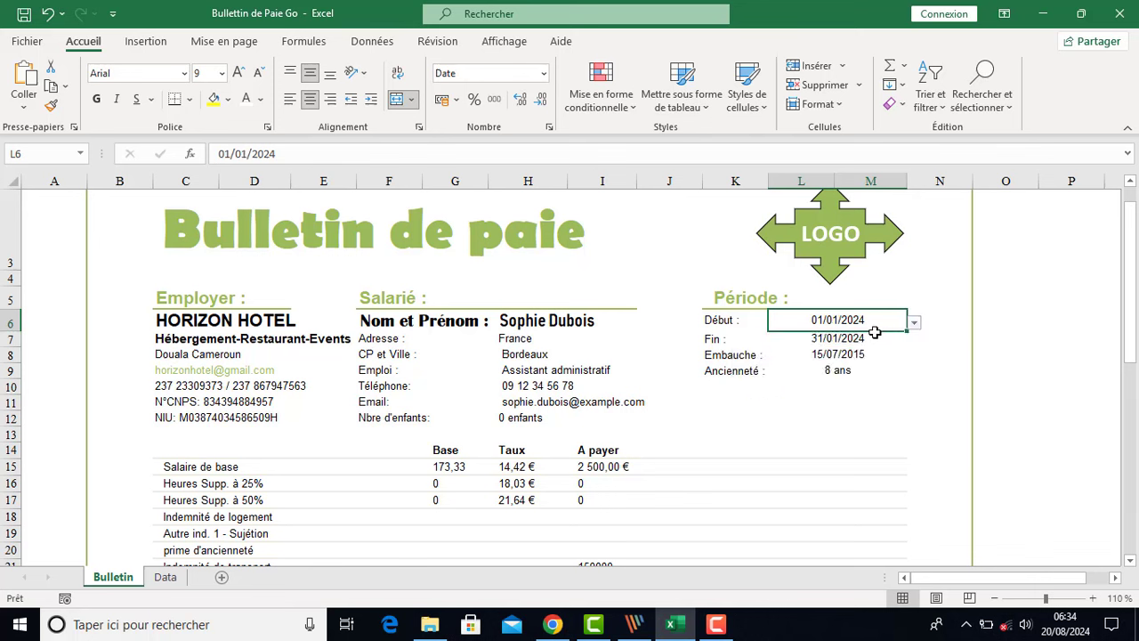
drag(914, 322, 893, 430)
Copy the RECHERCHEV part of the Nbre d'enfants formula in H12, without its suffix, into the Indemnité de logement cell I18
scroll(605, 471, down, 2)
scroll(605, 471, down, 1)
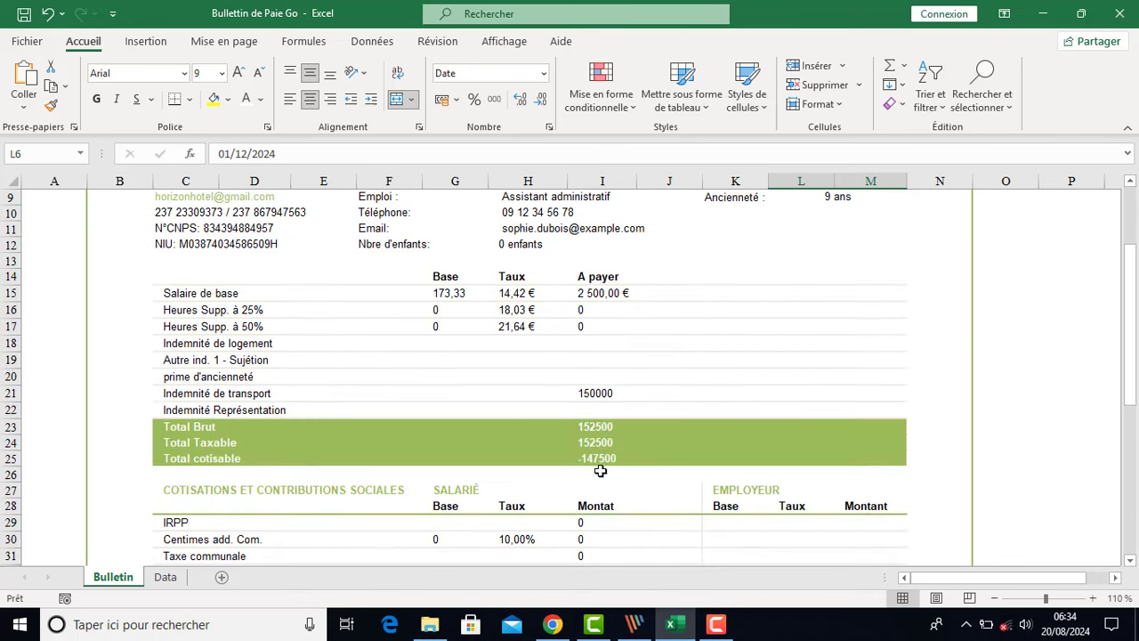
click(514, 293)
click(532, 246)
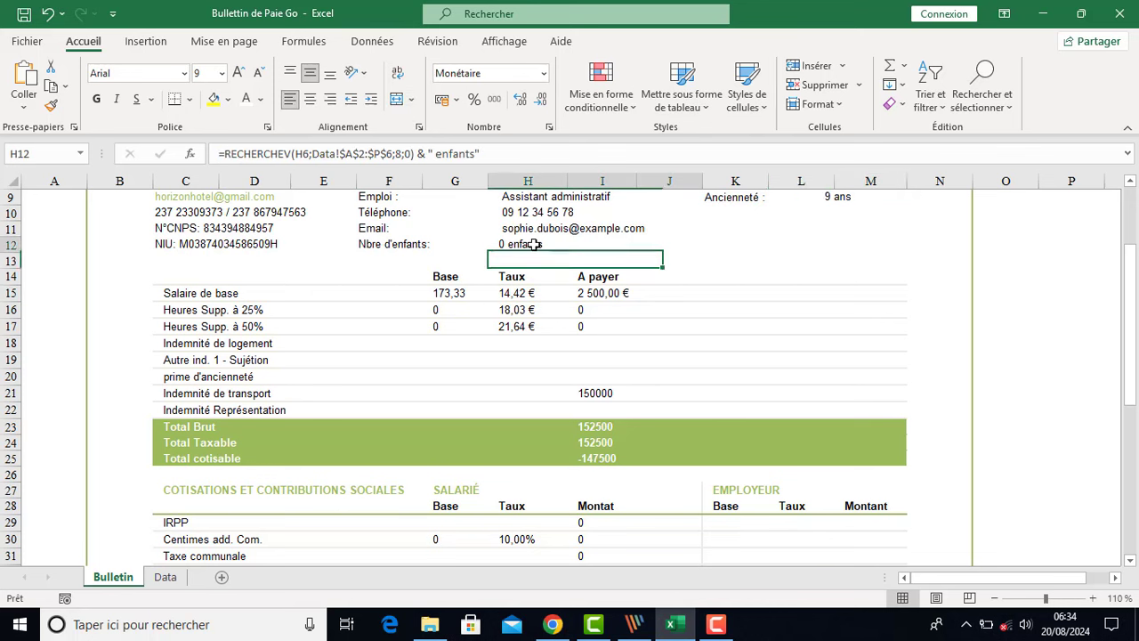
drag(412, 154, 51, 136)
key(ctrl+c)
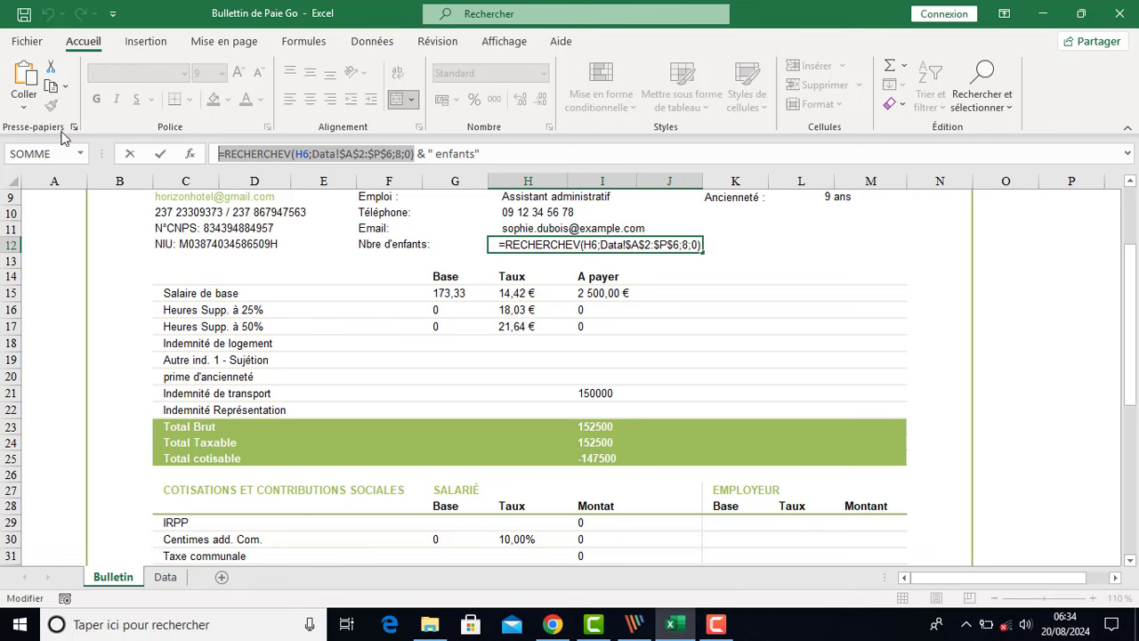
key(Return)
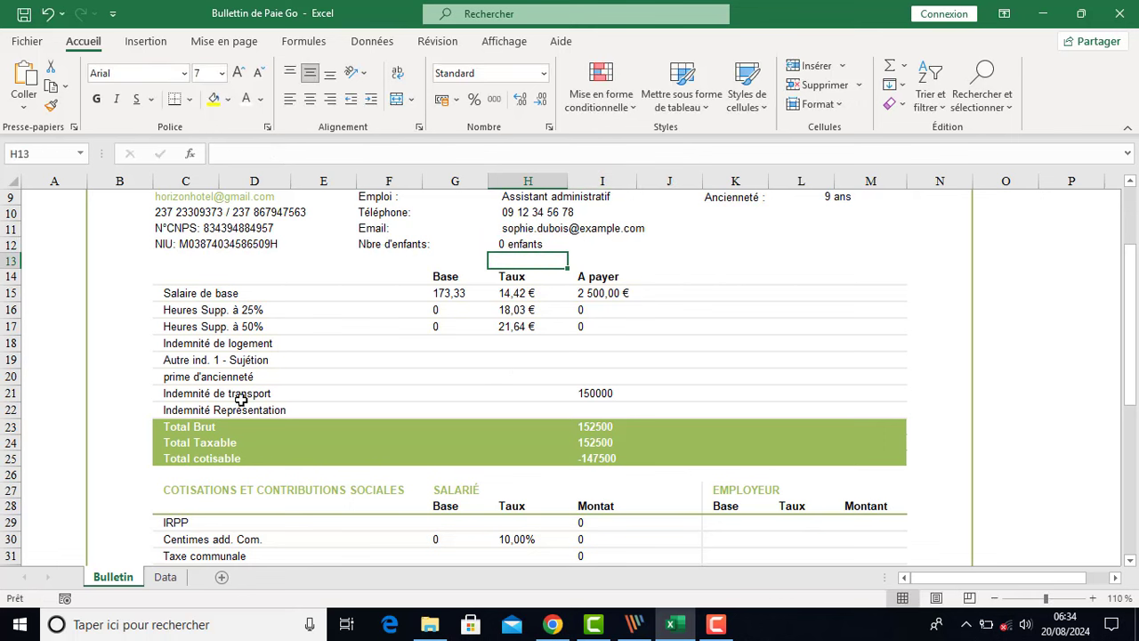
click(595, 343)
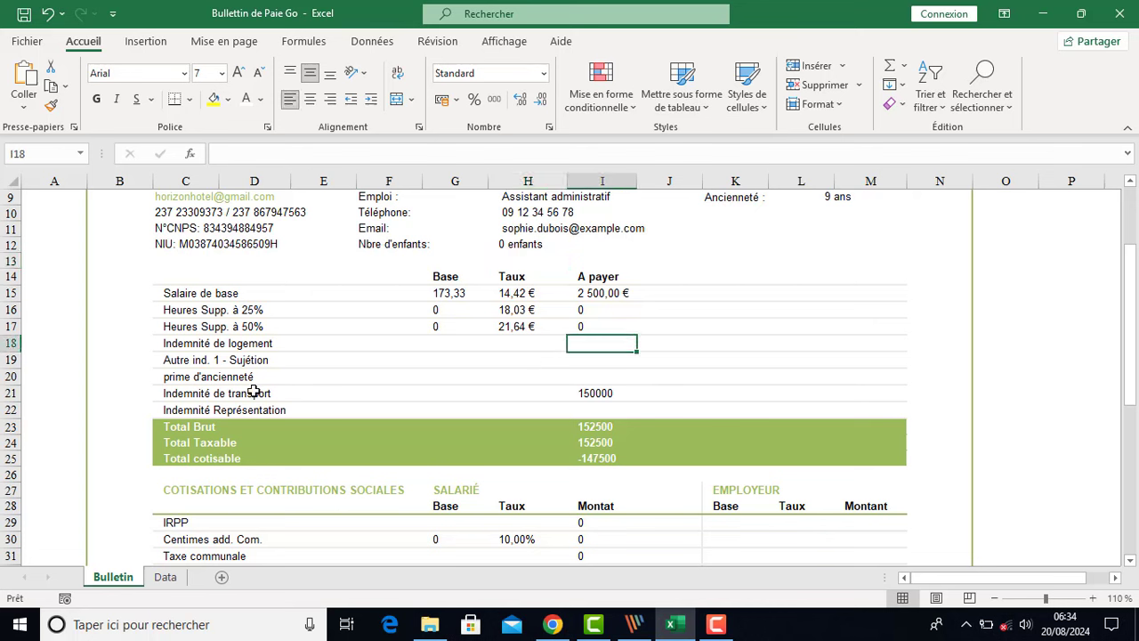
click(383, 154)
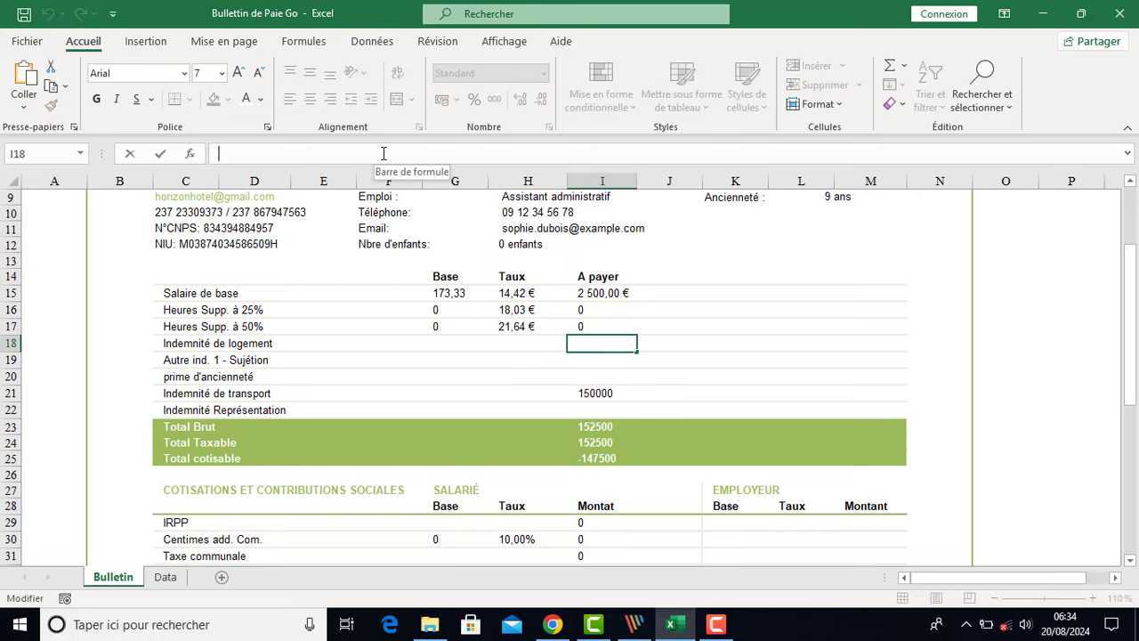
key(ctrl+v)
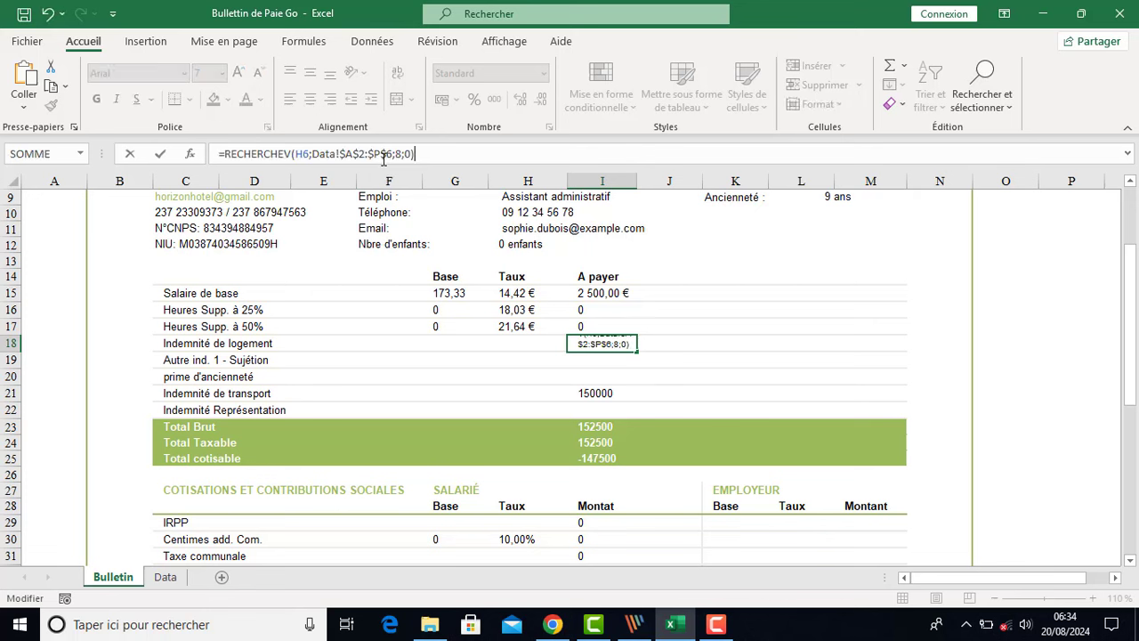
key(Return)
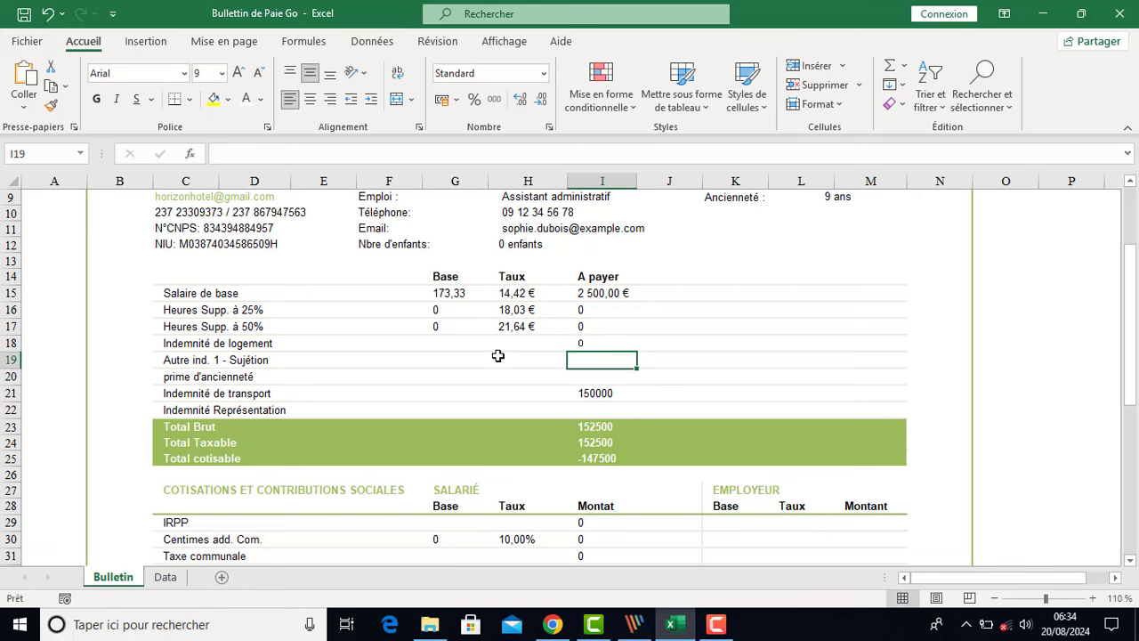
Paste the formula =RECHERCHEV(H6;Data!$A$2:$P$6;8;0) into the prime d'ancienneté cell I20
click(581, 378)
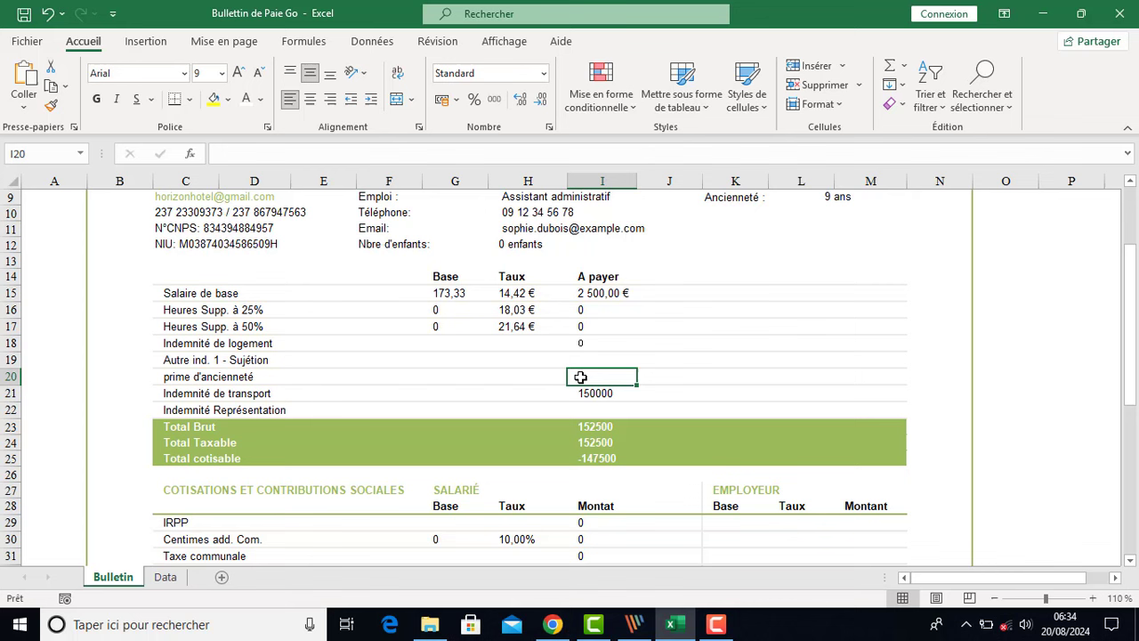
click(306, 154)
key(ctrl+v)
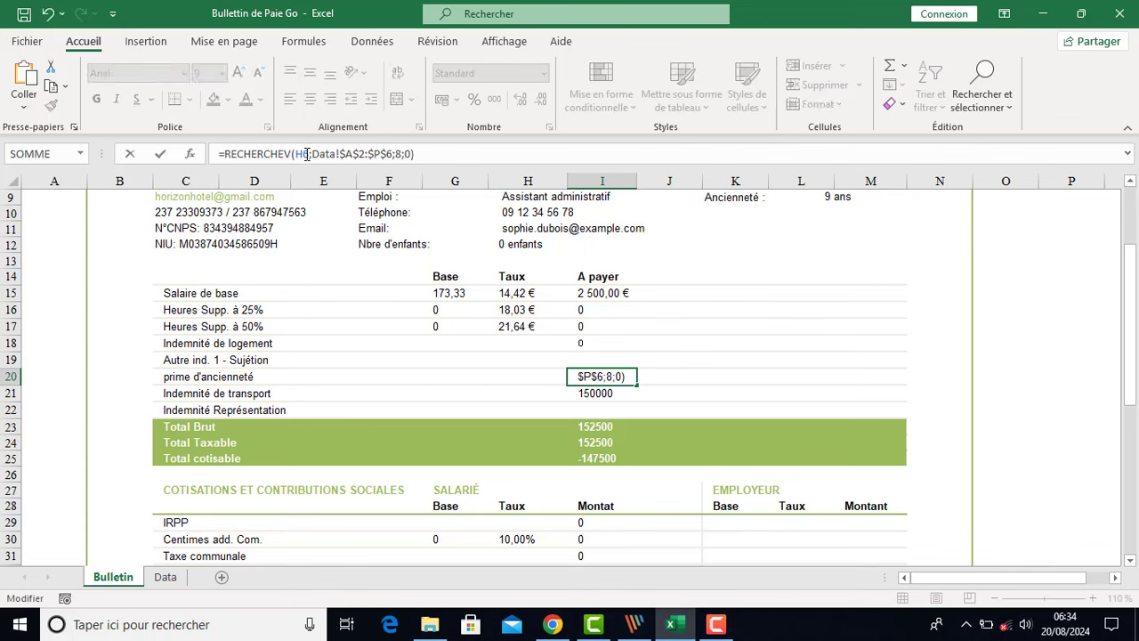
key(Return)
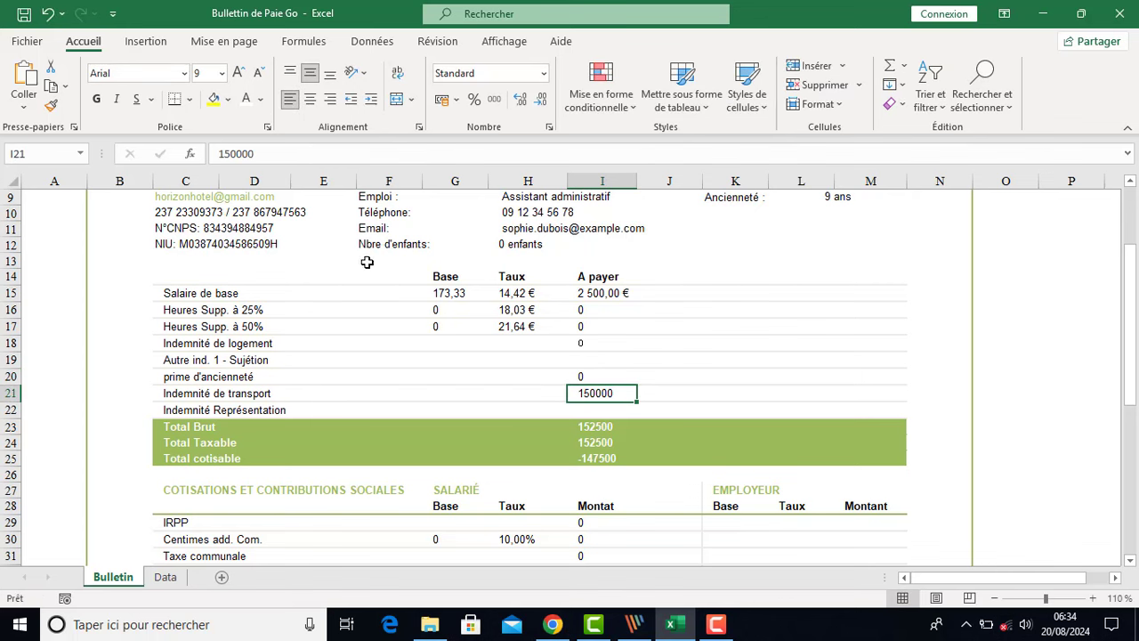
Replace the fixed amount in the Indemnité de transport cell I21 with the copied formula =RECHERCHEV(H6;Data!$A$2:$P$6;8;0)
click(588, 343)
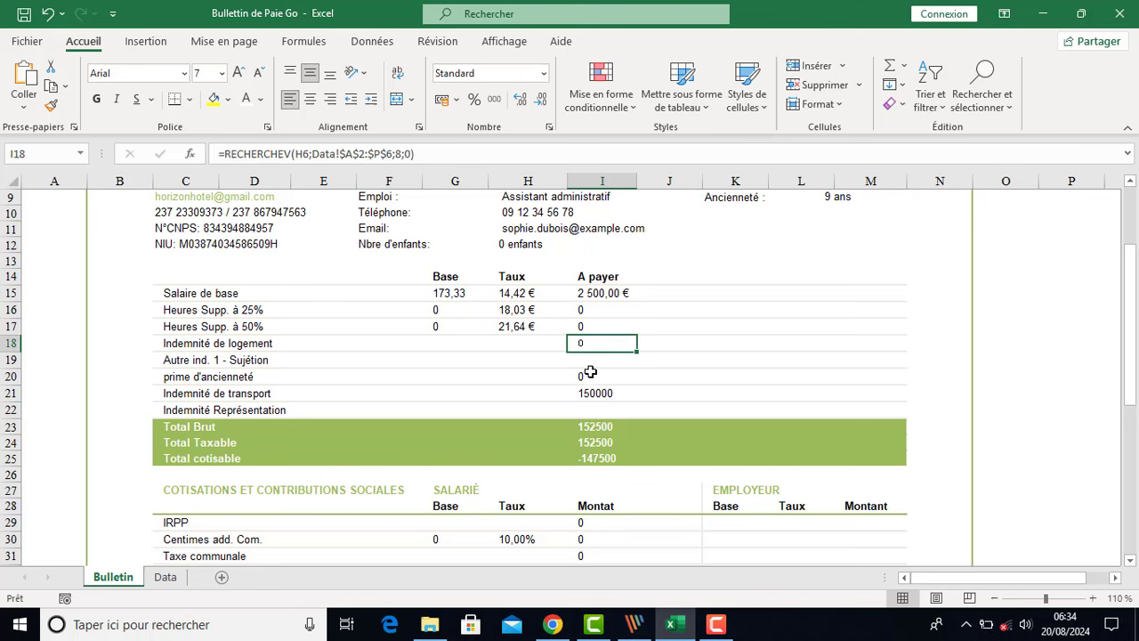
click(588, 376)
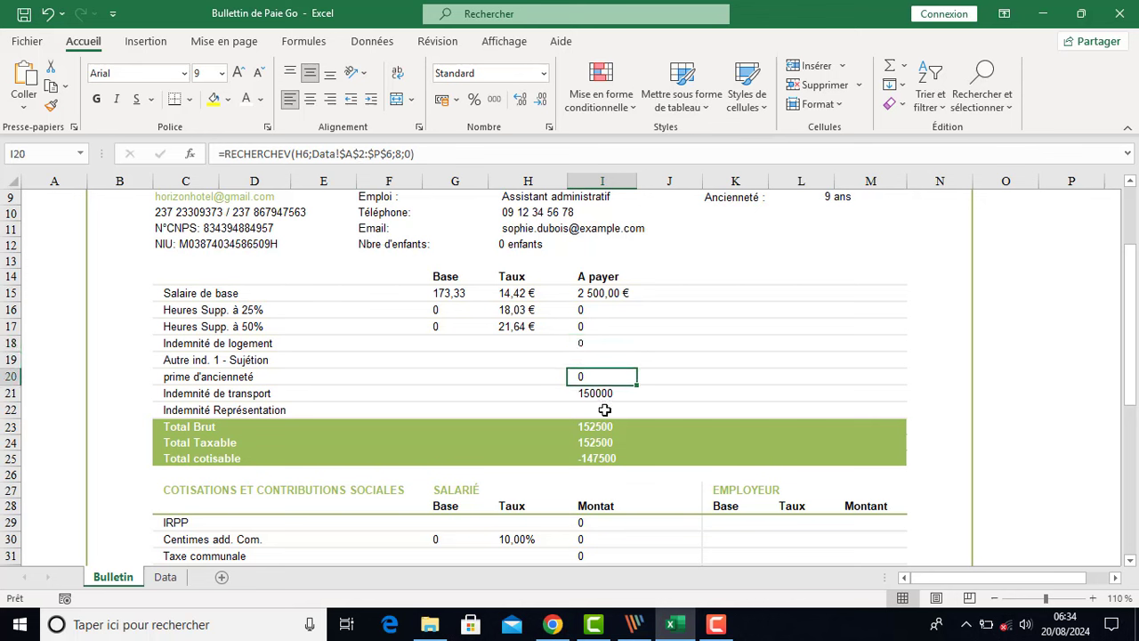
click(601, 393)
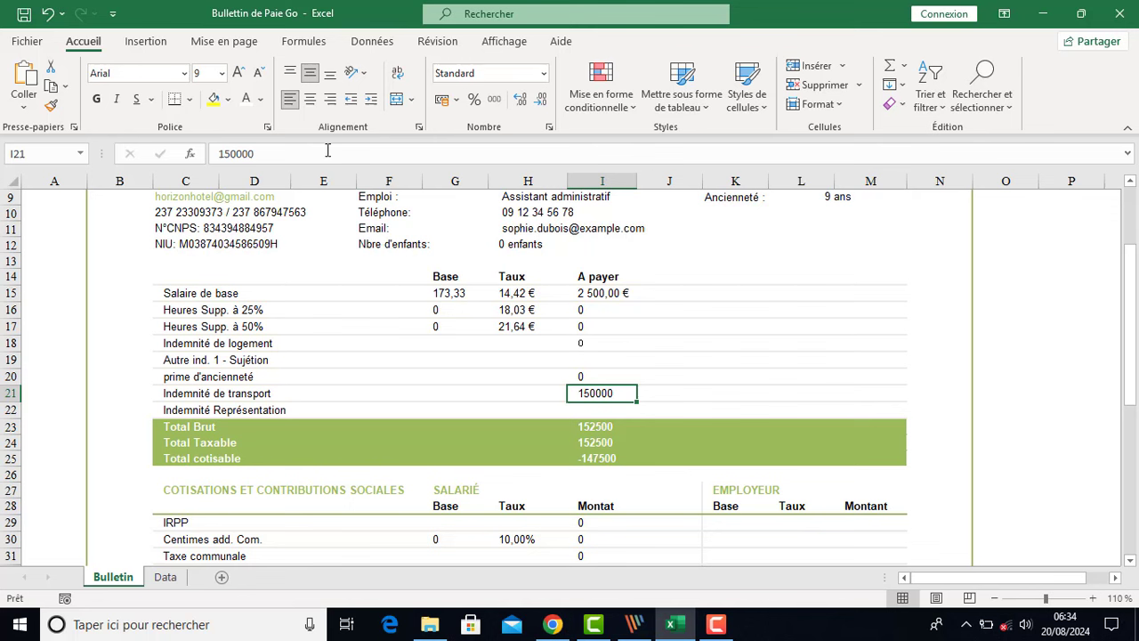
drag(332, 154, 194, 157)
key(ctrl+v)
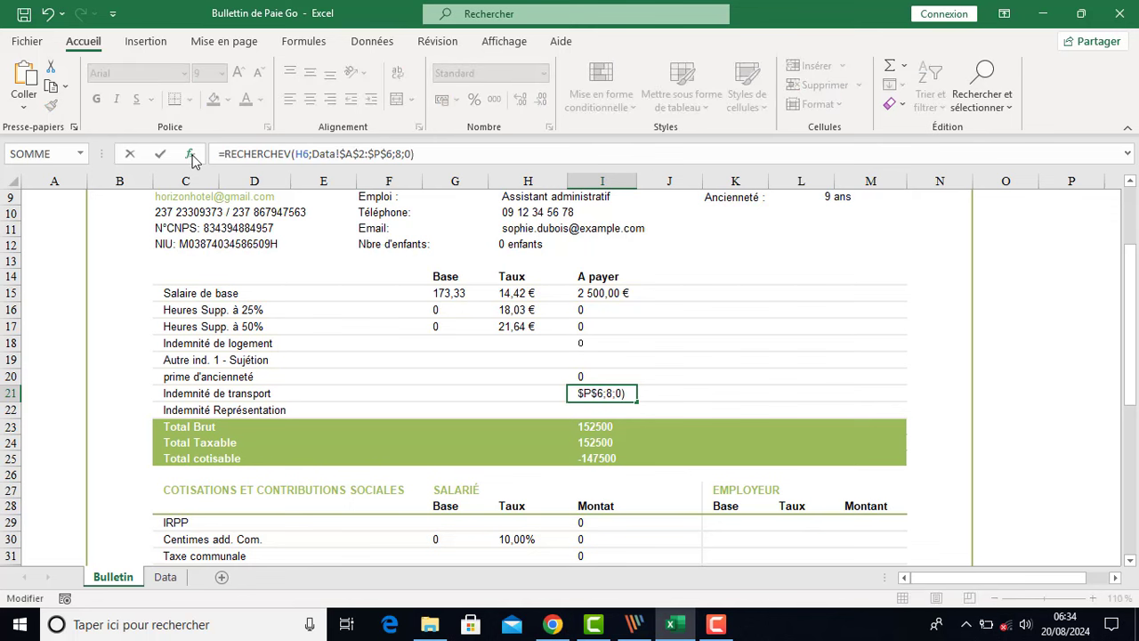
key(Return)
Review the three pasted lookups and examine the housing allowance and Prime d'ancienneté column positions on the Data sheet
click(571, 348)
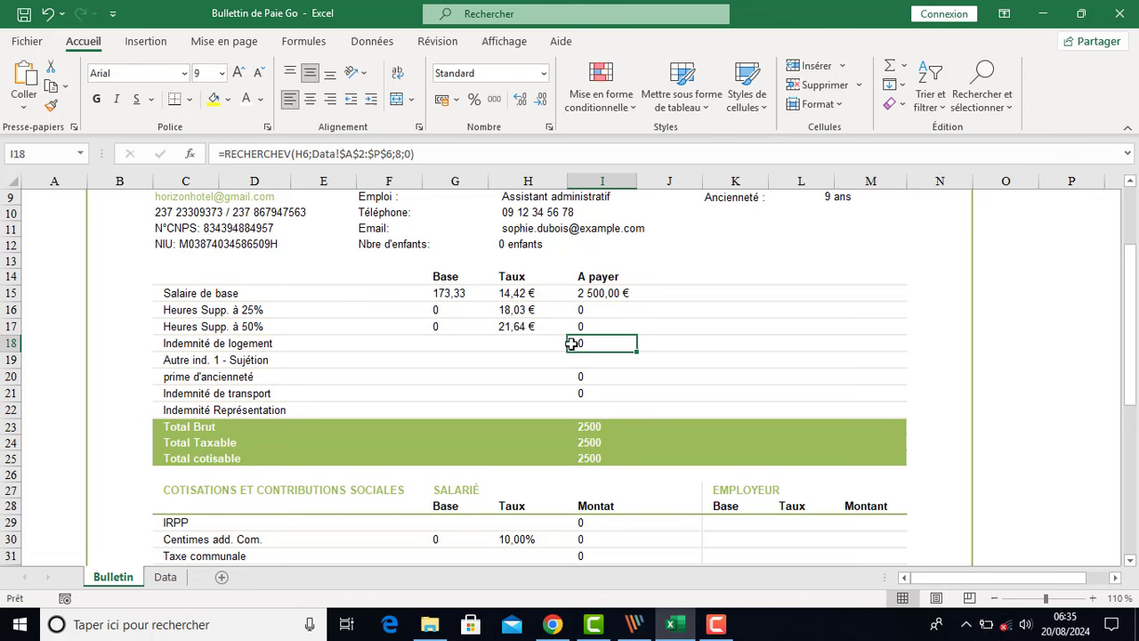
click(595, 374)
click(596, 392)
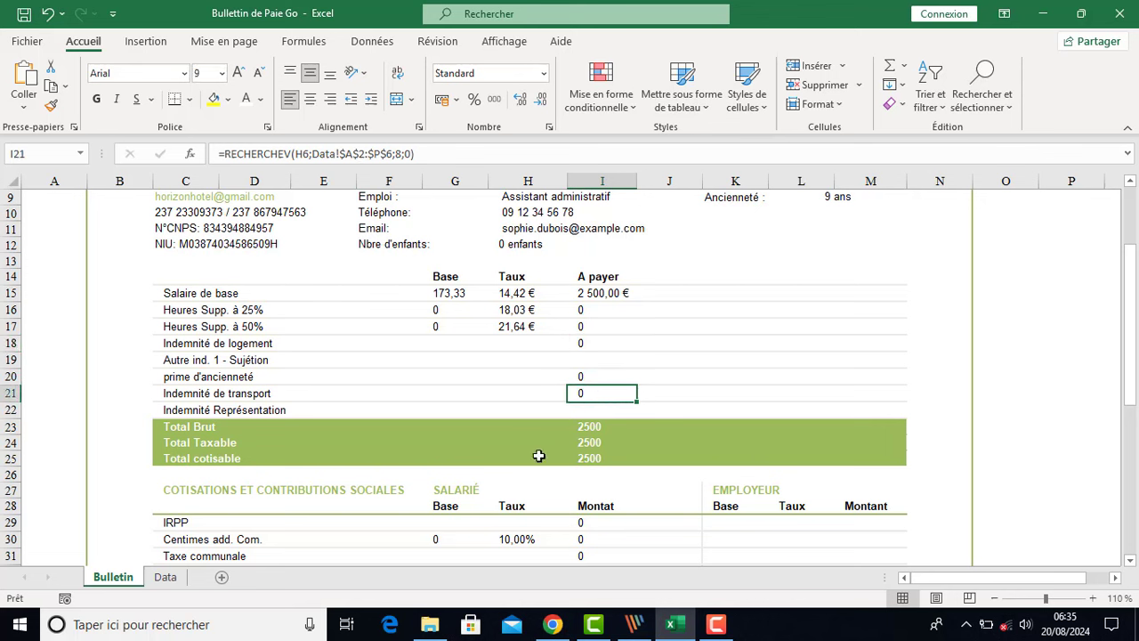
click(165, 579)
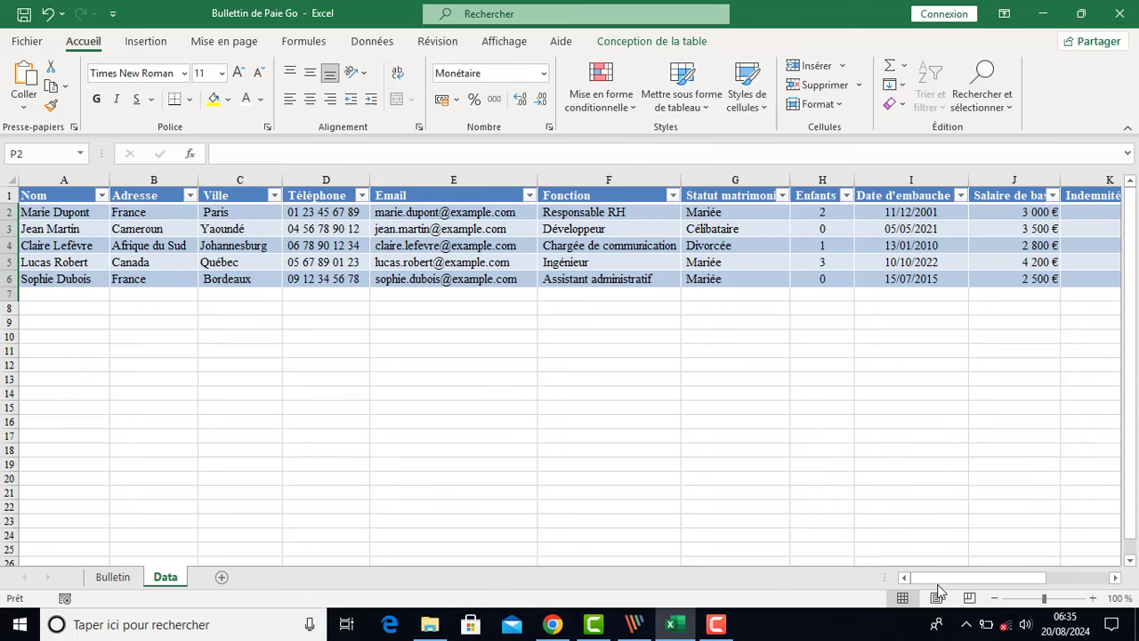
drag(939, 579, 999, 574)
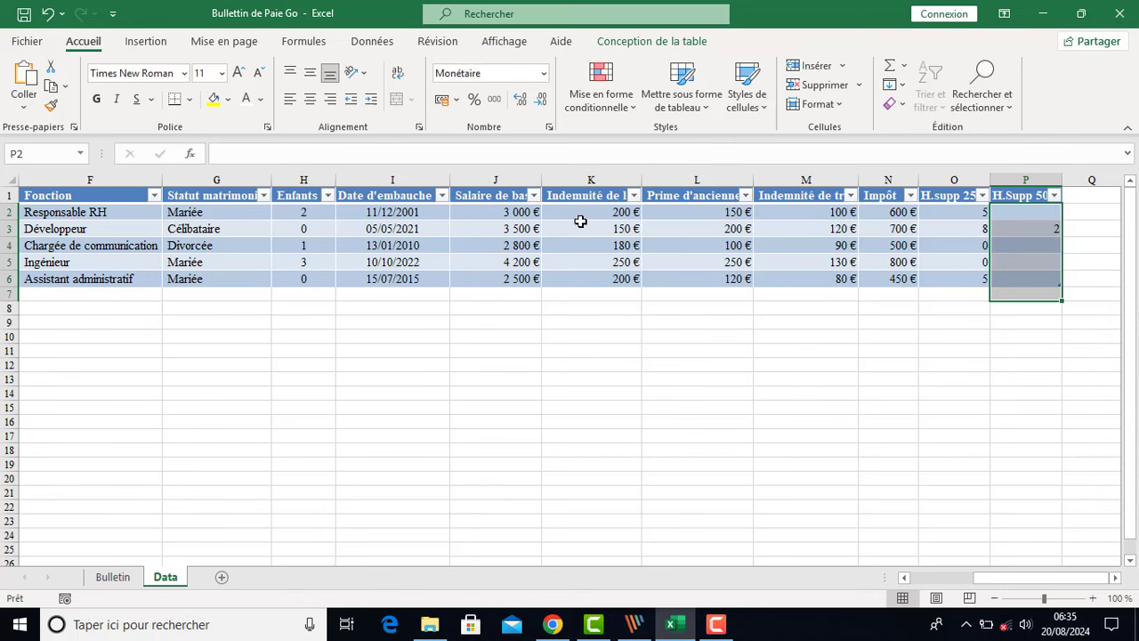
click(598, 201)
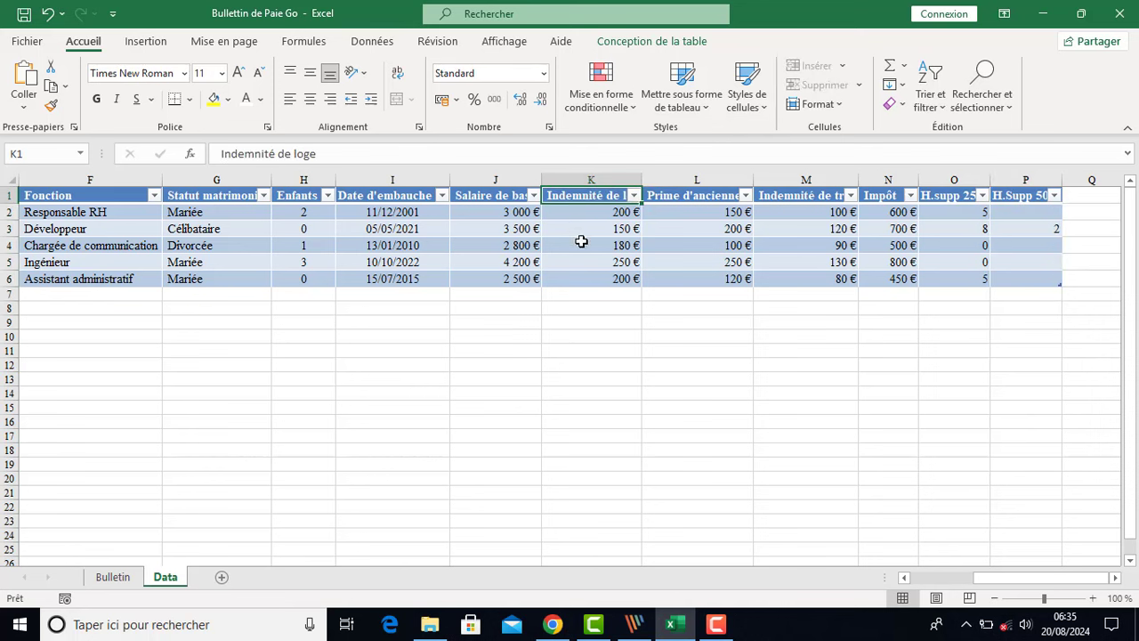
click(691, 197)
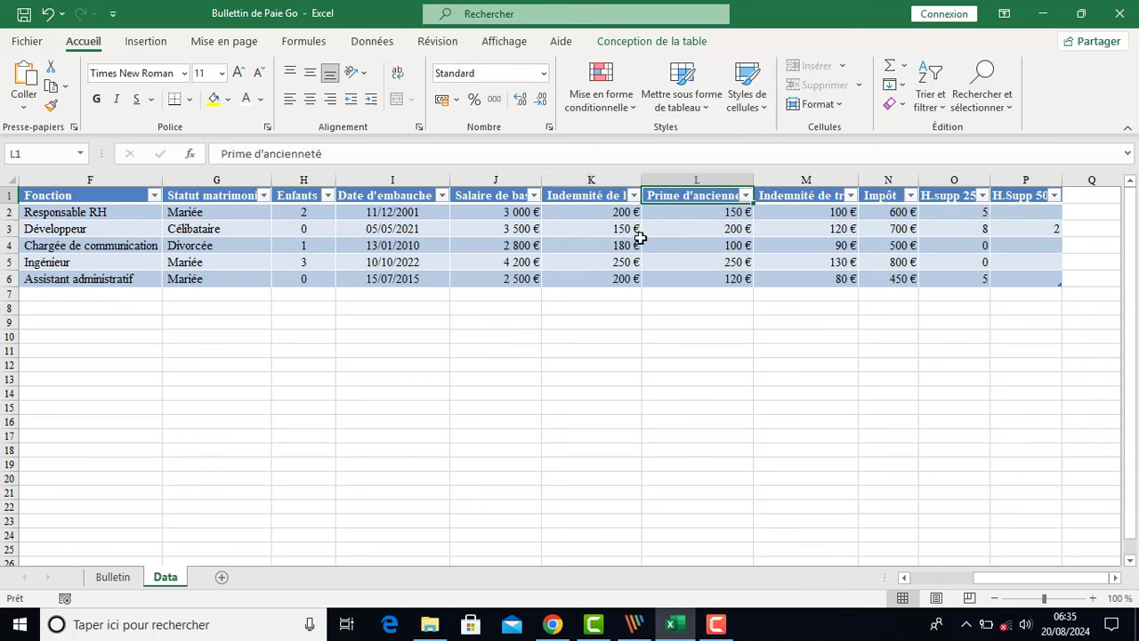
click(113, 577)
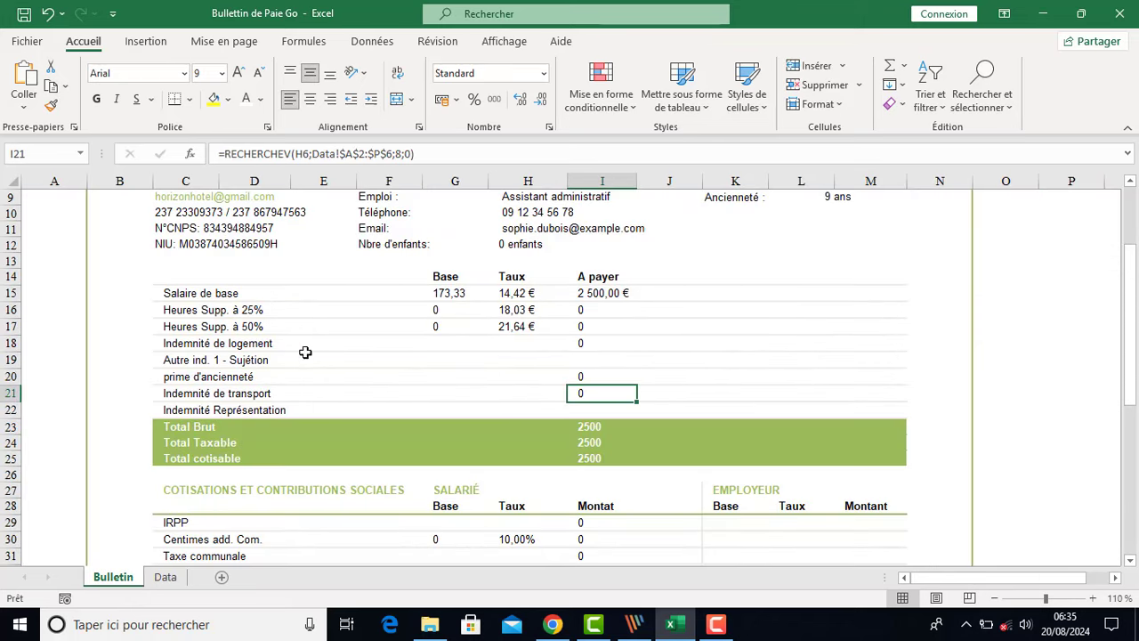
Change the column index of the RECHERCHEV formula in the Indemnité de logement cell I18 to 11
click(574, 347)
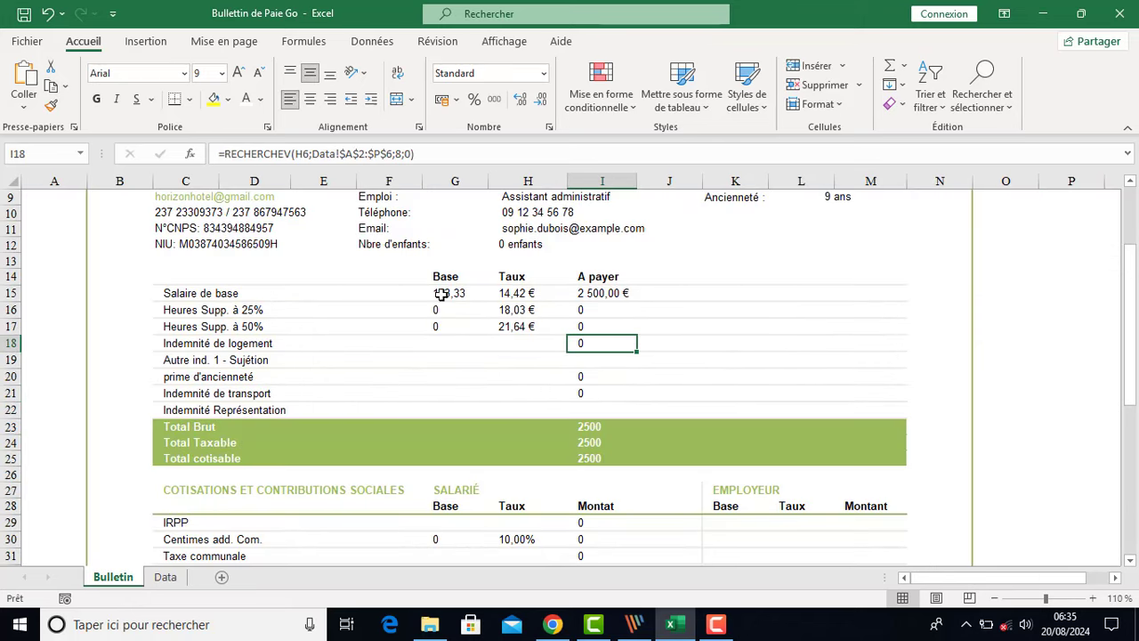
click(397, 153)
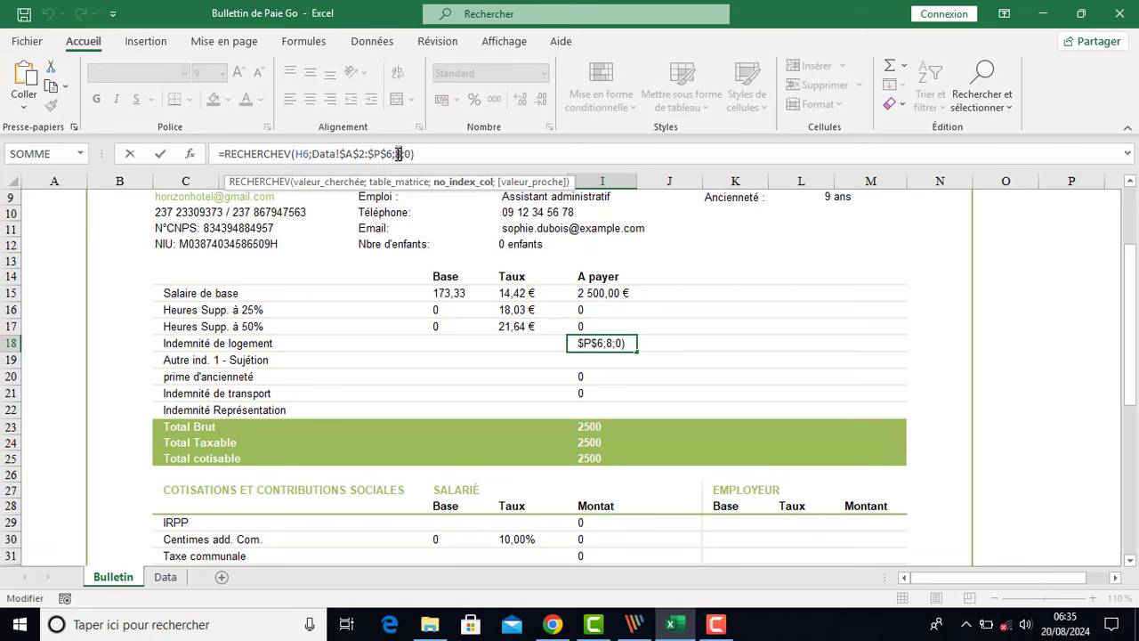
text(11)
key(Return)
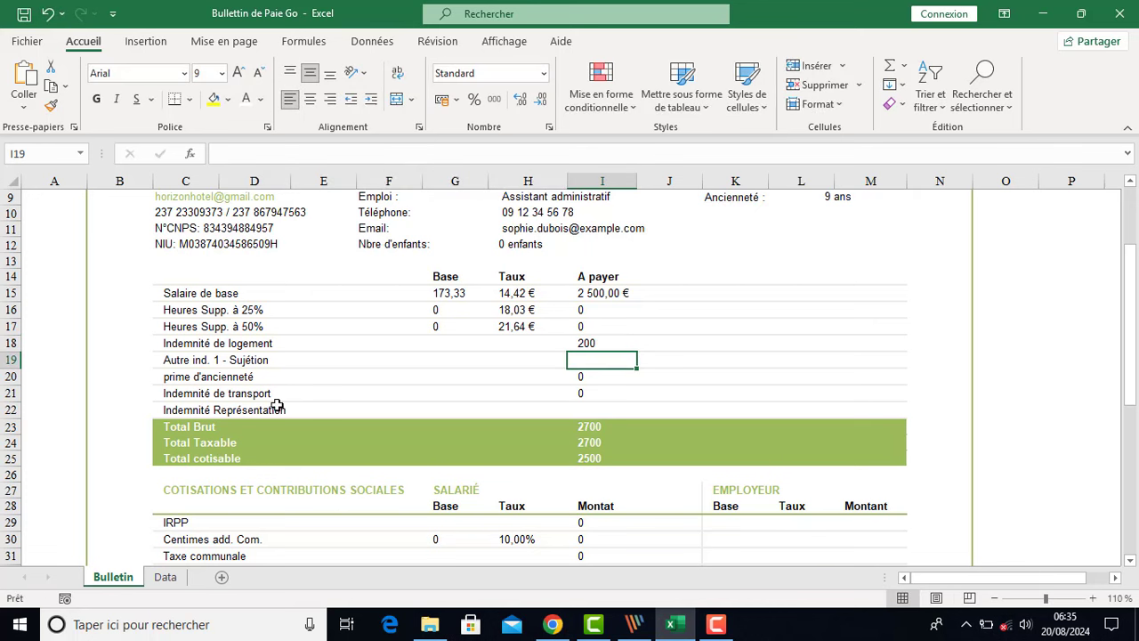
Change the column index of the RECHERCHEV formula in the prime d'ancienneté cell I20 to 12
click(590, 381)
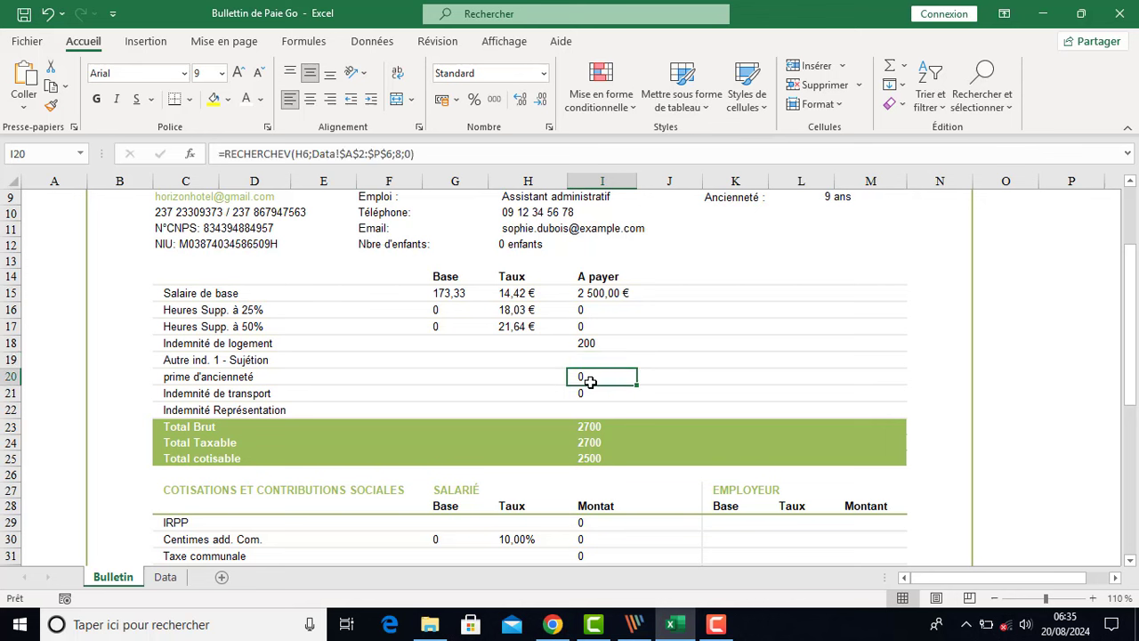
double_click(400, 153)
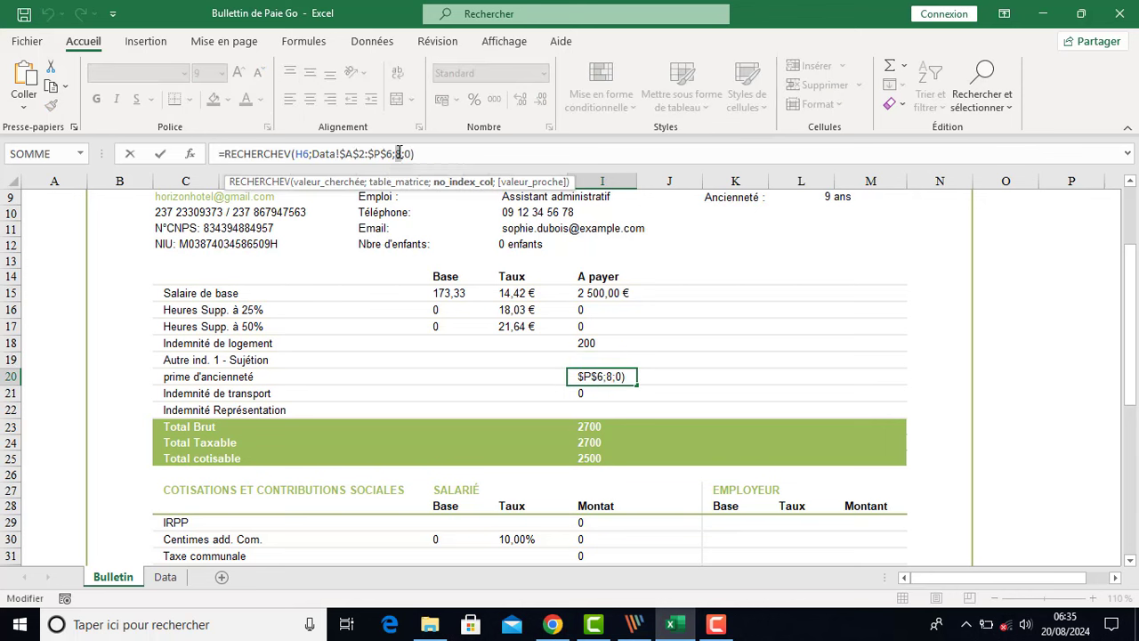
text(12)
key(Return)
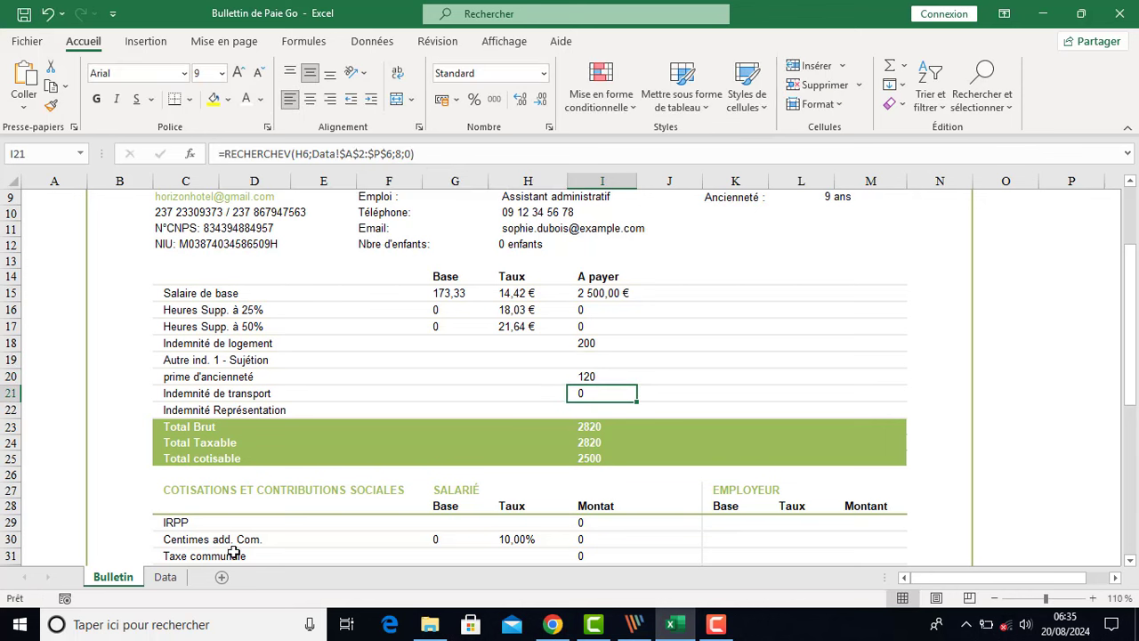
Check the transport allowance column's position on the Data sheet and set the RECHERCHEV column index in Bulletin cell I21 to 13
click(166, 577)
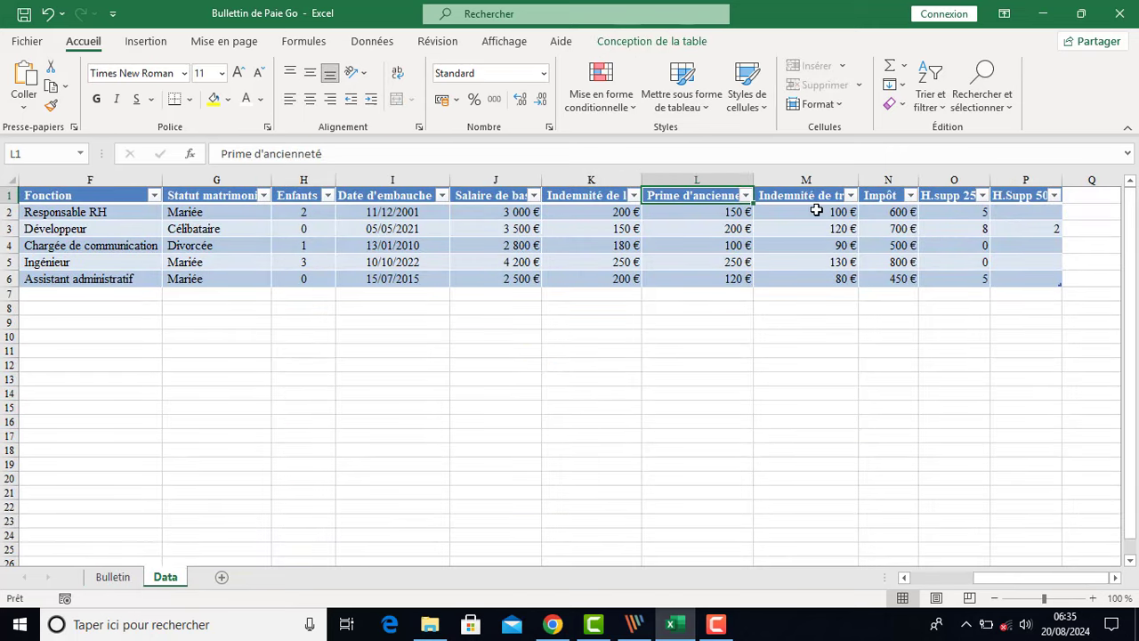
click(116, 578)
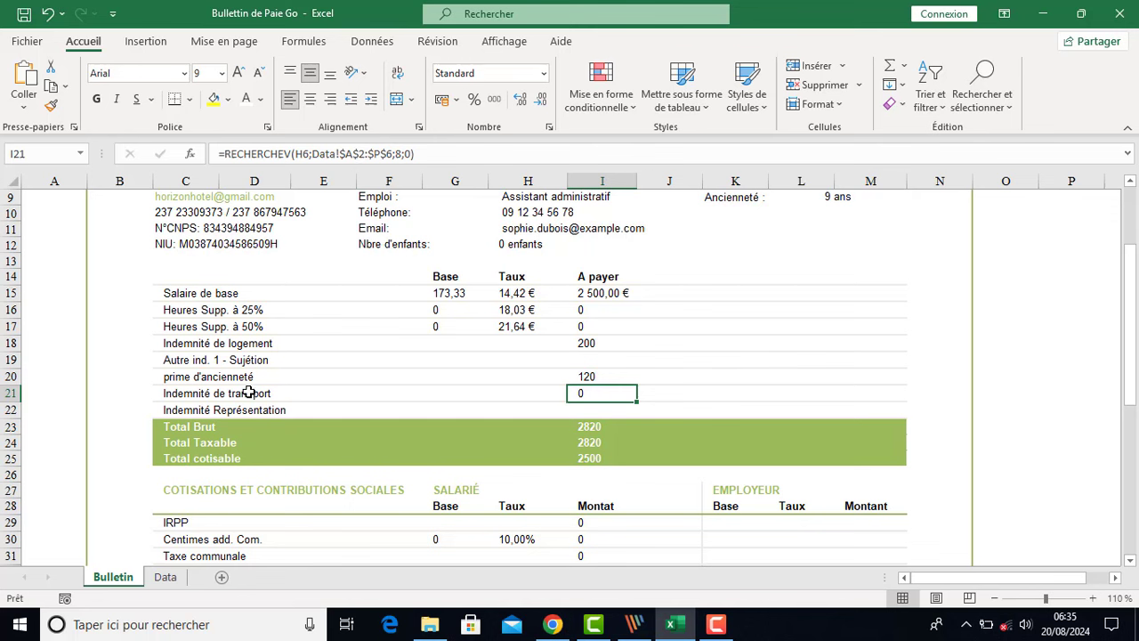
click(403, 154)
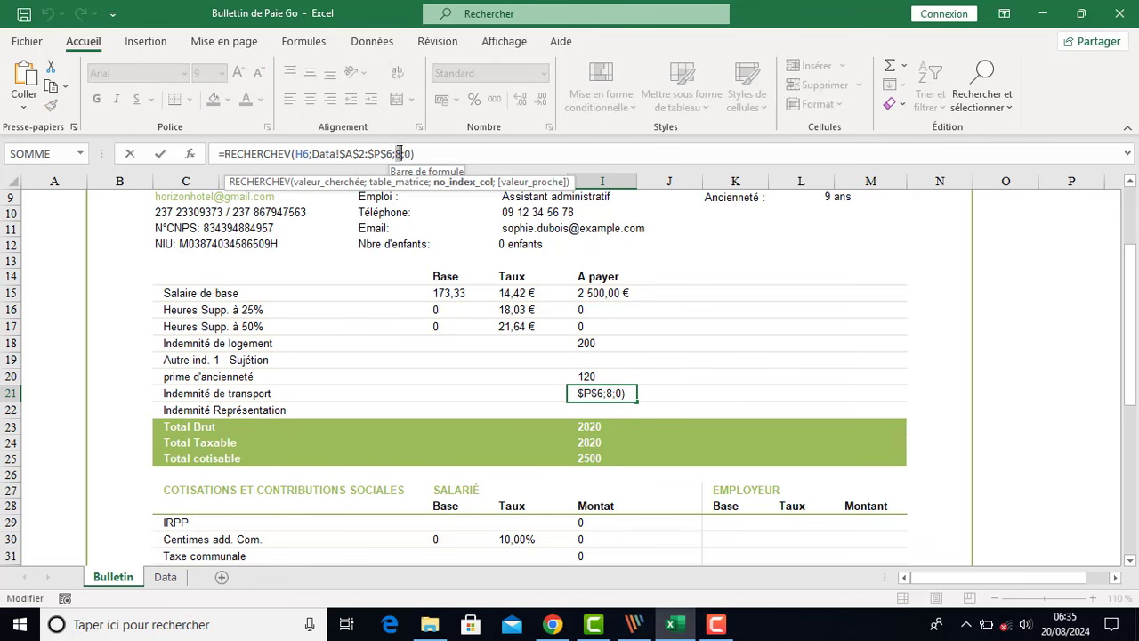
key(BackSpace)
text(13)
key(Return)
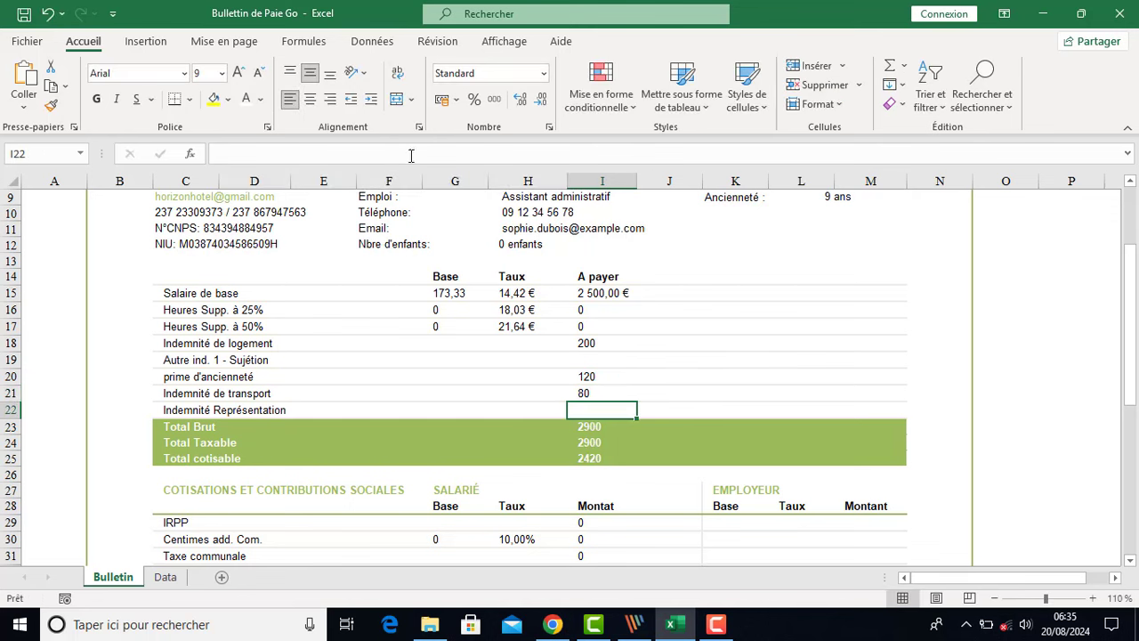
Replace the IRPP label in cell C29 of the contributions section with IMPOT
scroll(571, 487, down, 1)
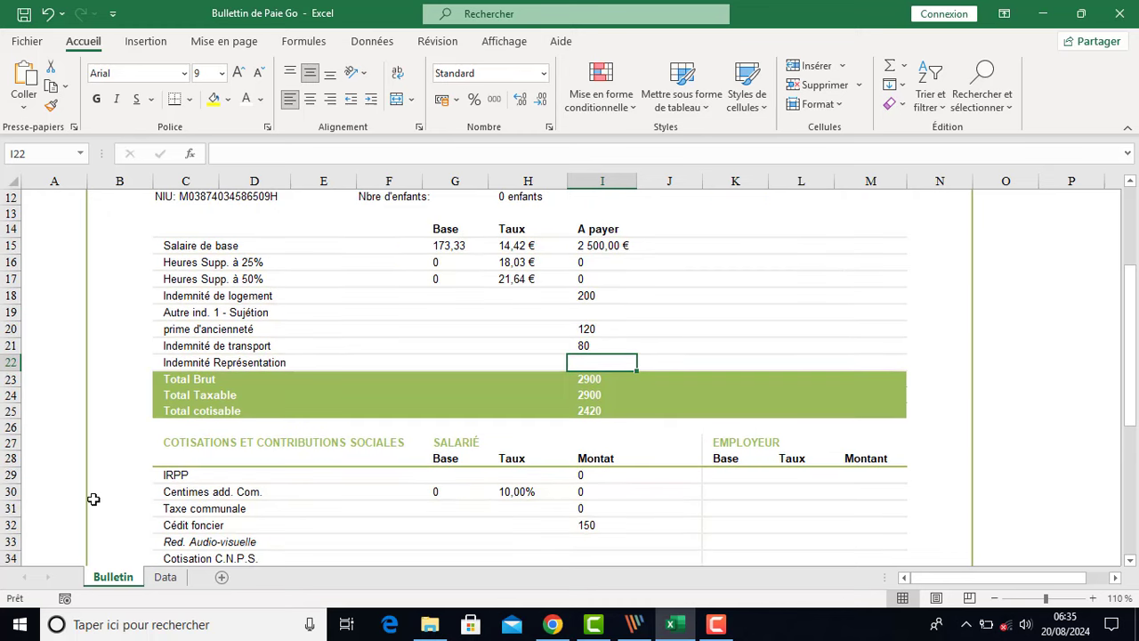
click(183, 477)
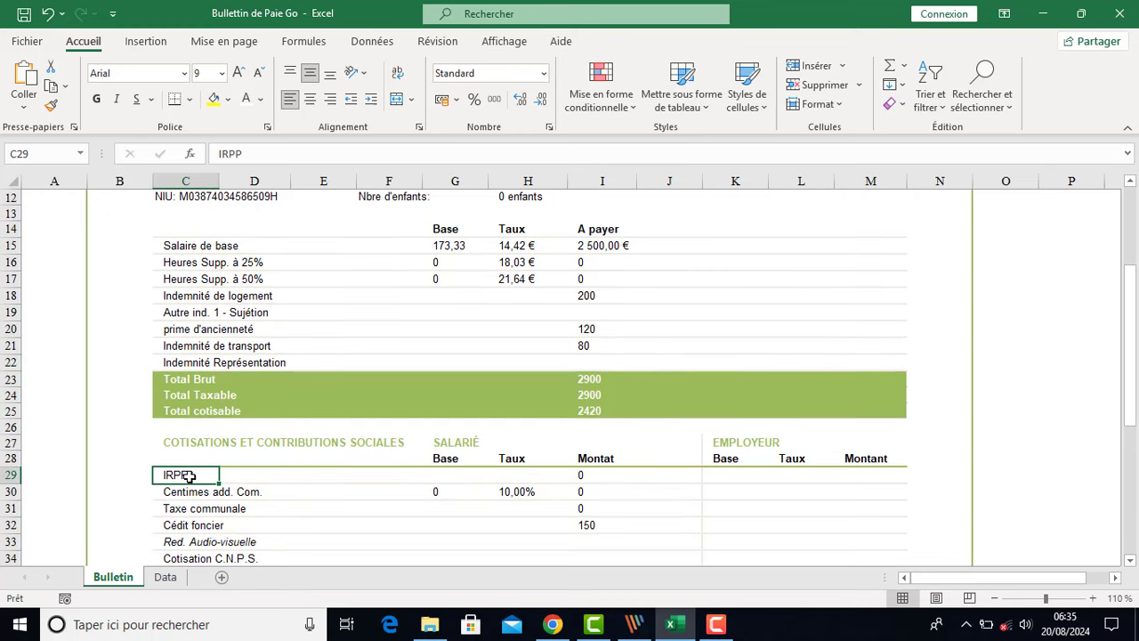
text(Im)
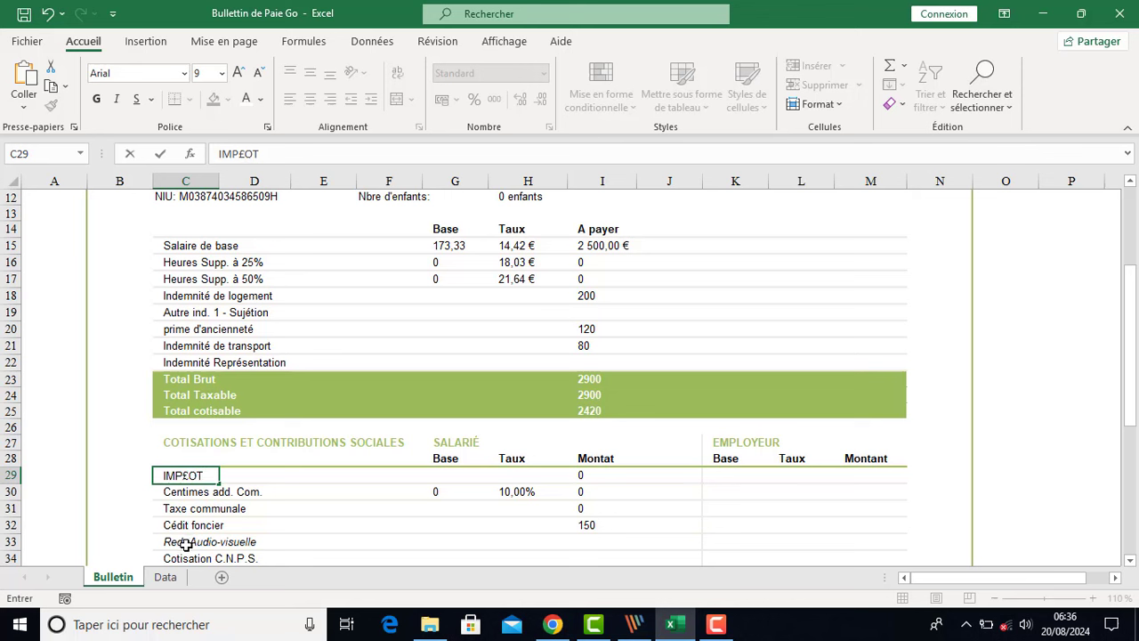
text(OT)
key(Return)
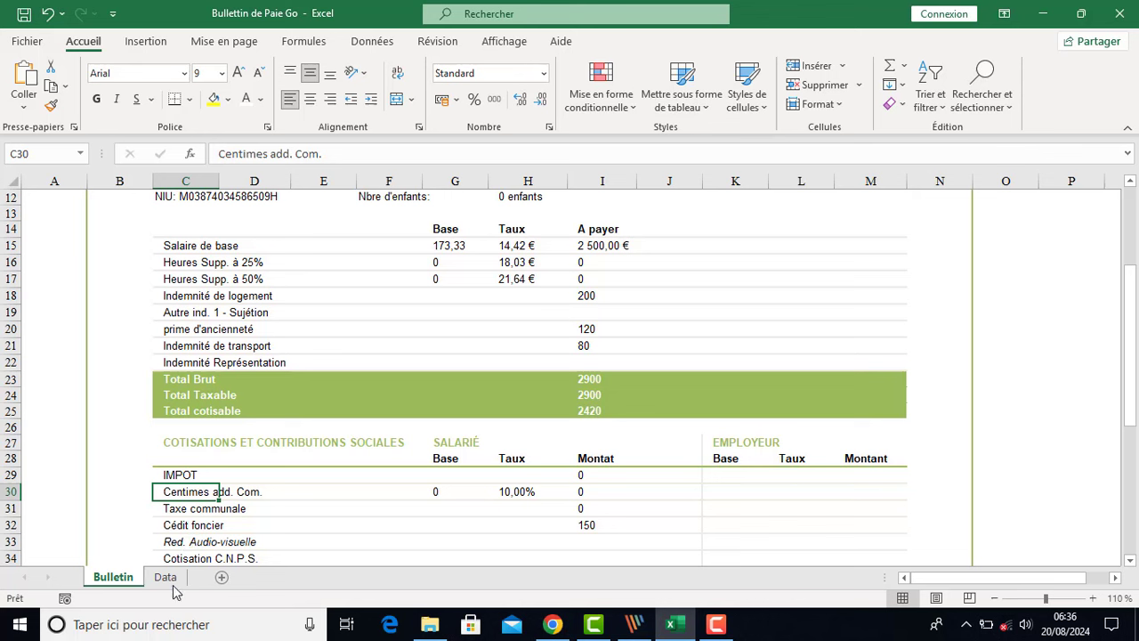
Copy the RECHERCHEV formula text from the Indemnité de transport cell I21, leaving that cell's formula intact
click(583, 476)
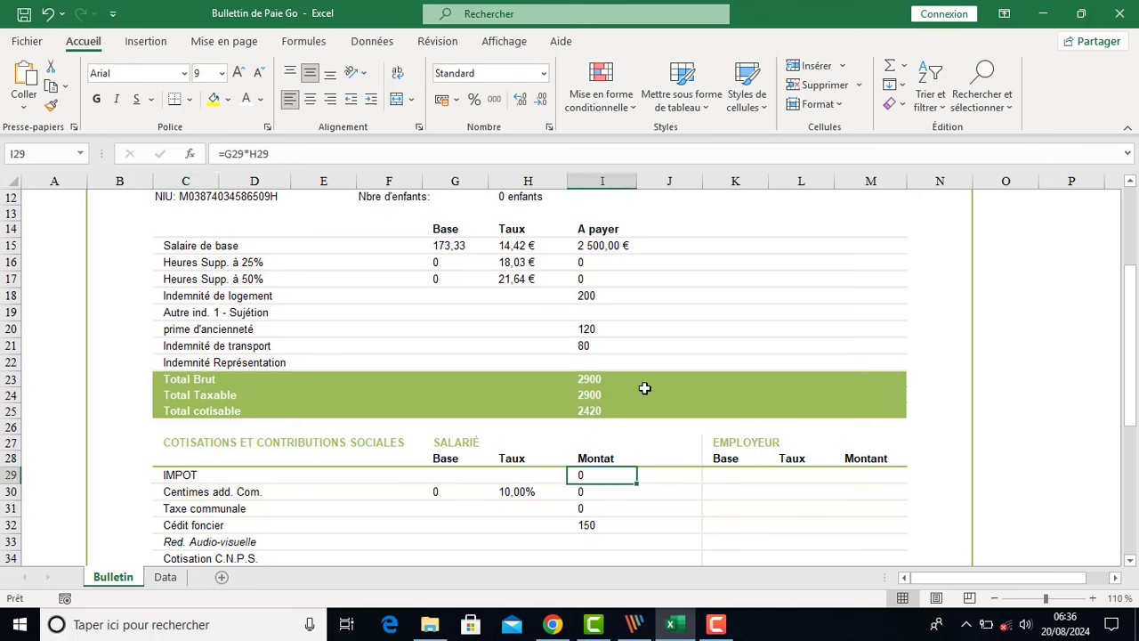
click(612, 370)
click(605, 349)
click(478, 151)
key(shift+Home)
key(ctrl+c)
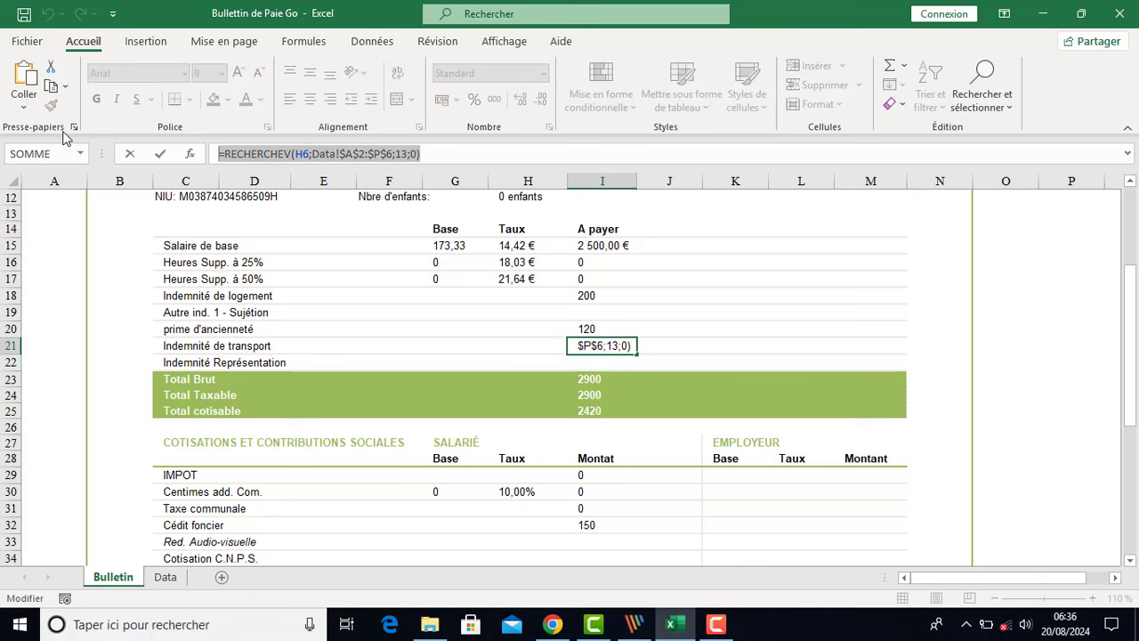
key(Return)
key(Return)
key(Return)
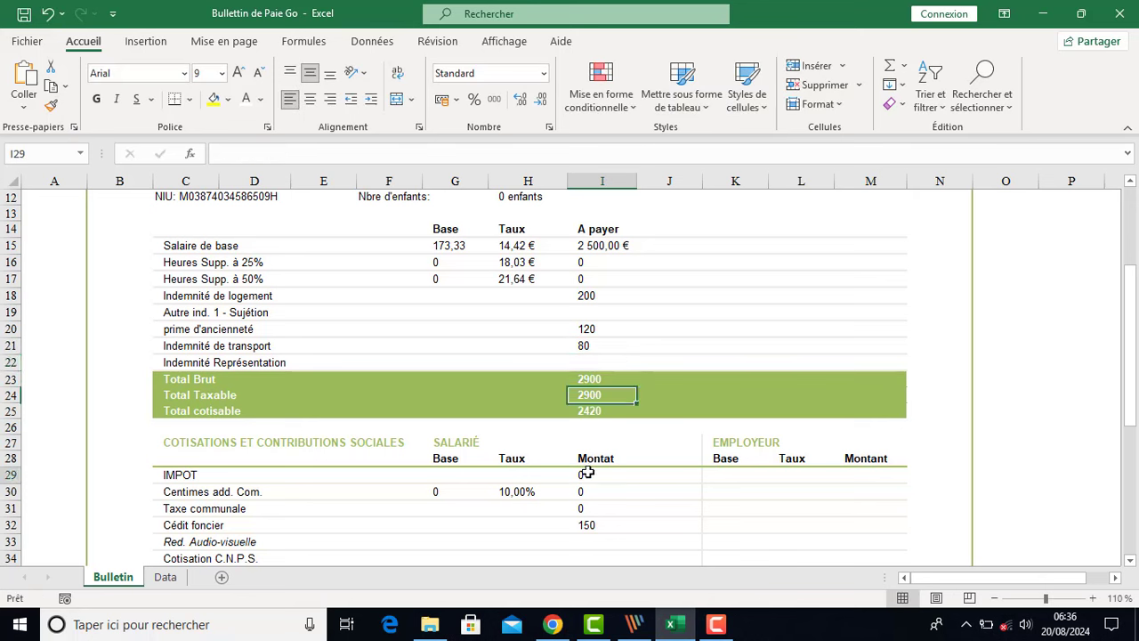
Replace the =G29*H29 formula in the IMPOT amount cell I29 with the copied =RECHERCHEV(H6;Data!$A$2:$P$6;13;0)
click(577, 477)
click(341, 147)
key(shift+Home)
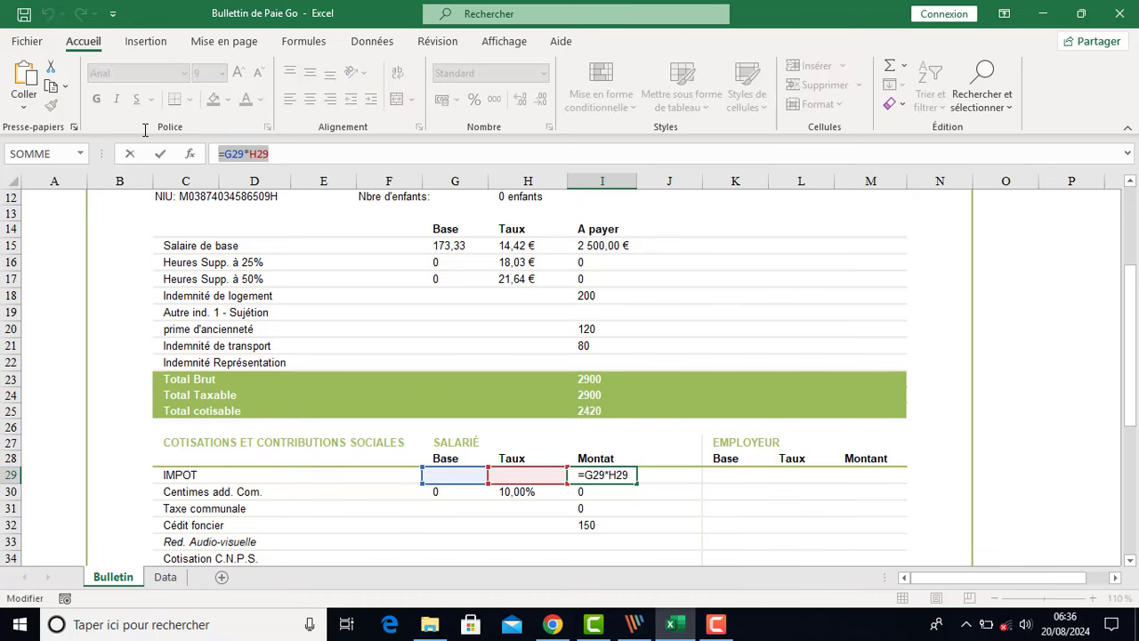
key(ctrl+v)
key(Return)
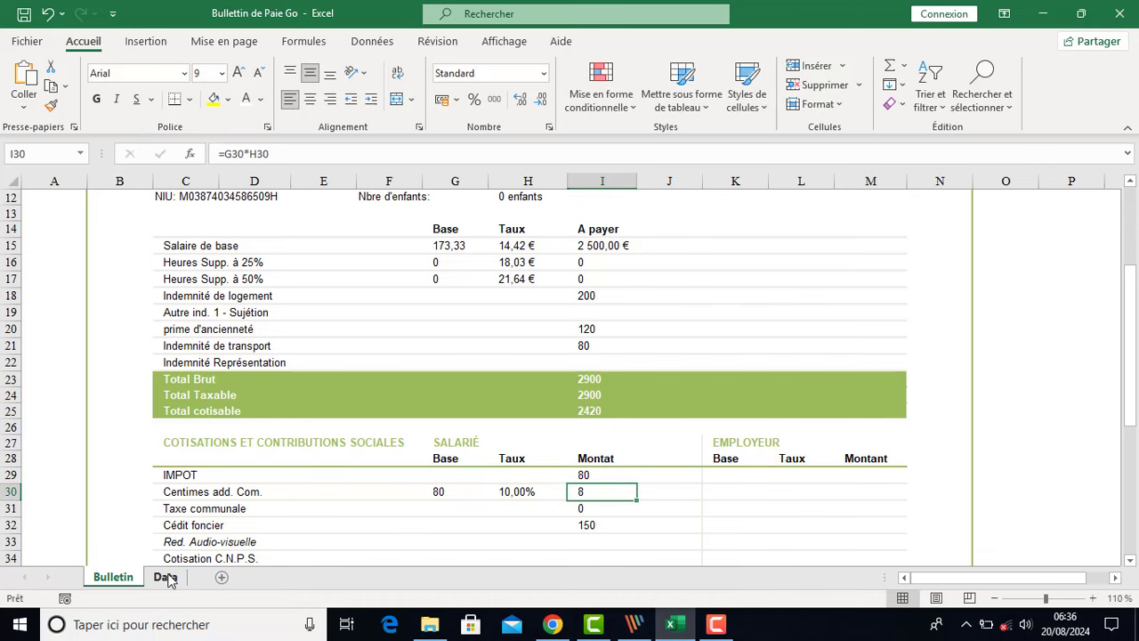
Check the position of the Impôt column in the employee table on the Data sheet
click(165, 577)
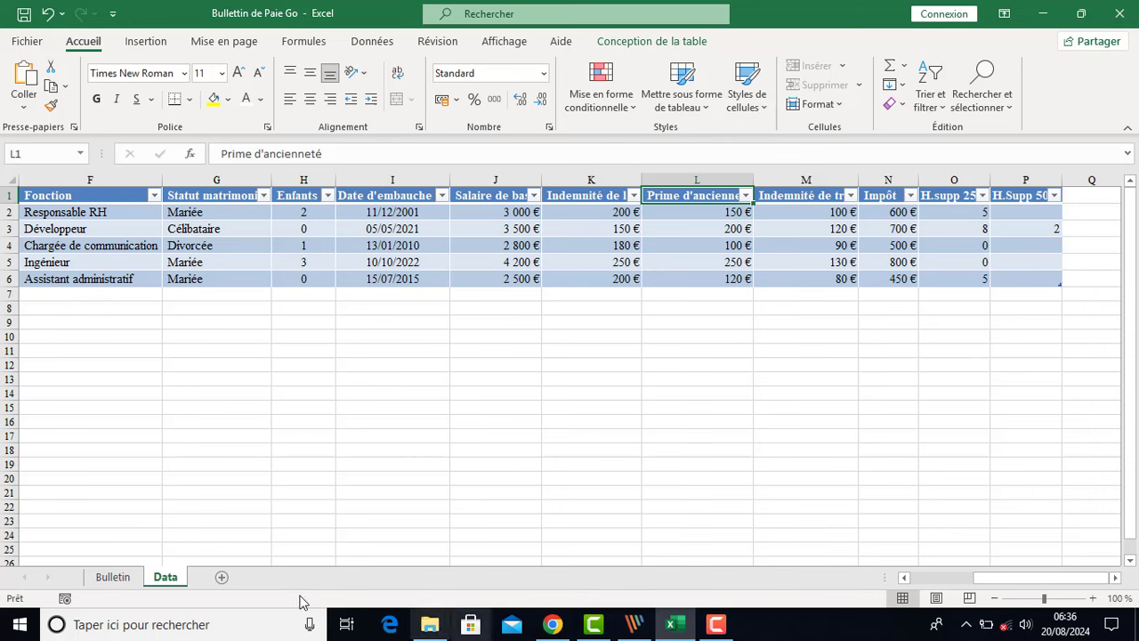
On the Bulletin sheet, change the lookup column index in the IMPOT amount formula (I29) to 14
click(116, 579)
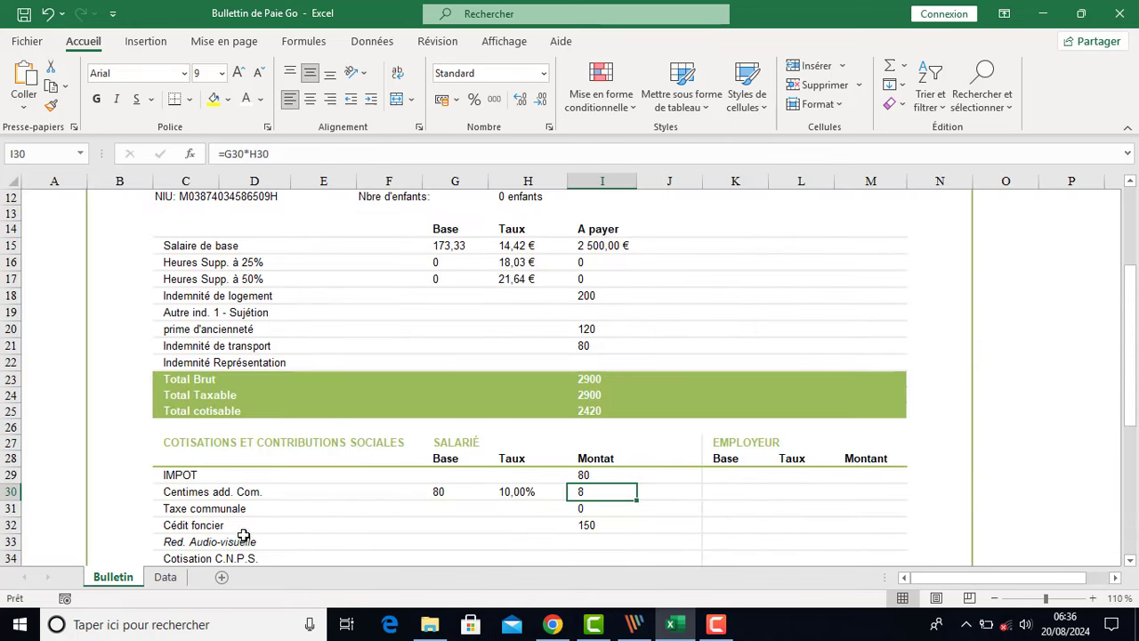
click(613, 475)
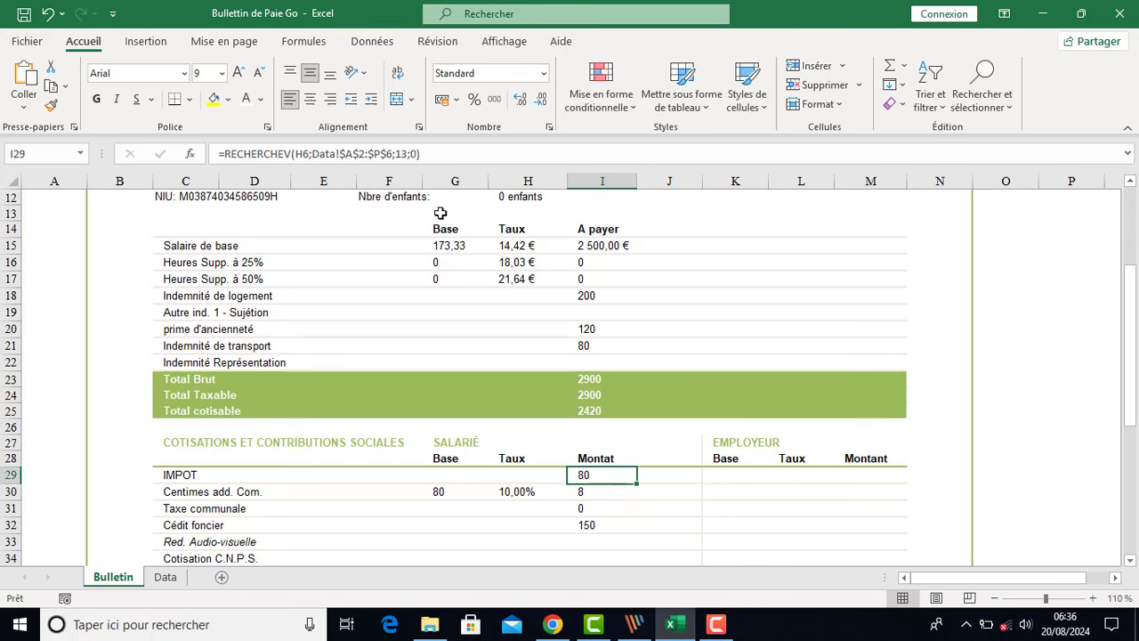
click(406, 154)
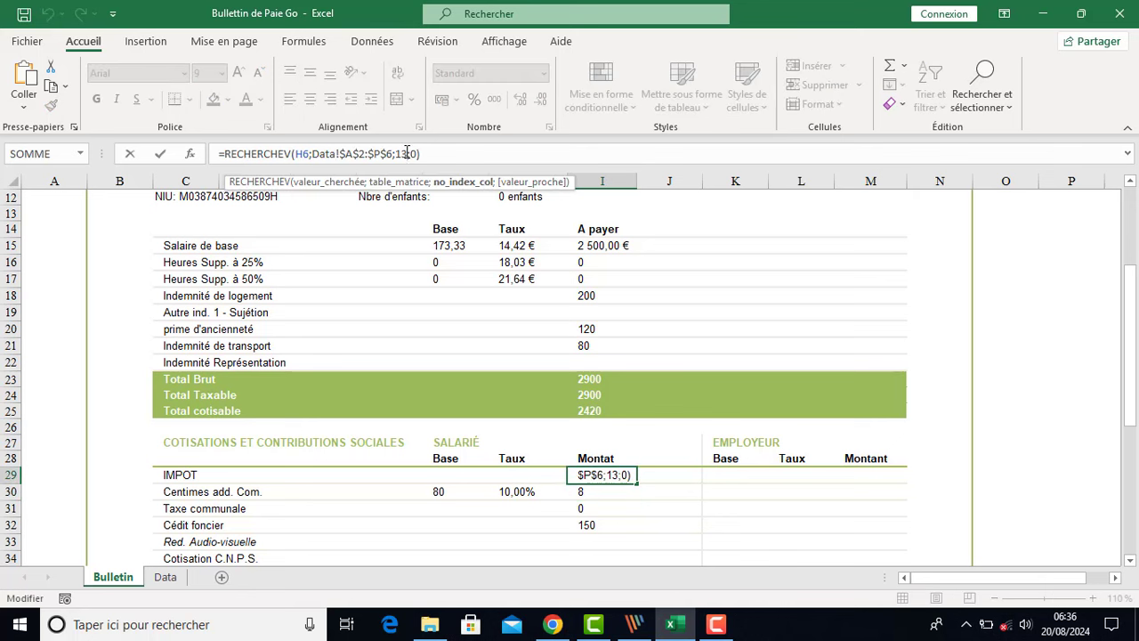
key(Delete)
key(Return)
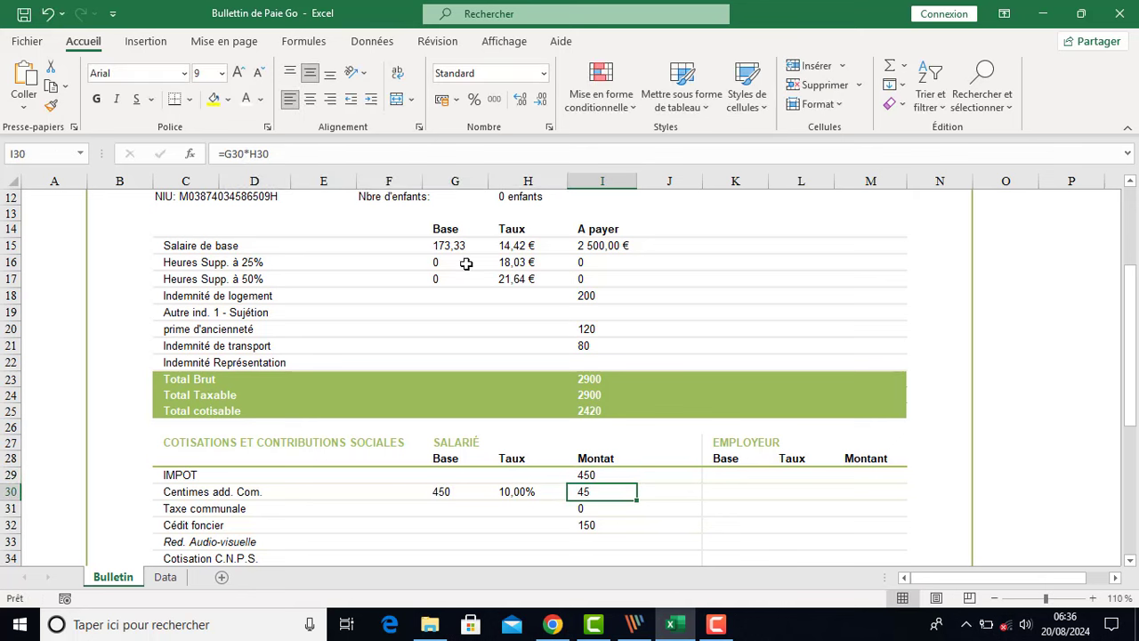
Fill the Base cells of both overtime rows (G16 and G17) with =RECHERCHEV(H6;Data!$A$2:$P$6;13;0)
scroll(589, 504, up, 2)
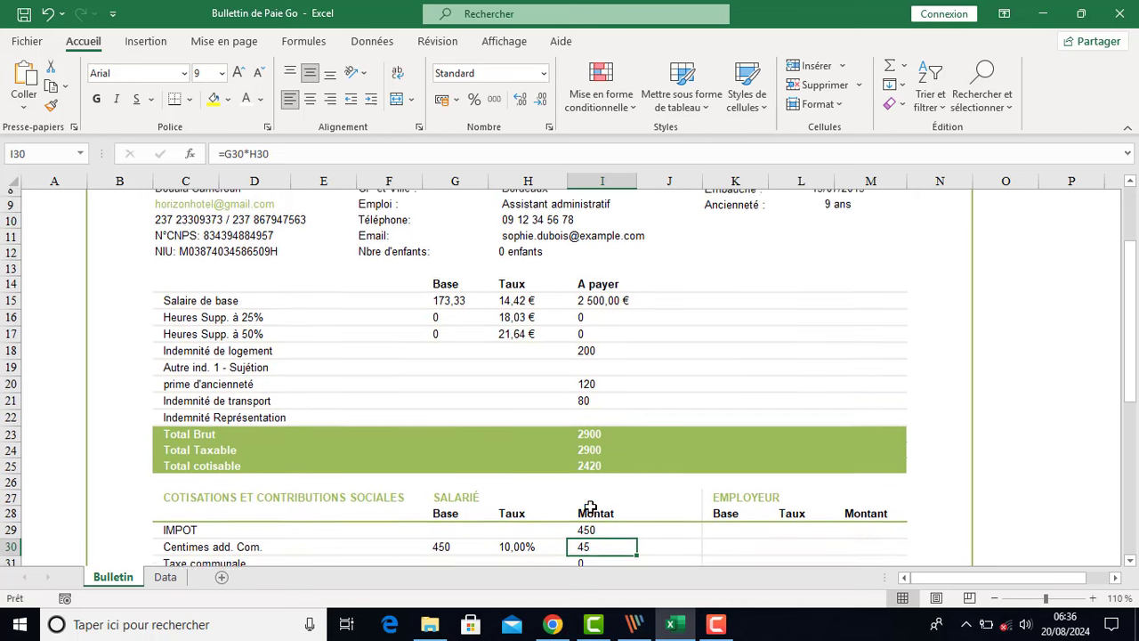
click(455, 342)
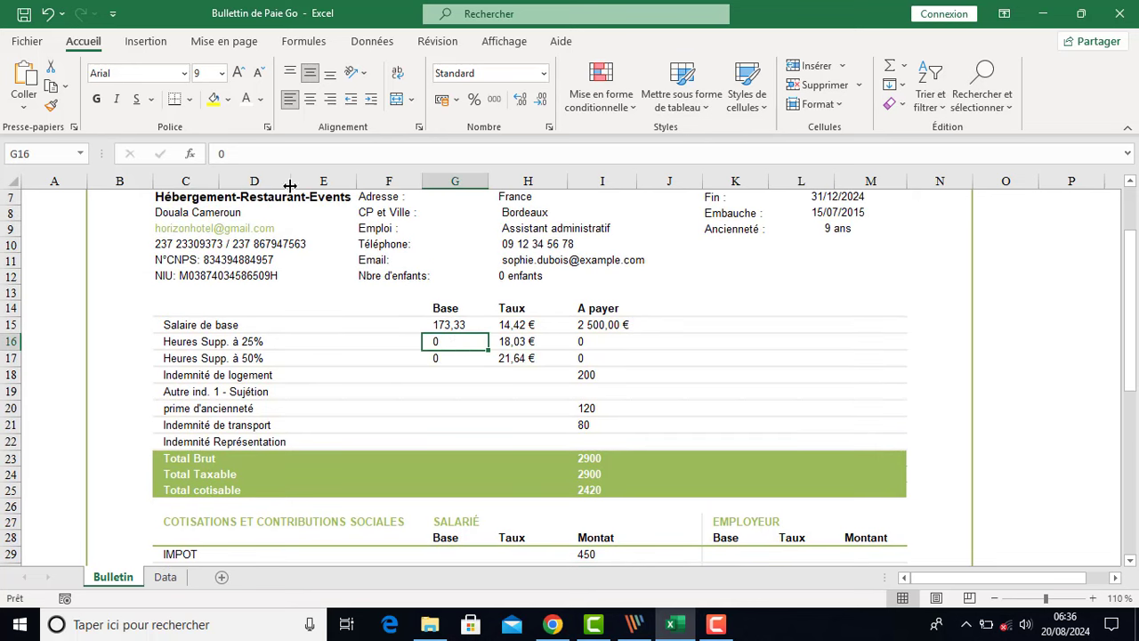
drag(277, 152, 178, 146)
text(=RECHERCHEV(H4;Data!$A$2:$P$6;13;0))
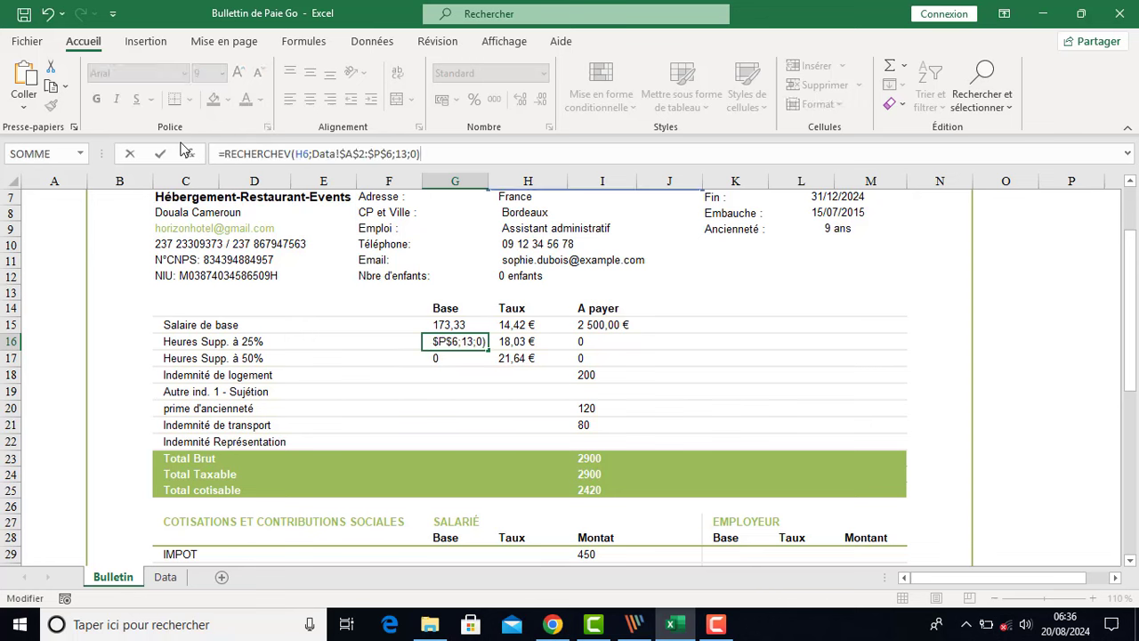
key(Return)
drag(316, 153, 220, 153)
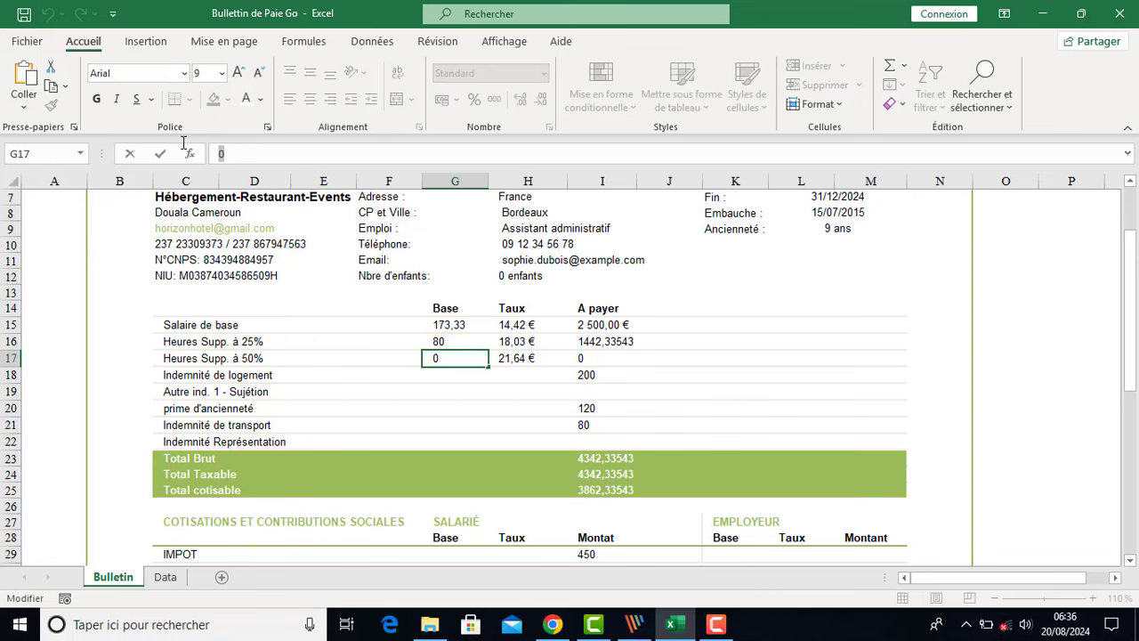
key(ctrl+v)
key(Return)
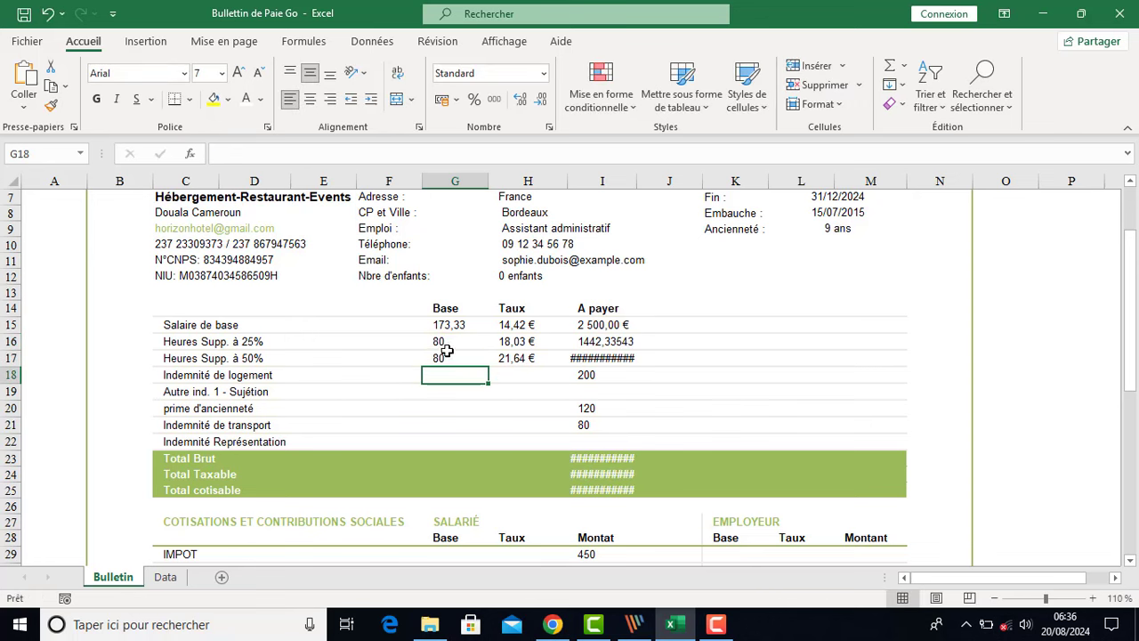
Change the column index in the 25% overtime Base lookup (G16) to 15
click(445, 342)
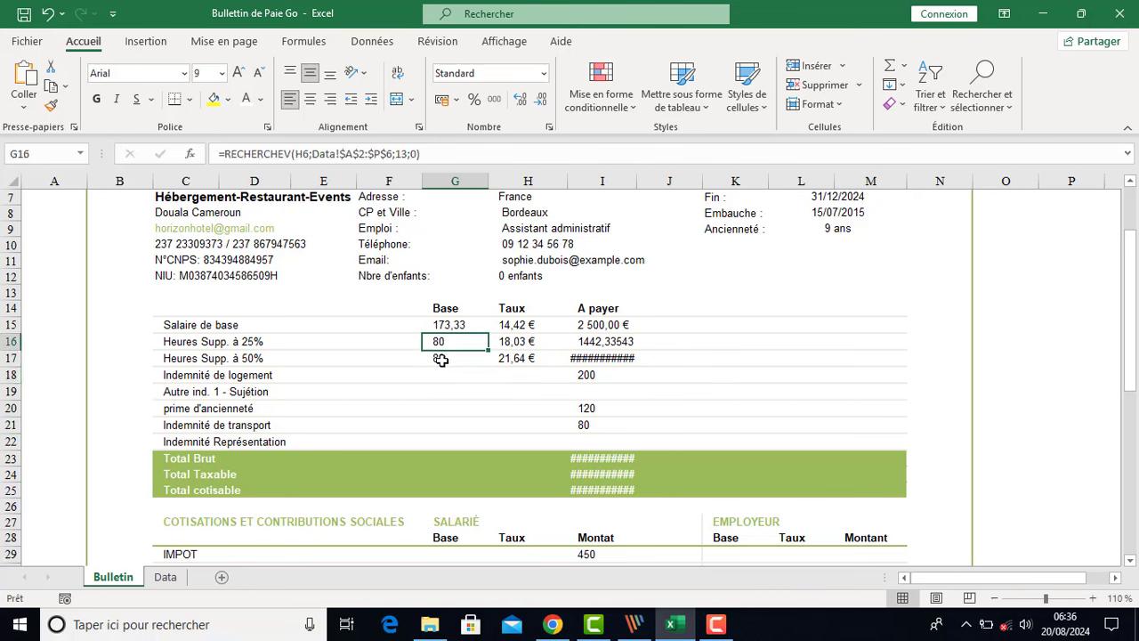
click(407, 154)
key(BackSpace)
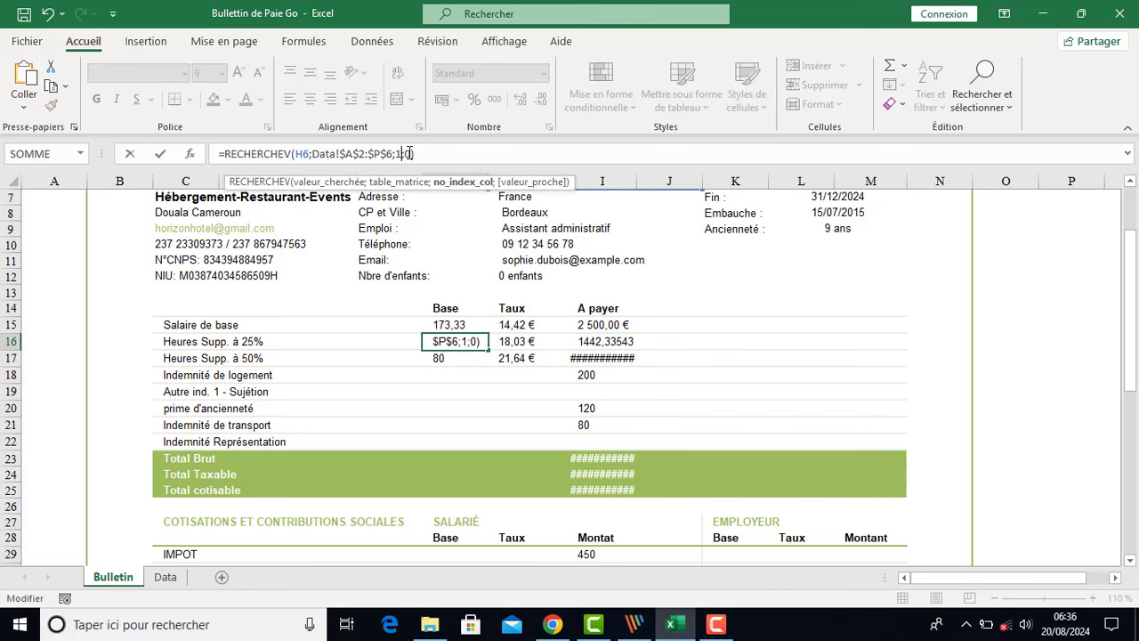
text(5)
key(Return)
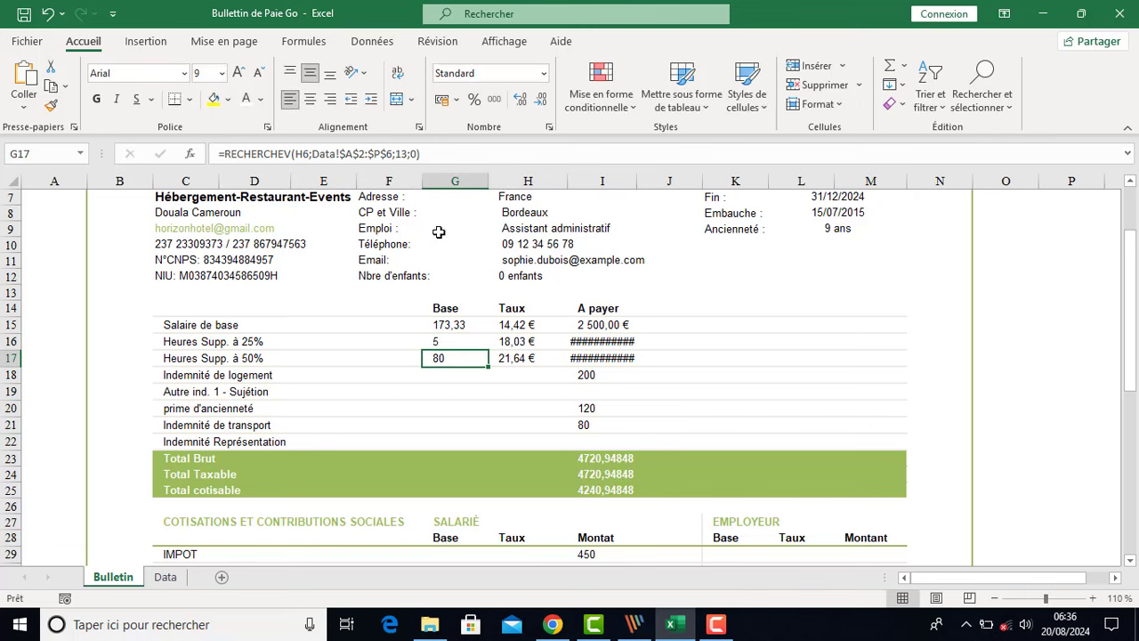
Change the column index in the 50% overtime Base lookup (G17) to 16
click(408, 154)
key(BackSpace)
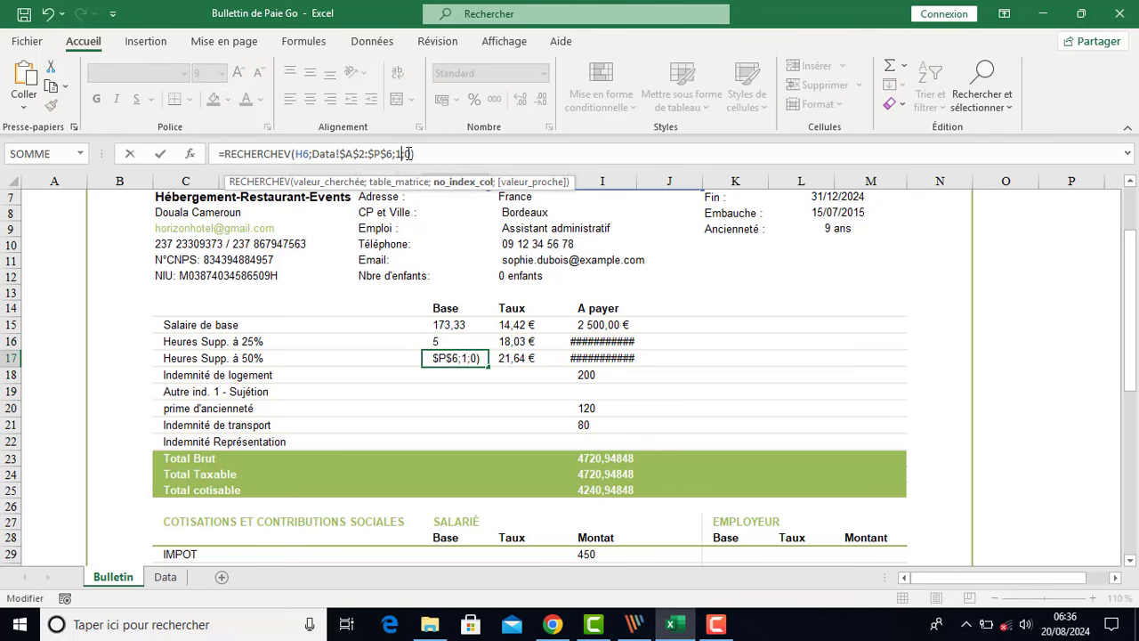
text(6)
key(Return)
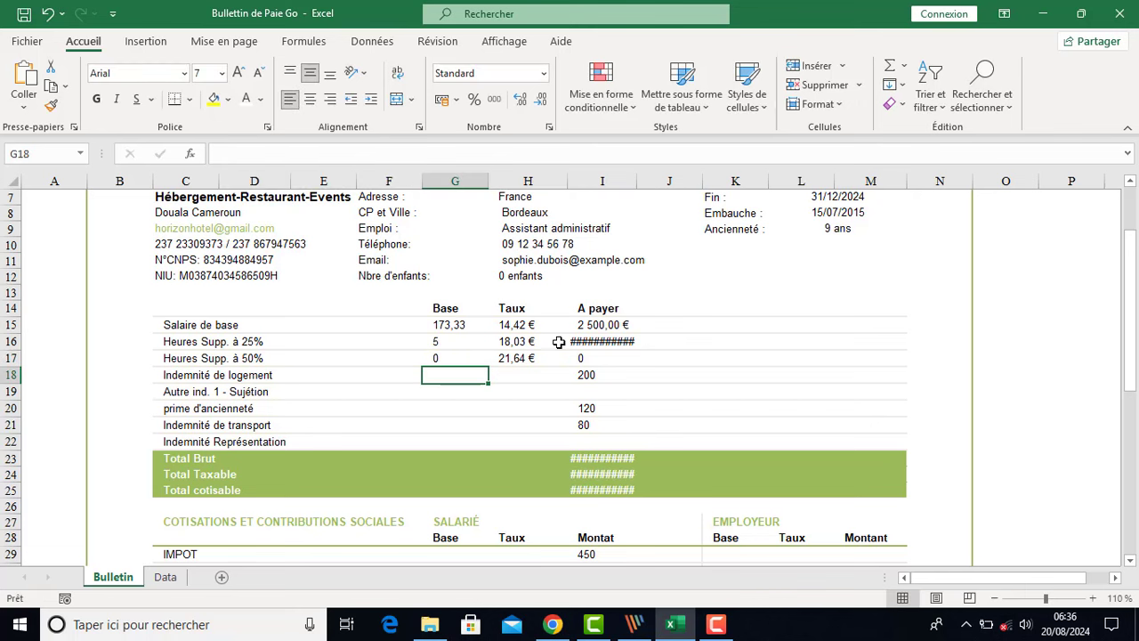
Reduce the 25% overtime amount payable (I16) to two decimal places
click(607, 345)
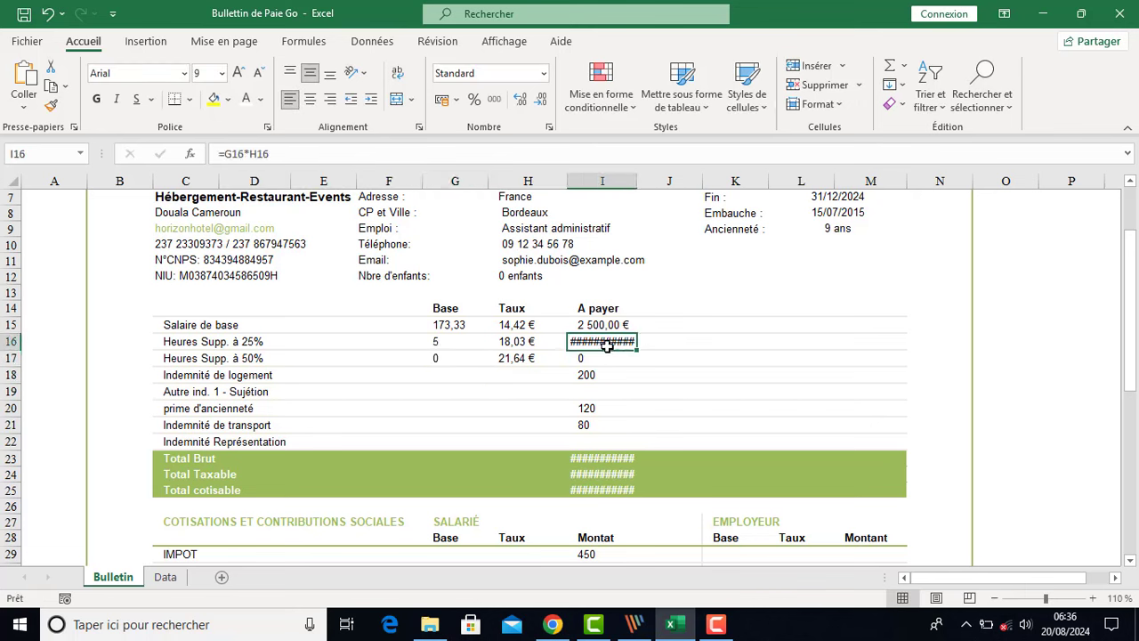
click(540, 100)
click(541, 100)
click(541, 100)
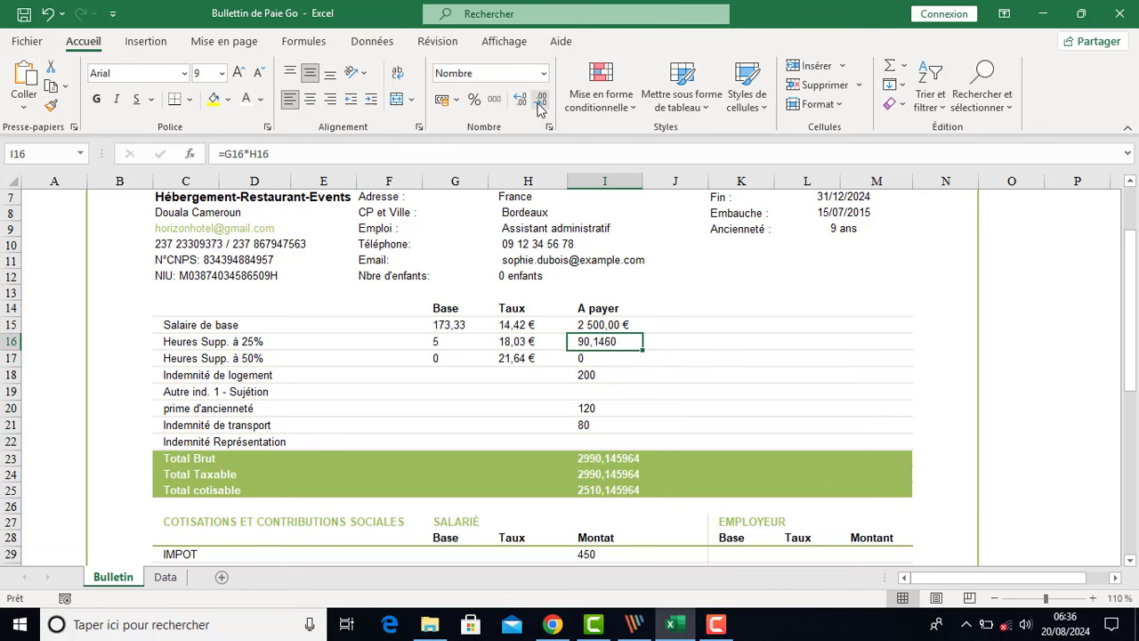
click(540, 102)
click(540, 101)
click(652, 412)
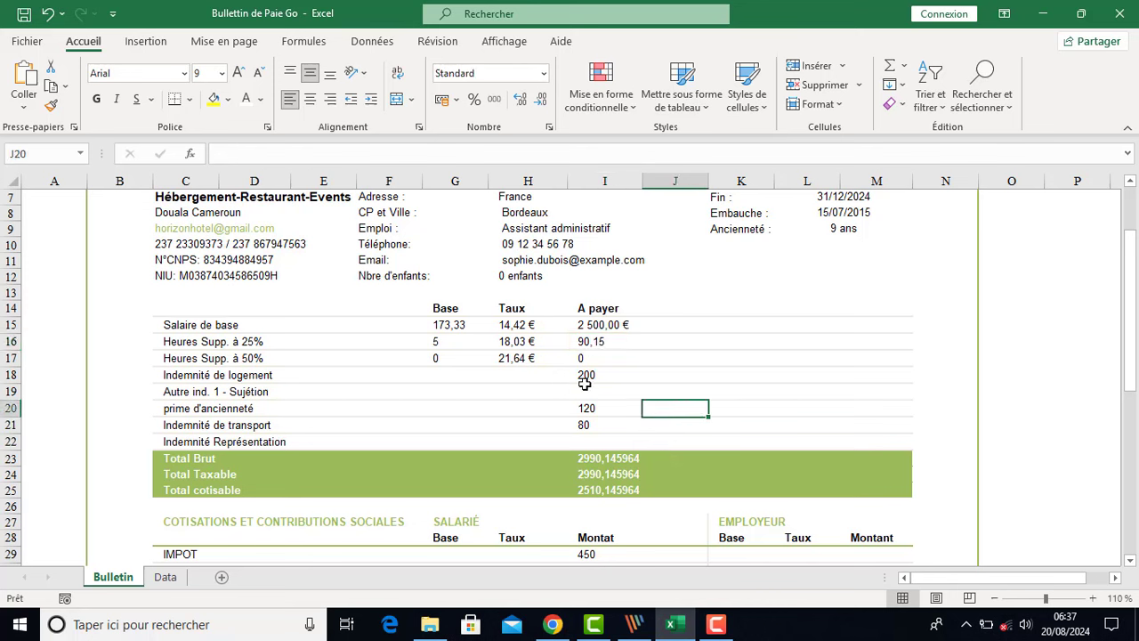
Apply the Monétaire number format to the A payer amounts from Heures Supp. à 25% through Indemnité Représentation (I16:I22)
drag(602, 341, 611, 437)
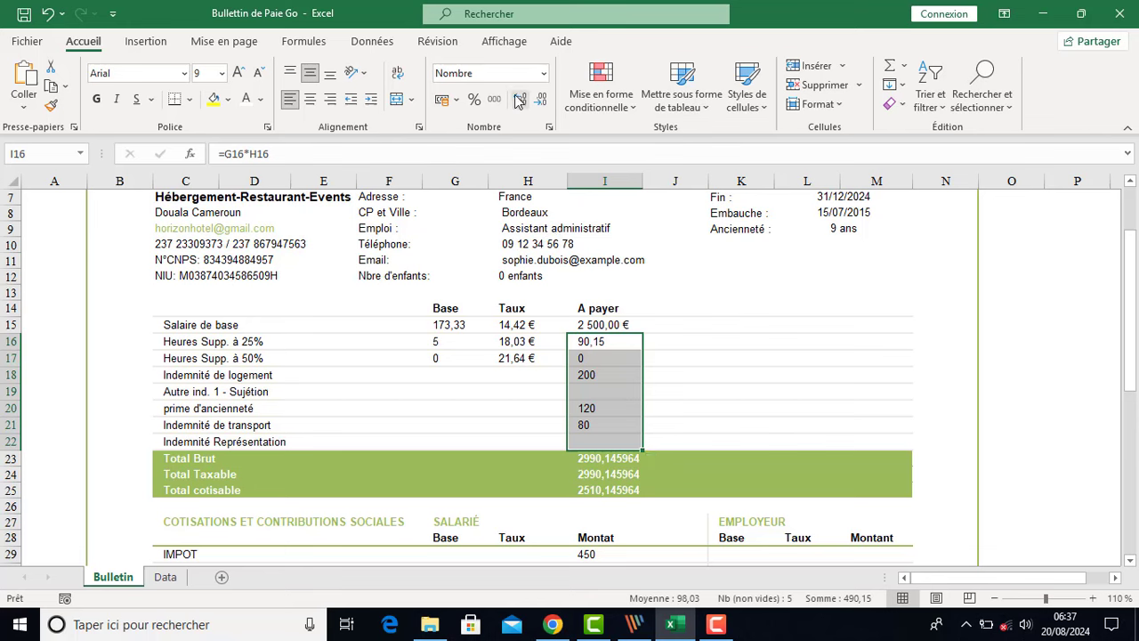
click(543, 73)
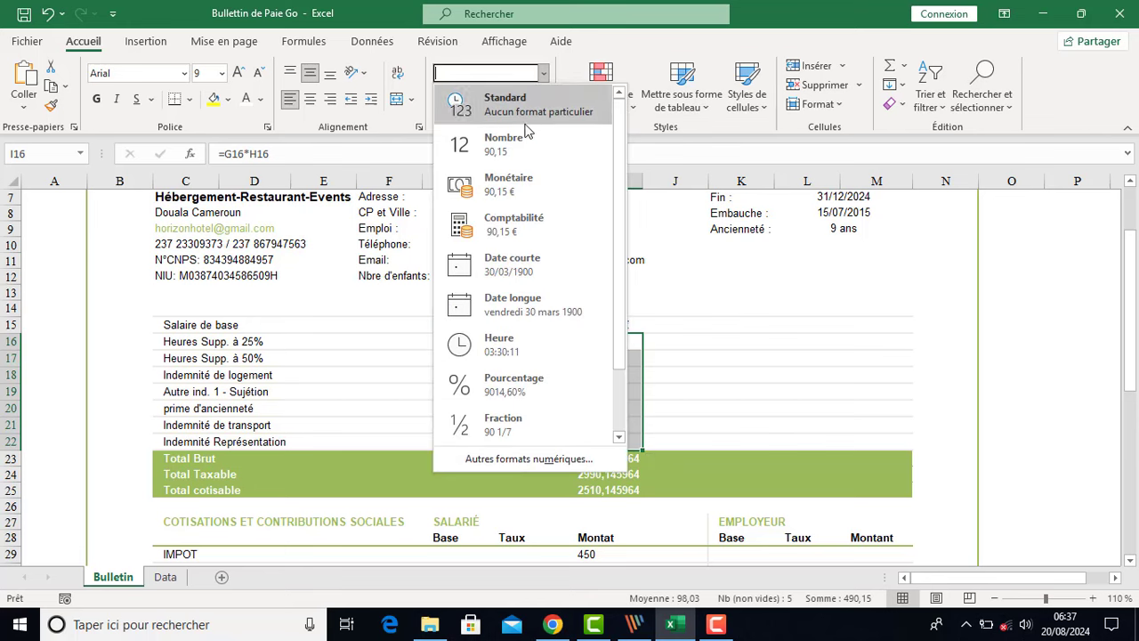
click(524, 185)
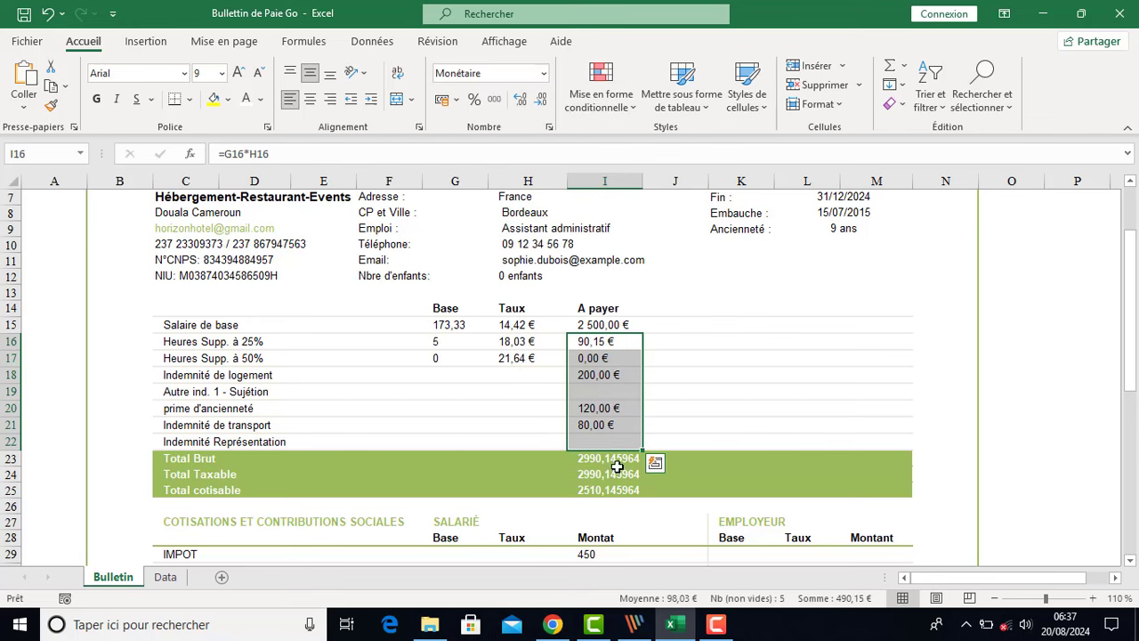
Reduce the Total Brut, Total Taxable and Total cotisable amounts (I23:I25) to two decimals and format them as Monétaire
drag(615, 465, 615, 487)
click(540, 98)
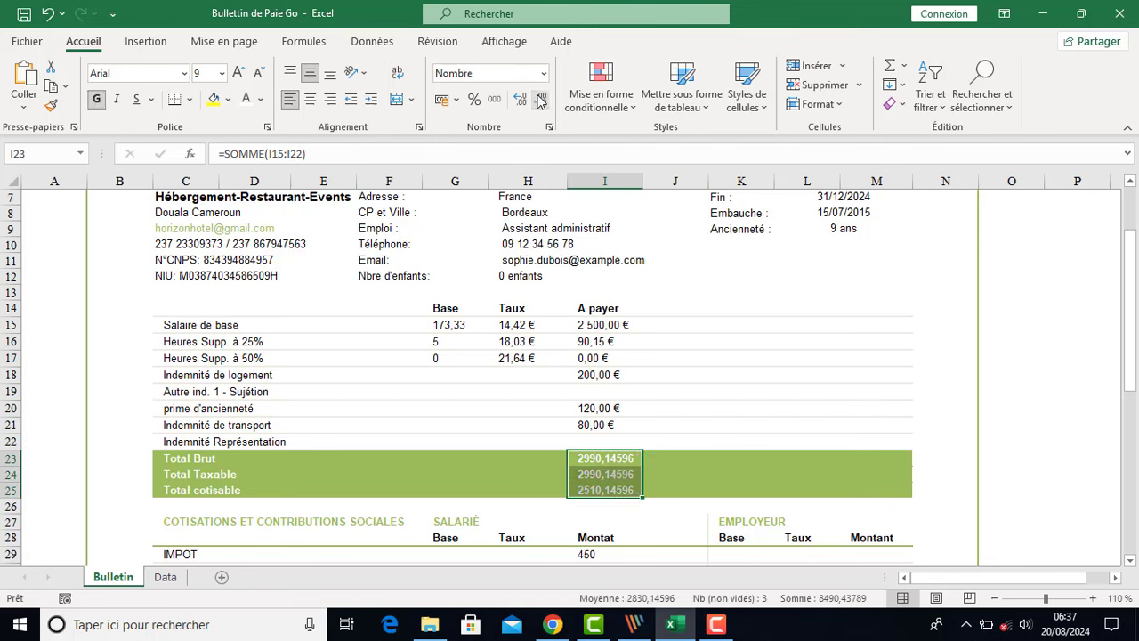
click(541, 99)
click(540, 99)
click(541, 99)
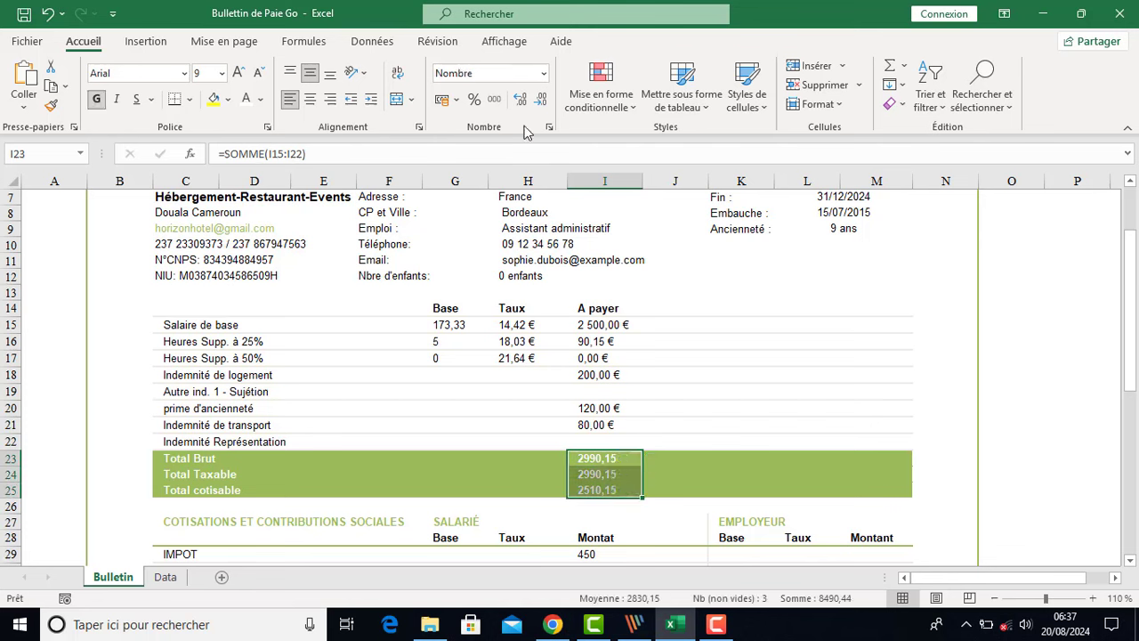
click(544, 73)
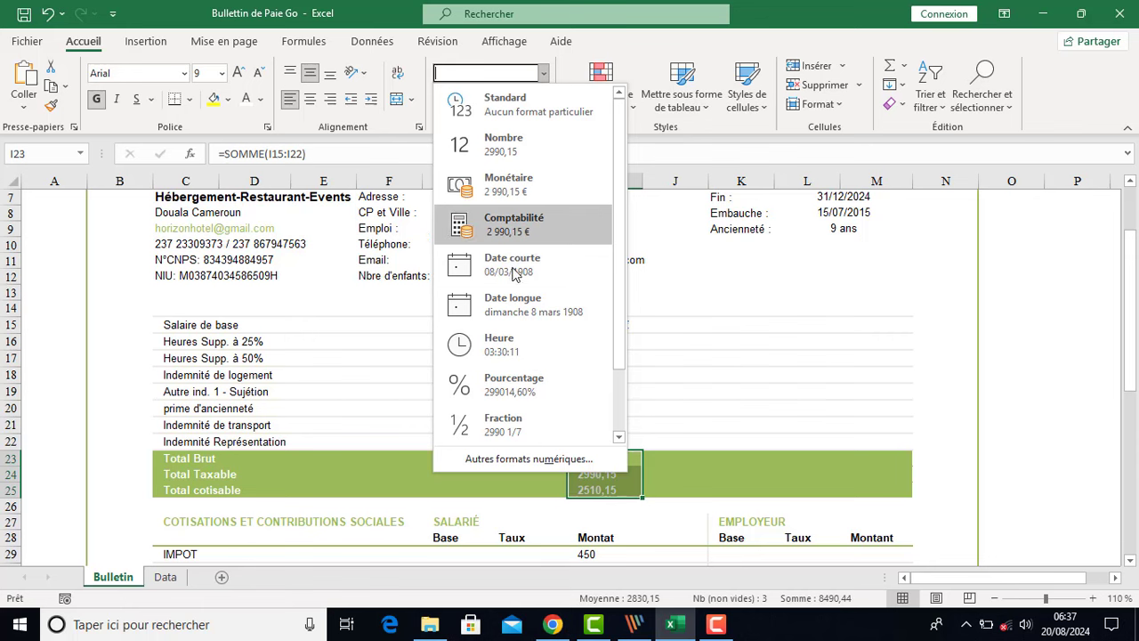
click(525, 194)
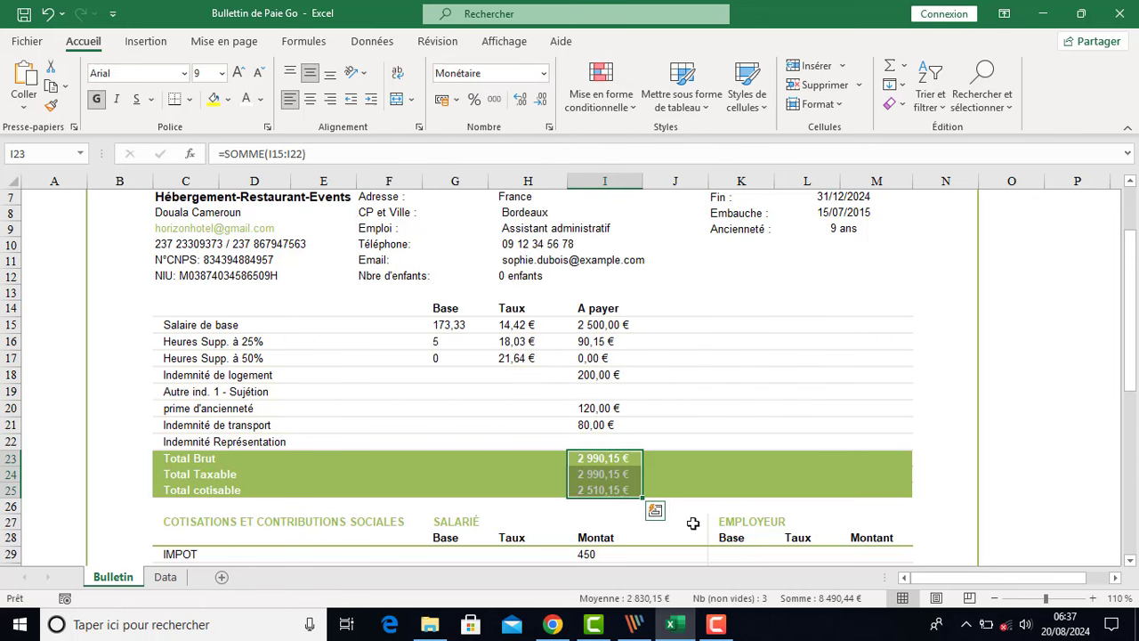
Apply the Monétaire format to the employee contribution amounts from IMPOT to Cédit foncier (I29:I32)
scroll(581, 503, down, 1)
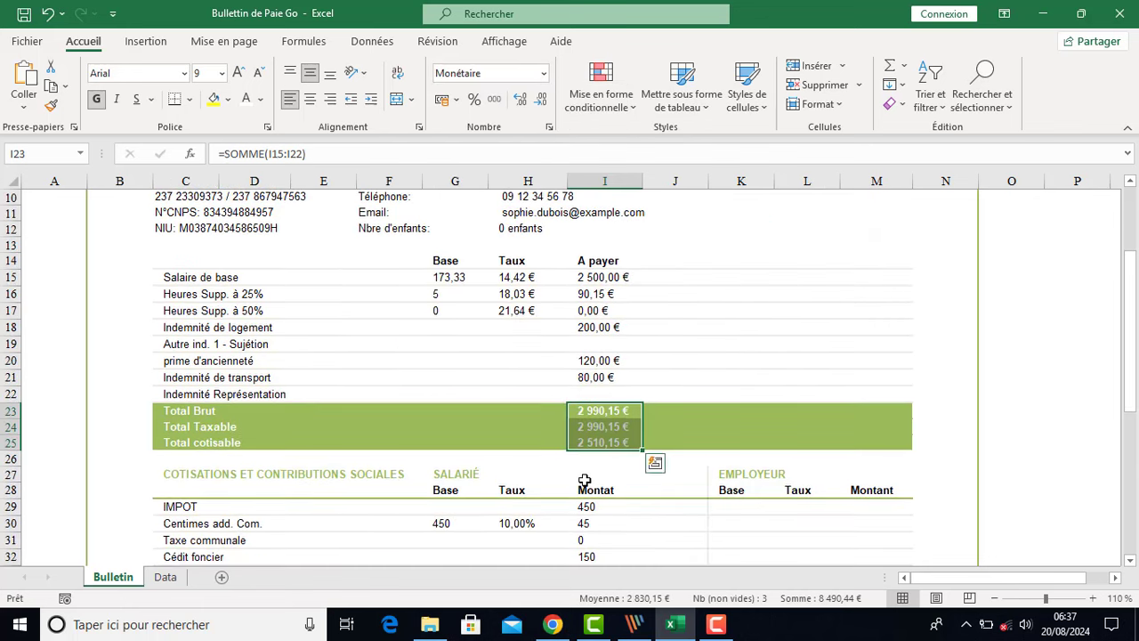
scroll(583, 483, down, 1)
scroll(585, 475, down, 1)
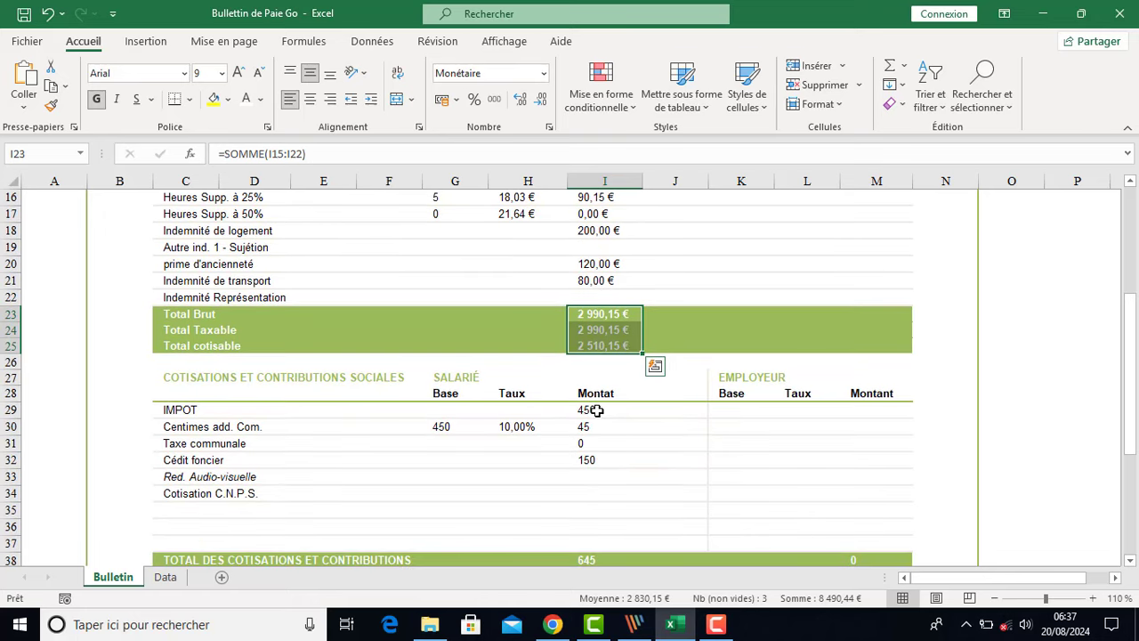
drag(596, 411, 602, 460)
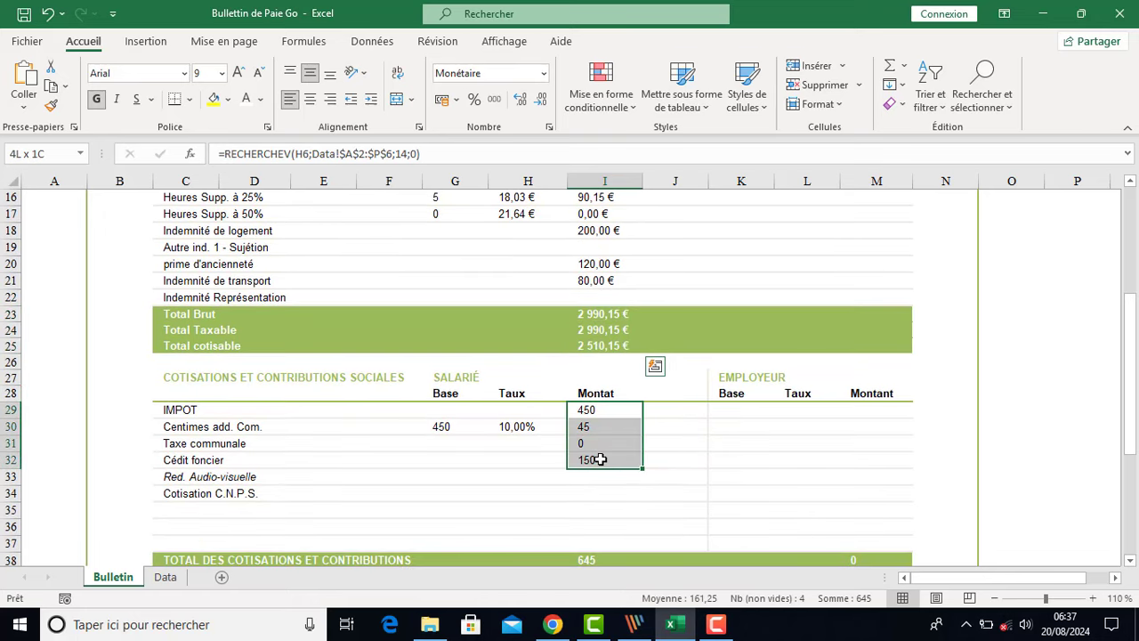
click(543, 74)
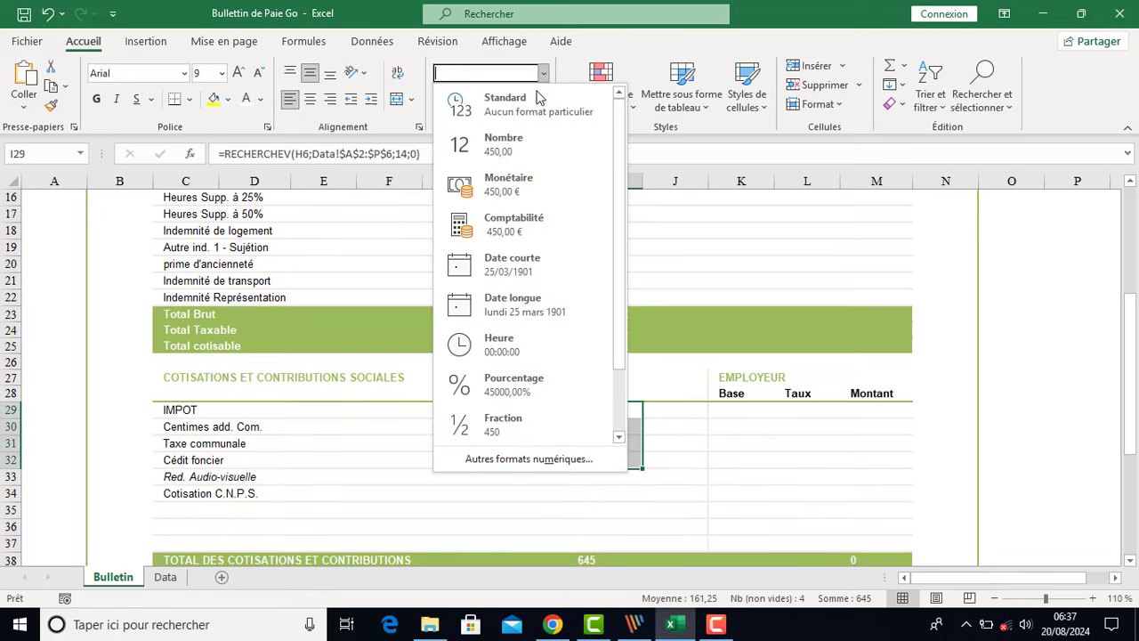
click(538, 197)
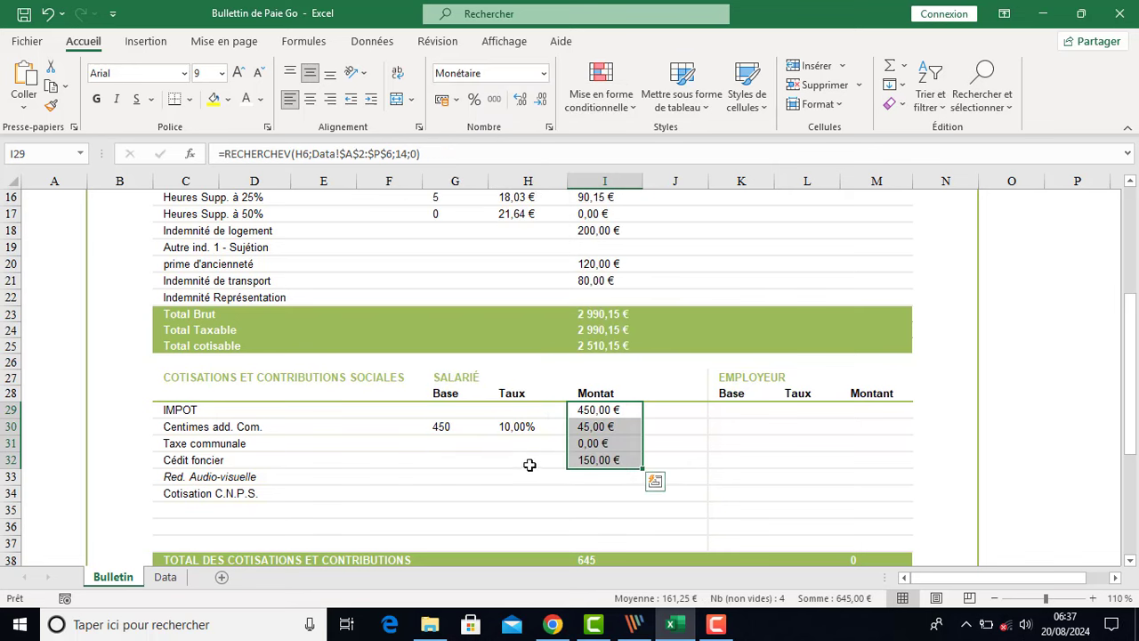
click(595, 410)
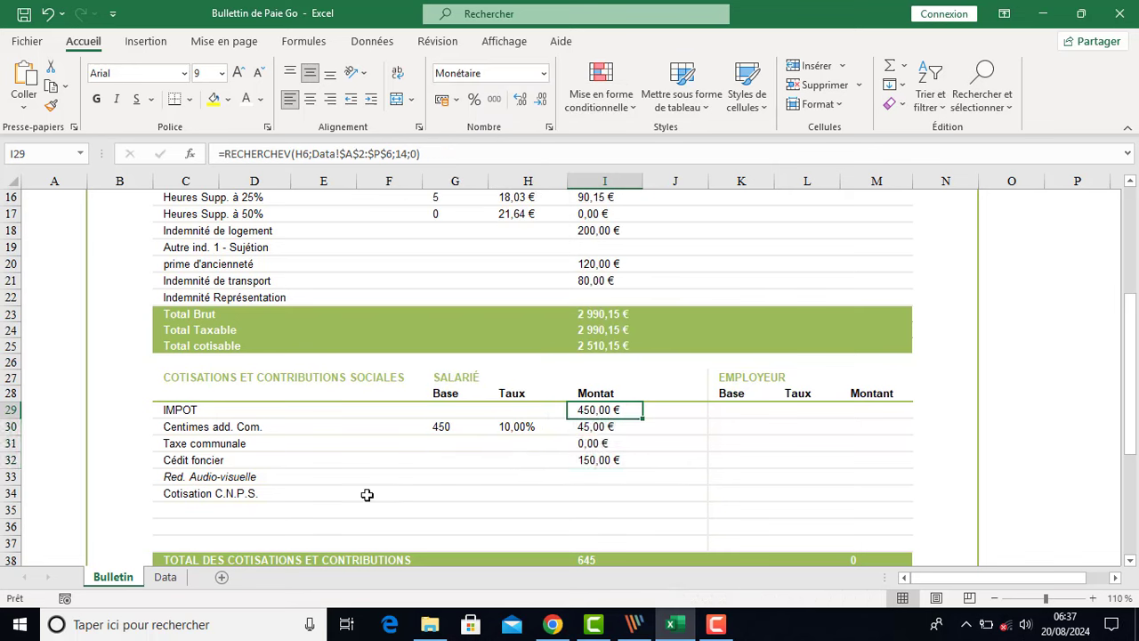
Examine the Mode de règlement entry (E43) and the formula behind the Date cell (E44)
scroll(629, 506, down, 4)
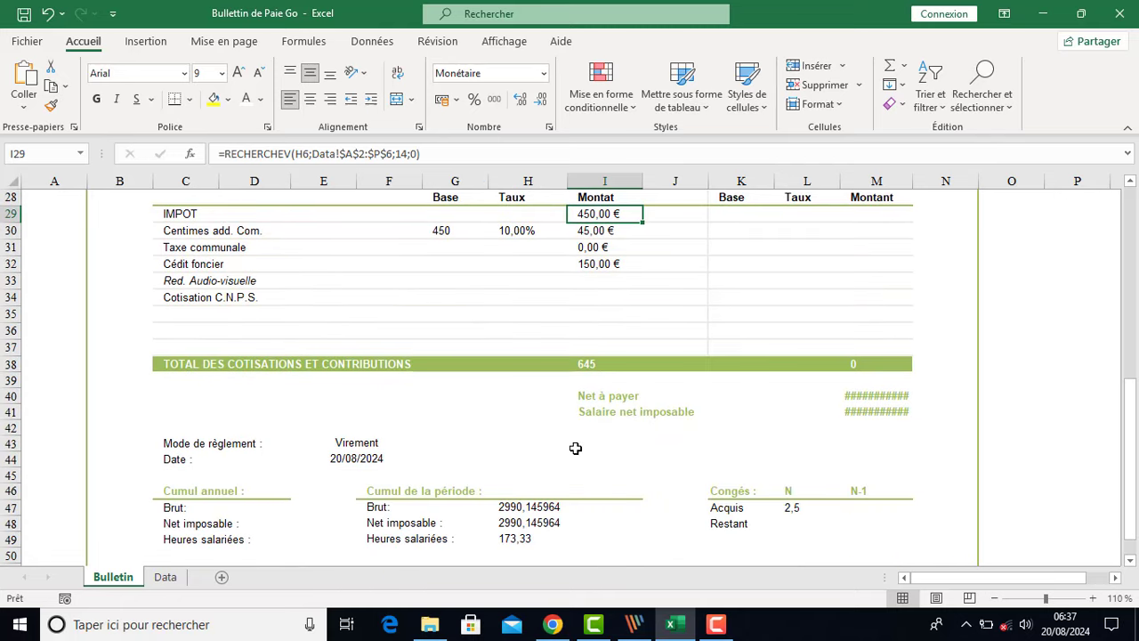
scroll(593, 454, down, 1)
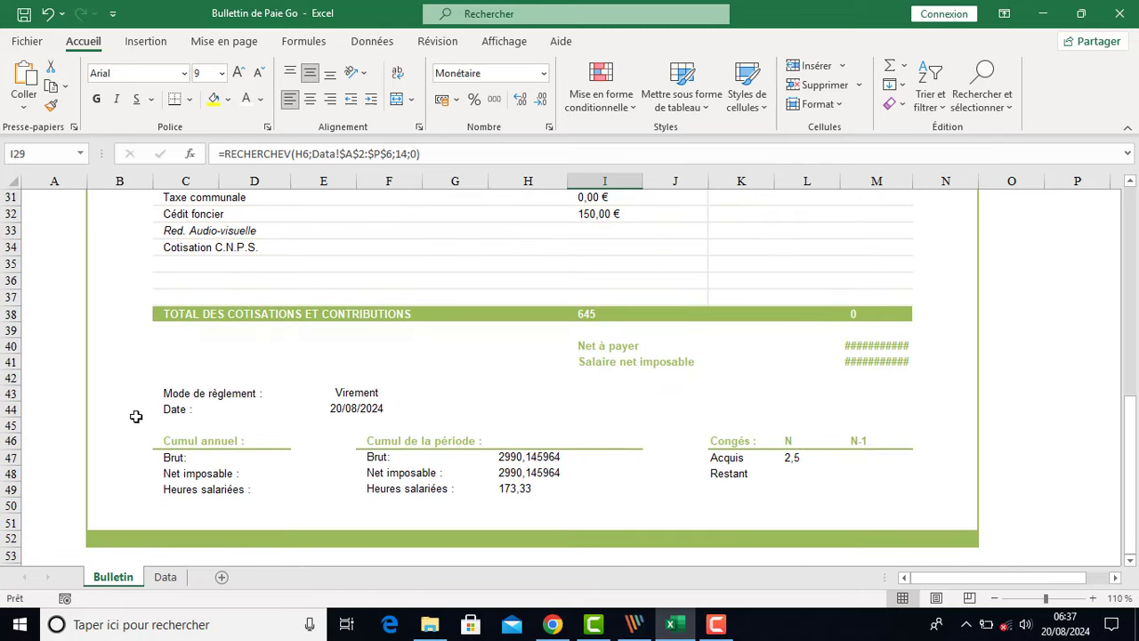
click(362, 394)
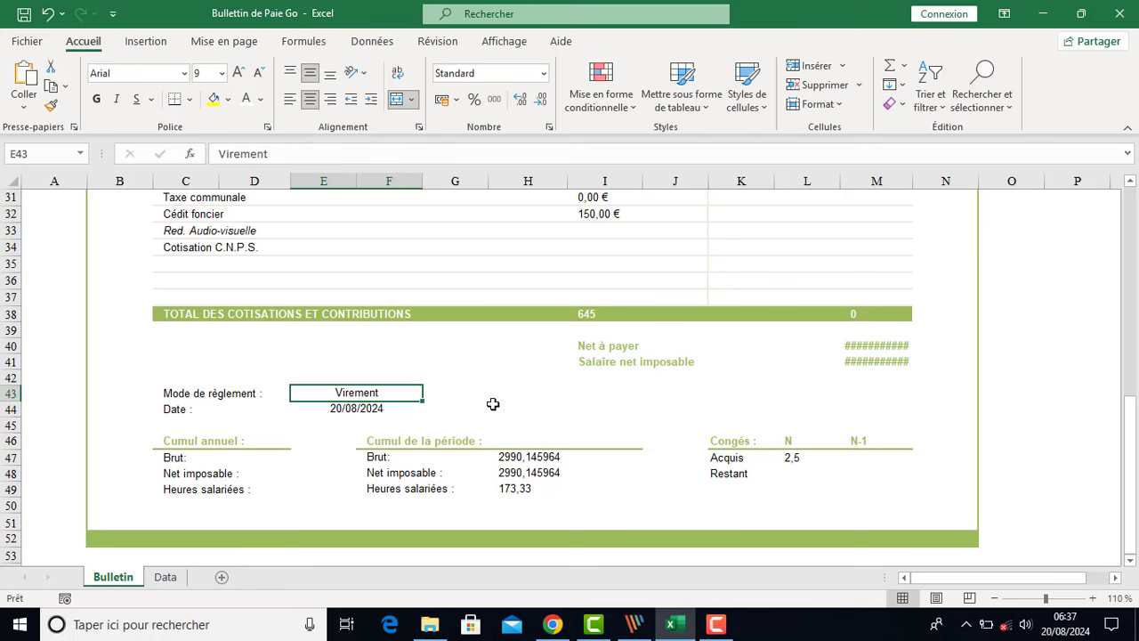
click(371, 408)
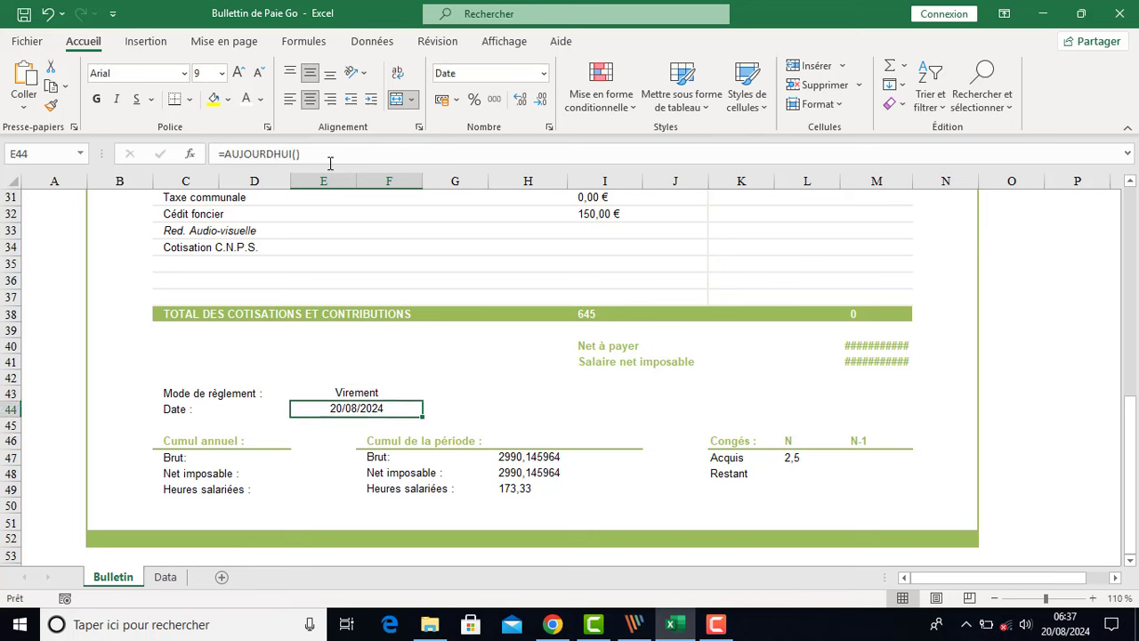
drag(315, 155, 144, 151)
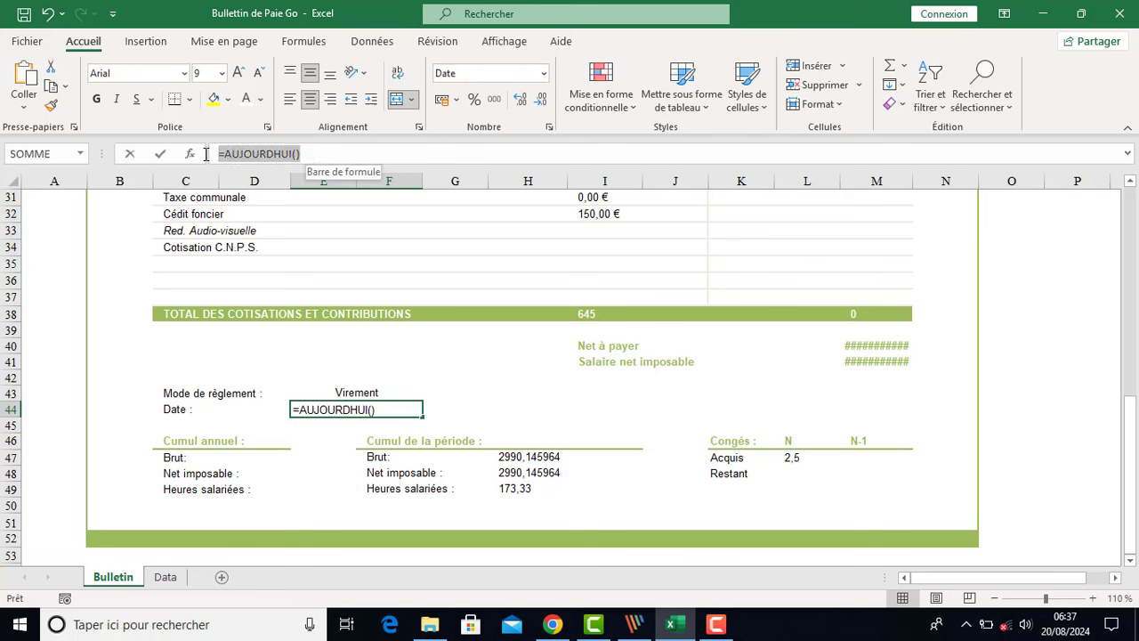
key(Return)
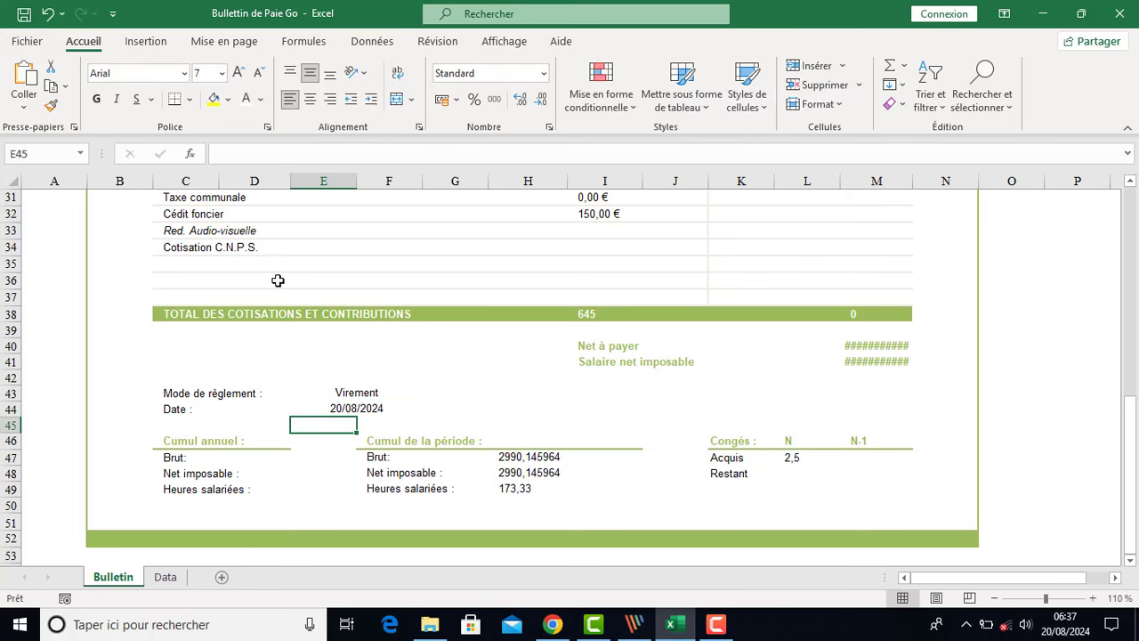
Check which cells the Cumul de la période amounts (H47:H49) reference, tracing Heures salariées back to its base hours in G15
click(496, 461)
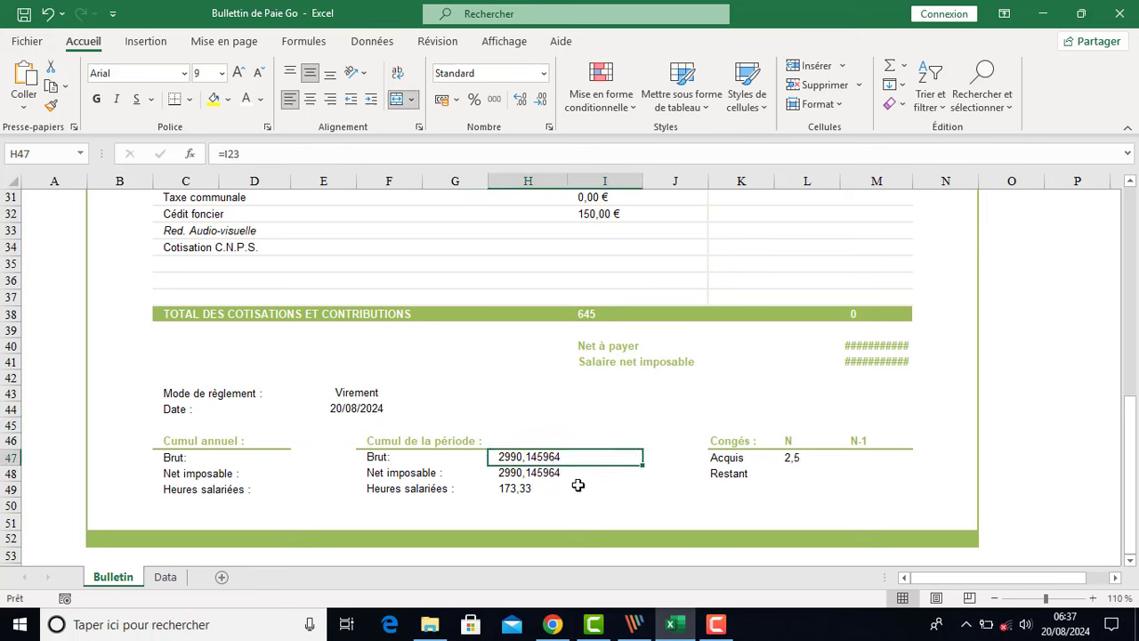
key(Down)
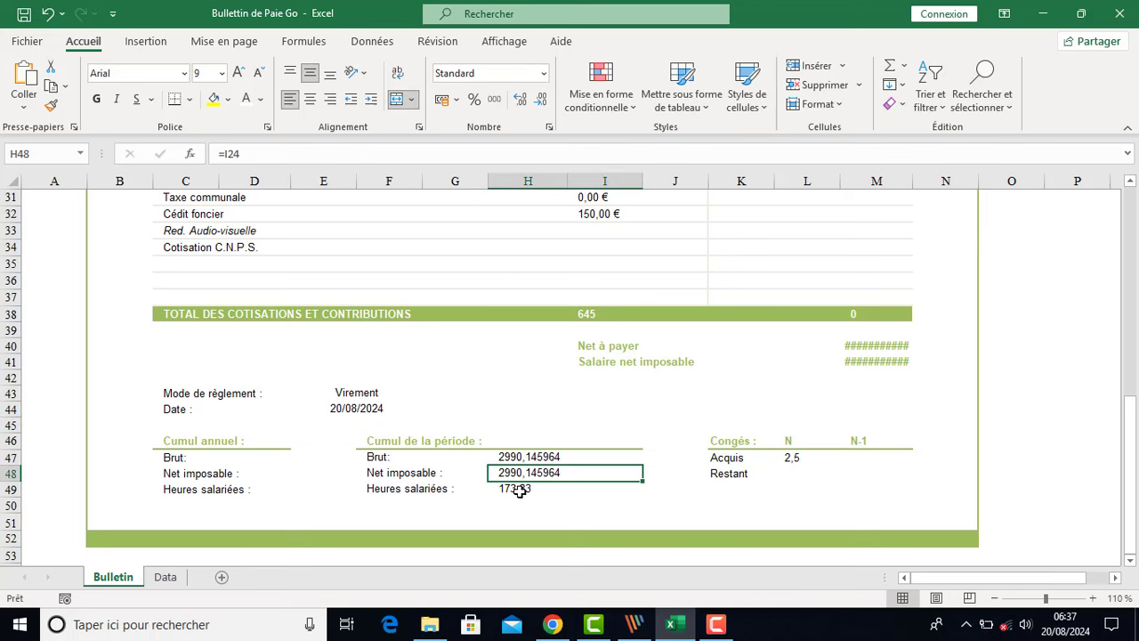
key(Down)
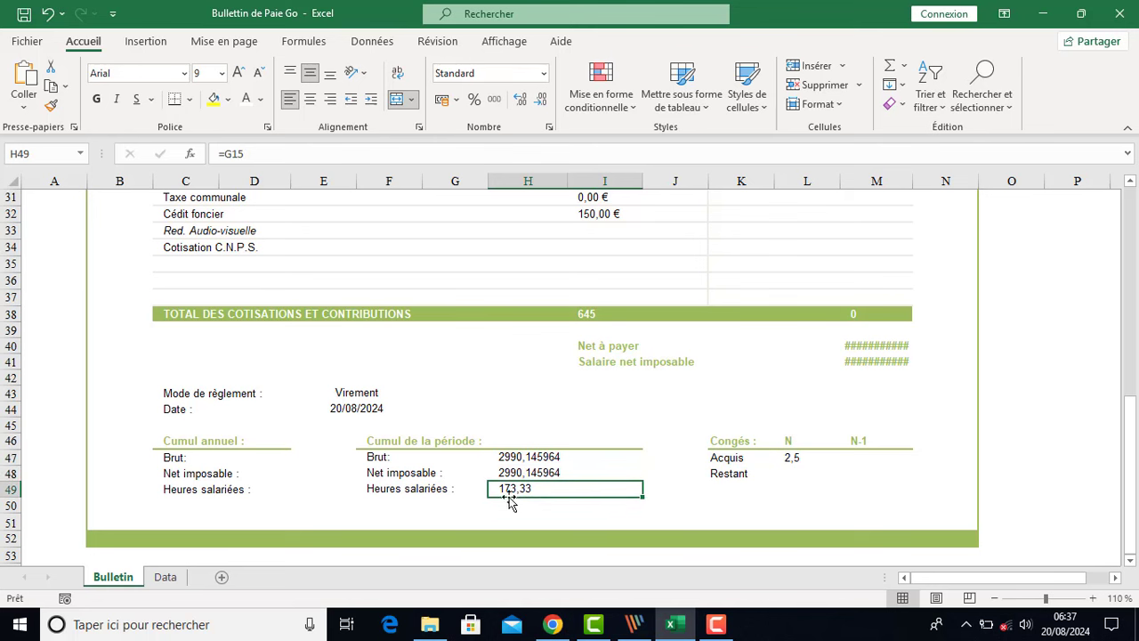
scroll(527, 502, up, 2)
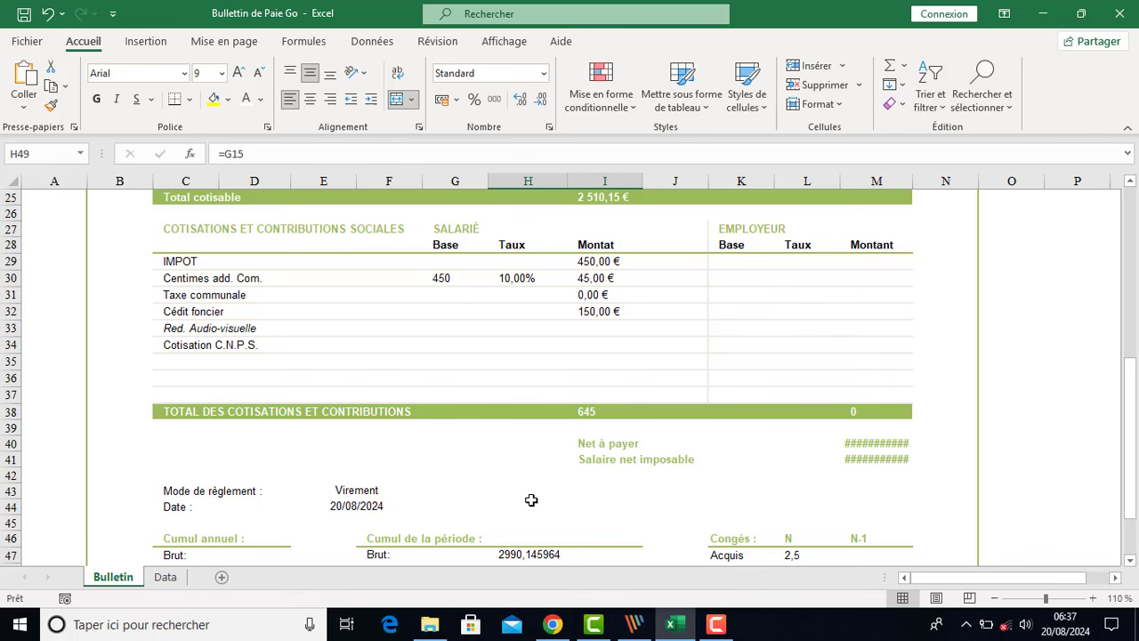
scroll(532, 500, up, 6)
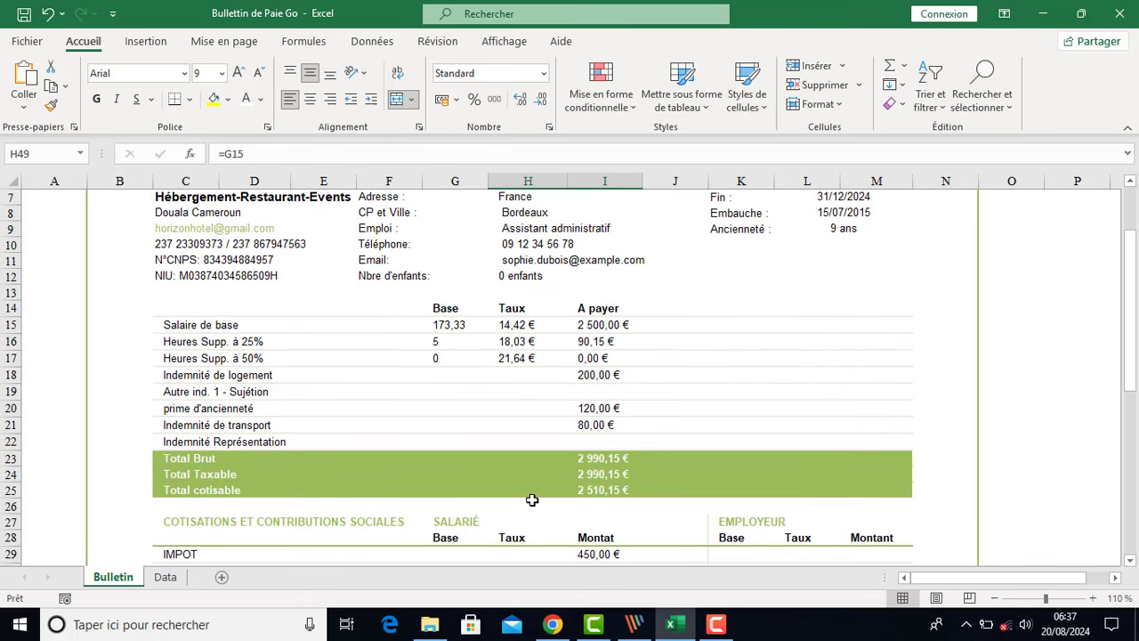
click(451, 325)
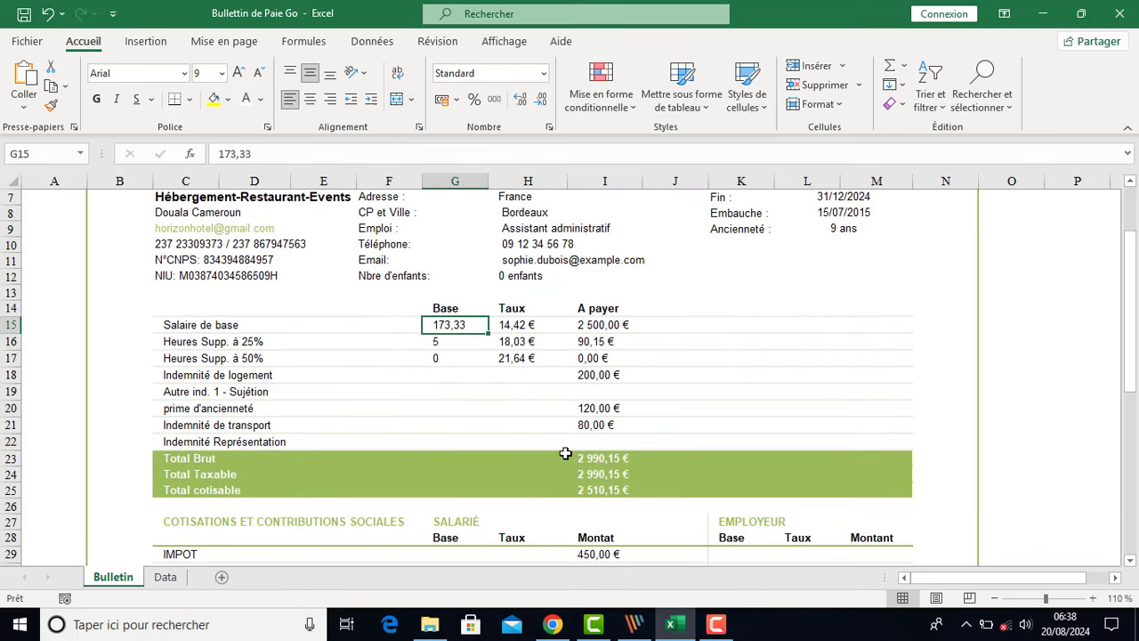
Reduce the Net à payer and Salaire net imposable amounts (M40:M41) to two decimals and format them as Monétaire
scroll(565, 454, down, 1)
scroll(565, 454, up, 1)
scroll(565, 454, down, 7)
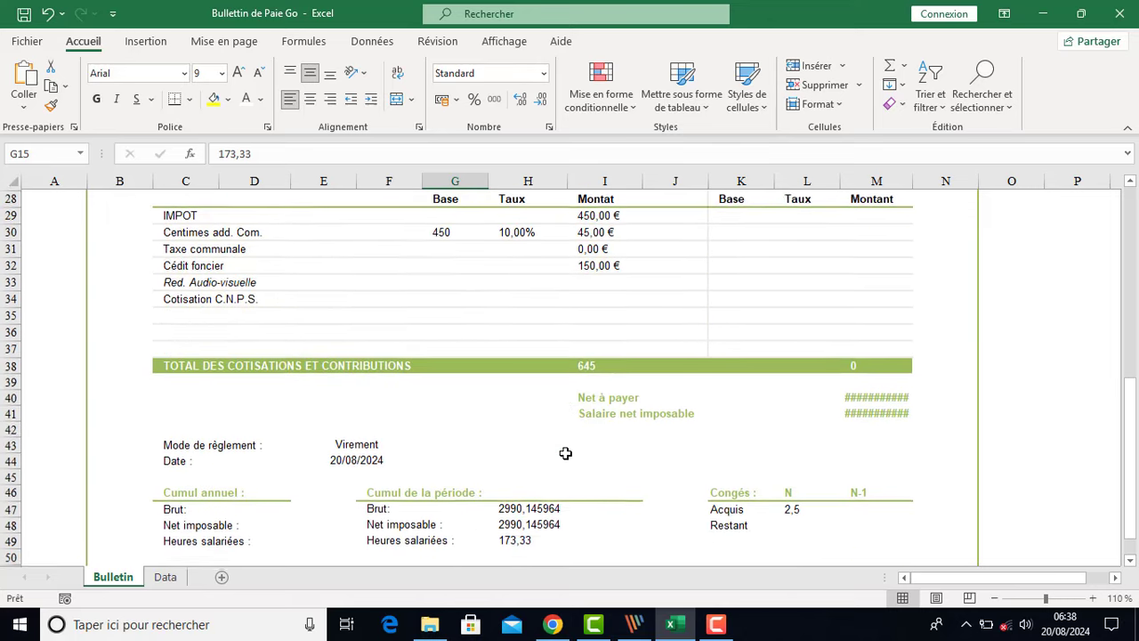
scroll(565, 454, down, 1)
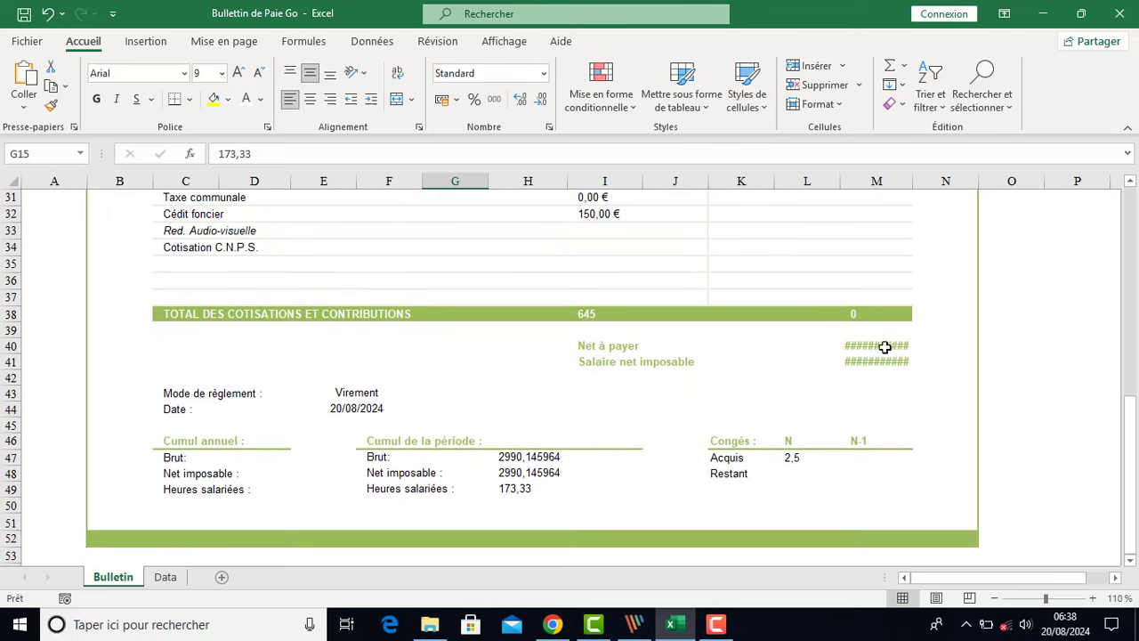
drag(885, 348, 882, 361)
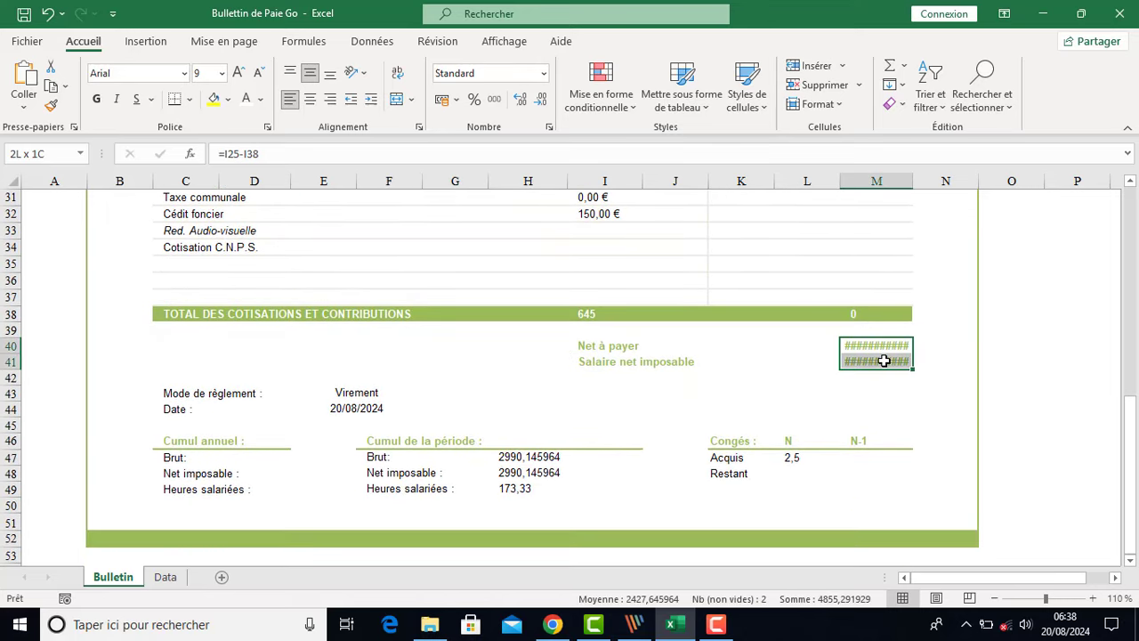
click(541, 100)
click(542, 99)
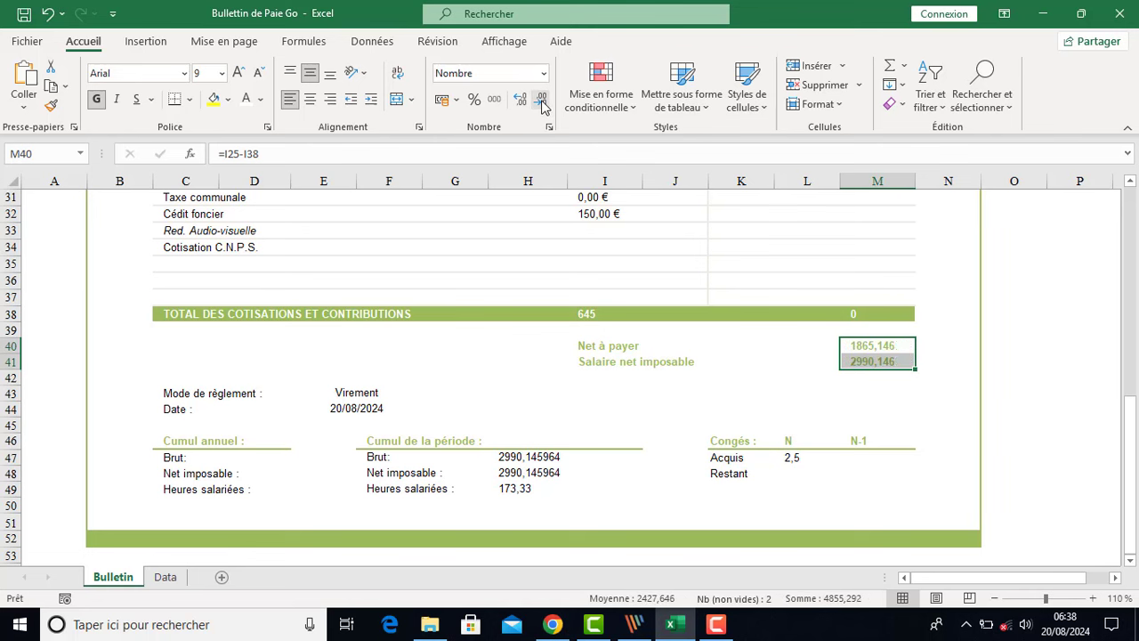
click(543, 73)
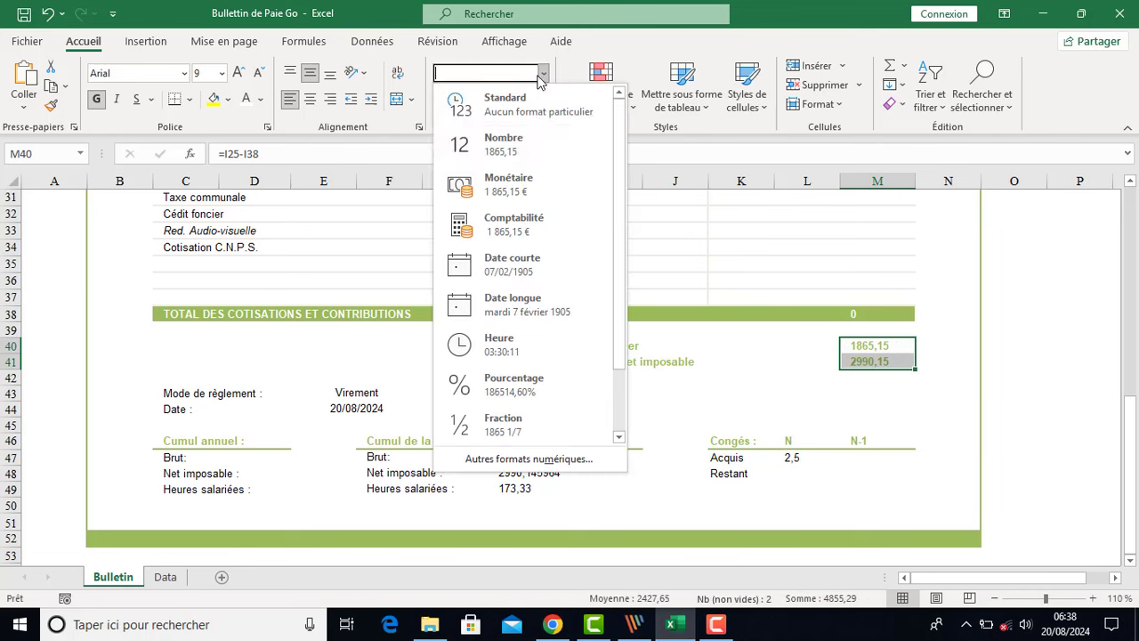
click(510, 185)
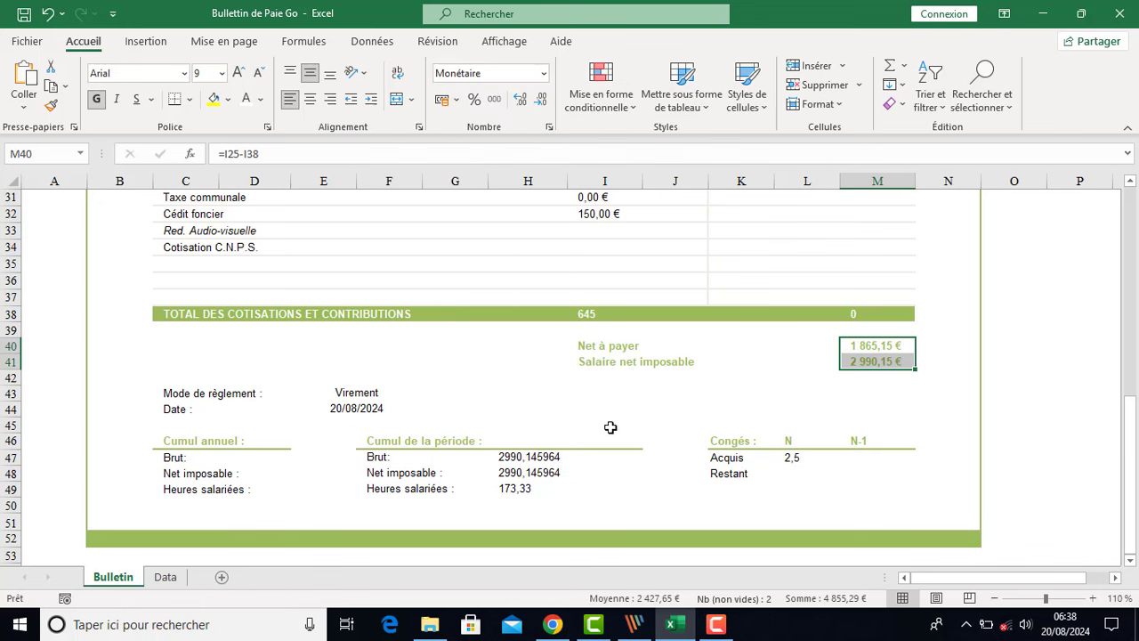
click(792, 409)
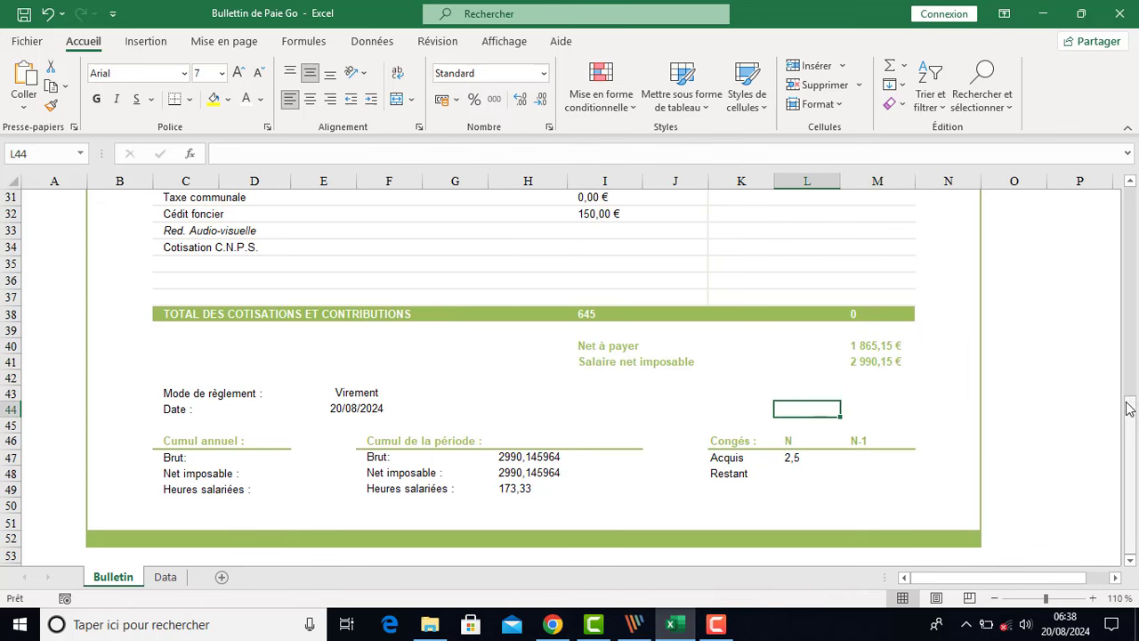
Draw a rounded rectangle about 1.64 cm high and 4.4 cm wide beside the payslip header, outside its border
drag(1134, 420, 1134, 338)
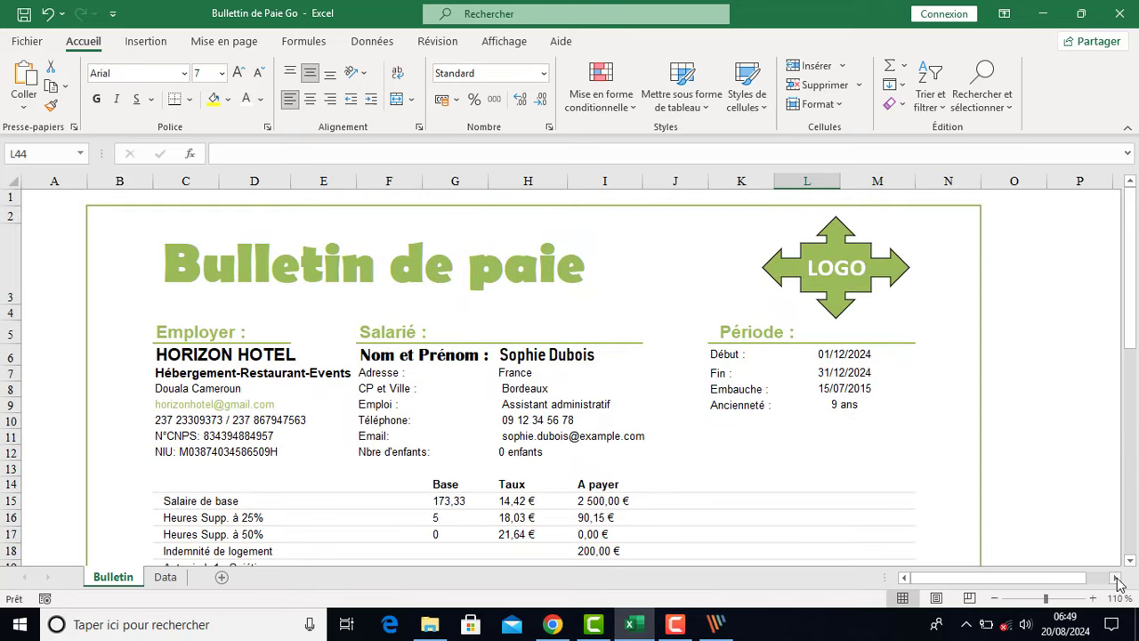
click(1116, 578)
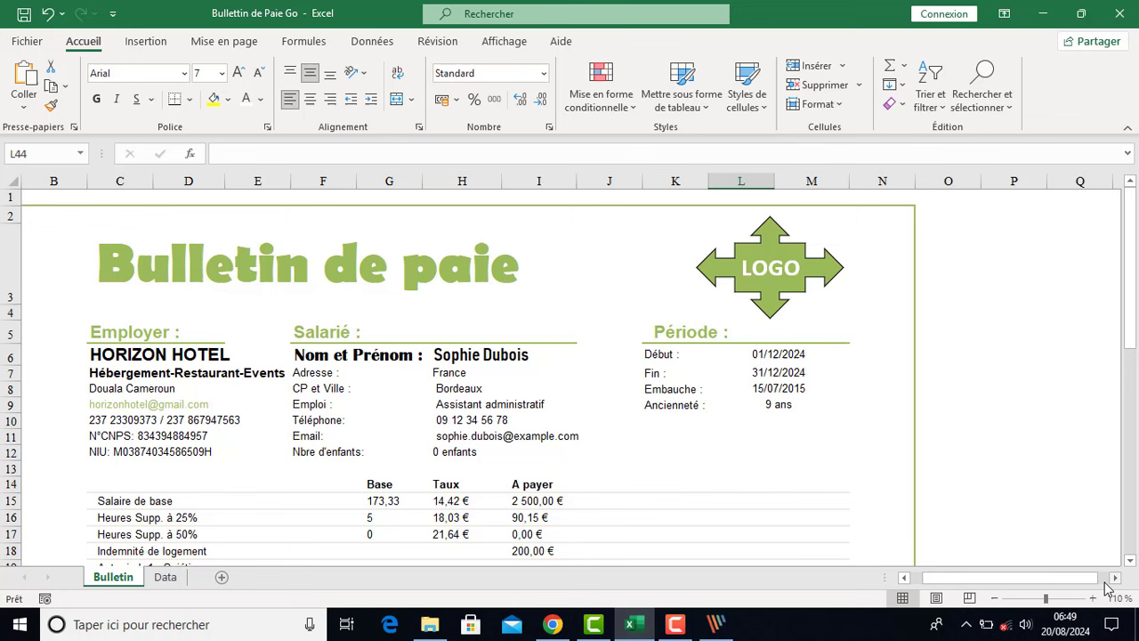
click(141, 41)
click(225, 93)
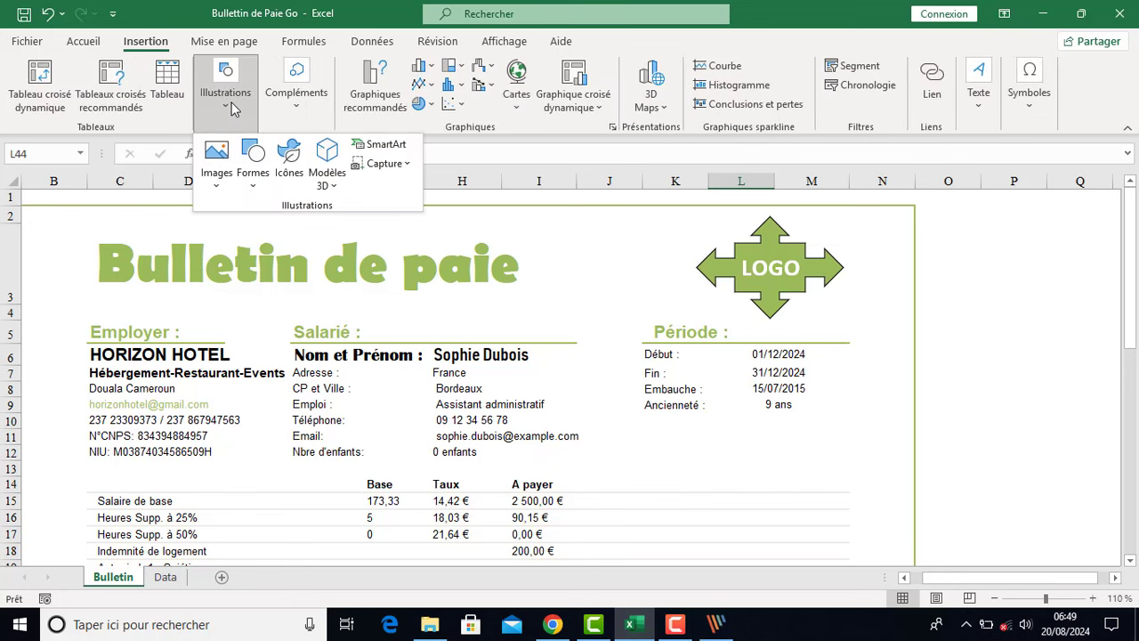
click(254, 169)
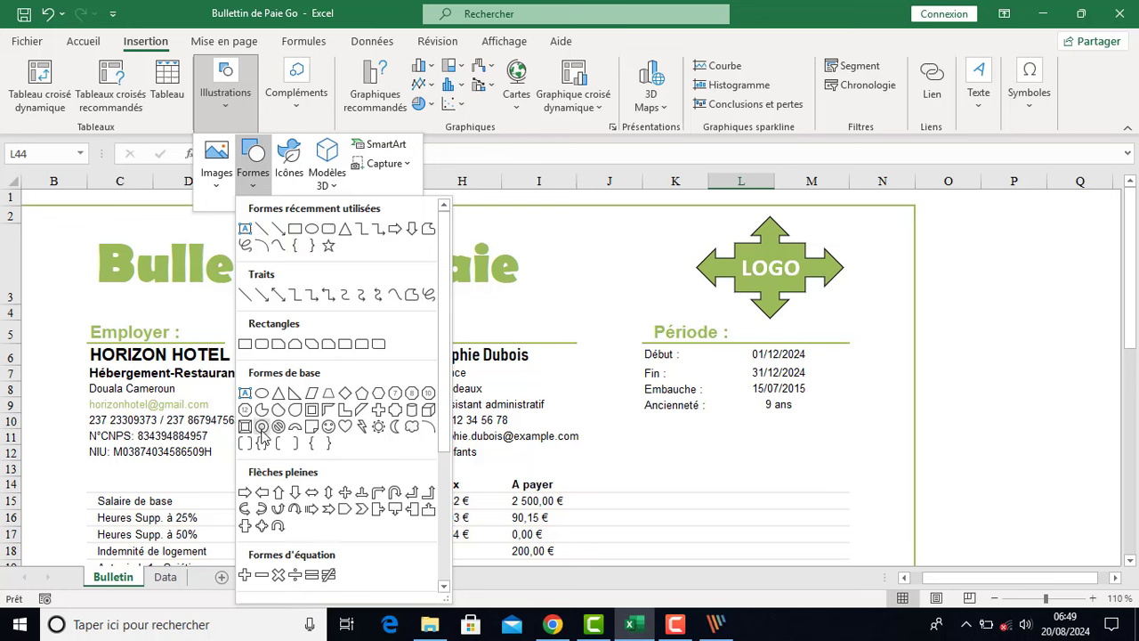
scroll(300, 442, down, 1)
scroll(300, 436, up, 1)
click(311, 230)
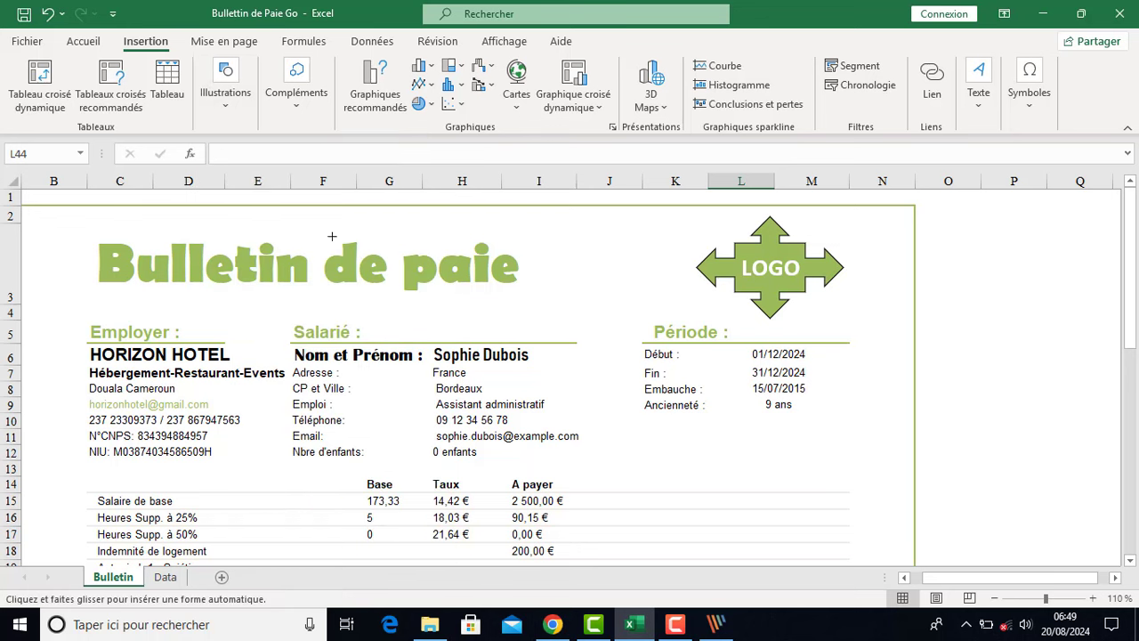
drag(959, 294, 1105, 350)
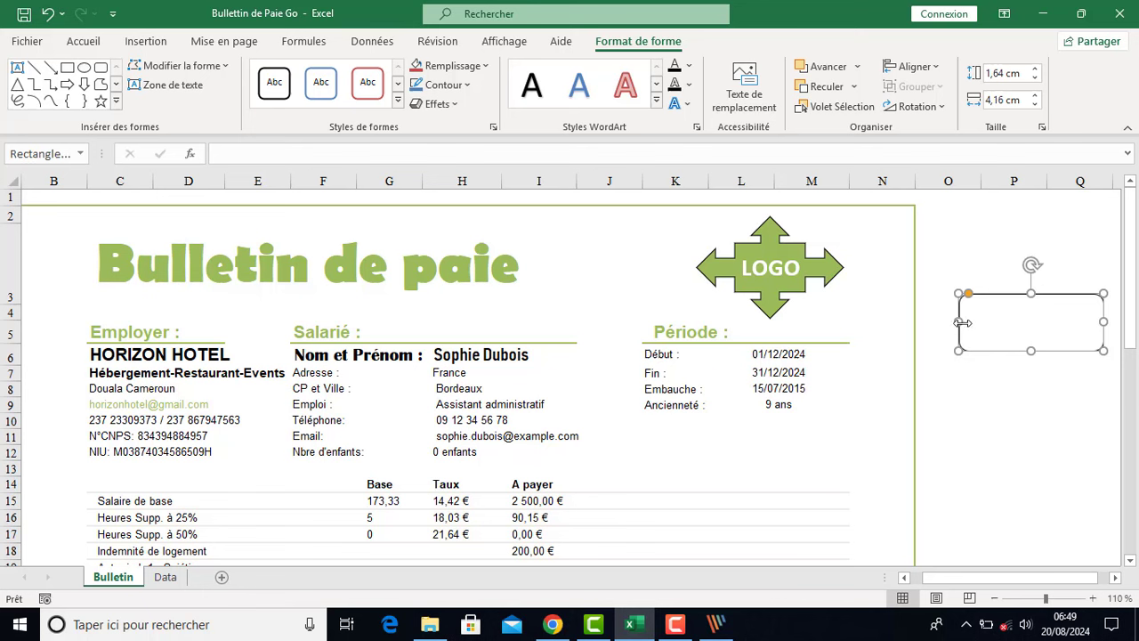
drag(963, 322, 948, 324)
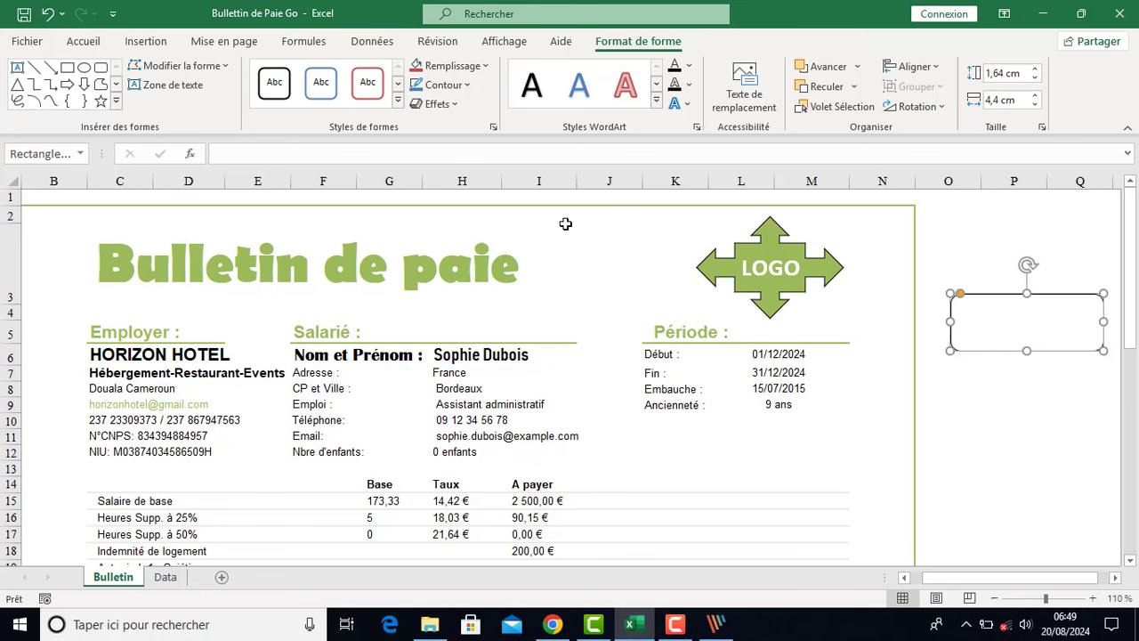
Style the rounded rectangle with the green theme fill and an inner shadow, and label it Imprimer
click(452, 66)
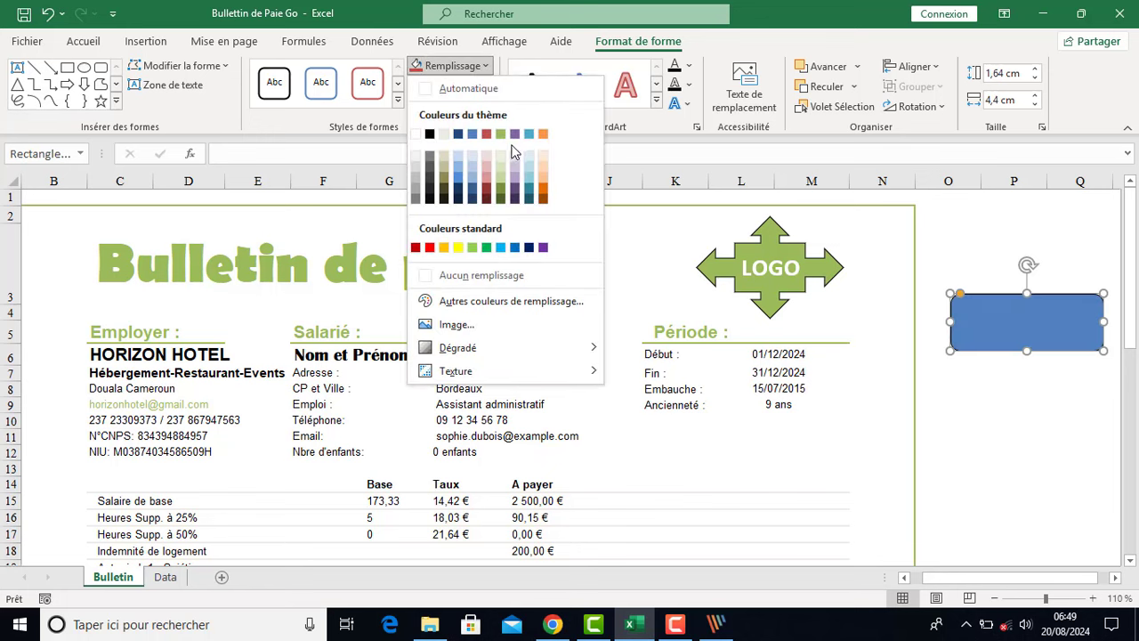
click(501, 135)
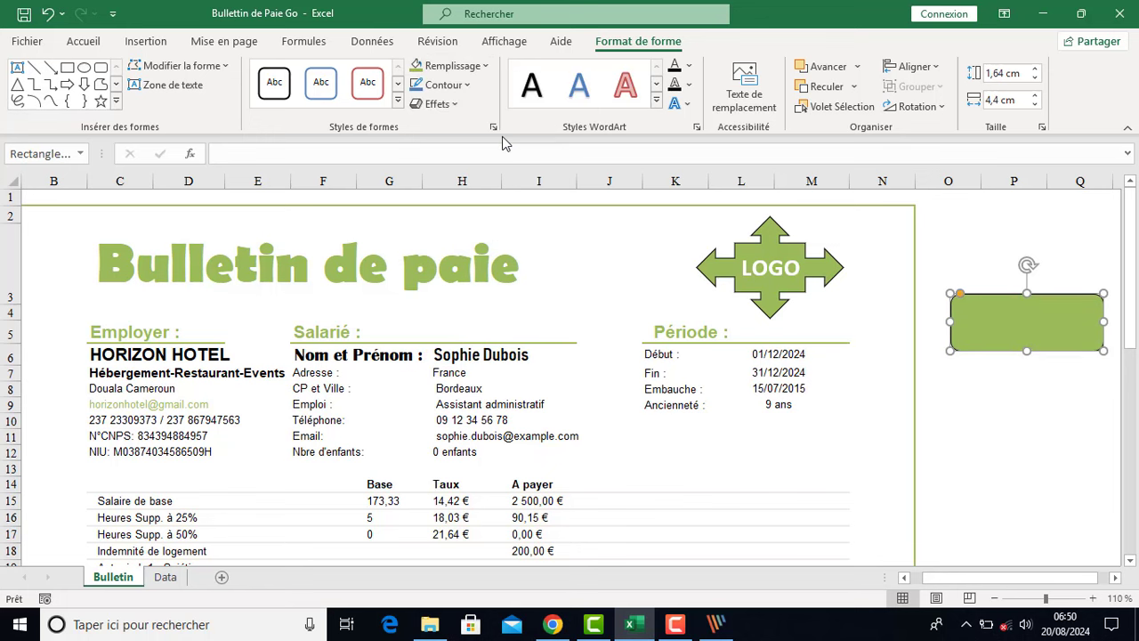
click(447, 103)
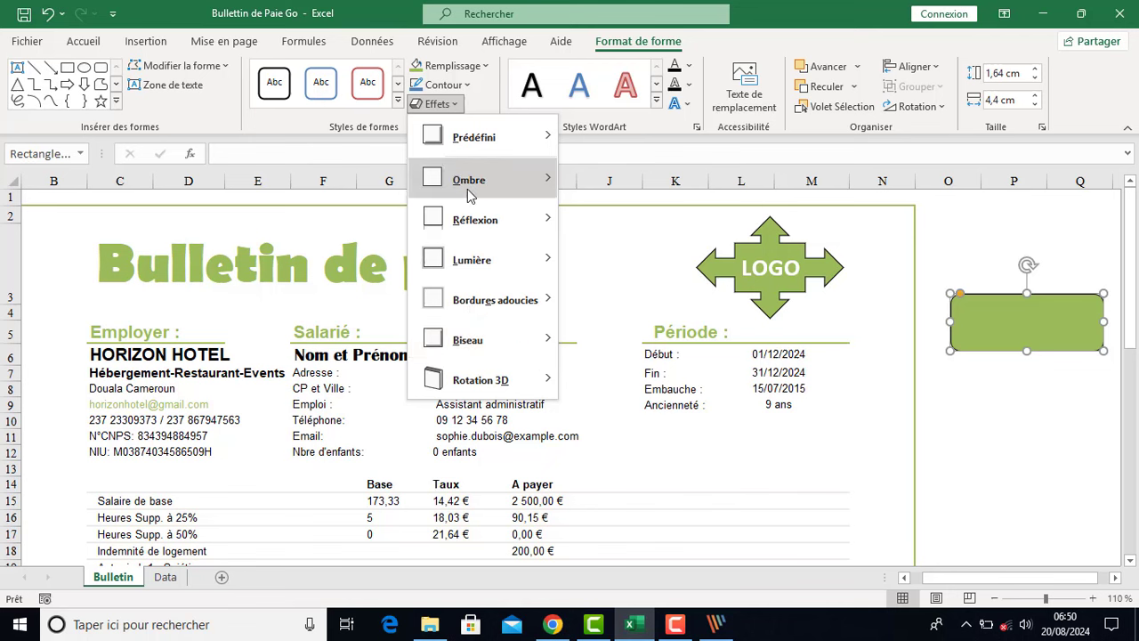
mouse_move(469, 194)
click(628, 420)
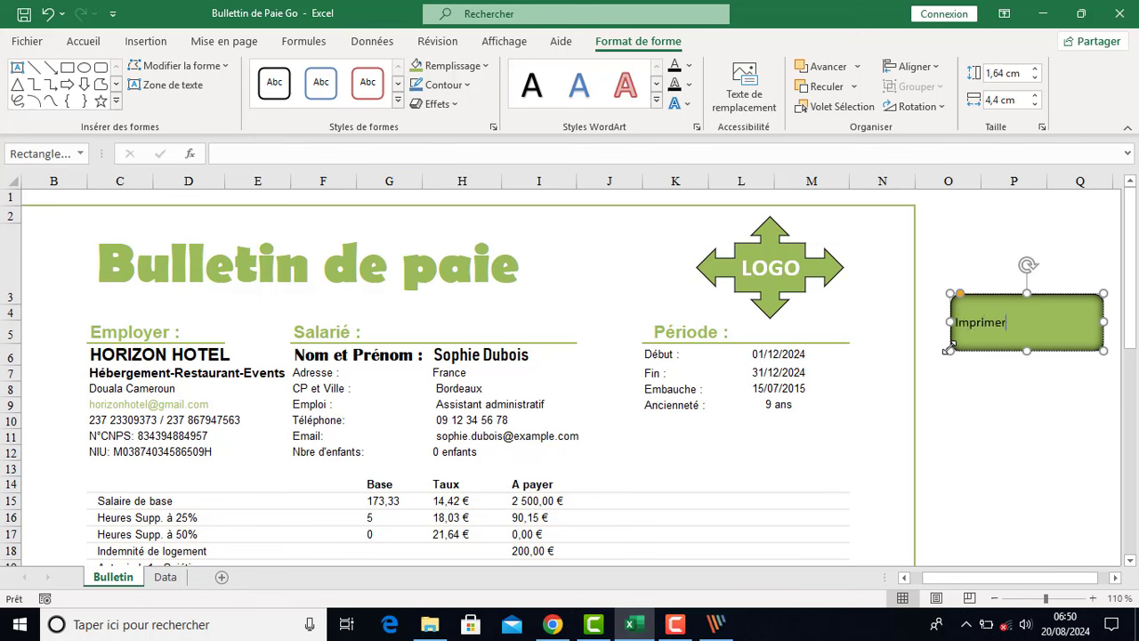
Set the Imprimer label to Cooper Black, size 18, and centre it horizontally in the shape
click(1061, 406)
click(1045, 341)
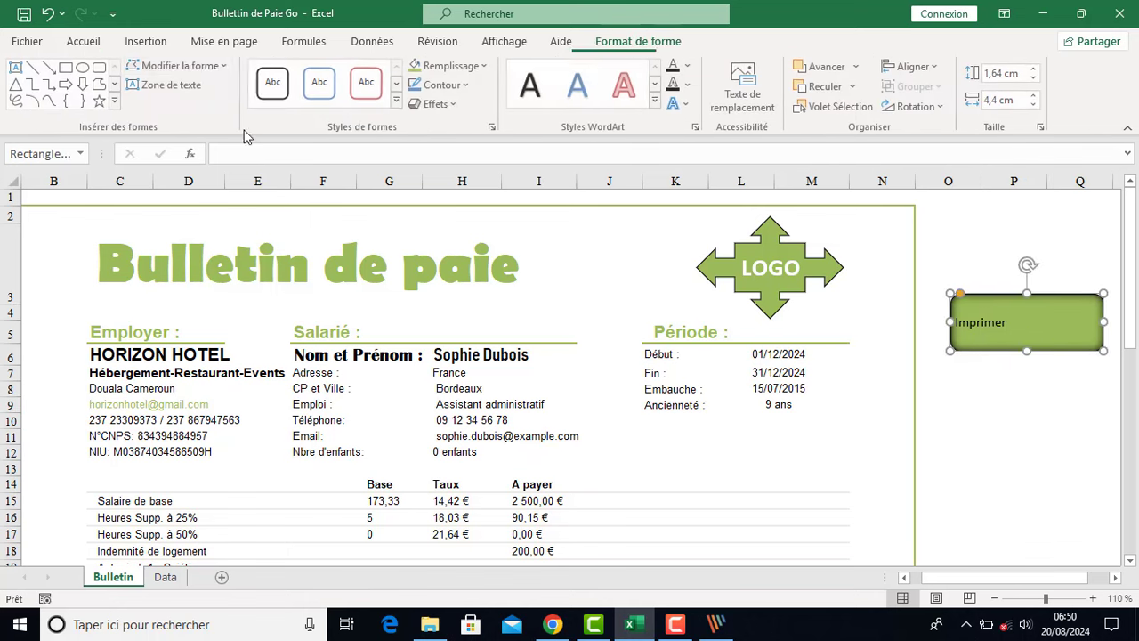
click(82, 41)
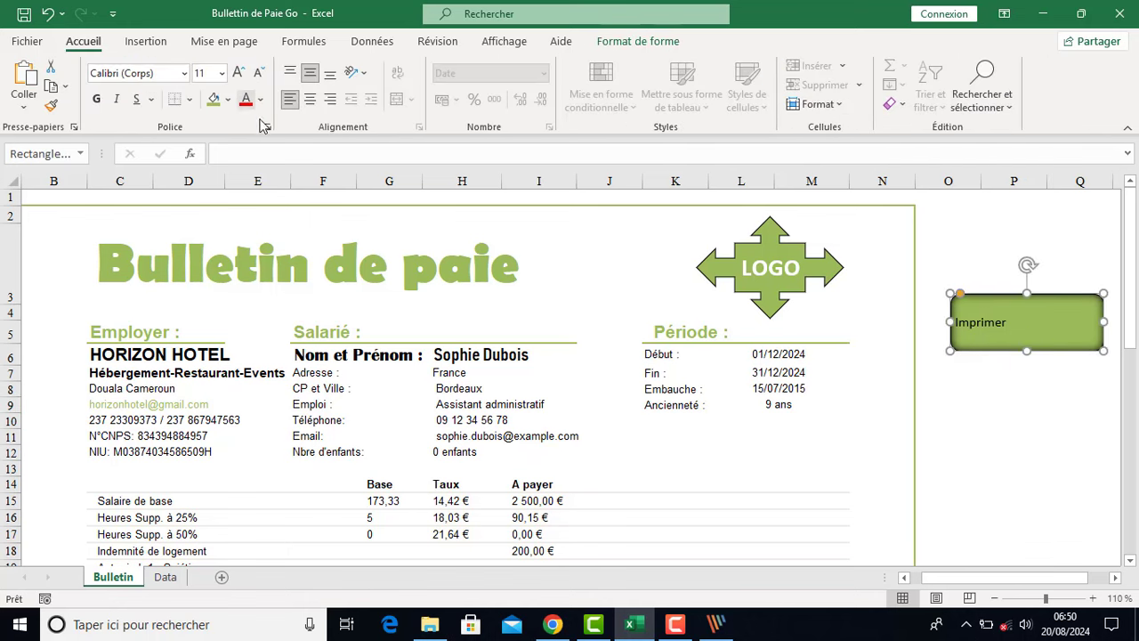
click(237, 75)
click(238, 75)
click(238, 74)
click(238, 75)
click(153, 74)
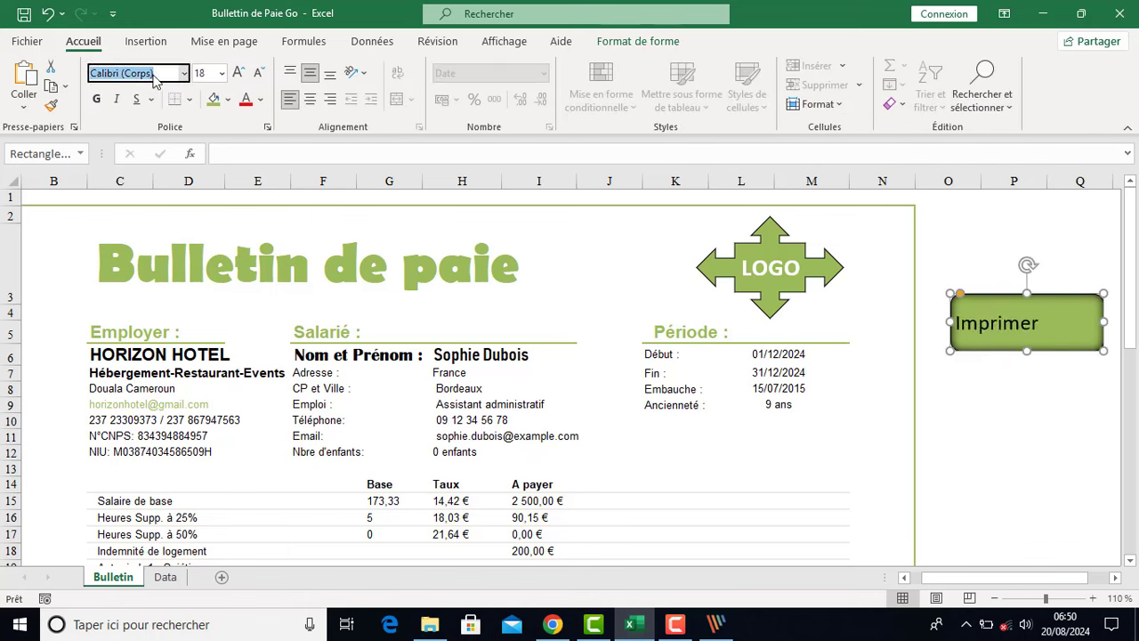
text(Cooper Black)
key(Tab)
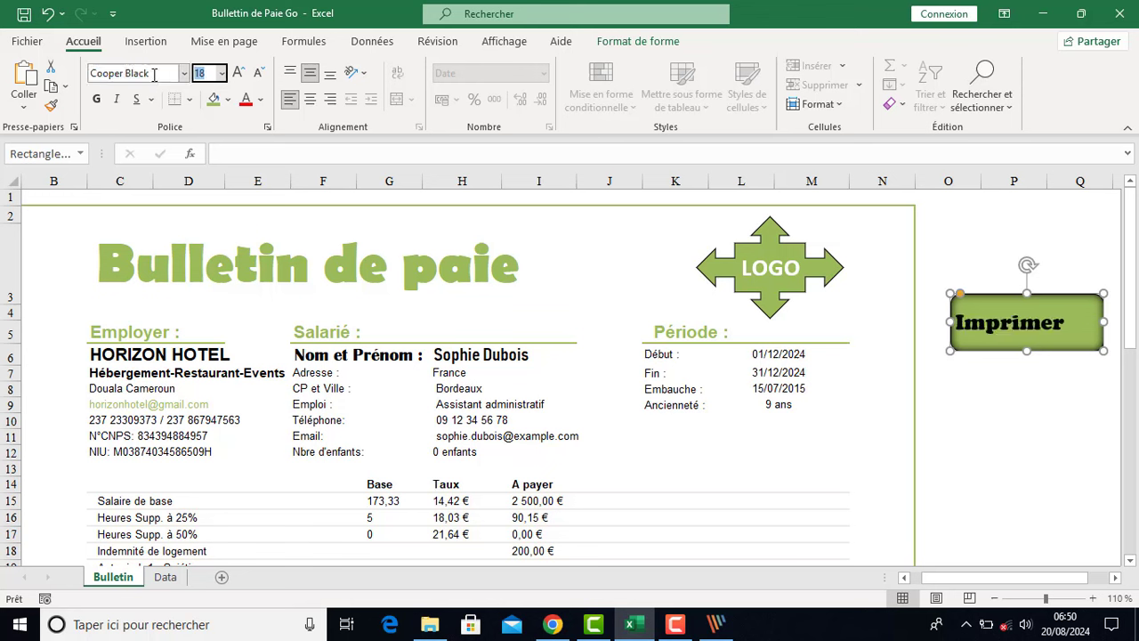
click(310, 98)
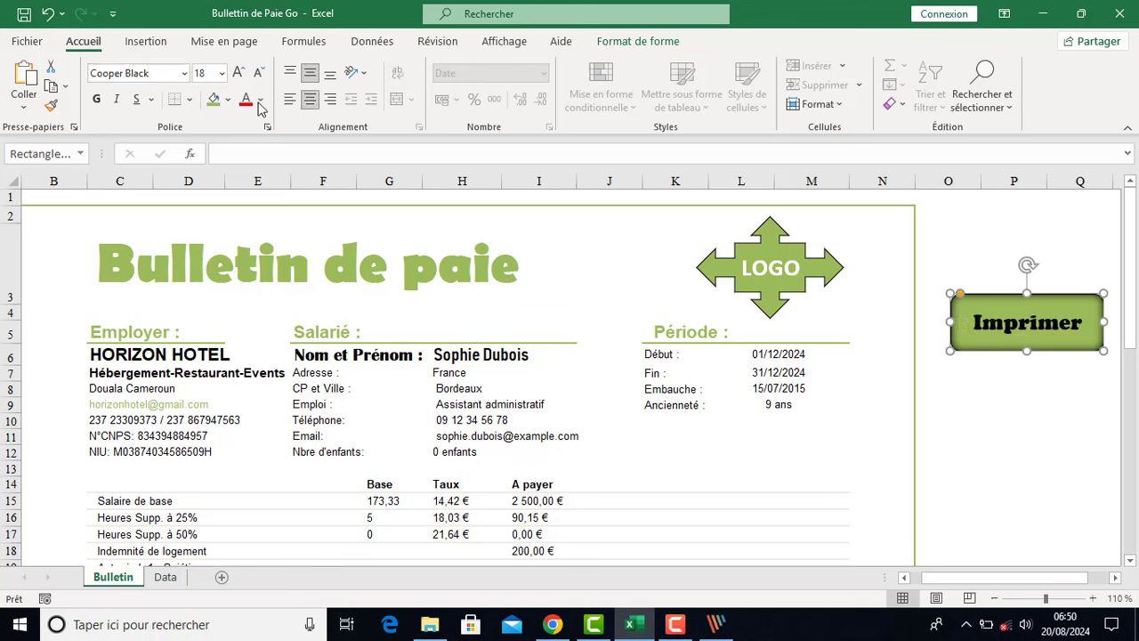
Change the Imprimer label's font colour to the white theme colour and deselect the shape
click(259, 101)
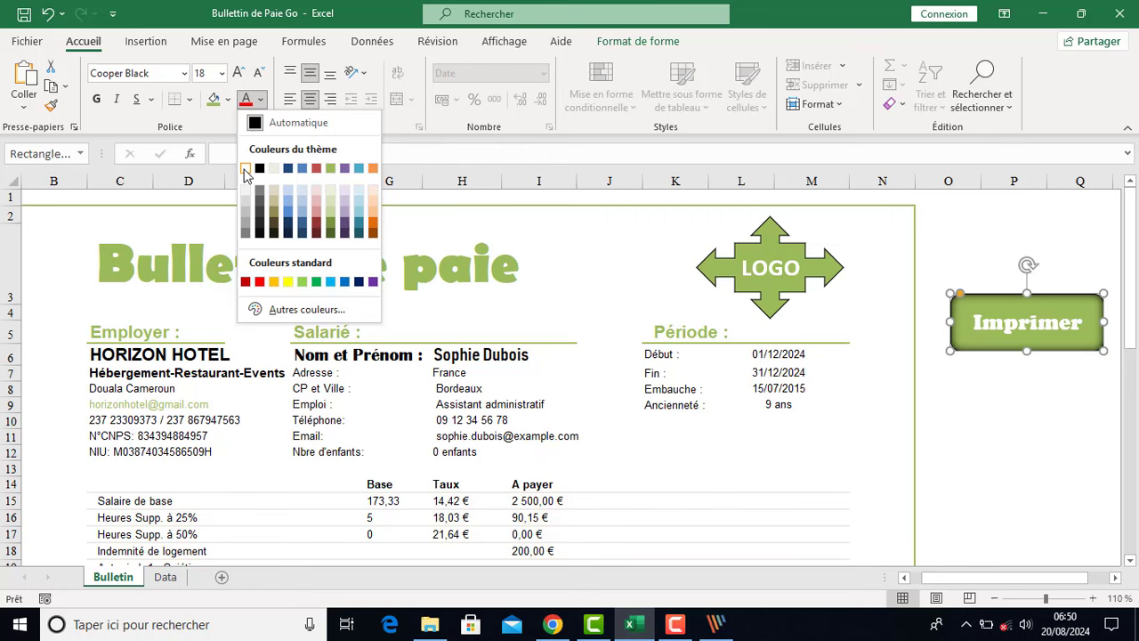
click(246, 169)
click(1010, 383)
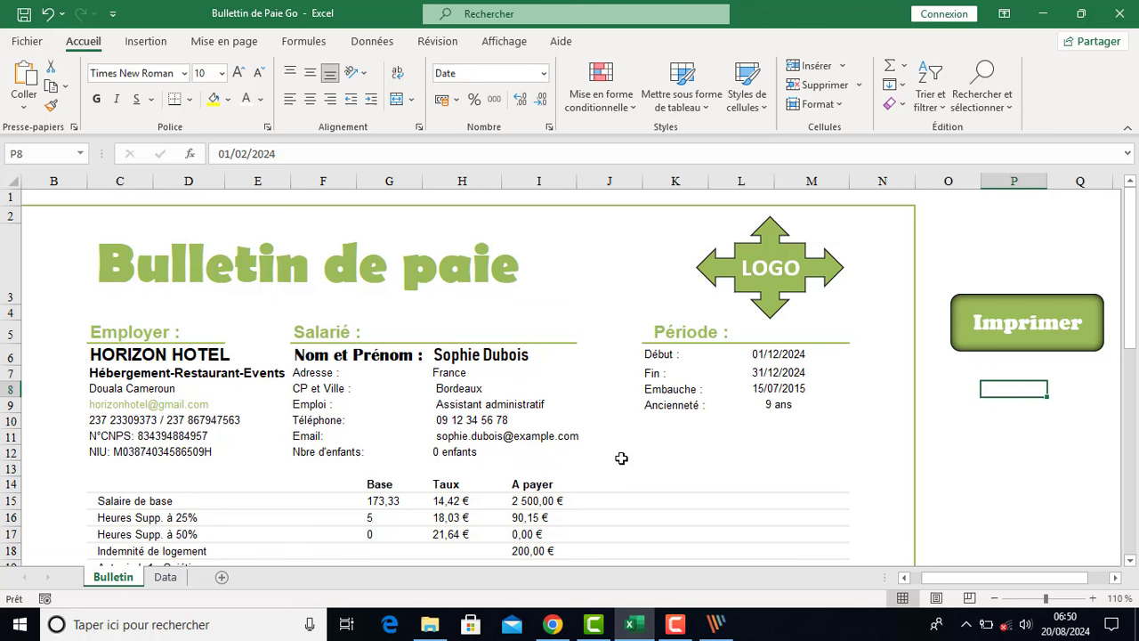
Switch to the Visual Basic editor, maximize its window, and insert a new standard module in the payslip workbook's project
key(alt+F11)
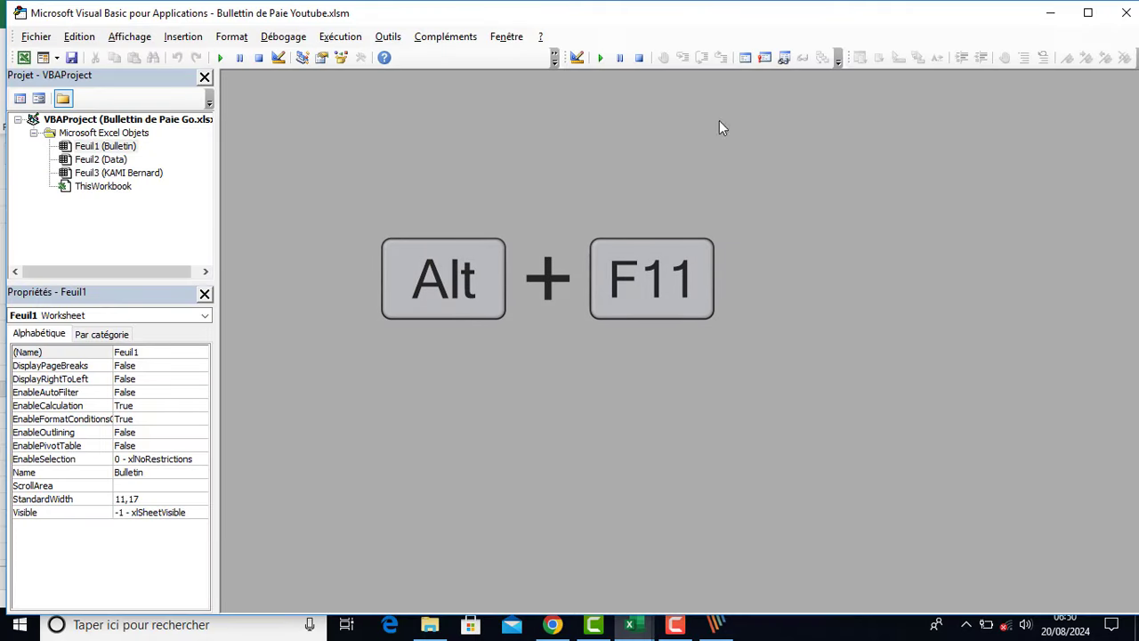
click(1088, 12)
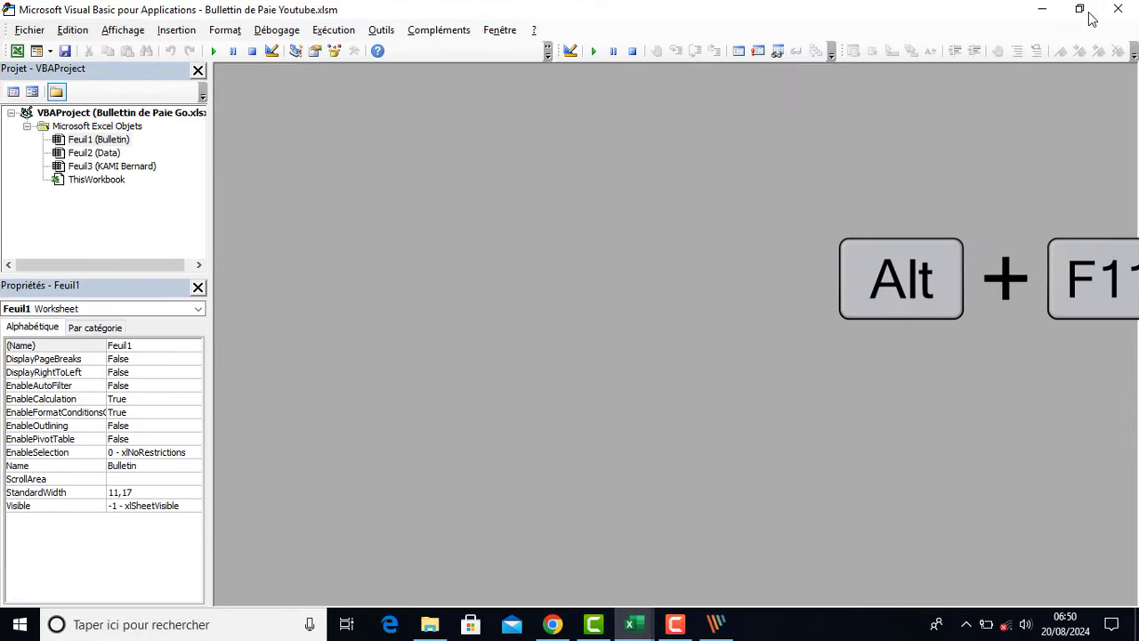
click(141, 242)
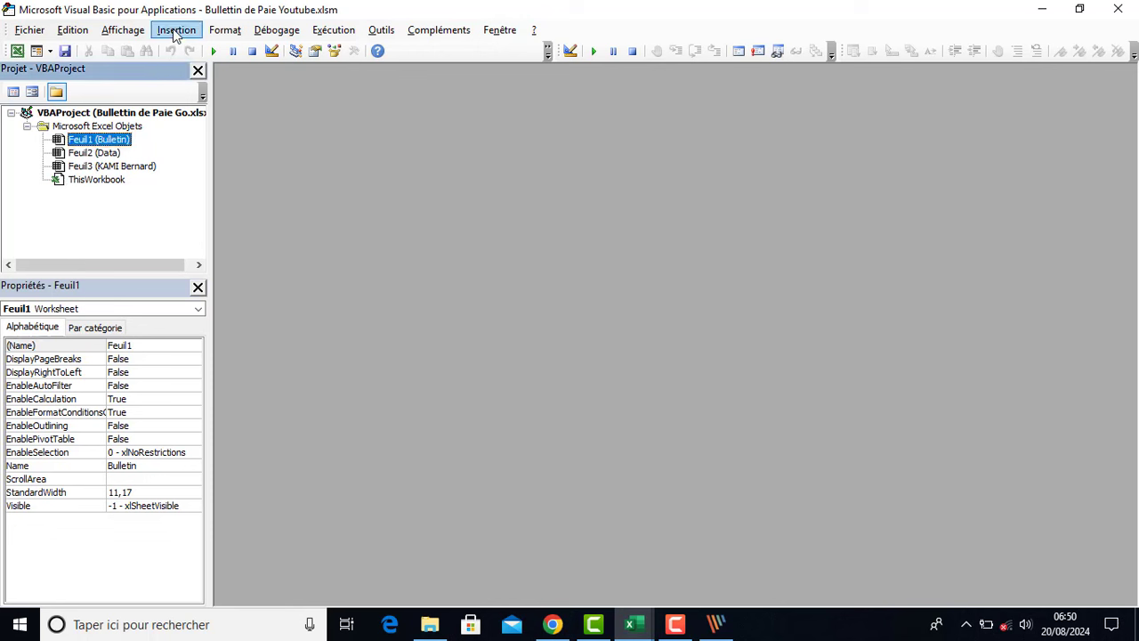
click(175, 31)
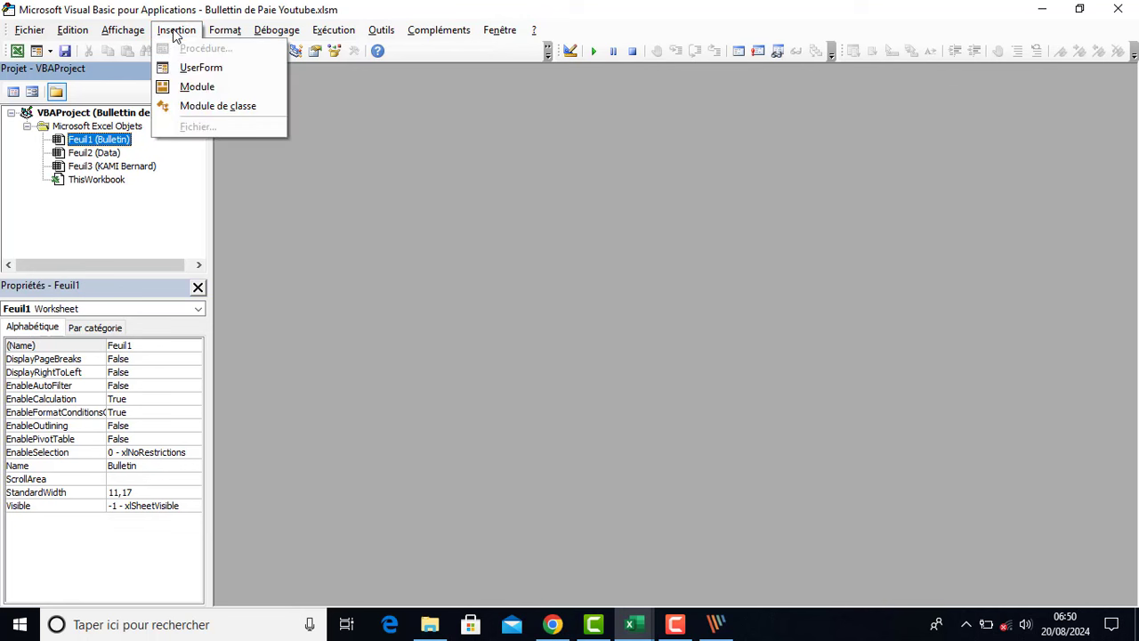
click(203, 87)
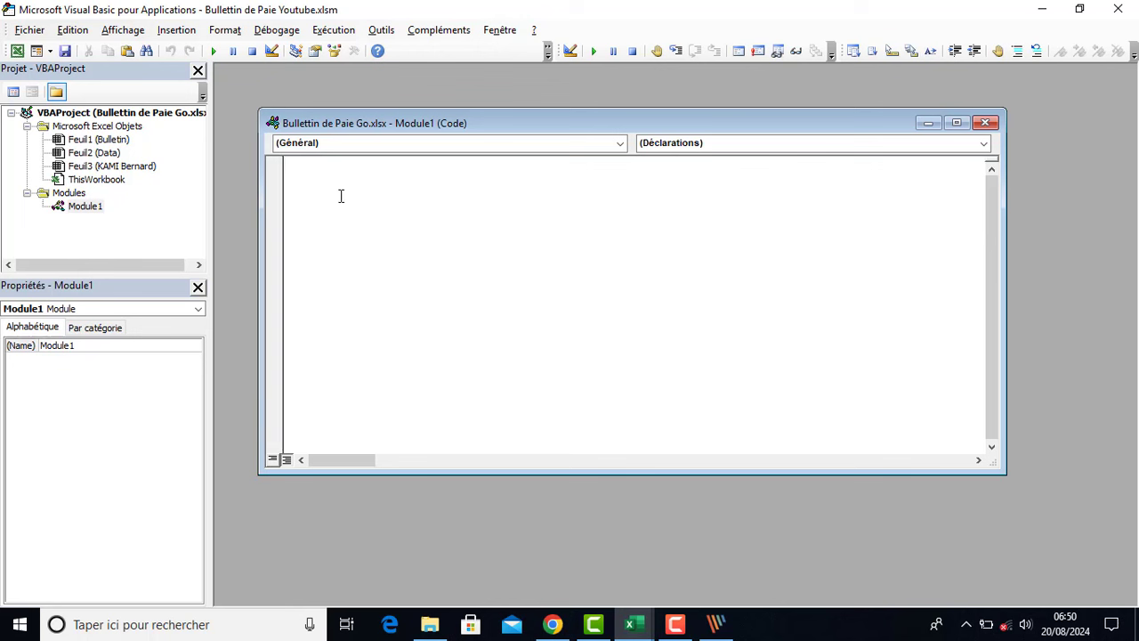
Create a Sub procedure named impression in the new module, and place the cursor inside its body
text(sub impression)
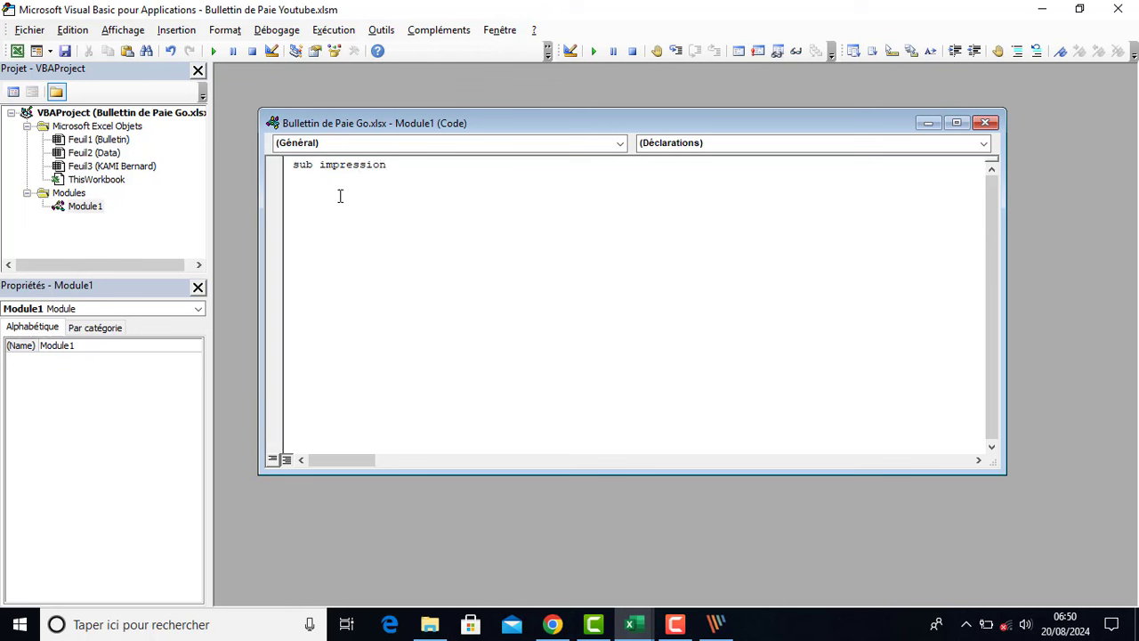
key(Return)
drag(385, 165, 399, 165)
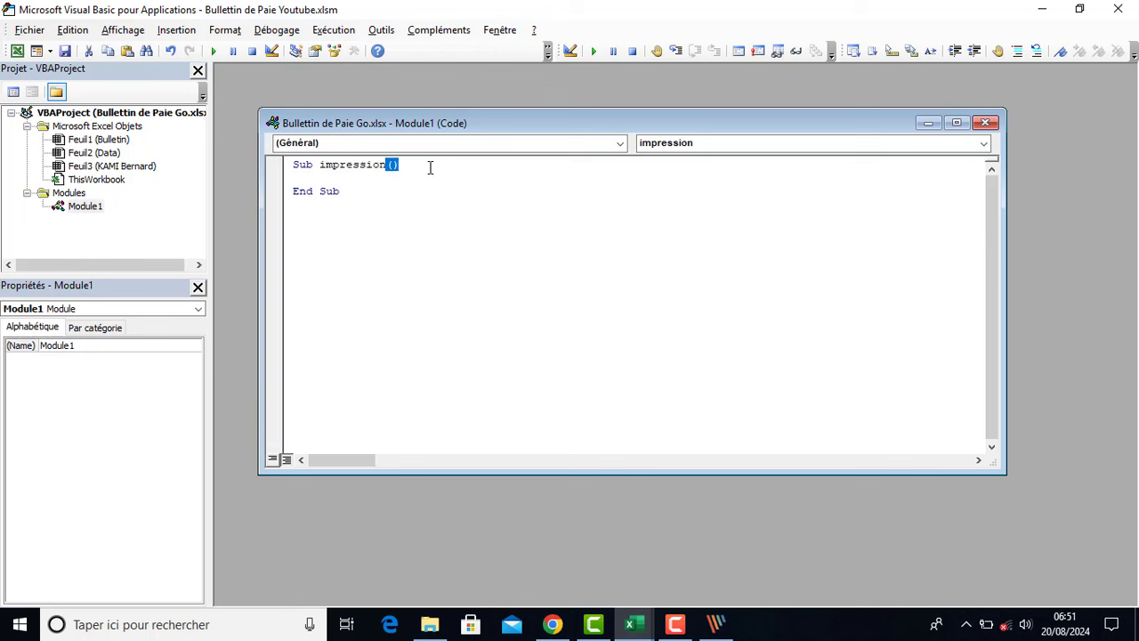
drag(340, 191, 286, 195)
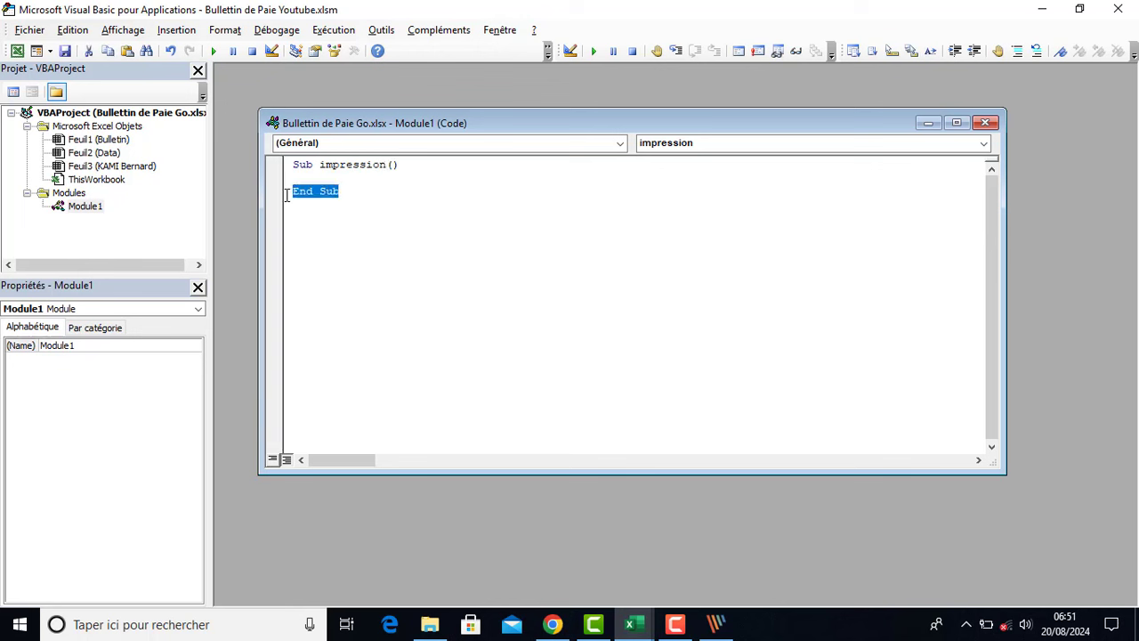
click(326, 178)
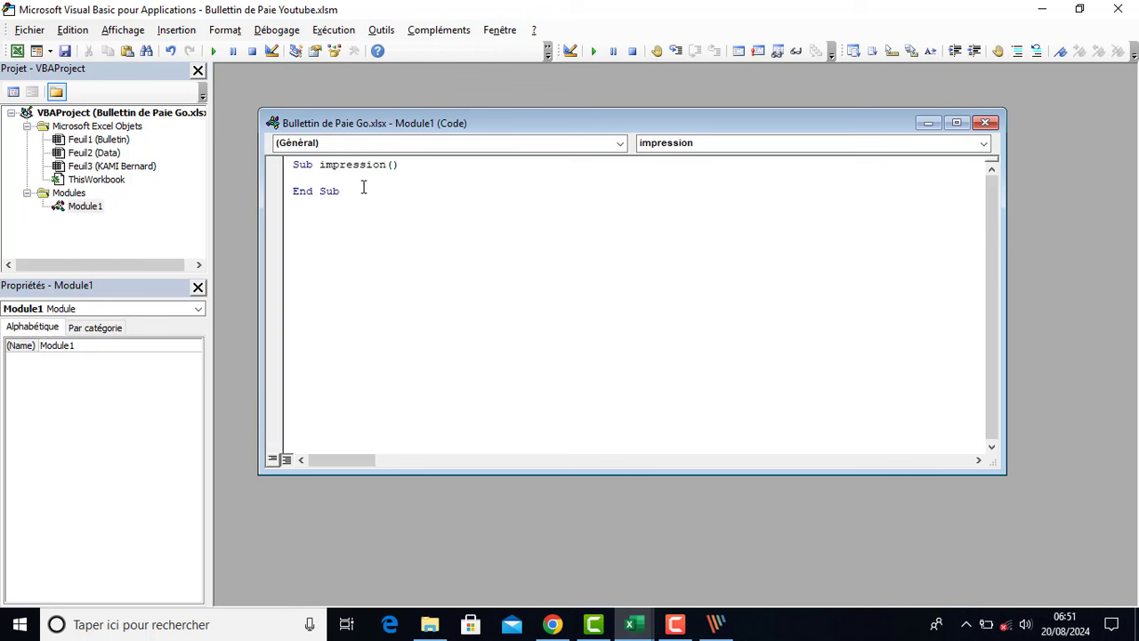
Declare the variable salarié as String at the start of the impression procedure
key(Return)
text(dim)
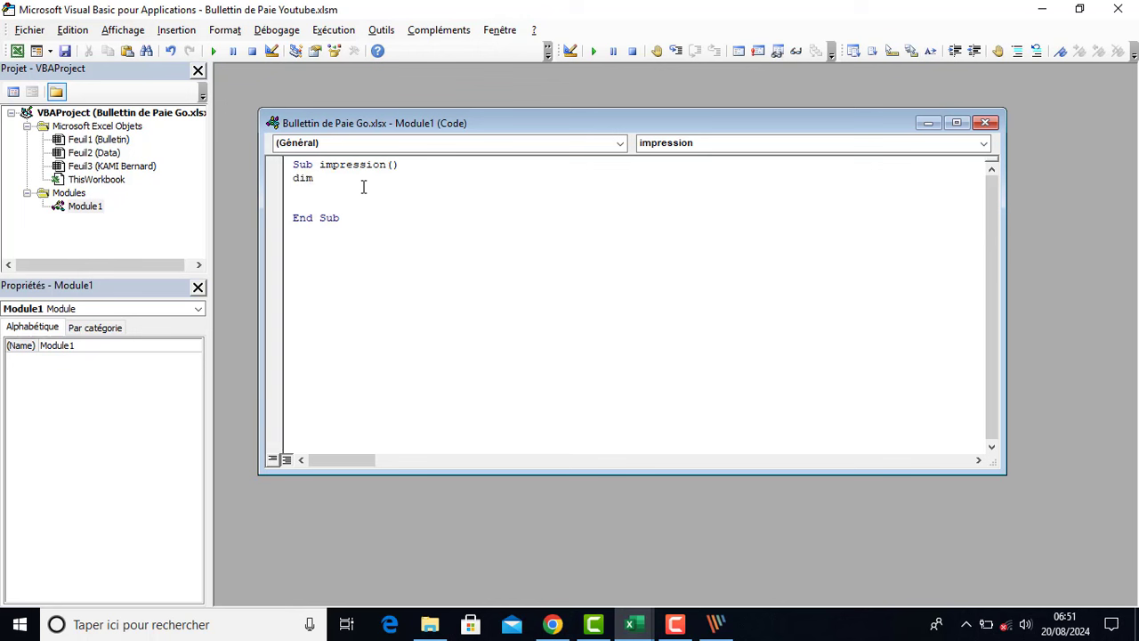
text( salarié as )
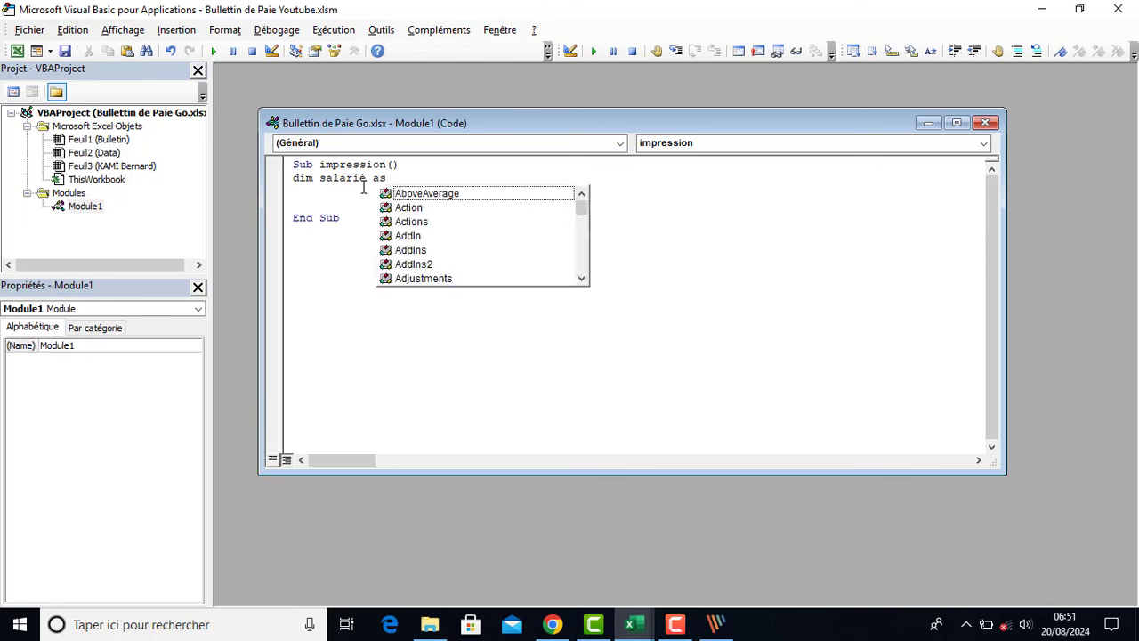
text(stri)
key(Tab)
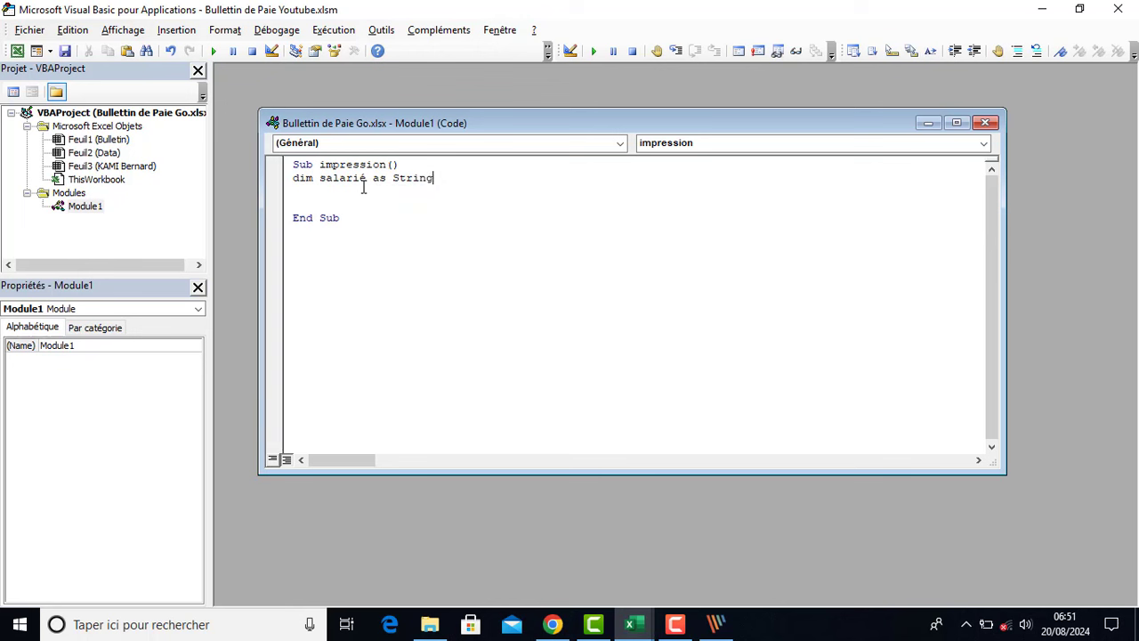
key(Return)
Declare the variables mois and année as String below the salarié declaration
text(di)
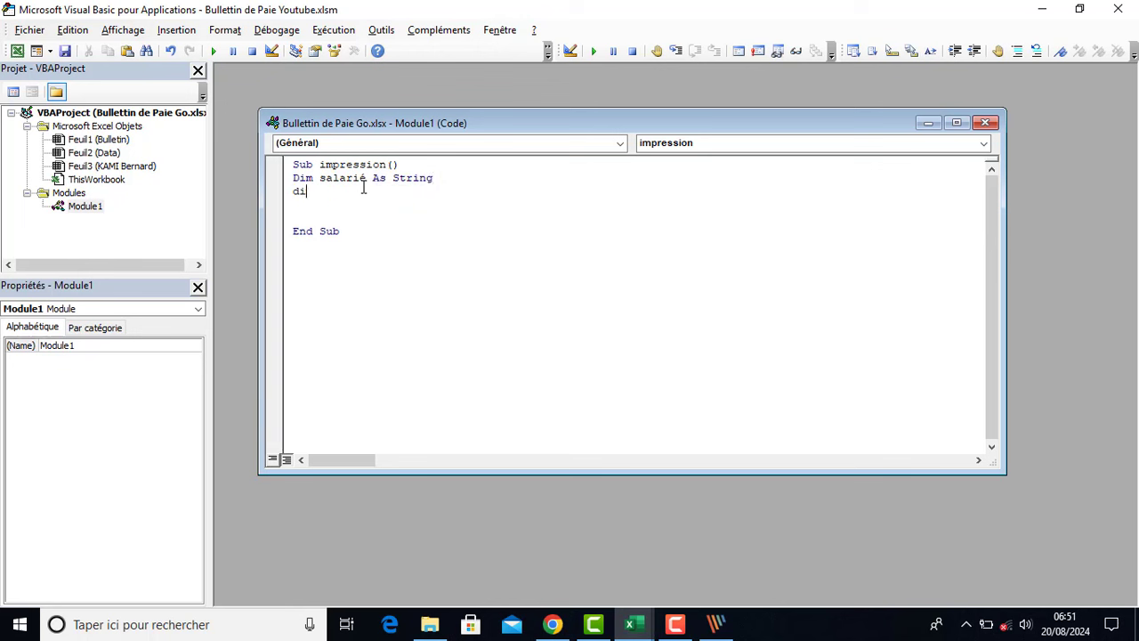
text(m mois as stri)
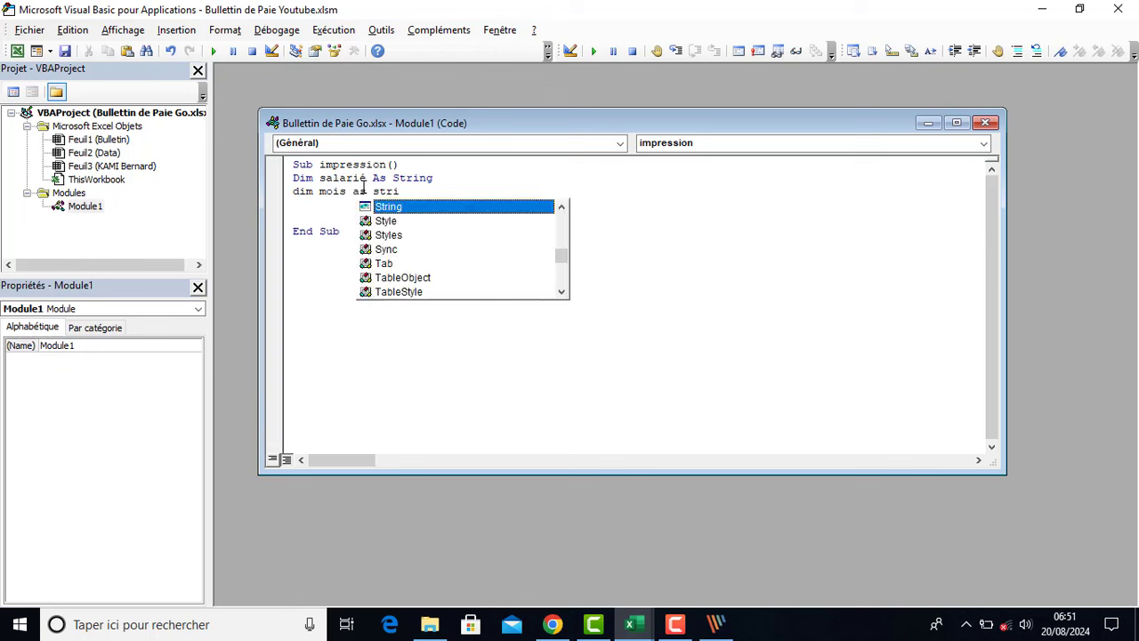
key(Return)
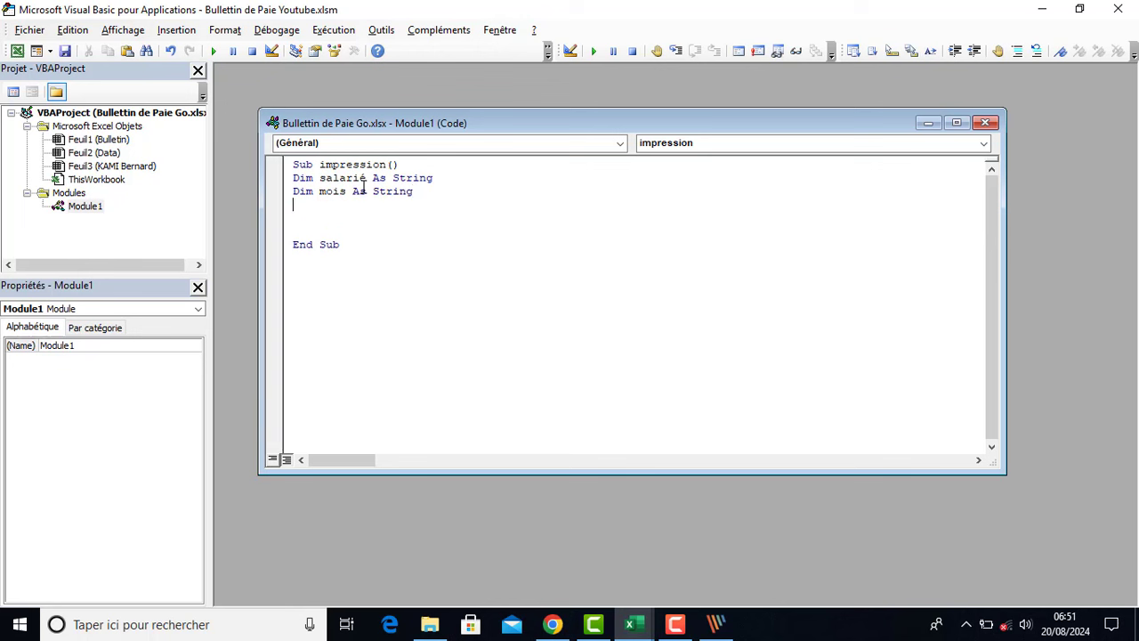
text(dim année as st)
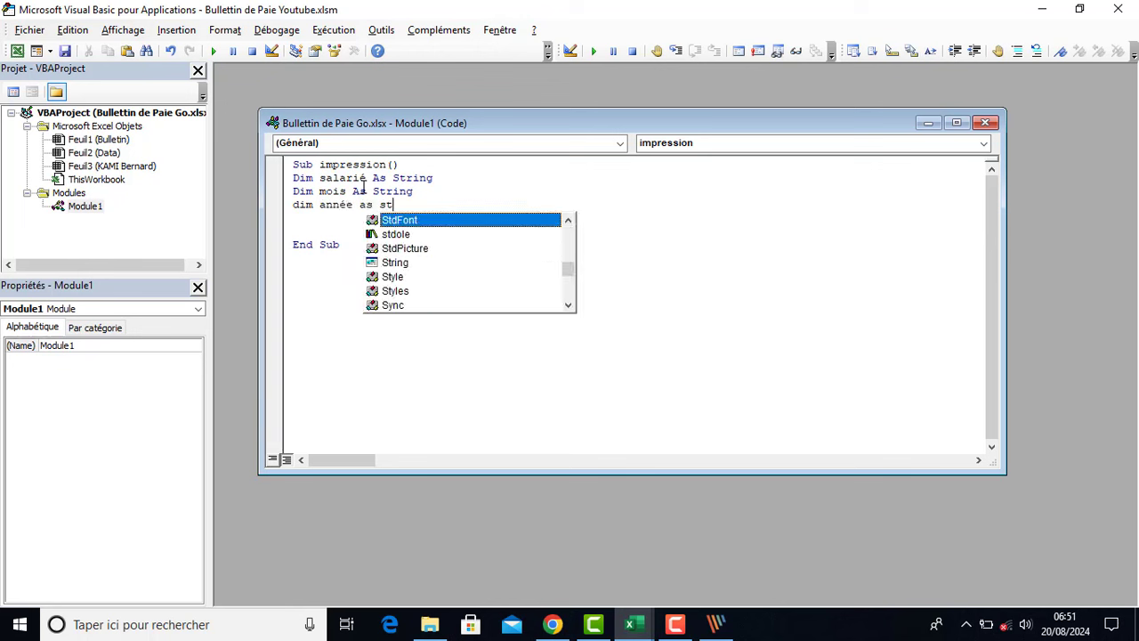
text(ri)
key(Tab)
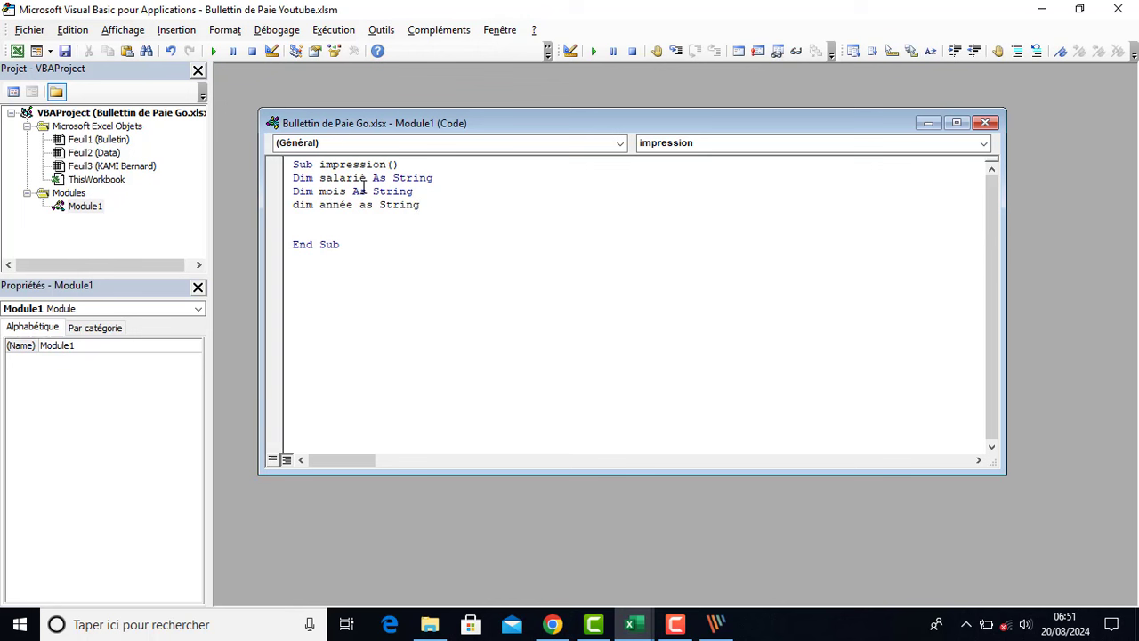
key(Return)
Below the declarations, leave a blank line and assign Range("H6").Value to salarié
key(Return)
text(sala)
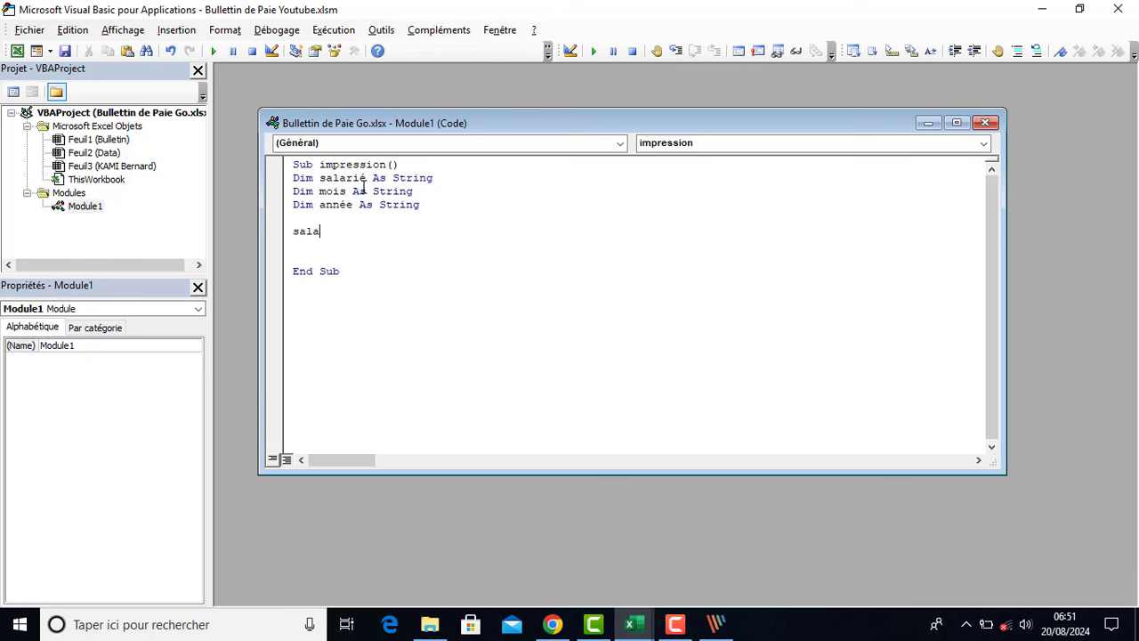
text(rié = range()
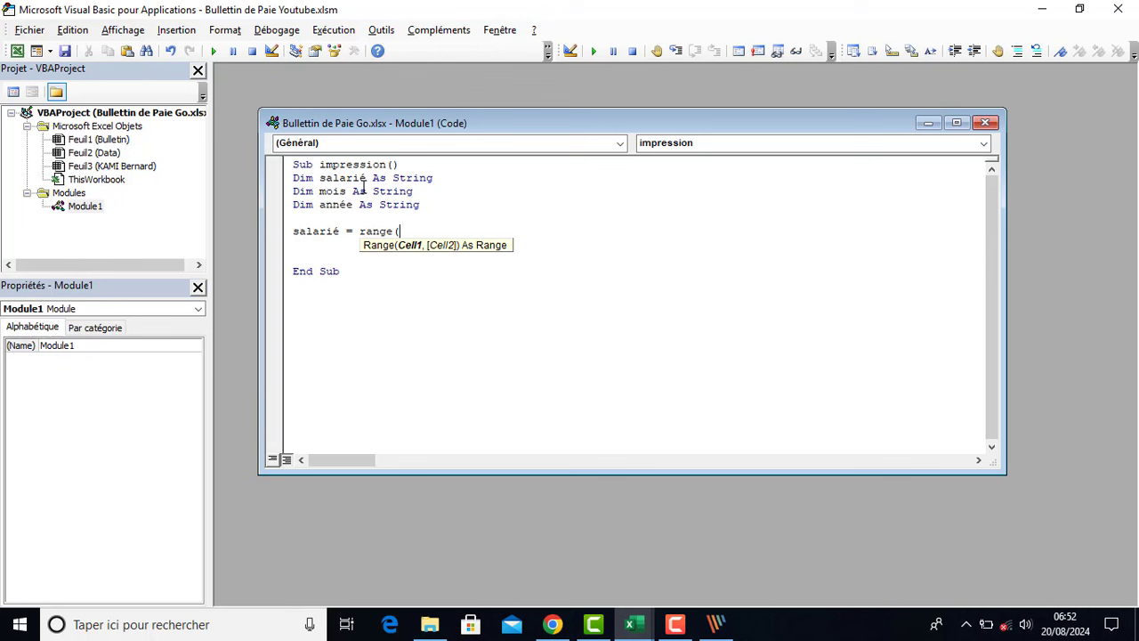
text("H6"))
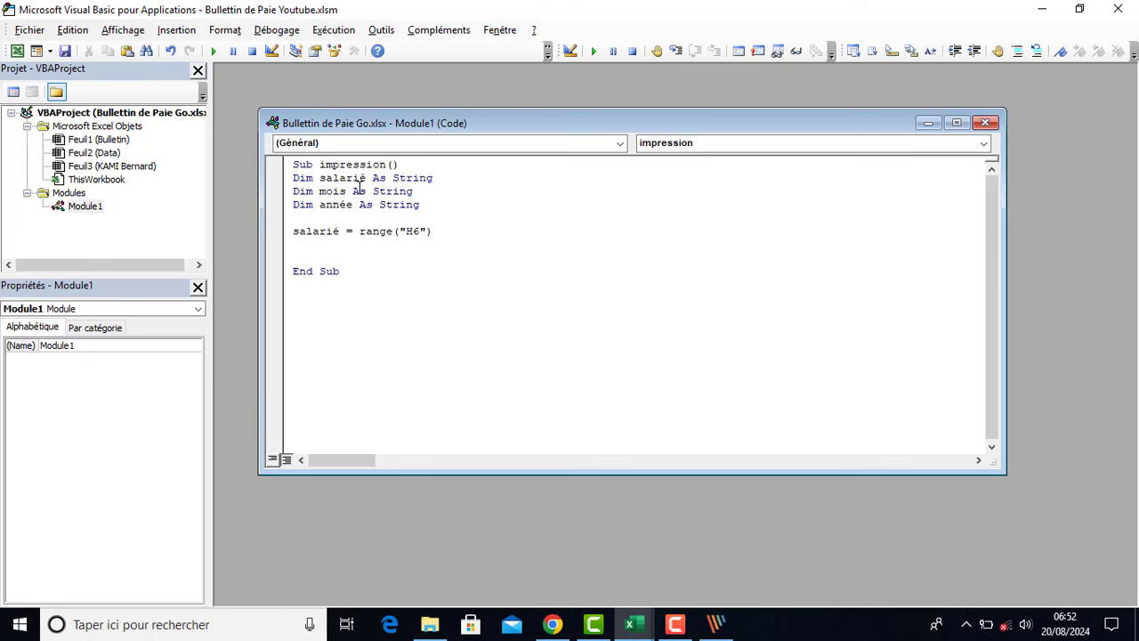
text(.valu)
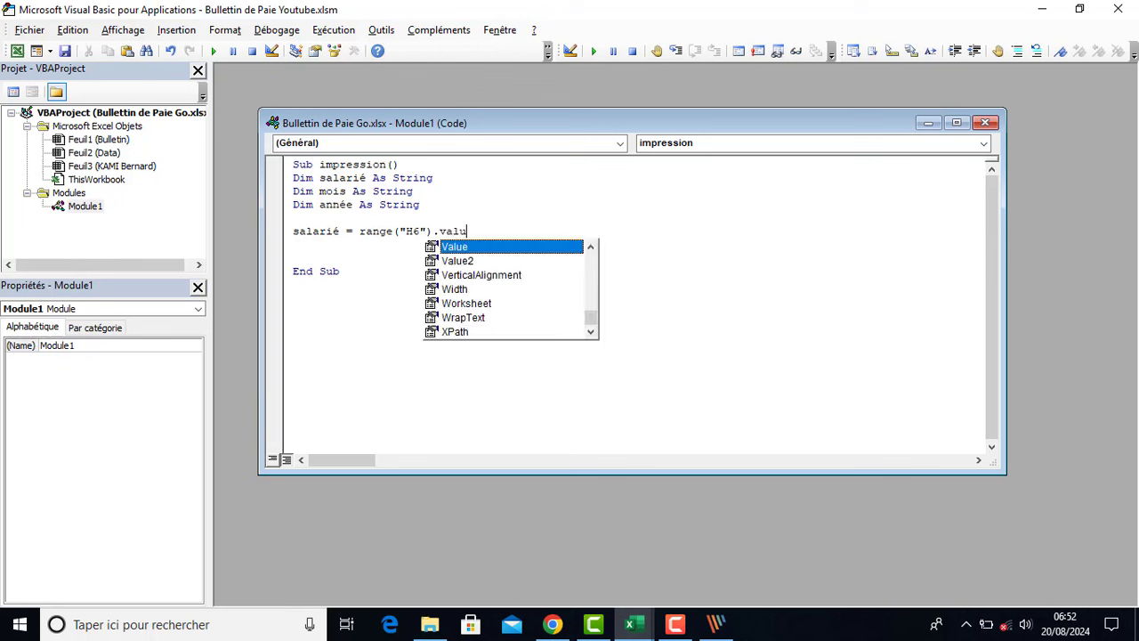
key(Tab)
click(473, 272)
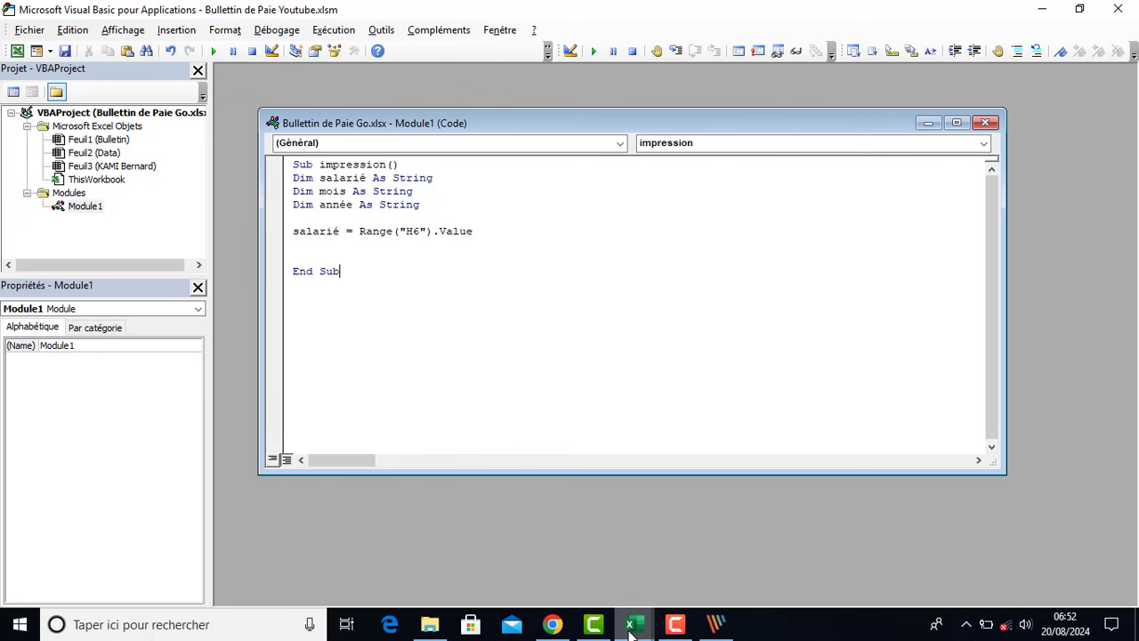
Switch to the Excel payslip to check the employee name cell's reference, and return to the Visual Basic editor
mouse_move(630, 629)
click(539, 570)
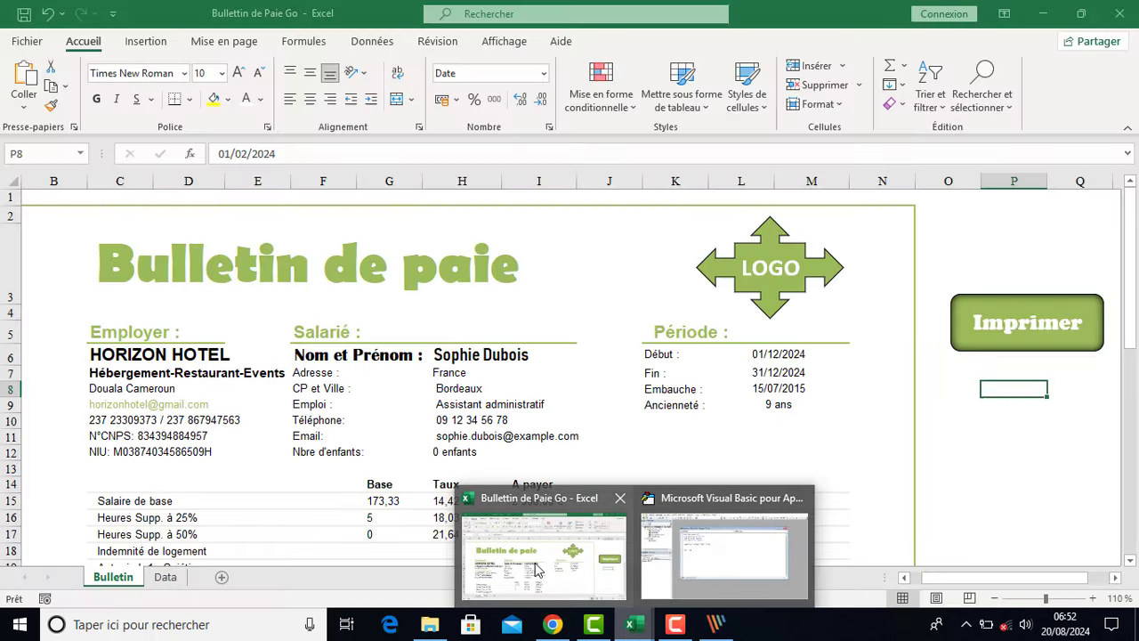
click(476, 356)
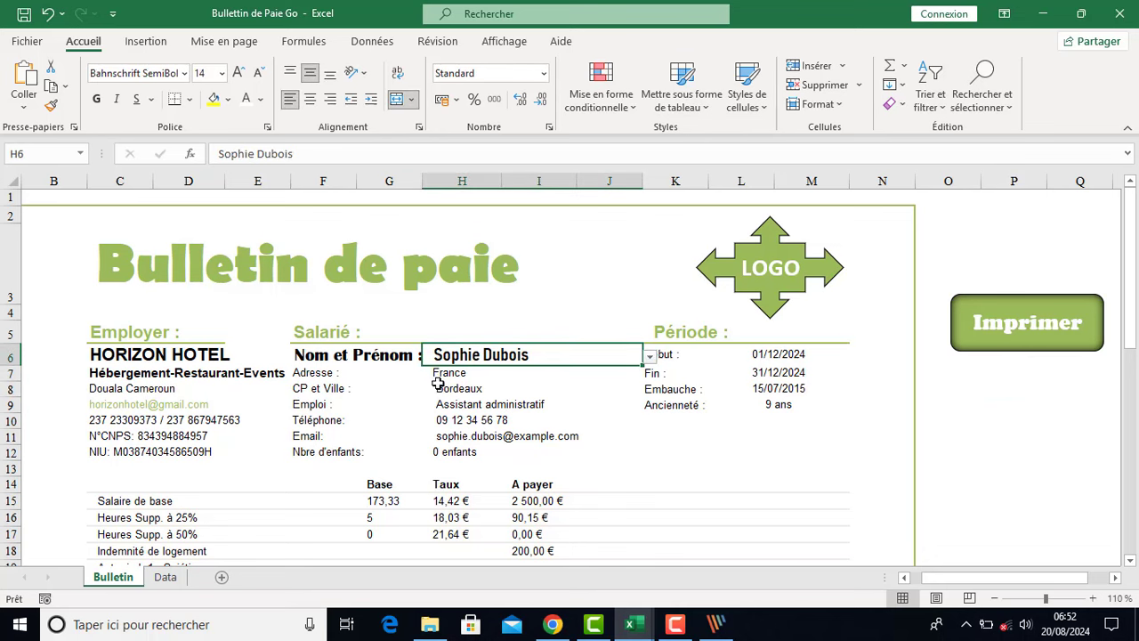
mouse_move(645, 629)
click(729, 572)
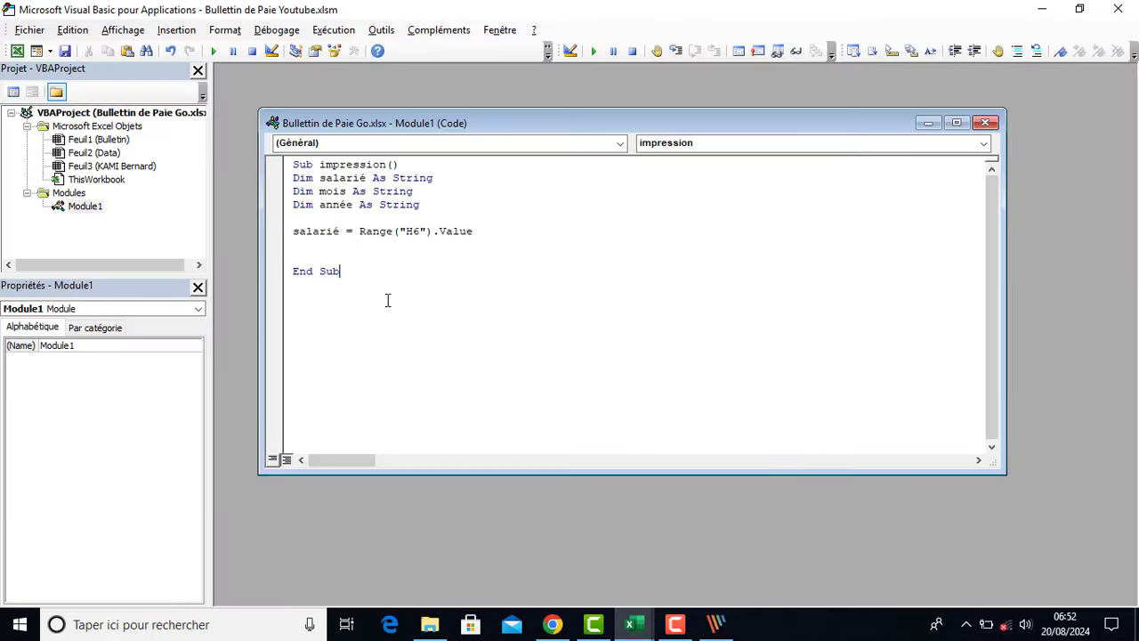
Below the salarié assignment, set mois to Format(Range("L6"), "mmmm")
click(486, 236)
key(Return)
text(mois)
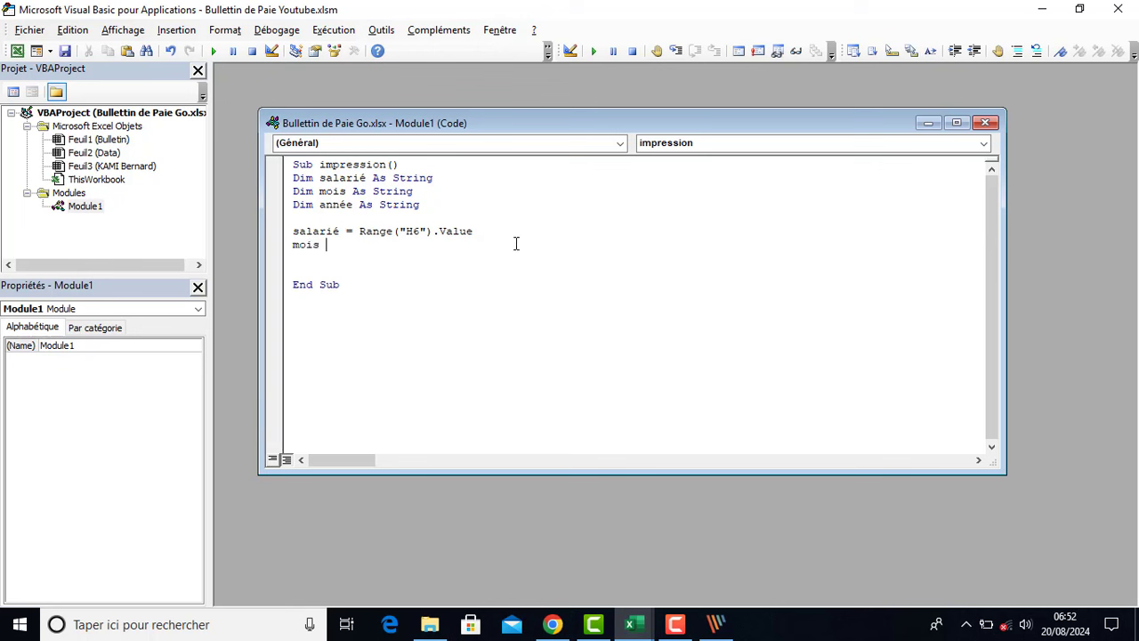
text( = form)
key(ctrl+space)
key(Tab)
text(()
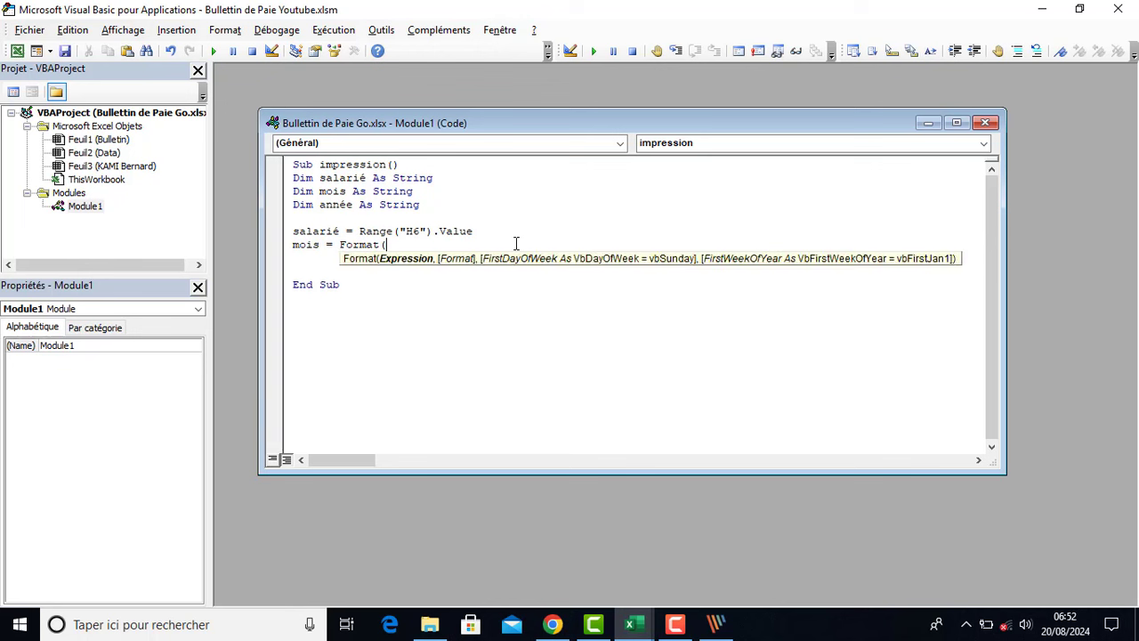
text(range()
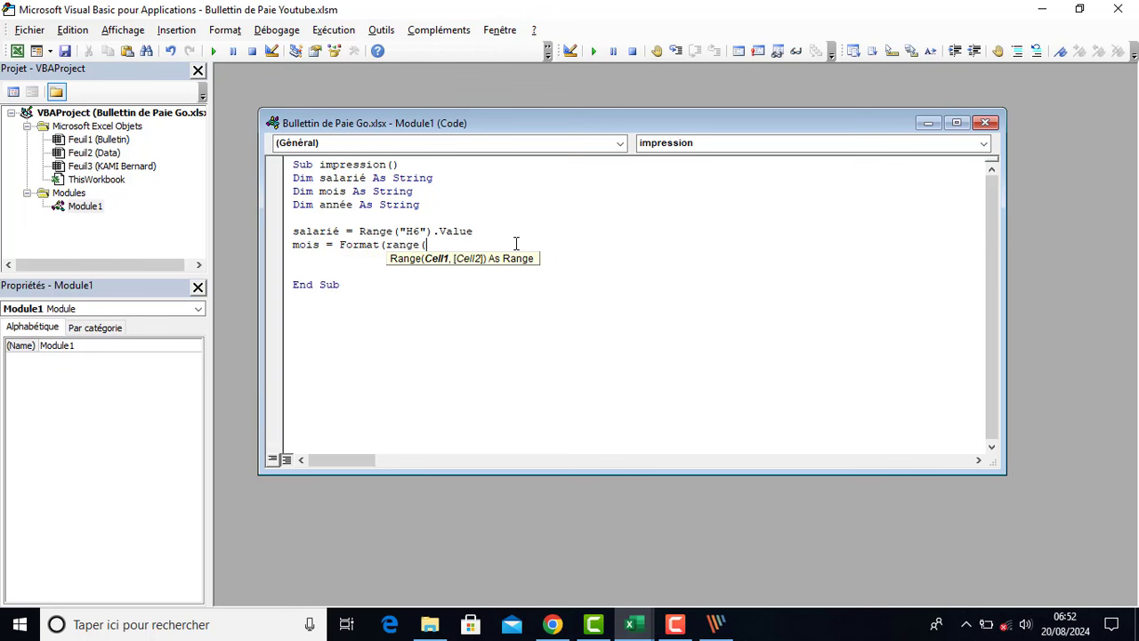
text("L6"))
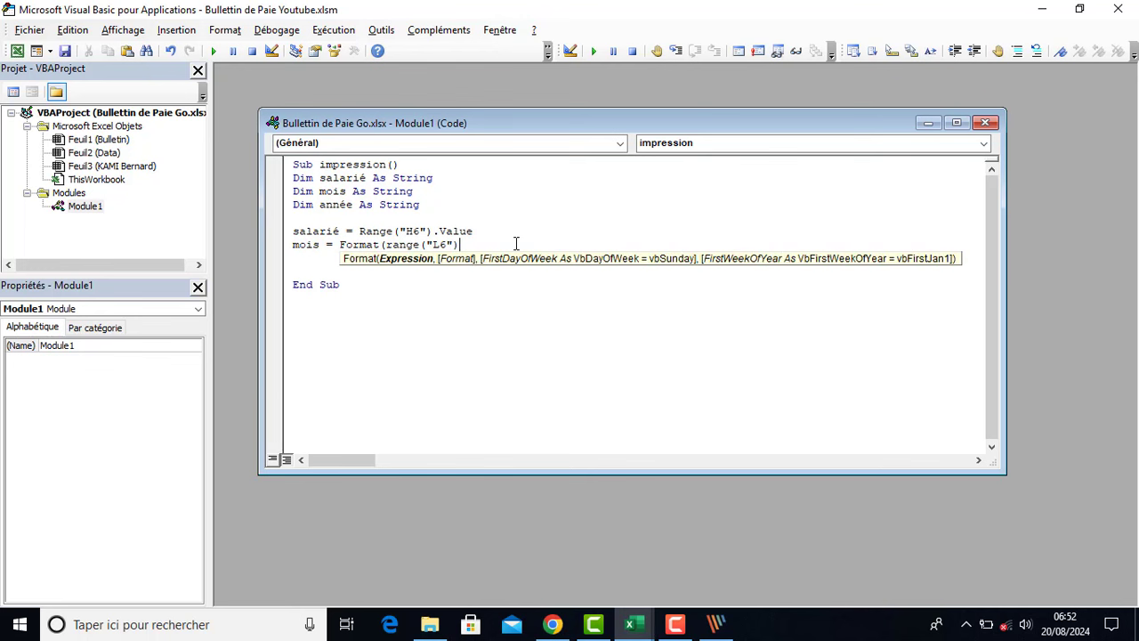
text(,)
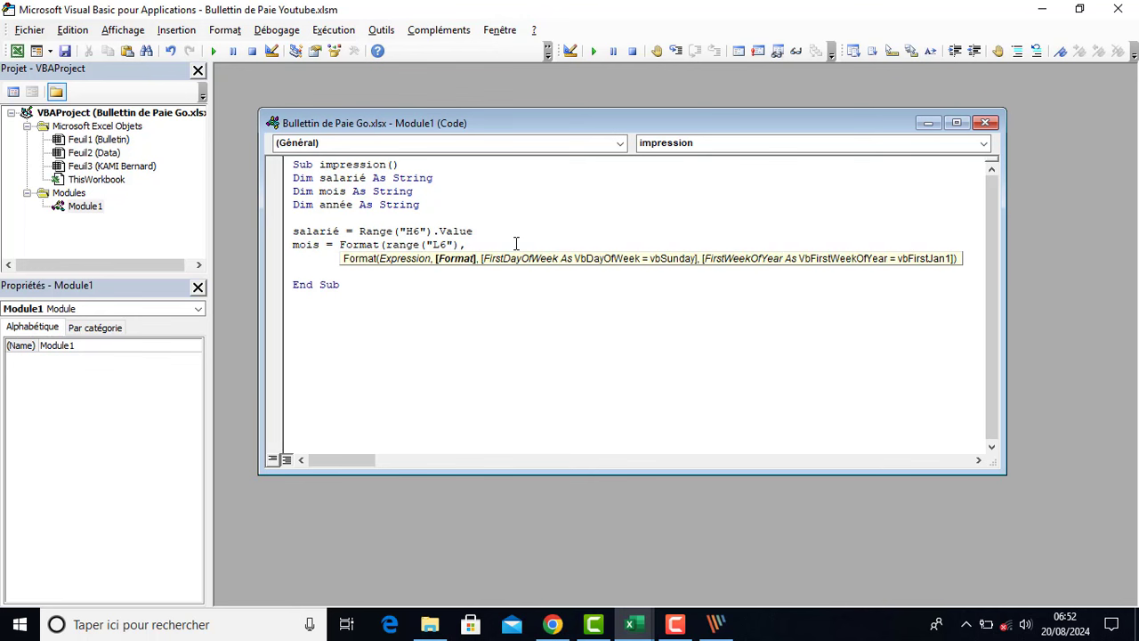
text("mmmm")
text())
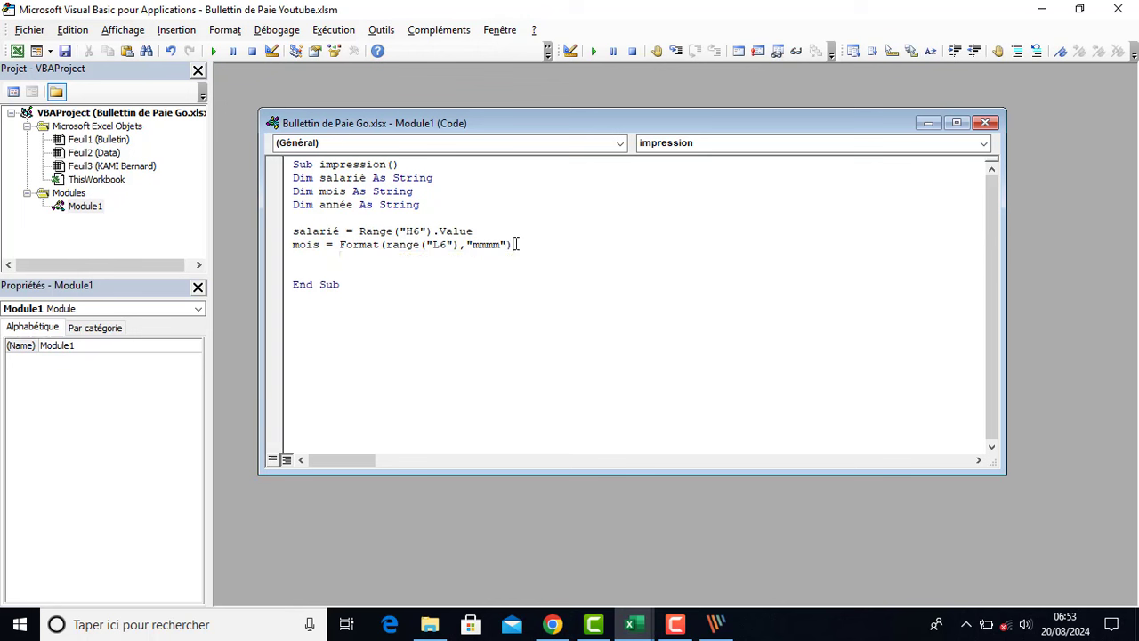
Below the mois assignment, set année to Format(Range("L6"), "yyyy")
key(Return)
text(a)
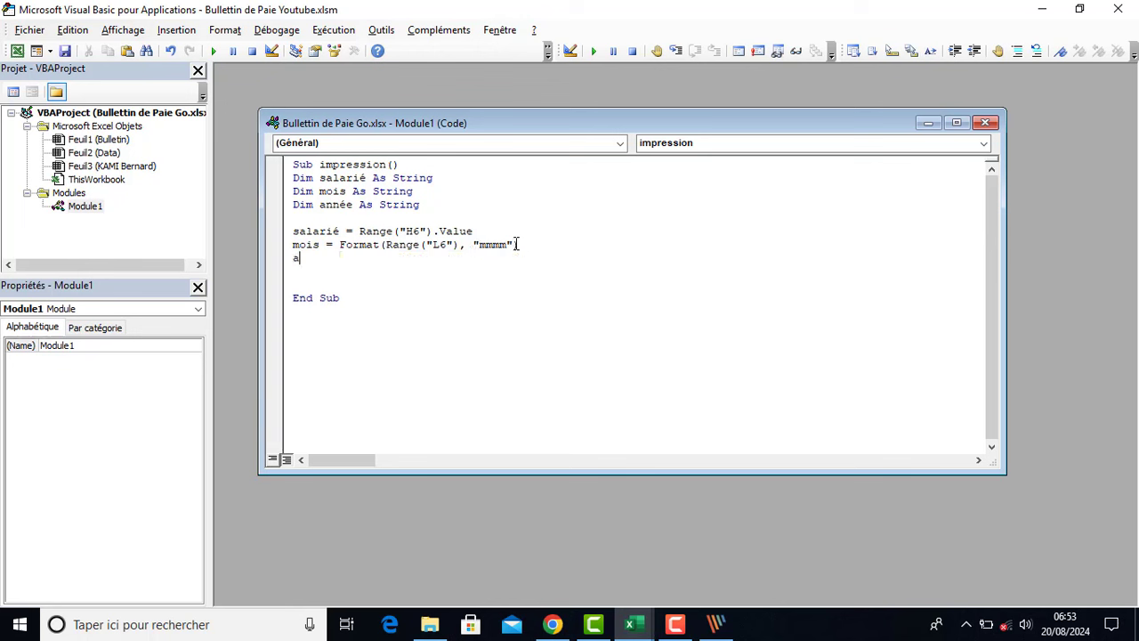
text(nnée = form)
key(ctrl+space)
key(Tab)
text((range)
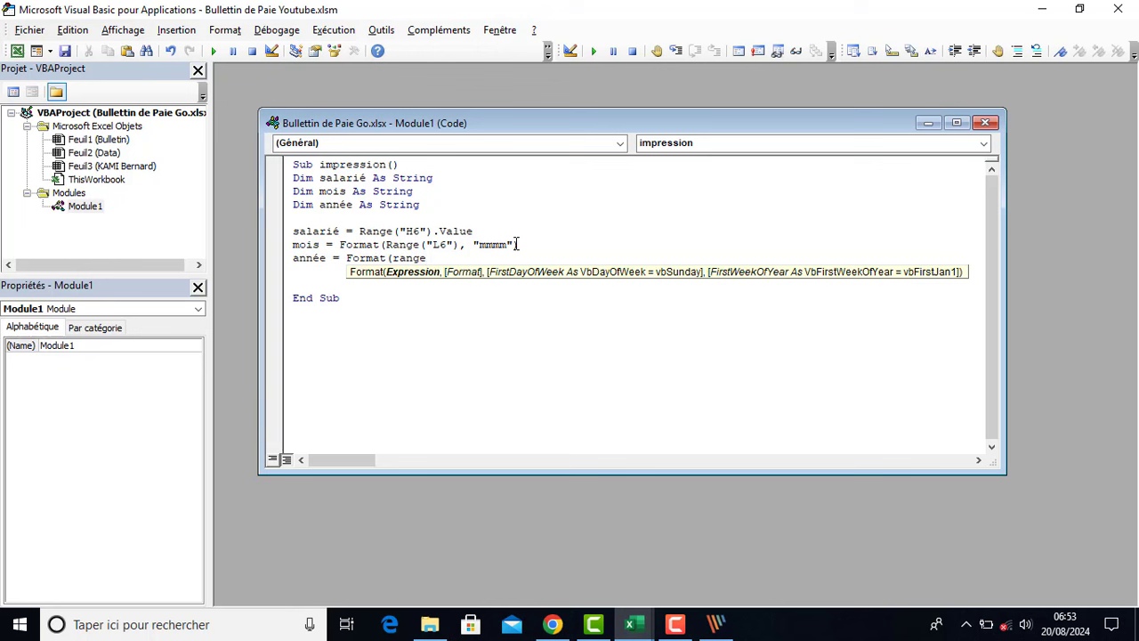
text((")
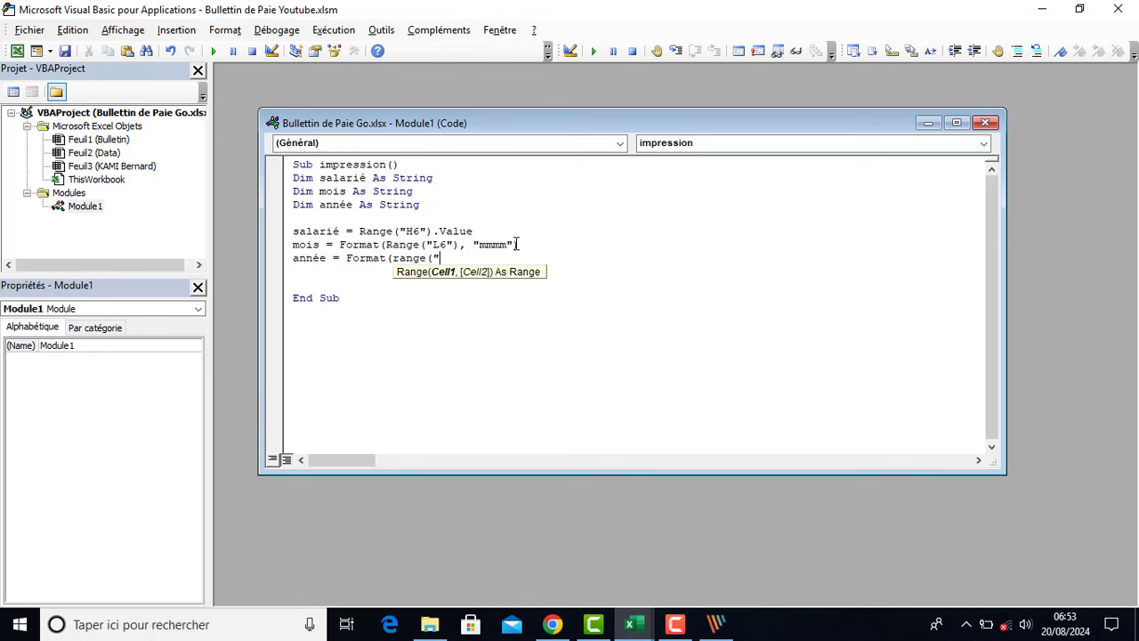
text(L6"),)
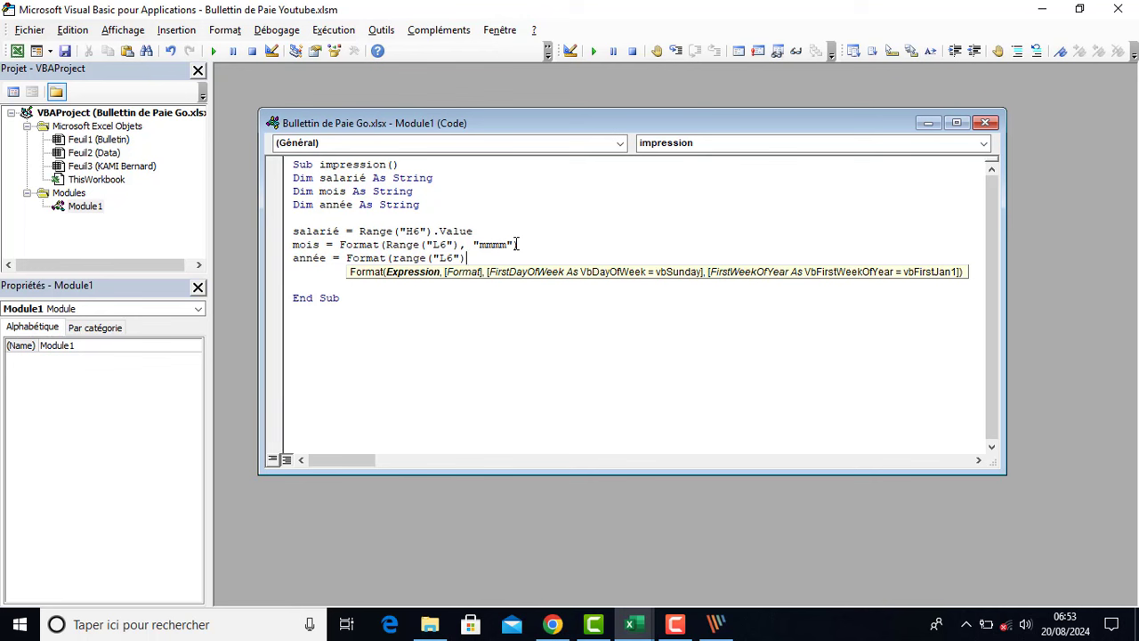
text(")
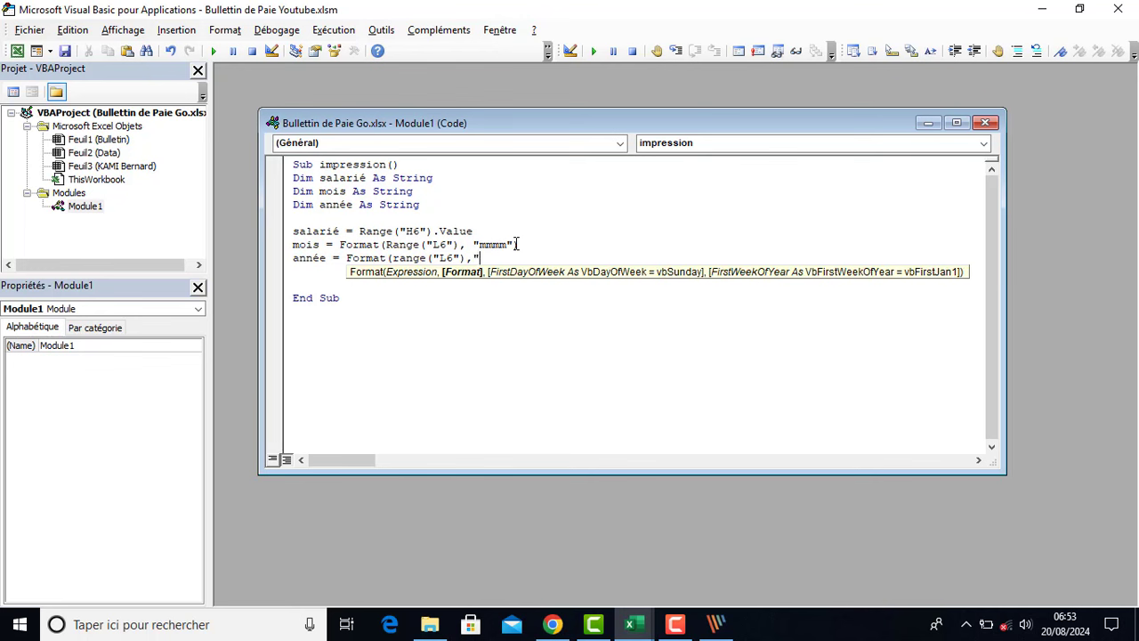
text(yyyy"))
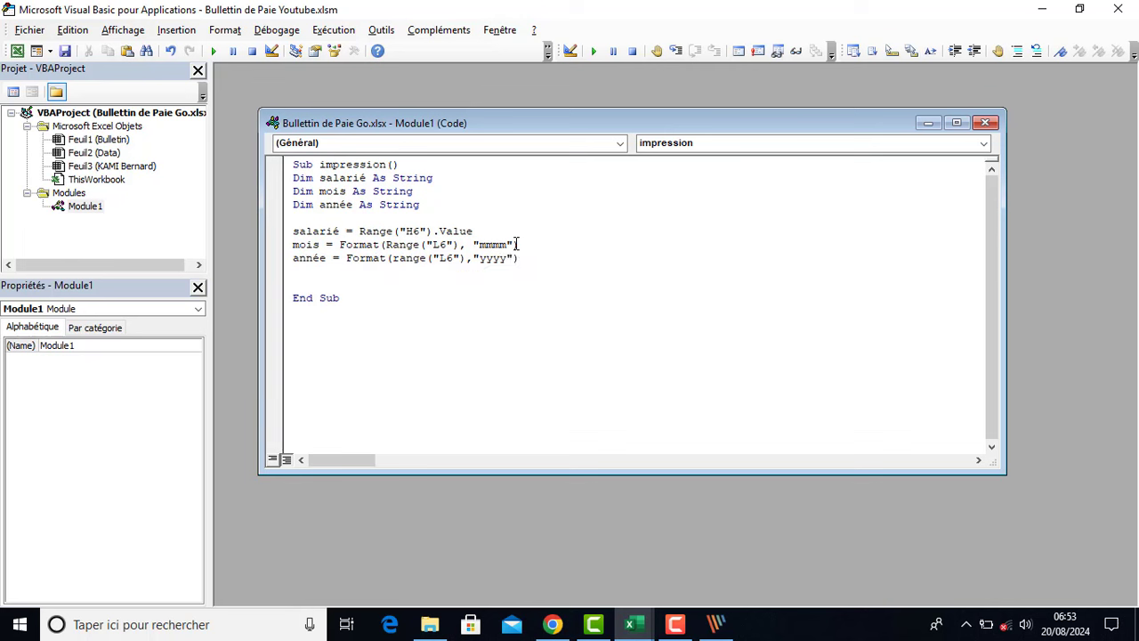
click(482, 281)
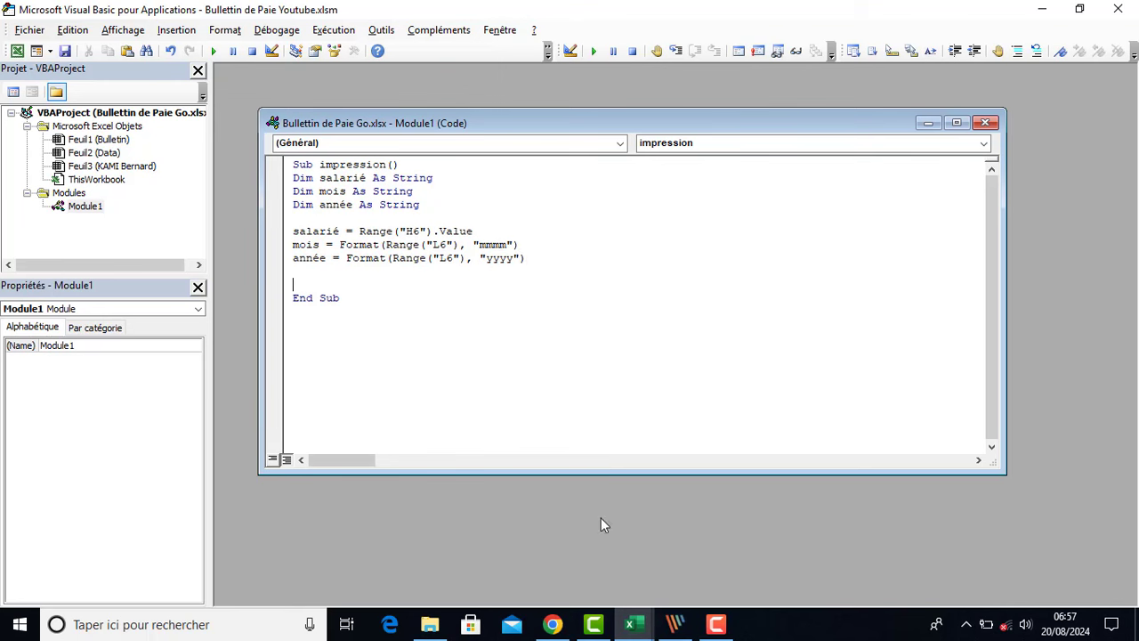
Switch to the Excel payslip and save it to the Bureau folder as a macro-enabled workbook named Bullettin de Paie Go
mouse_move(641, 633)
click(561, 575)
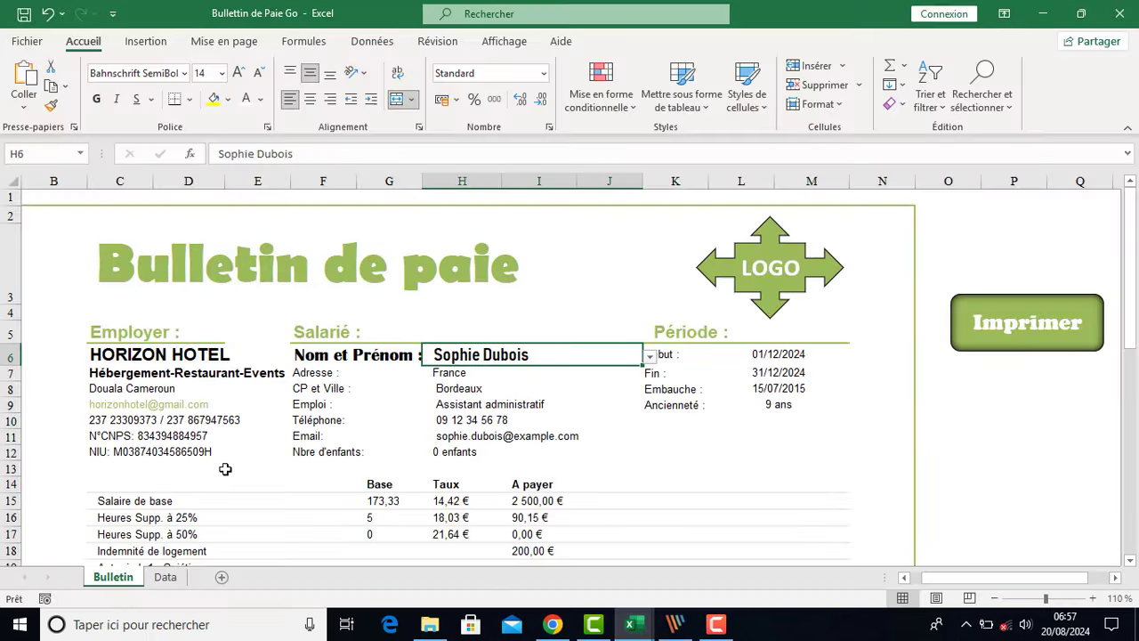
click(27, 42)
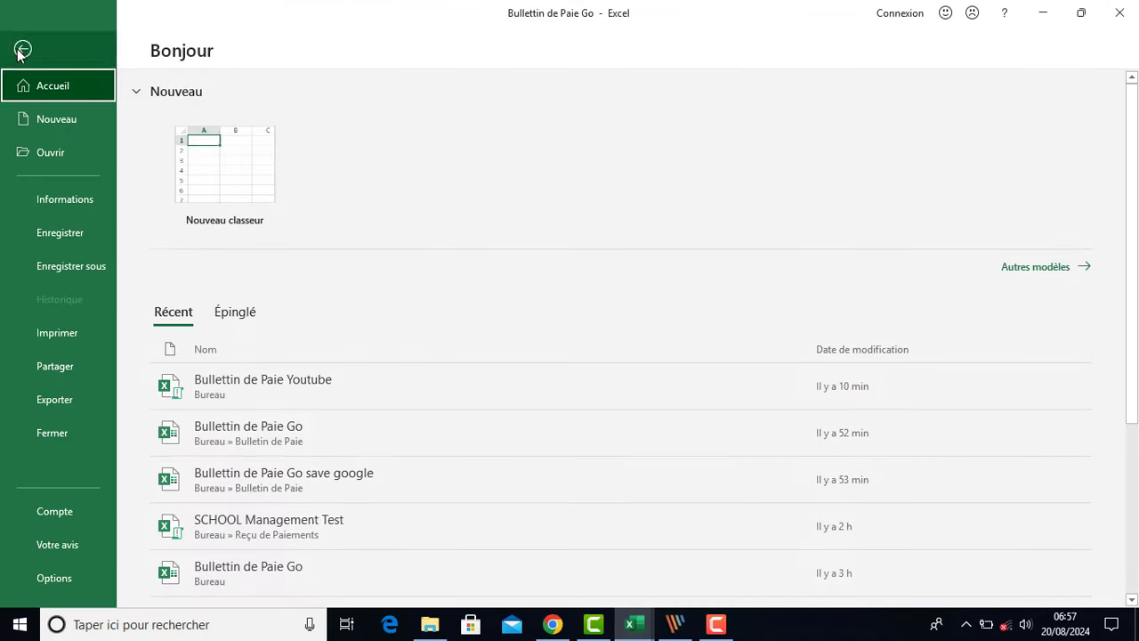
click(81, 269)
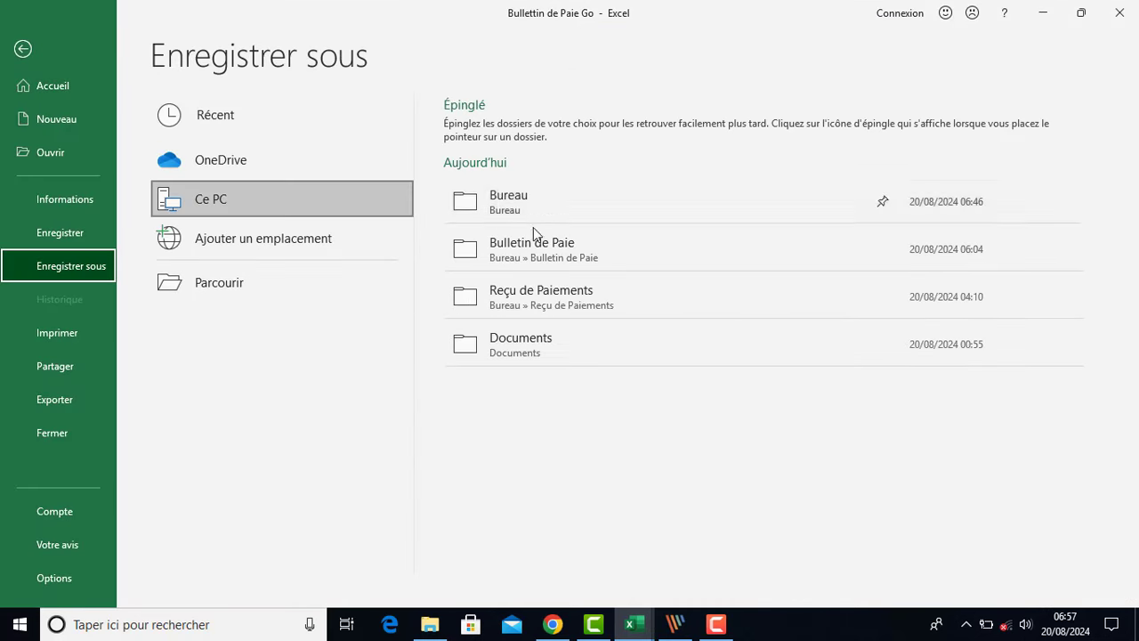
click(509, 204)
click(450, 213)
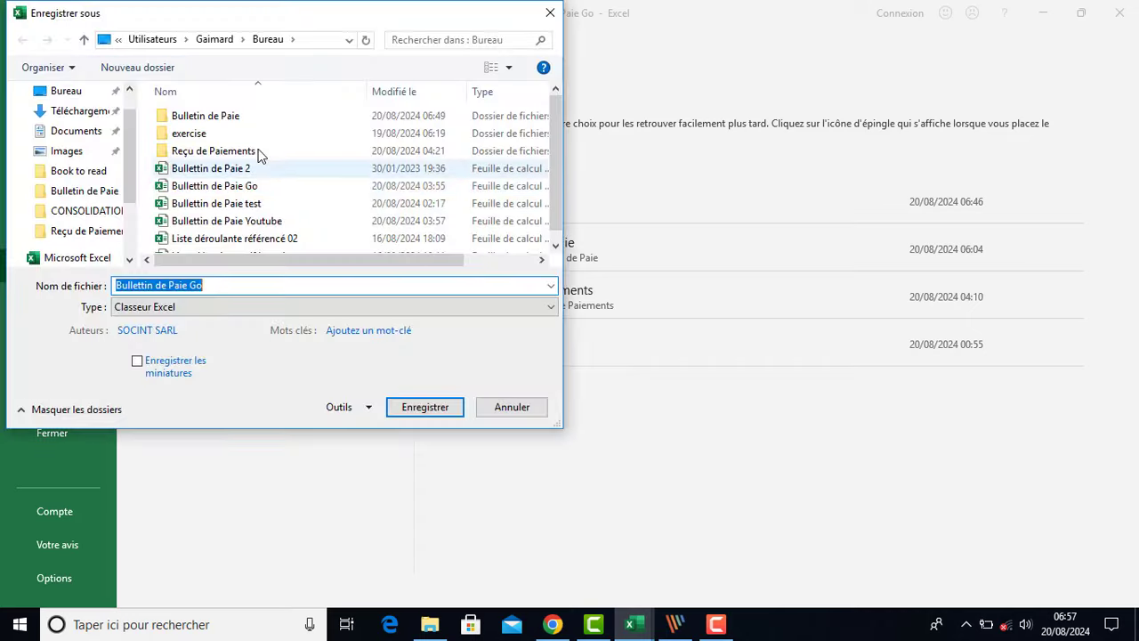
click(210, 307)
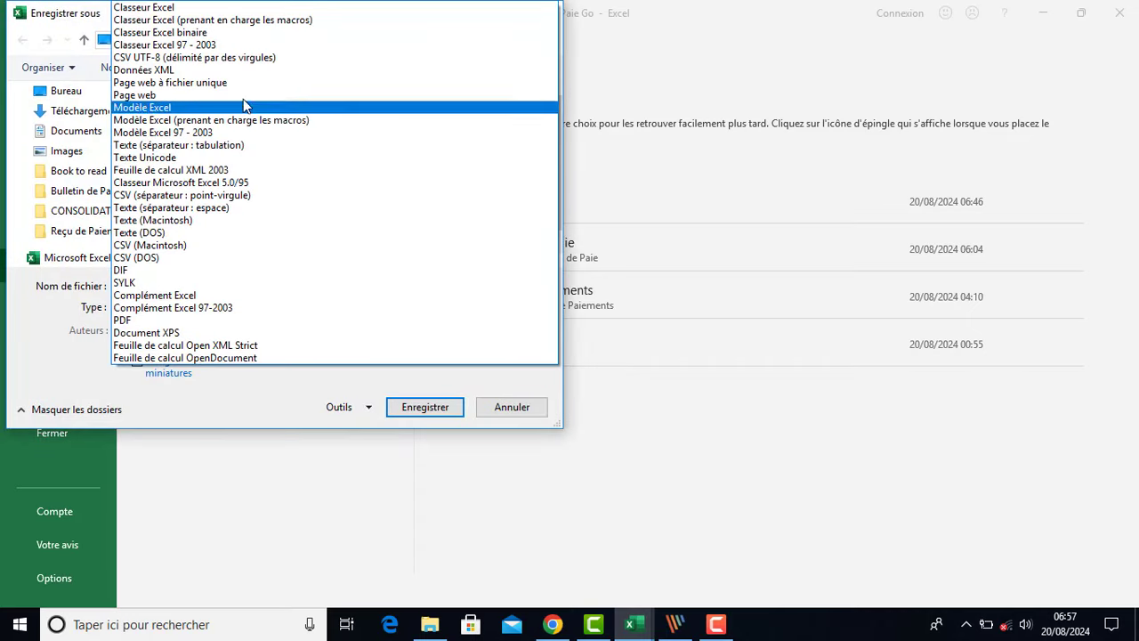
click(267, 20)
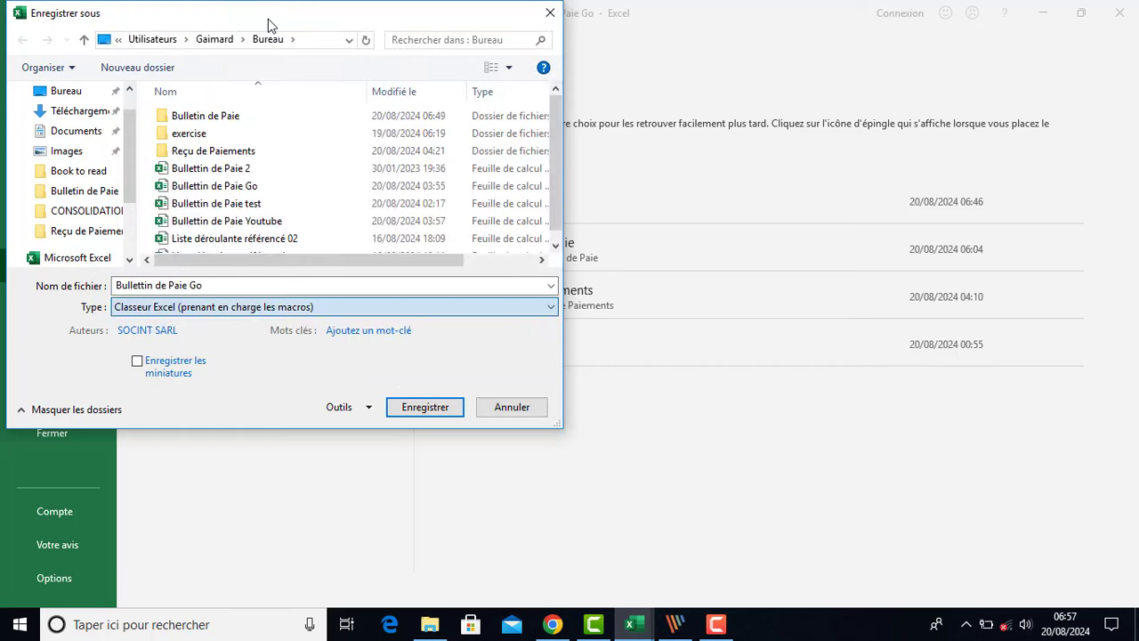
click(423, 406)
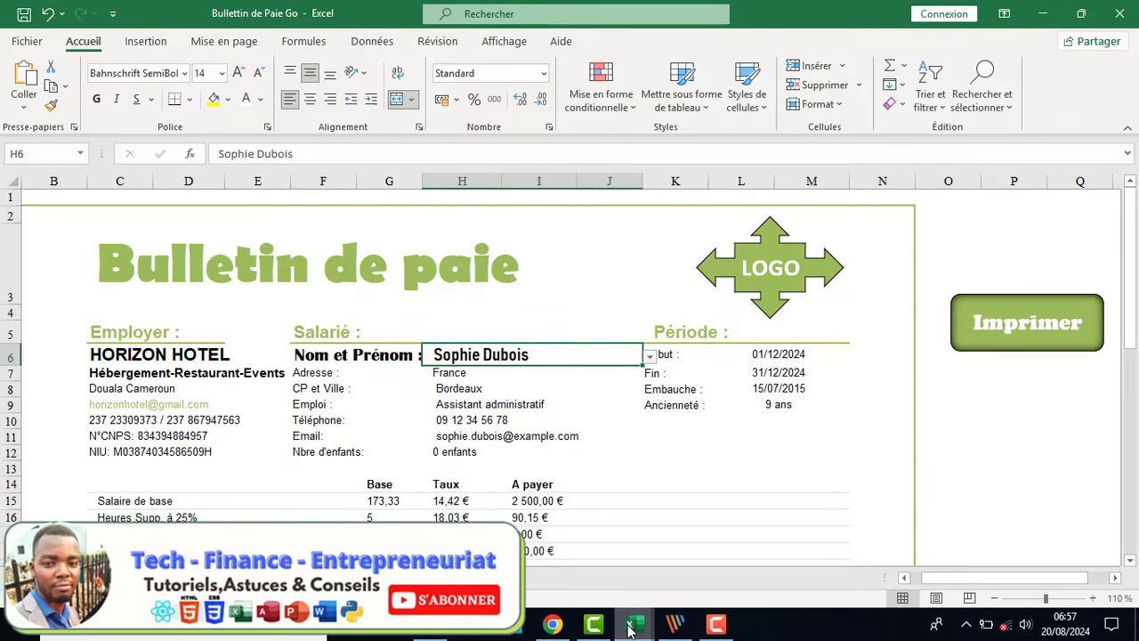
Return to the Visual Basic editor and start a new statement with ActiveSheet, separated from the année assignment by a blank line
mouse_move(644, 622)
click(702, 579)
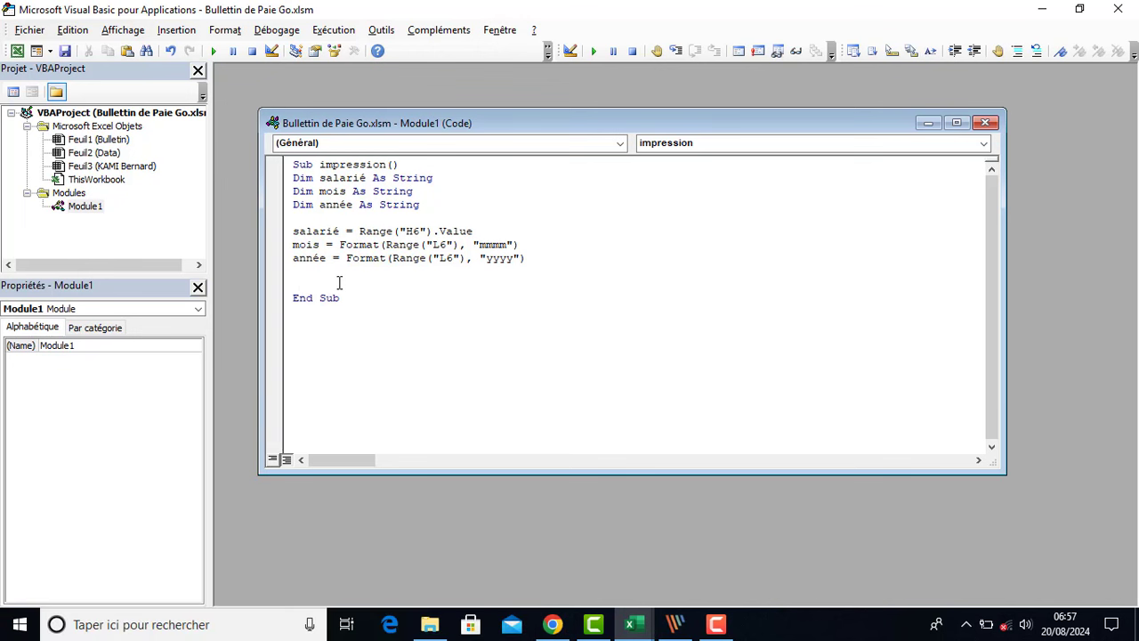
key(Return)
text(active)
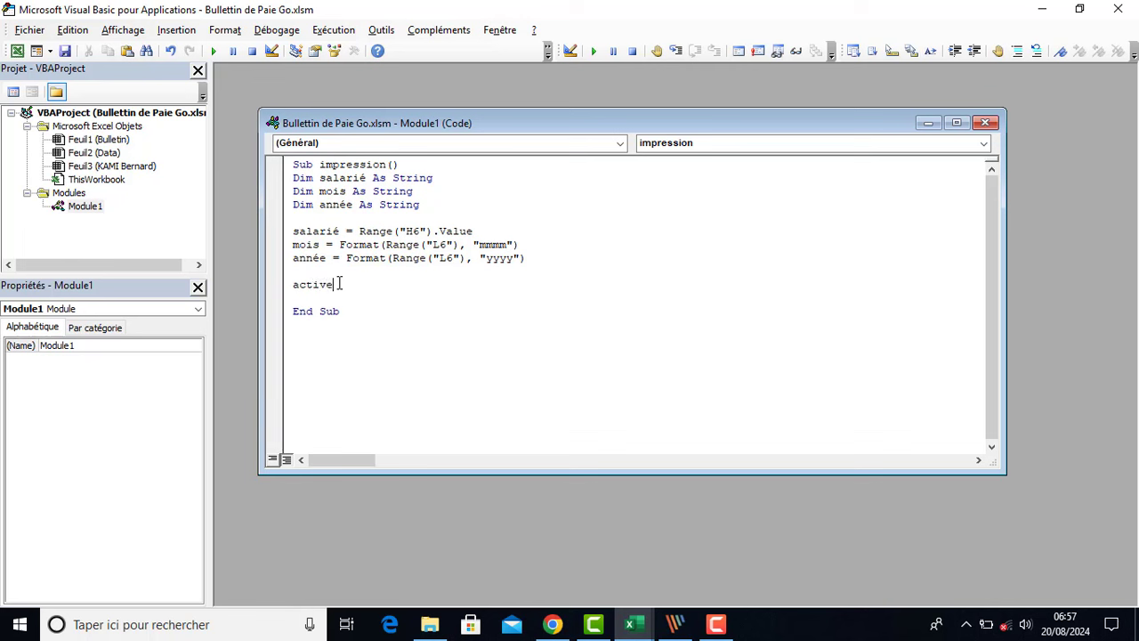
key(ctrl+space)
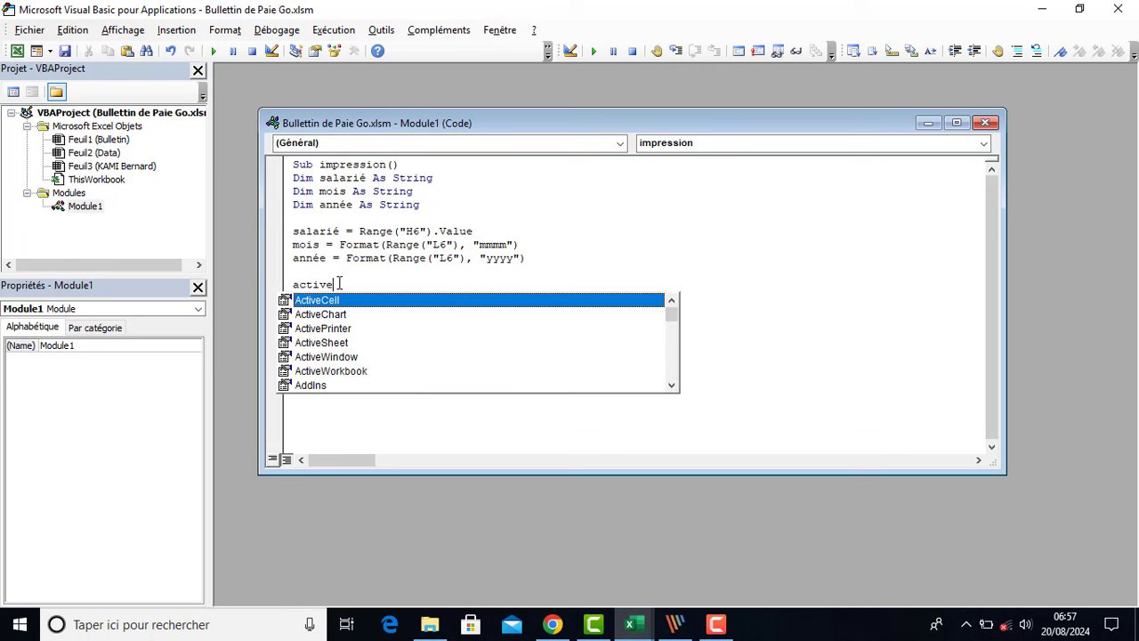
key(Down)
key(Down)
key(Down)
key(Down)
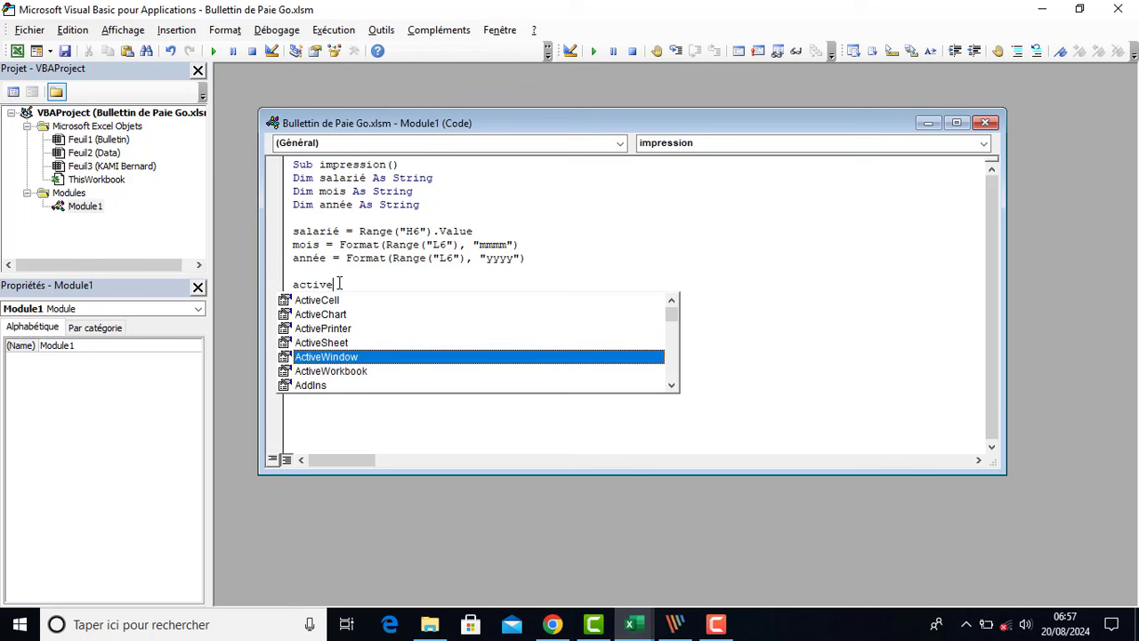
key(Up)
key(Tab)
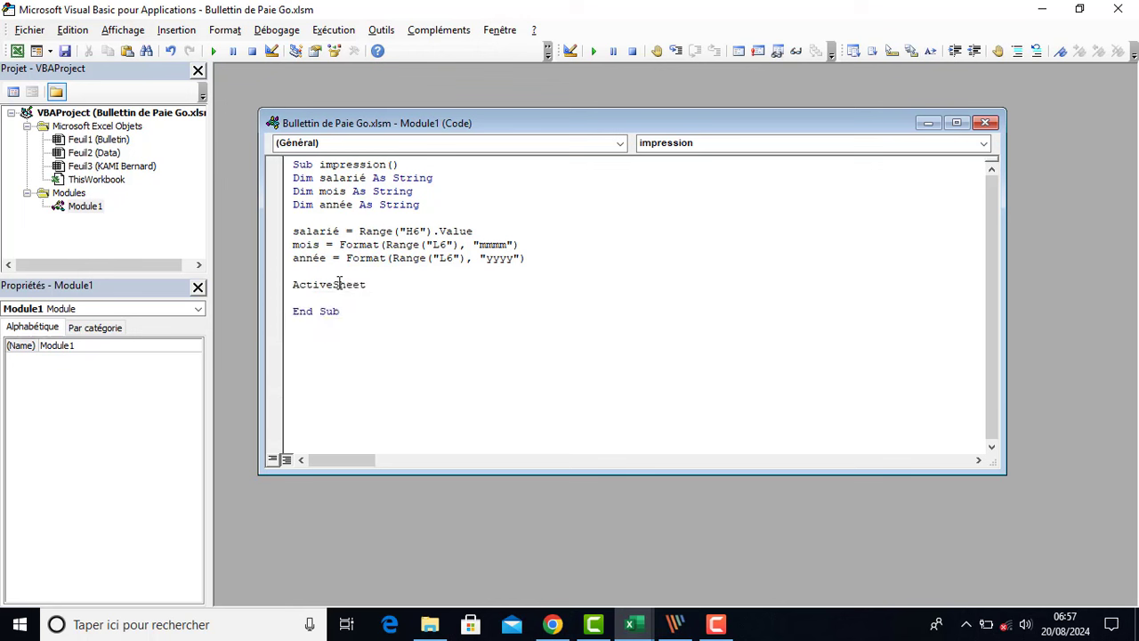
Extend the ActiveSheet statement with .exportasfixedformart type:=xlt and list the matching constants
text(.exportasfixedformart)
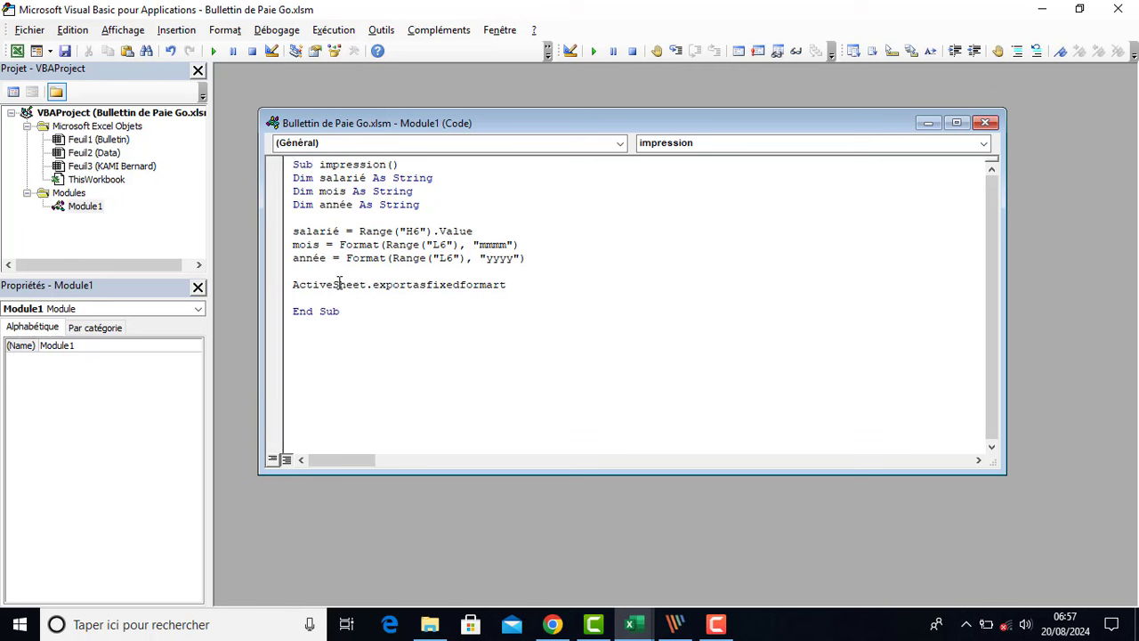
text( type:=xlt)
key(ctrl+space)
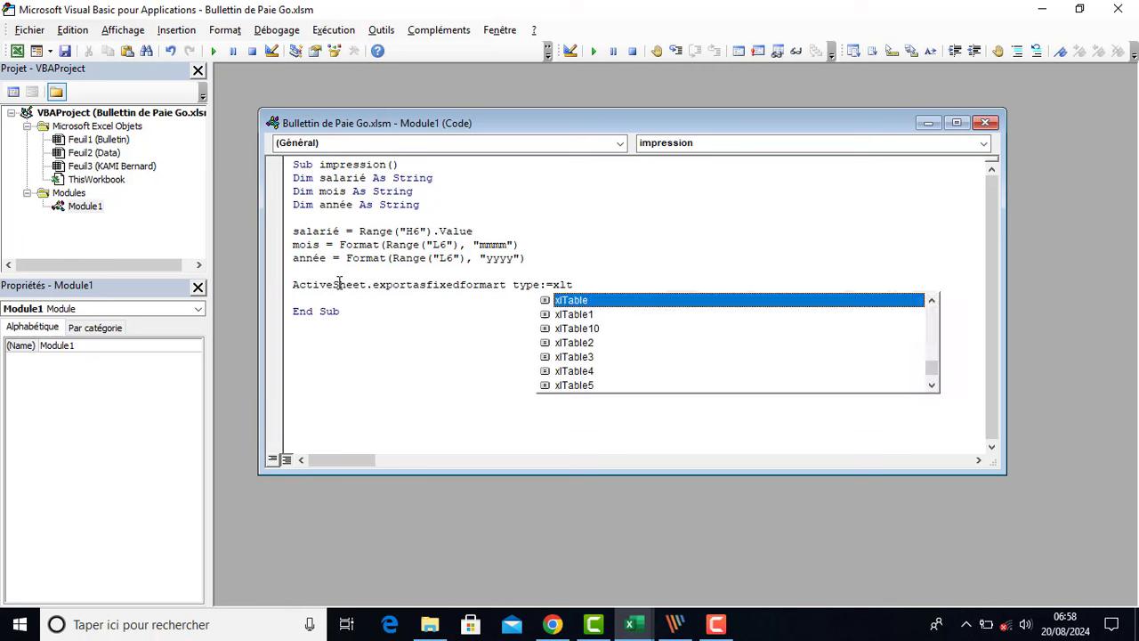
Try xltpd, xlpd and xltpdf as the export type value, and cut it back to xl
text(pd)
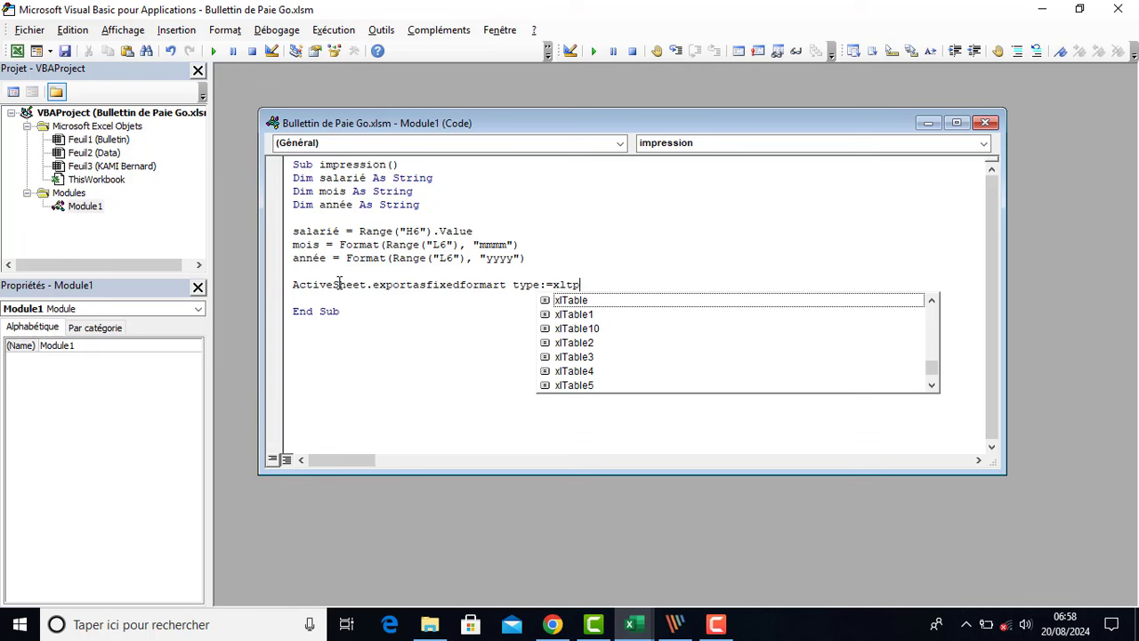
key(BackSpace)
key(BackSpace)
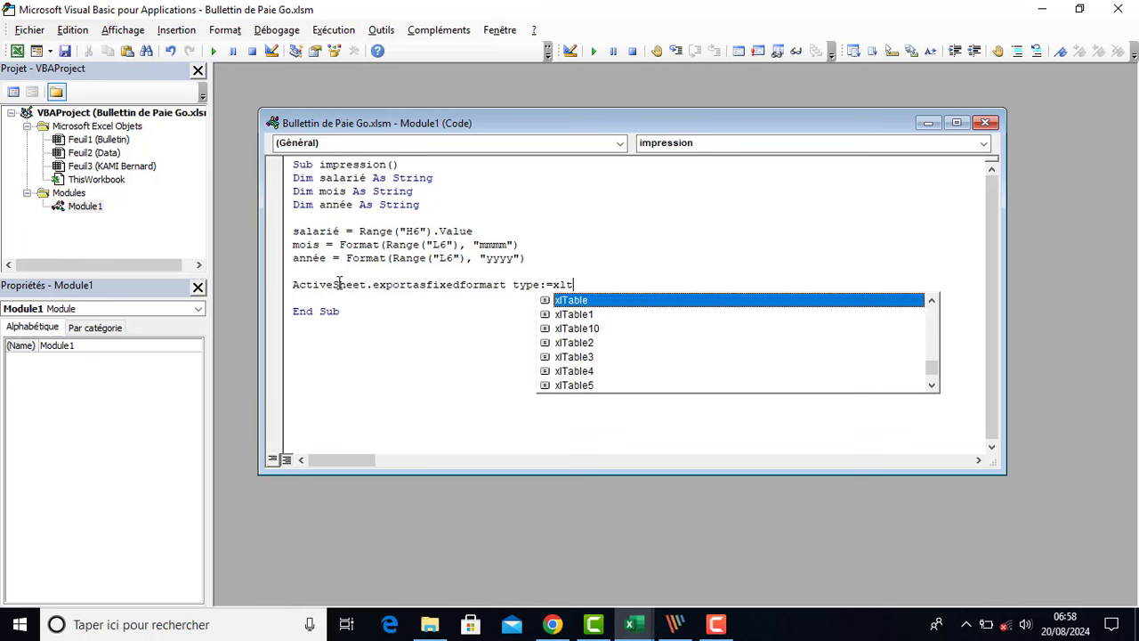
key(BackSpace)
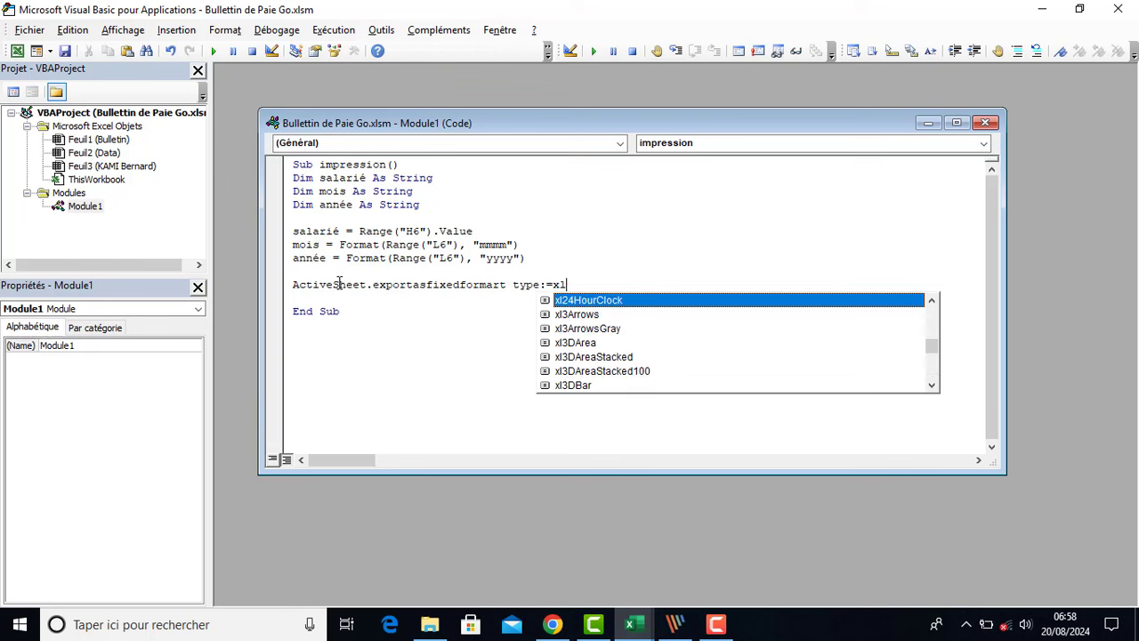
text(pd)
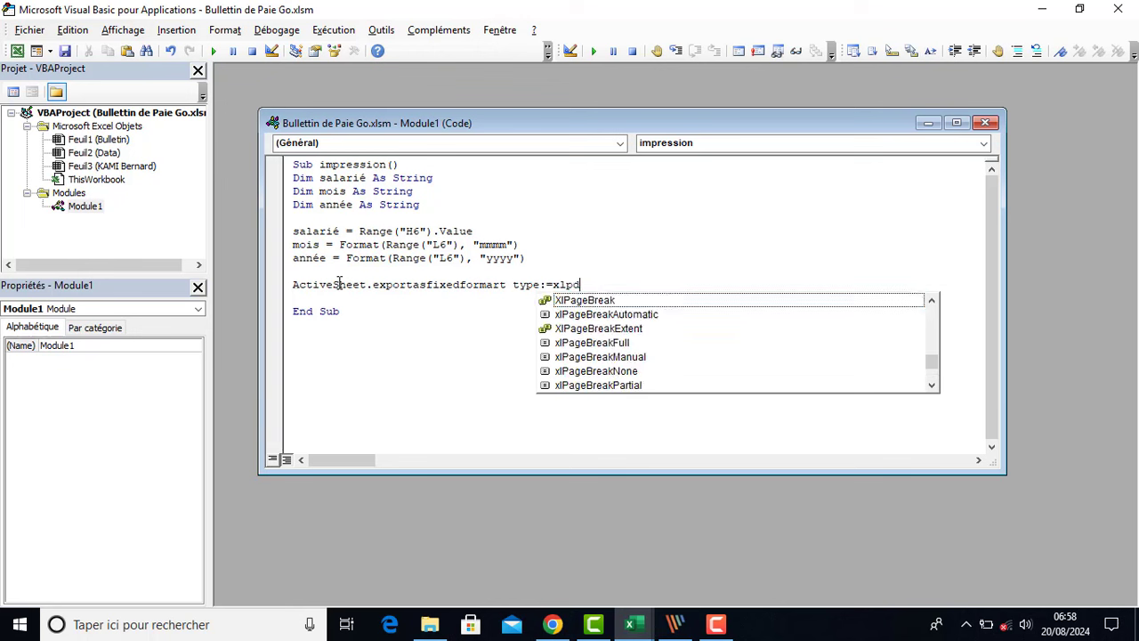
key(BackSpace)
key(BackSpace)
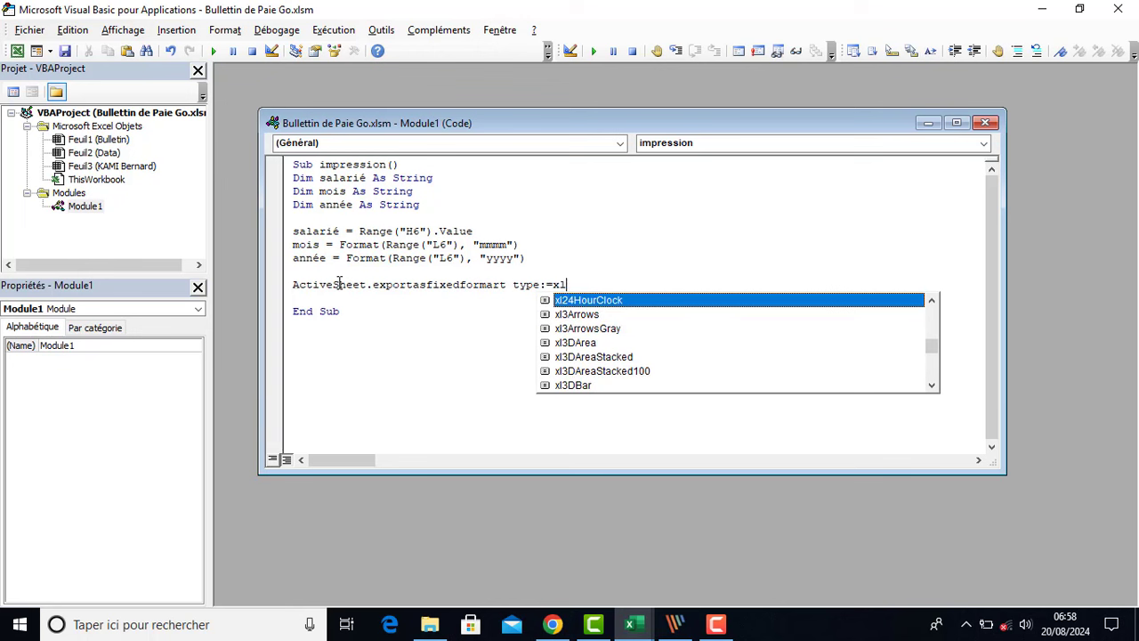
text(t)
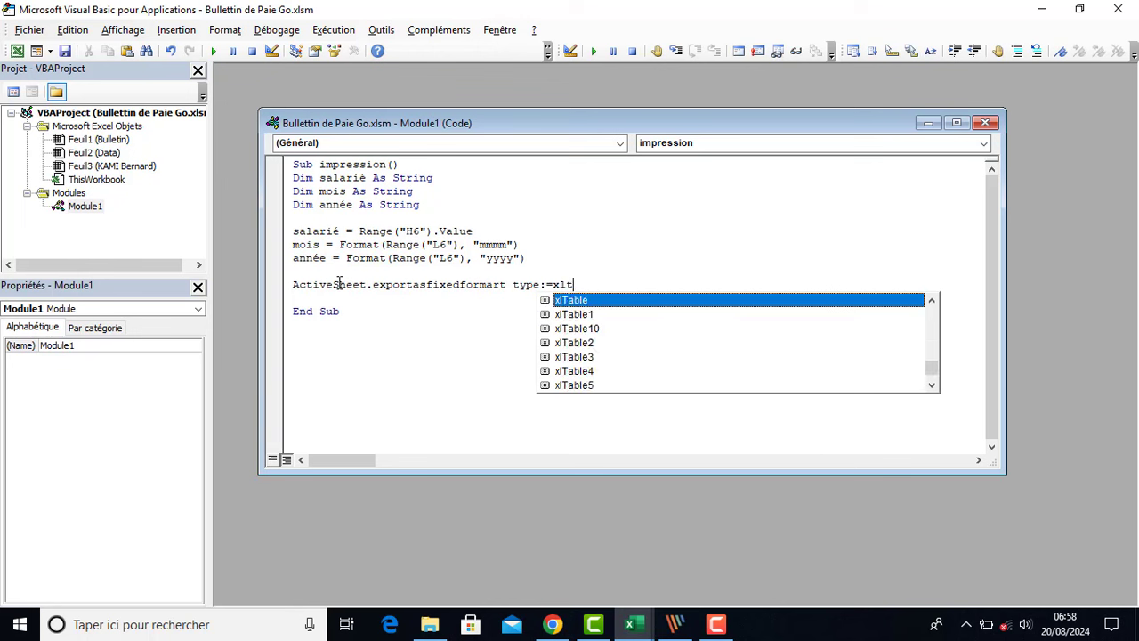
text(pdf)
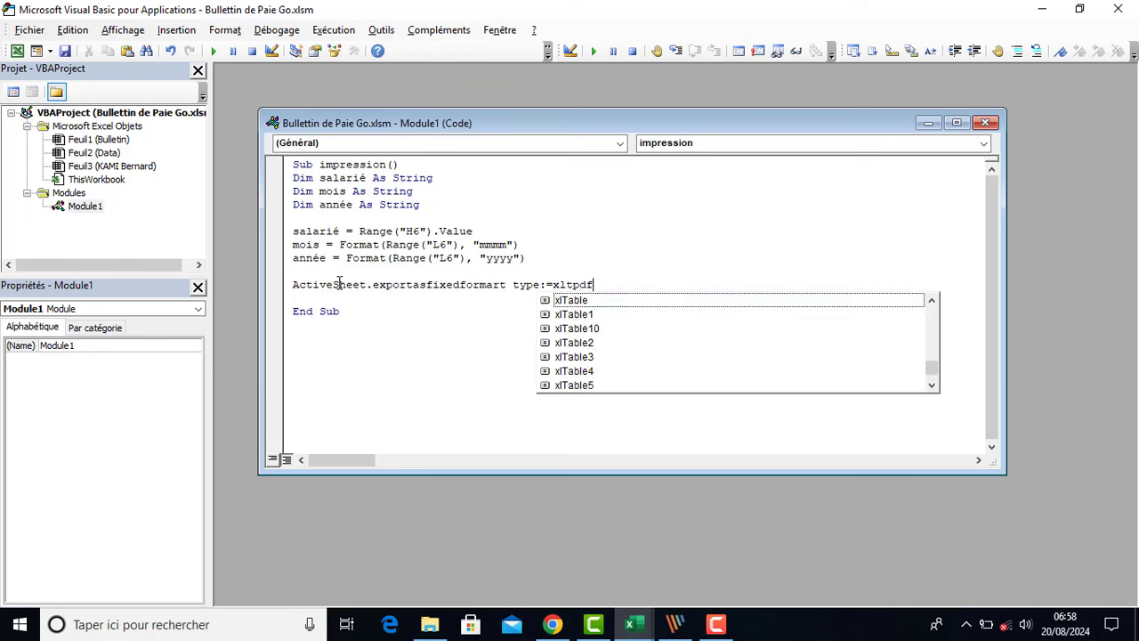
key(BackSpace)
key(BackSpace)
key(BackSpace)
key(BackSpace)
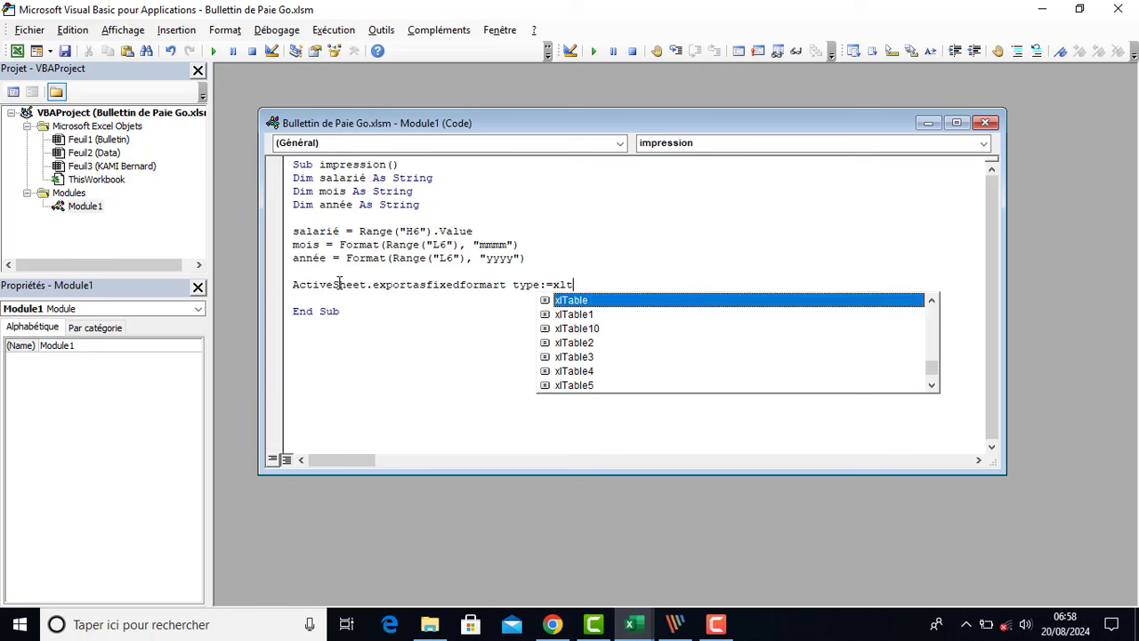
text(l)
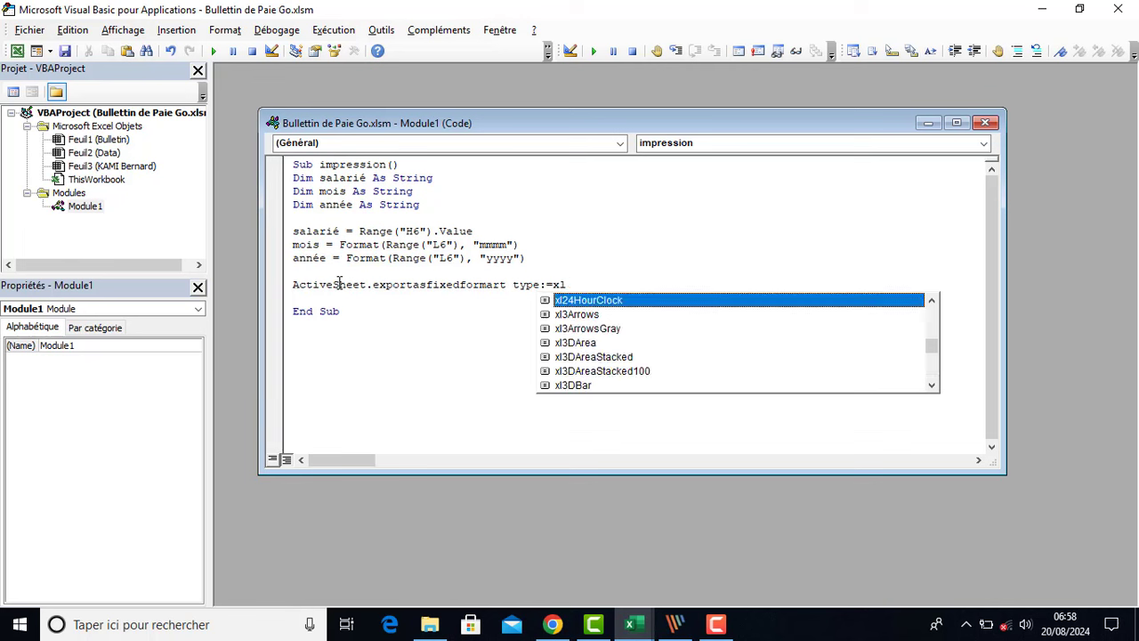
Browse the suggested xl constants for one that specifies the PDF export type
key(Down)
key(Down)
key(Down)
key(Down)
key(Down)
key(Down)
key(Down)
key(Down)
key(Down)
key(Down)
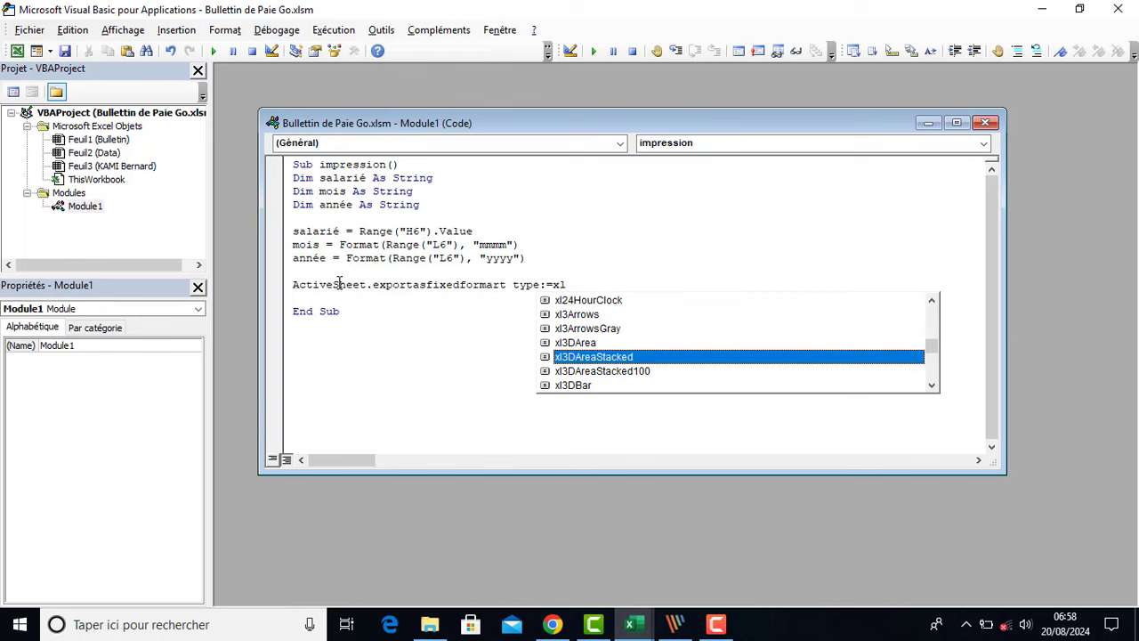
key(Down)
key(Down)
key(Down)
key(Down)
key(Down)
key(Down)
key(Down)
key(Down)
key(Down)
key(Down)
key(Down)
key(Down)
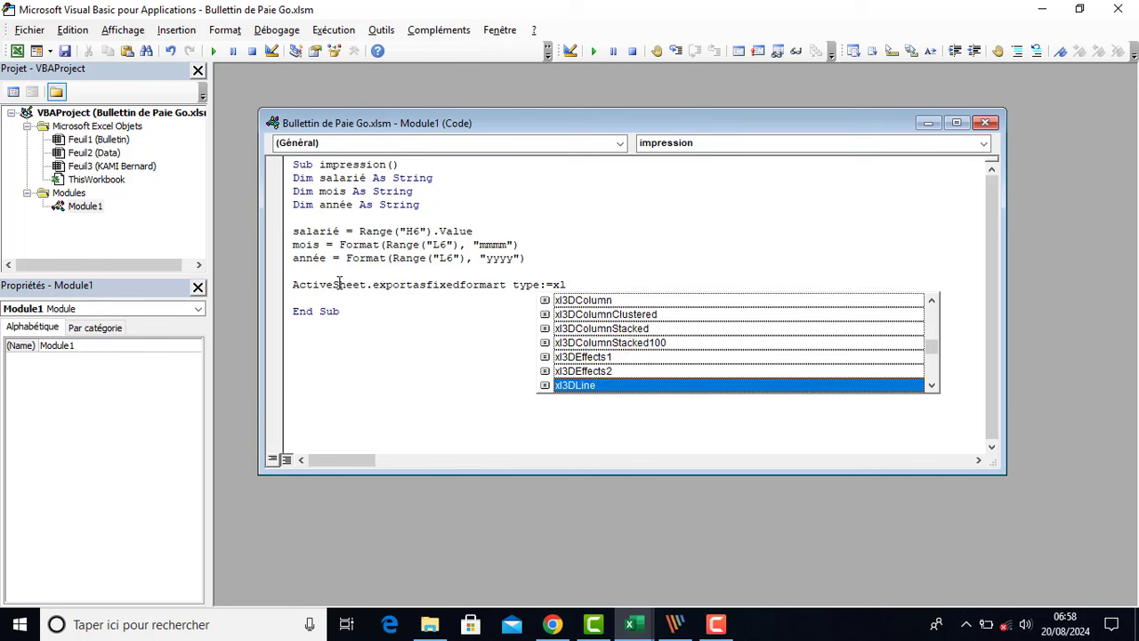
key(Down)
key(Down)
key(Down)
key(Down)
key(Down)
key(Down)
key(Down)
key(Down)
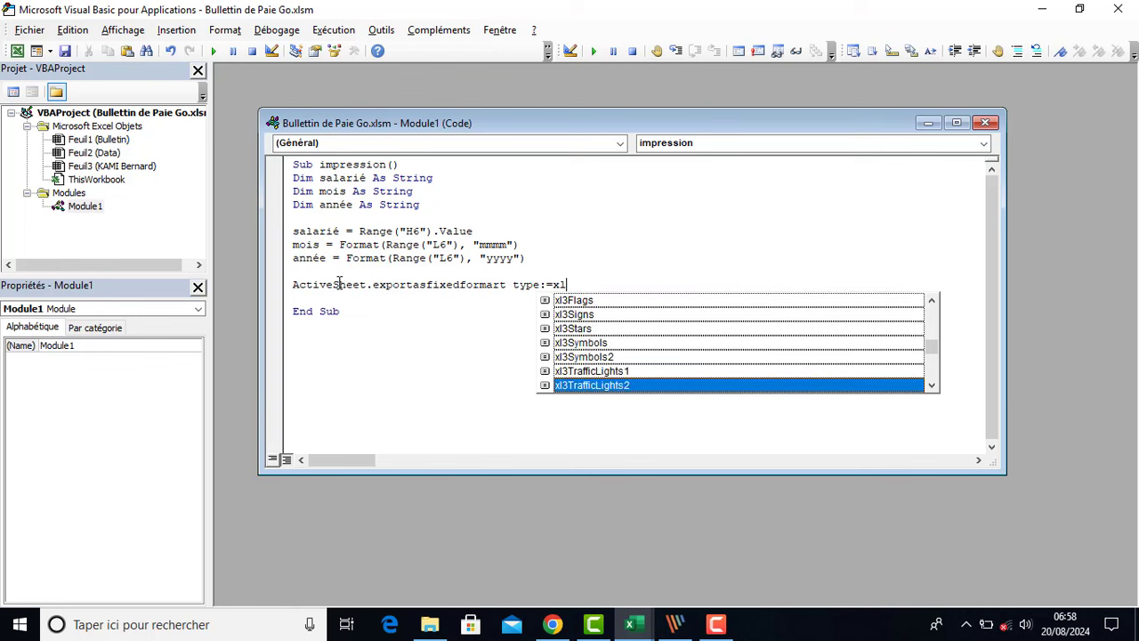
key(Down)
key(Down)
key(Down)
key(Down)
key(Down)
key(Down)
key(Down)
key(Down)
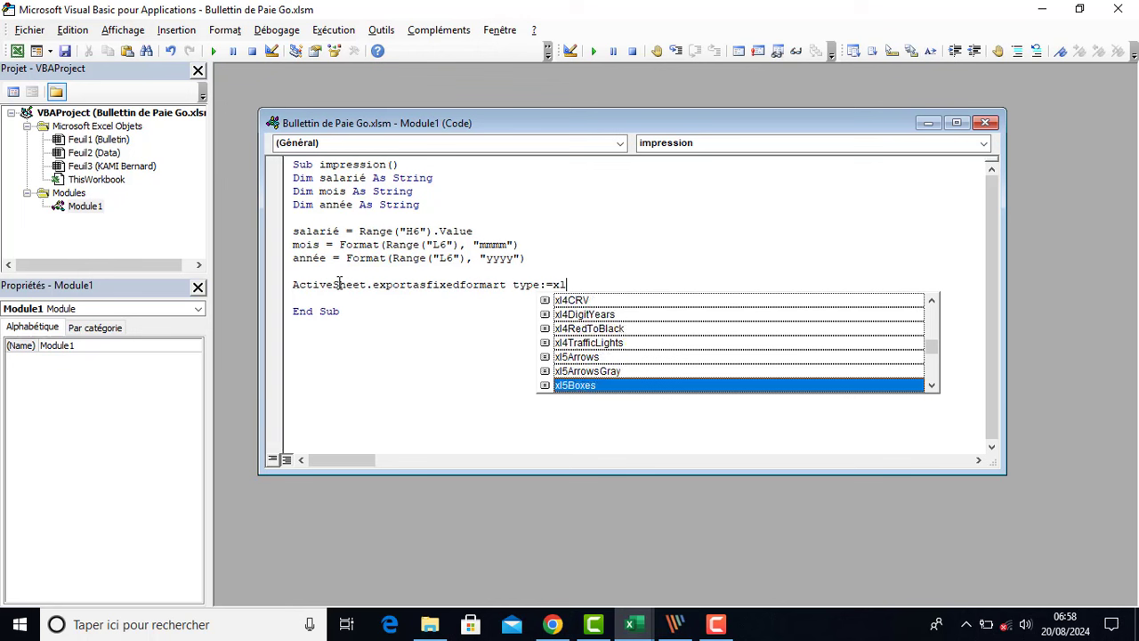
key(Up)
key(Up)
key(Up)
key(Up)
key(Up)
key(Up)
key(Up)
key(Up)
key(Up)
key(Up)
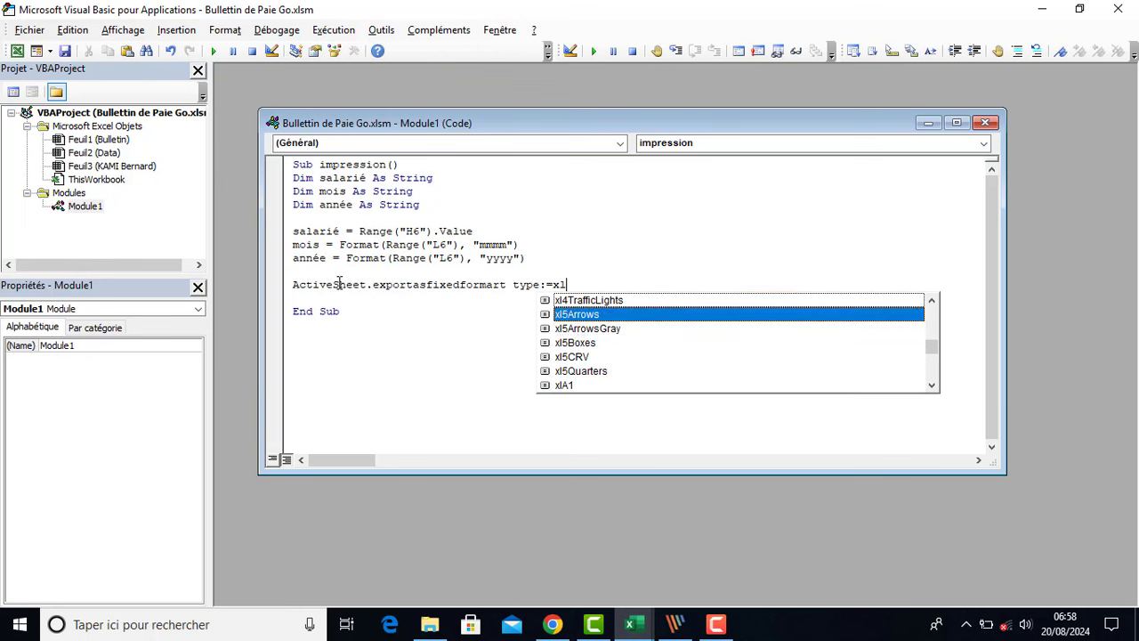
key(Up)
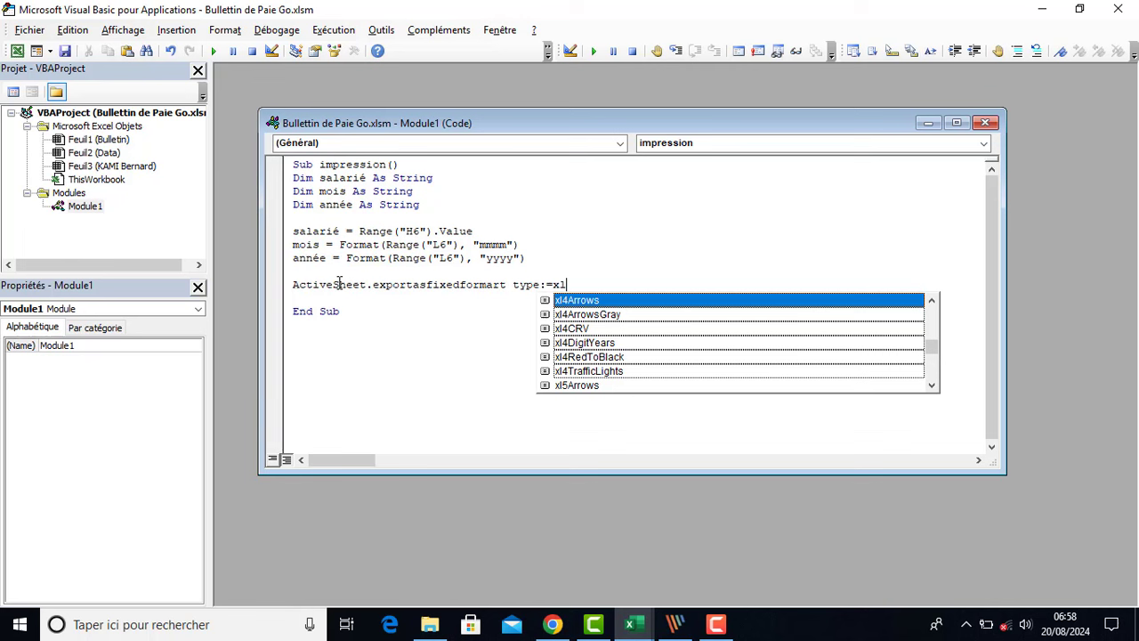
key(Up)
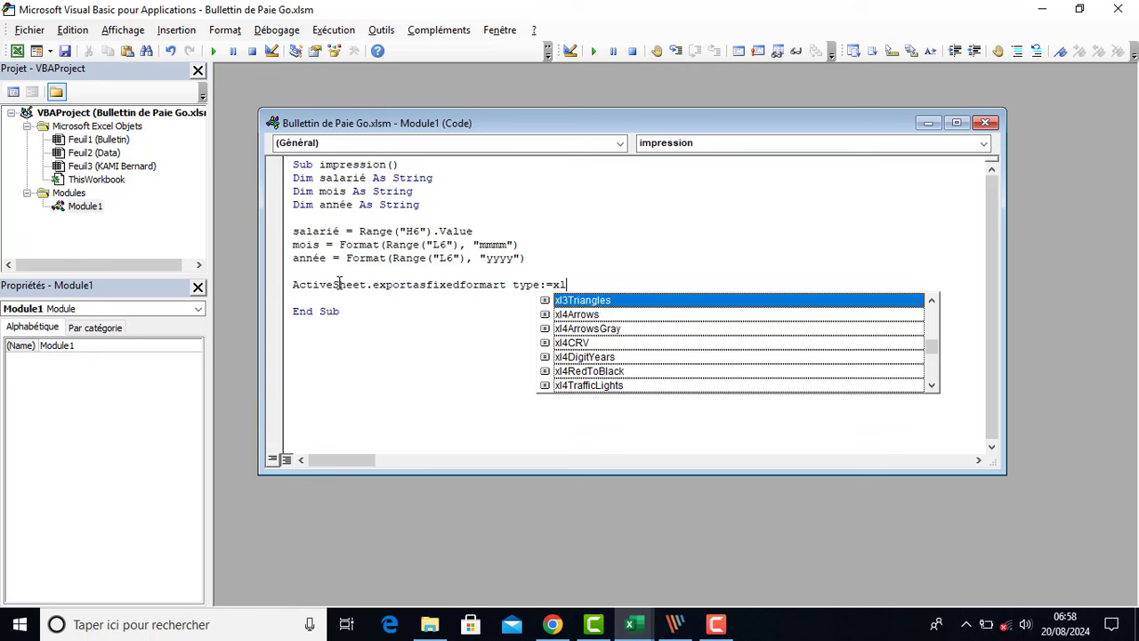
Complete the export type as xlTypePDF and continue the statement on a new line with filename:=
key(BackSpace)
text(lty)
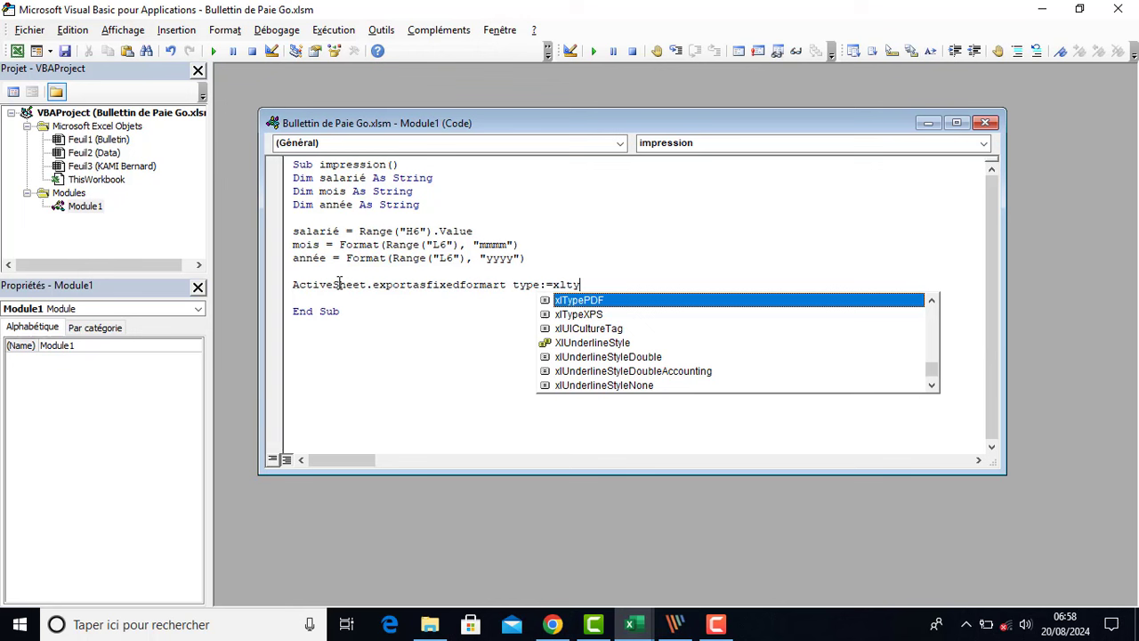
key(Tab)
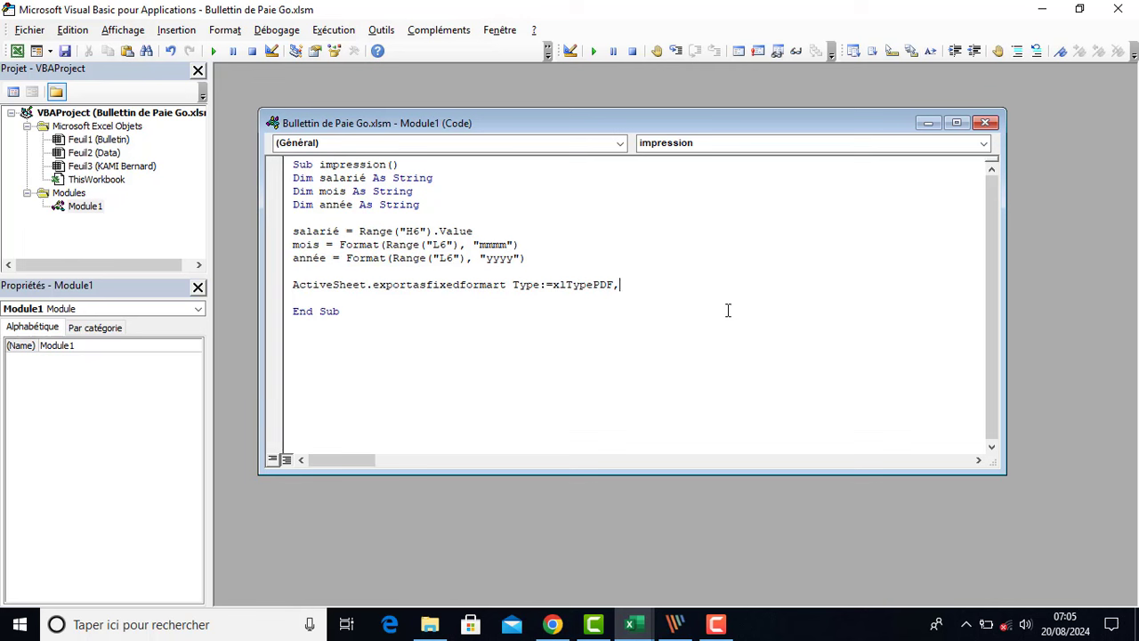
text(_)
key(Return)
text(fil)
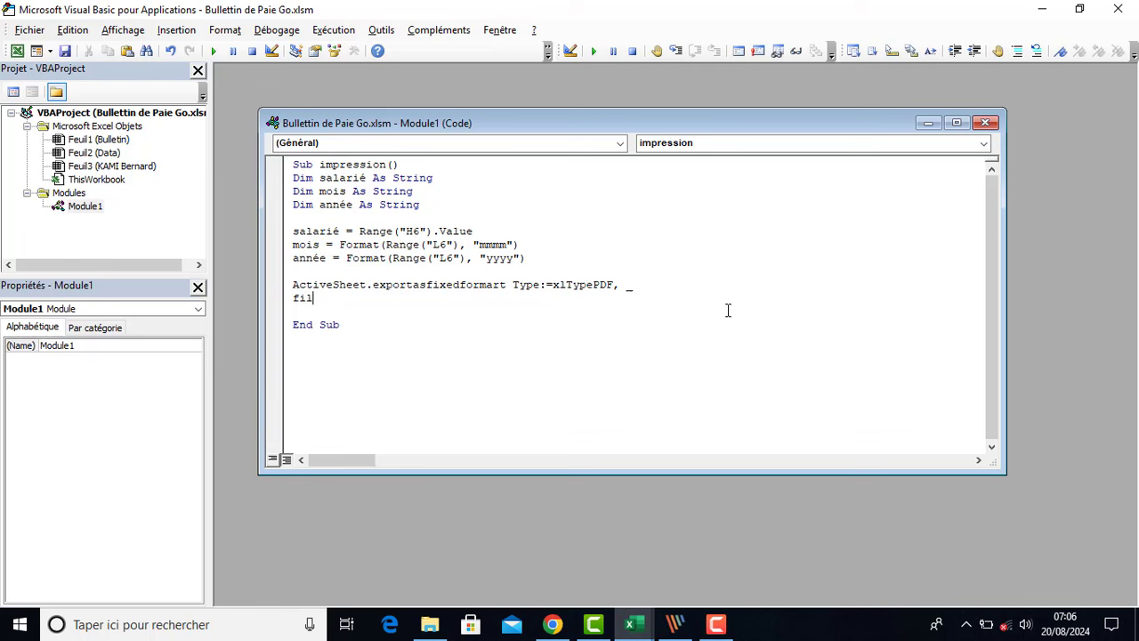
text(ename:=)
Copy the Bulletin de Paie folder path from File Explorer and insert it after an opening quote as the filename value in the Visual Basic editor
mouse_move(634, 629)
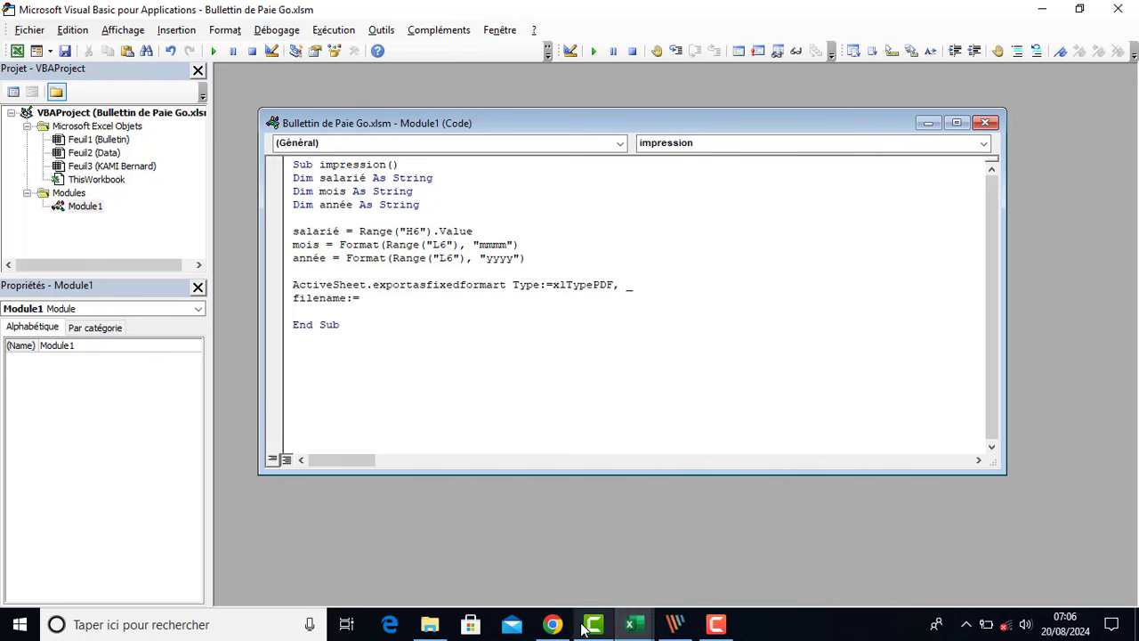
click(430, 624)
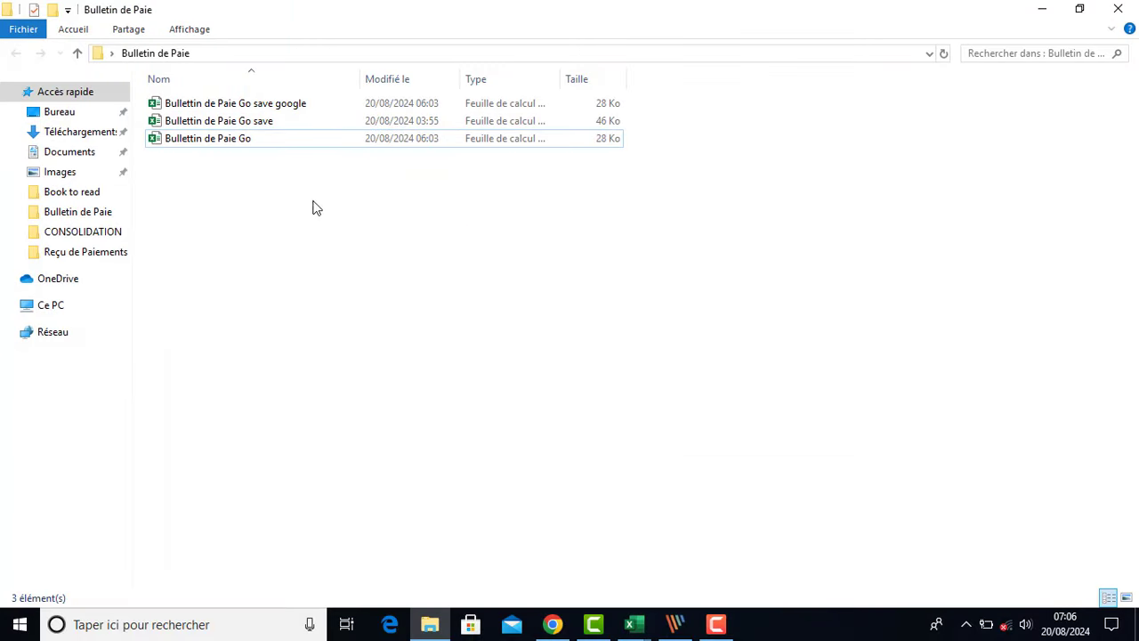
click(677, 55)
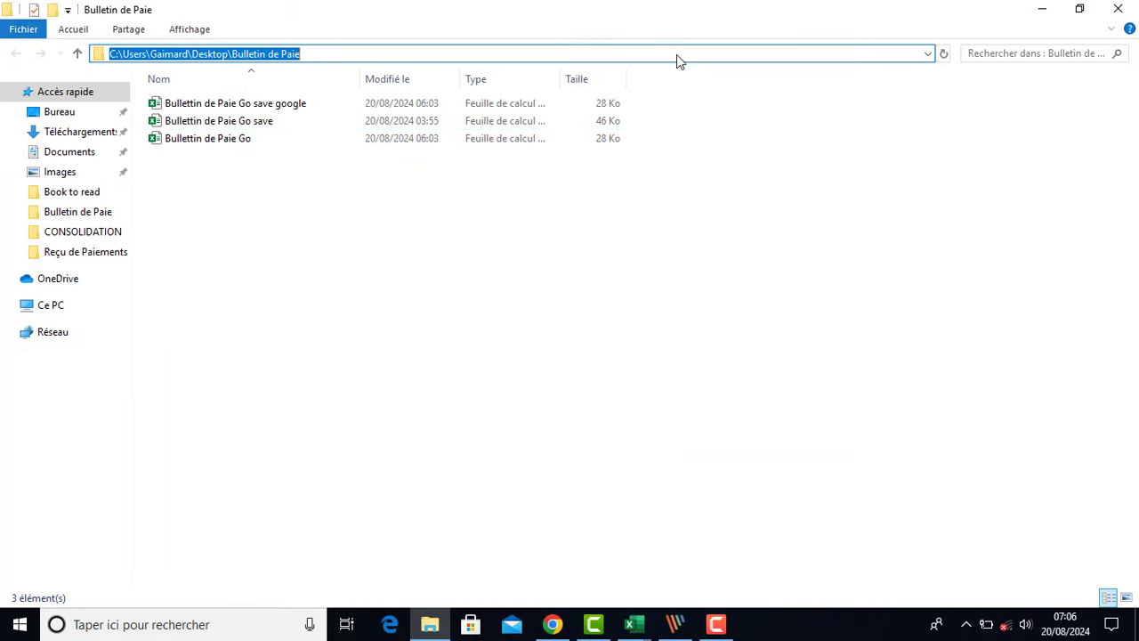
drag(310, 54, 109, 55)
key(ctrl+c)
click(550, 419)
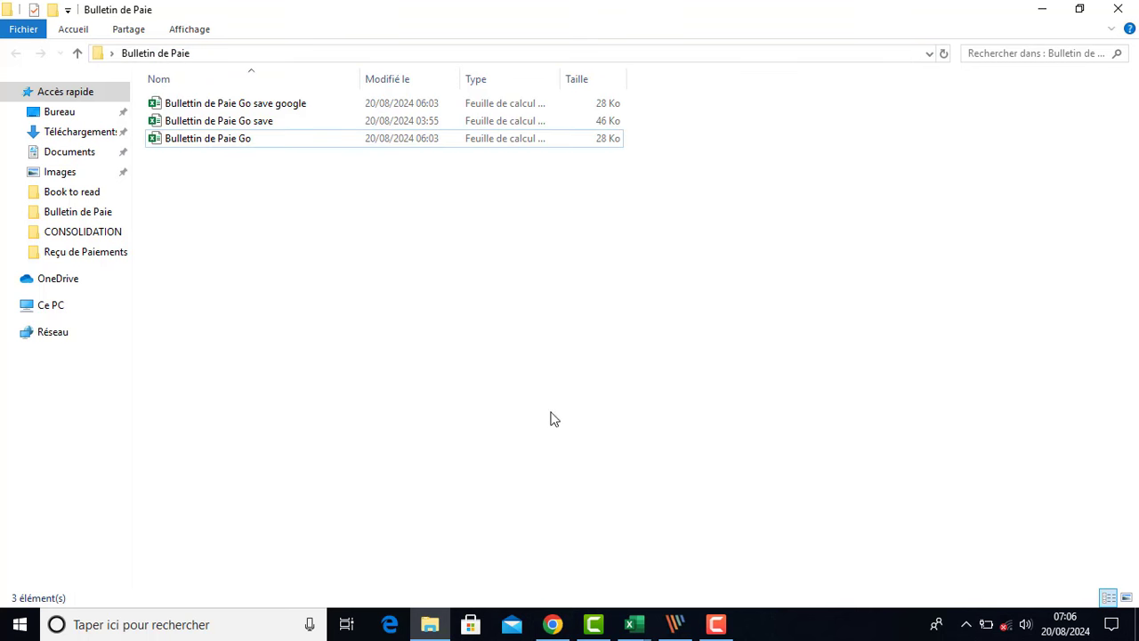
mouse_move(634, 624)
click(698, 532)
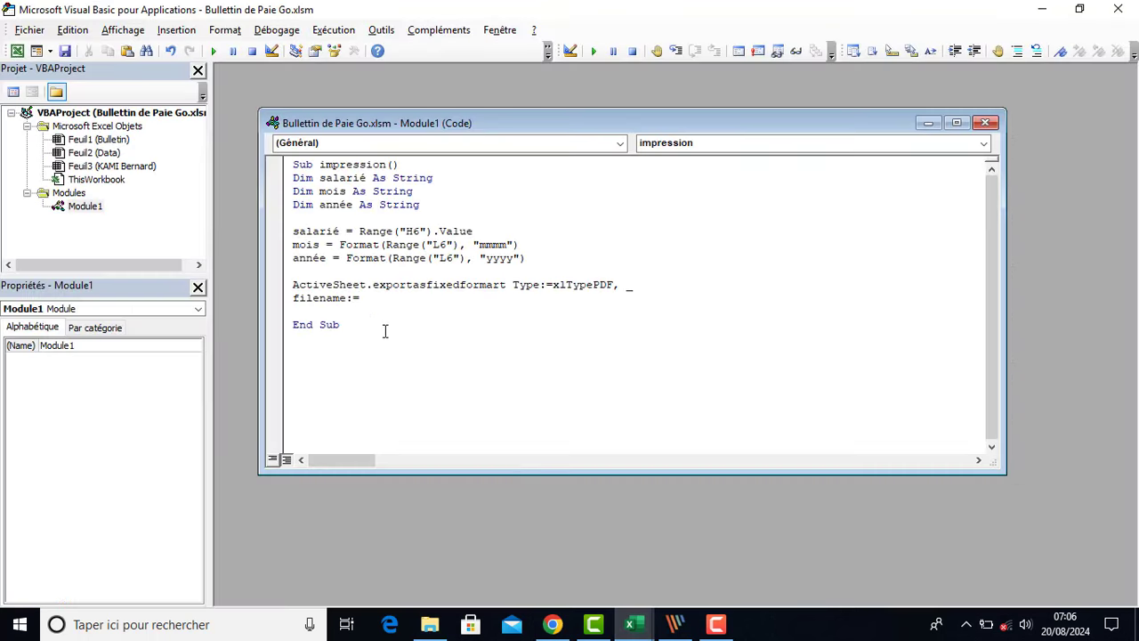
text(")
key(ctrl+v)
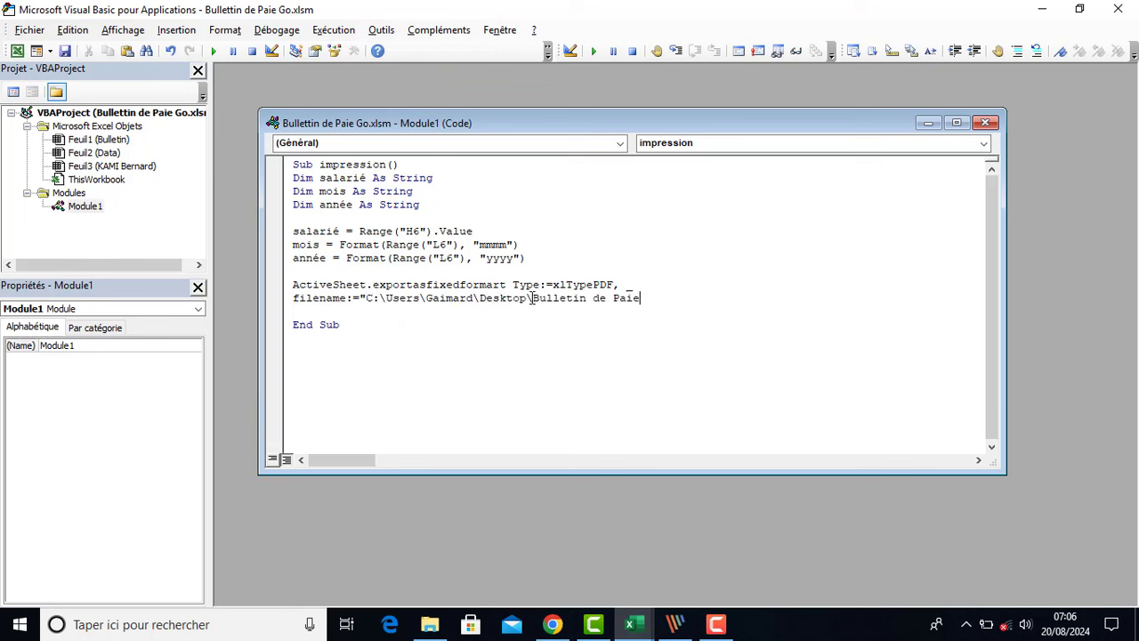
Extend the filename with \" & salarié & " " & mois & " " & année, and continue the statement on a new line
drag(531, 297, 526, 298)
key(ctrl+c)
click(643, 298)
key(ctrl+v)
text(" & salarié & " ")
key(Left)
text(& mois)
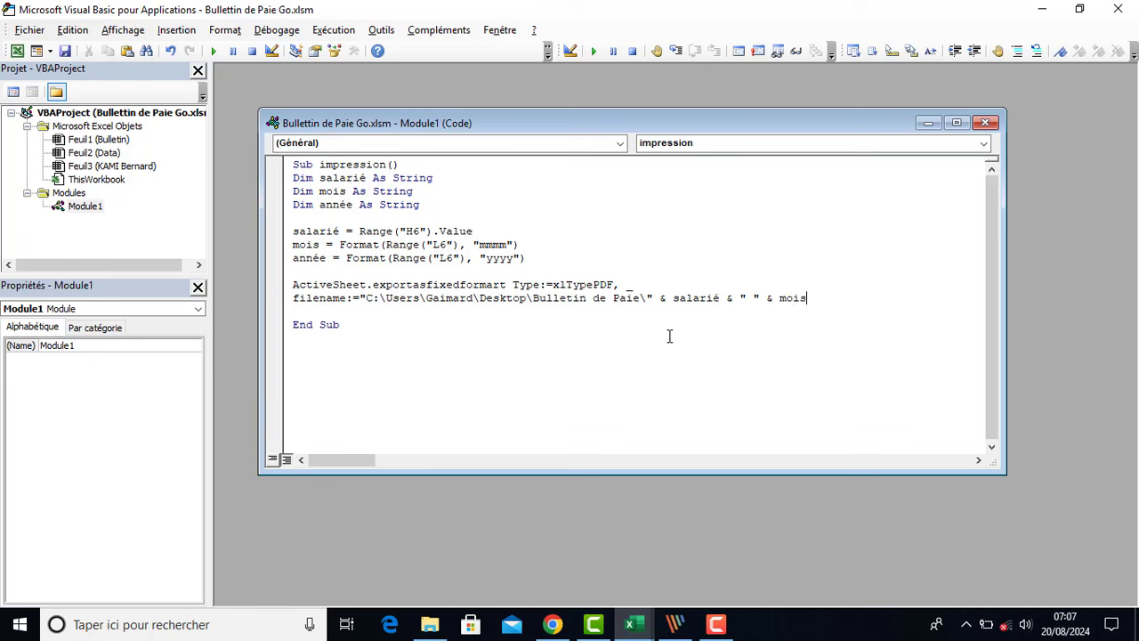
text( & " " & année)
text(, _)
key(Return)
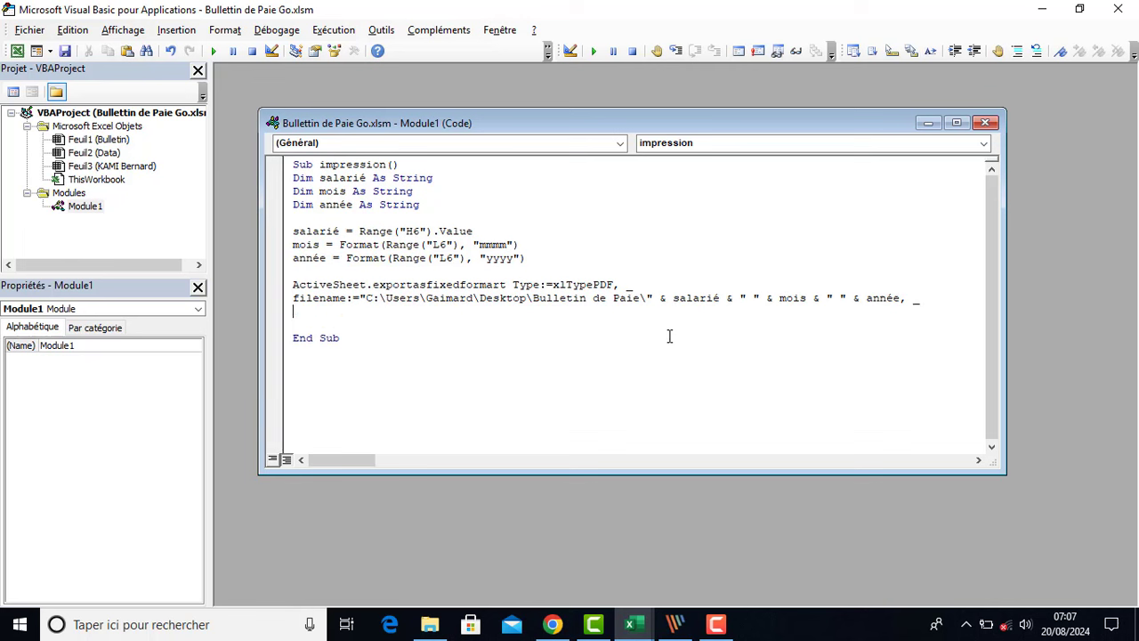
Add the quality argument to the export statement with the value xlQualityStandard
text(quality:=xlquali)
key(ctrl+space)
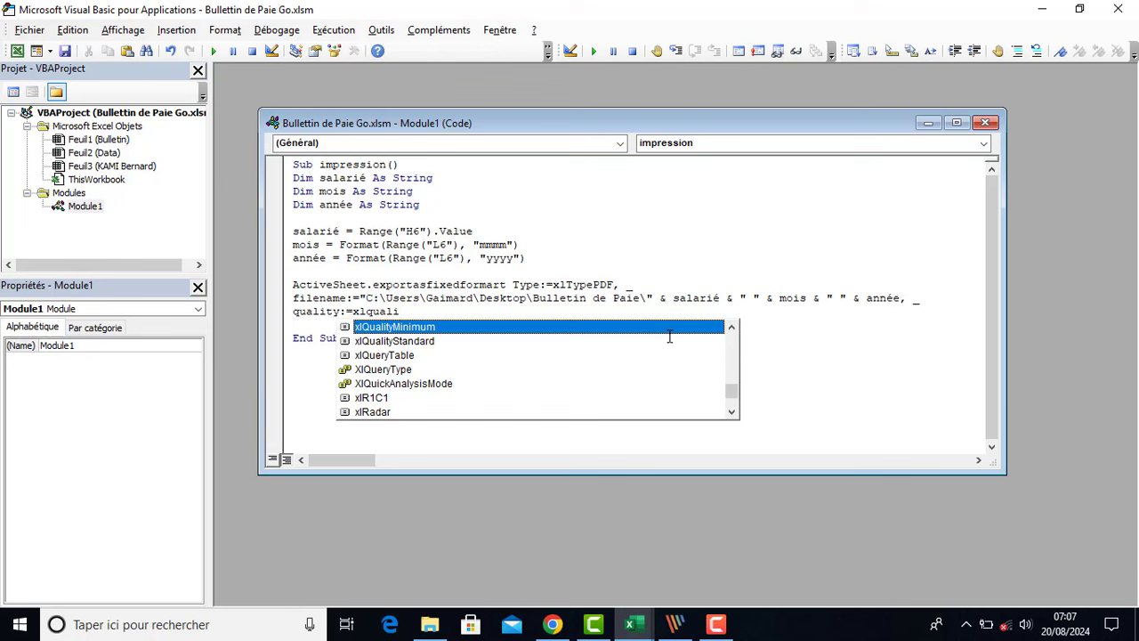
click(669, 337)
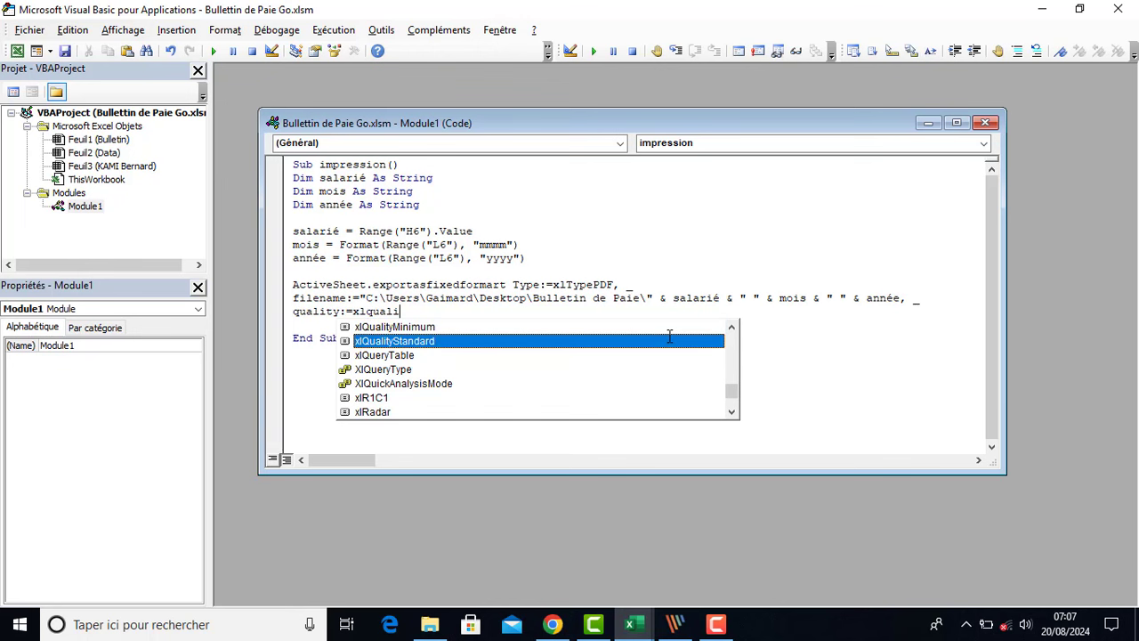
double_click(669, 336)
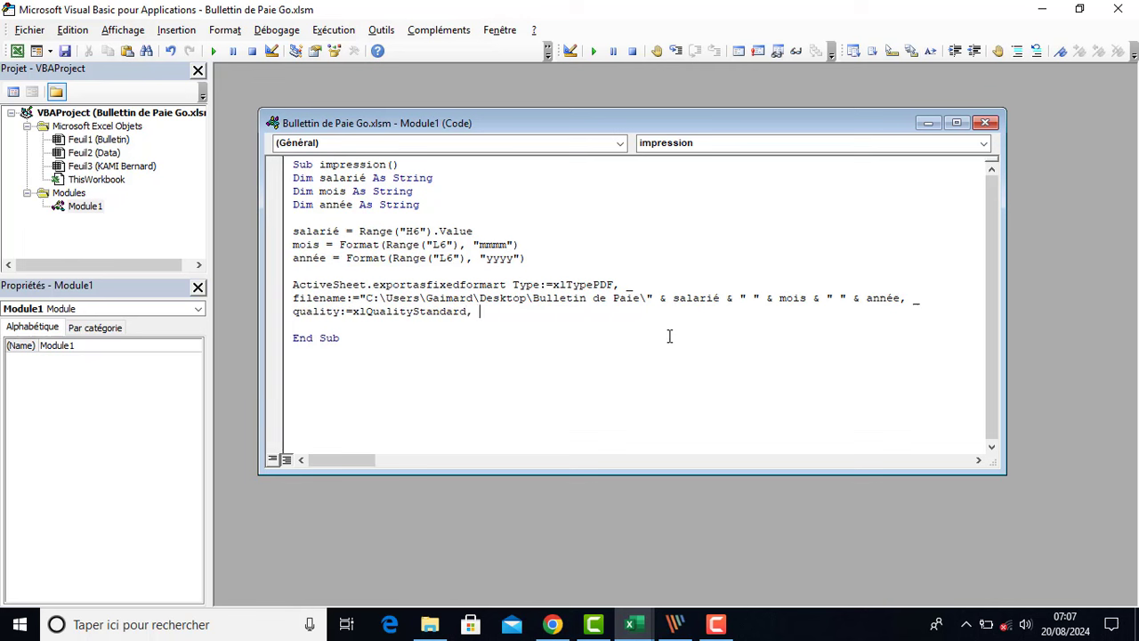
Finish the export statement with includedocproperties:=True, ignoreprintareas:=False and openafterpublish:=False
text(, includedocproperties:=)
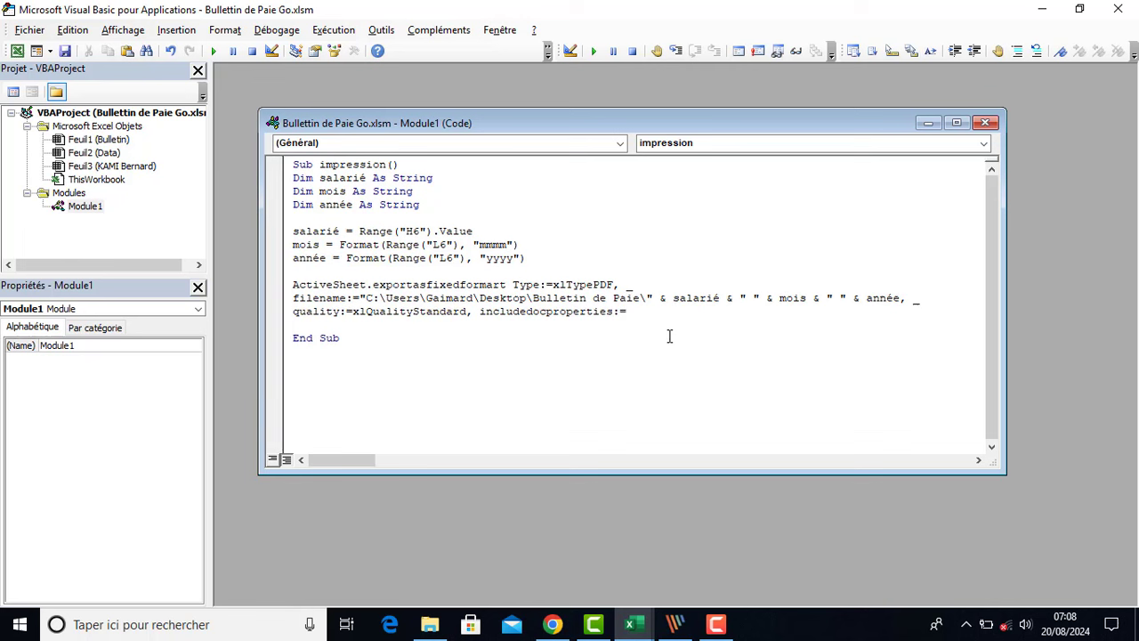
text(true, ignoreprintare)
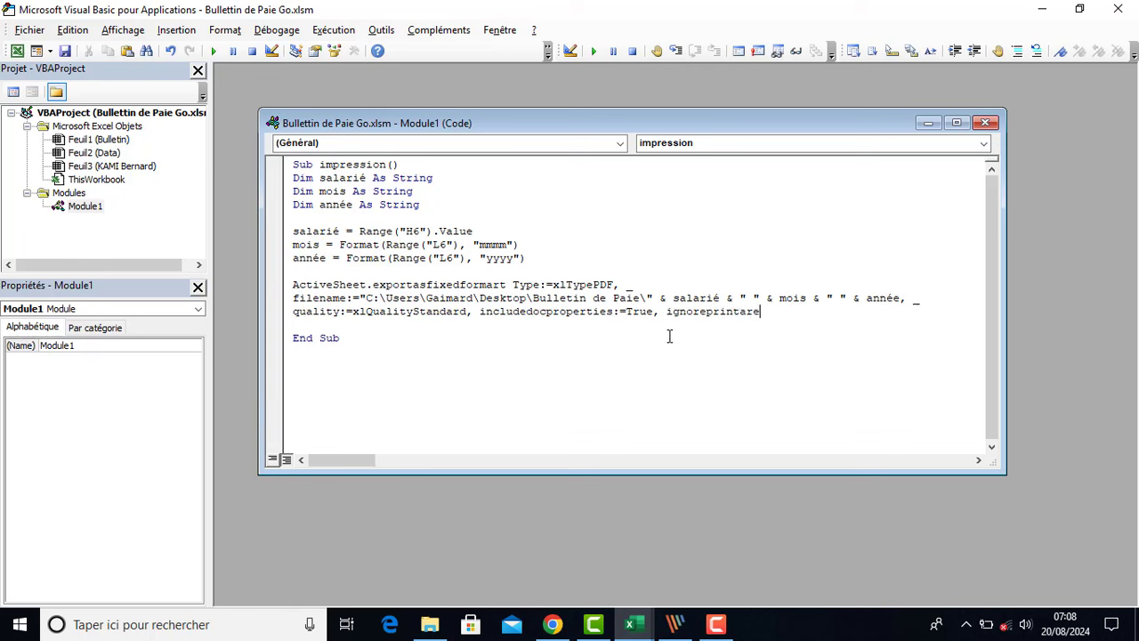
text(as:=False, openafterpublish:=False)
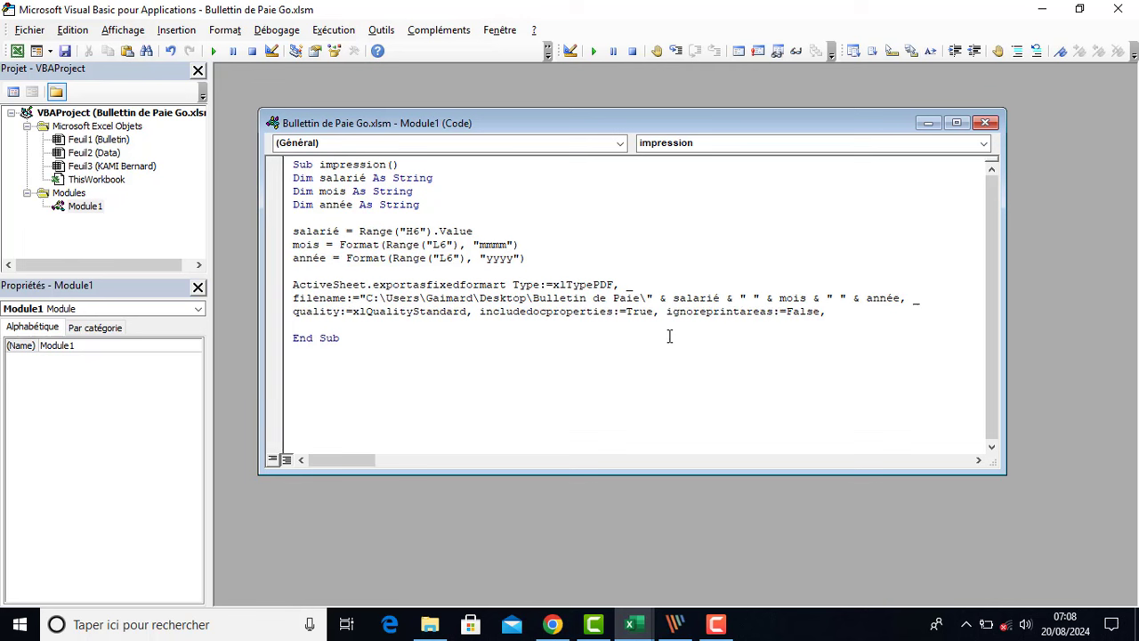
text(open)
text(afterpublish:=)
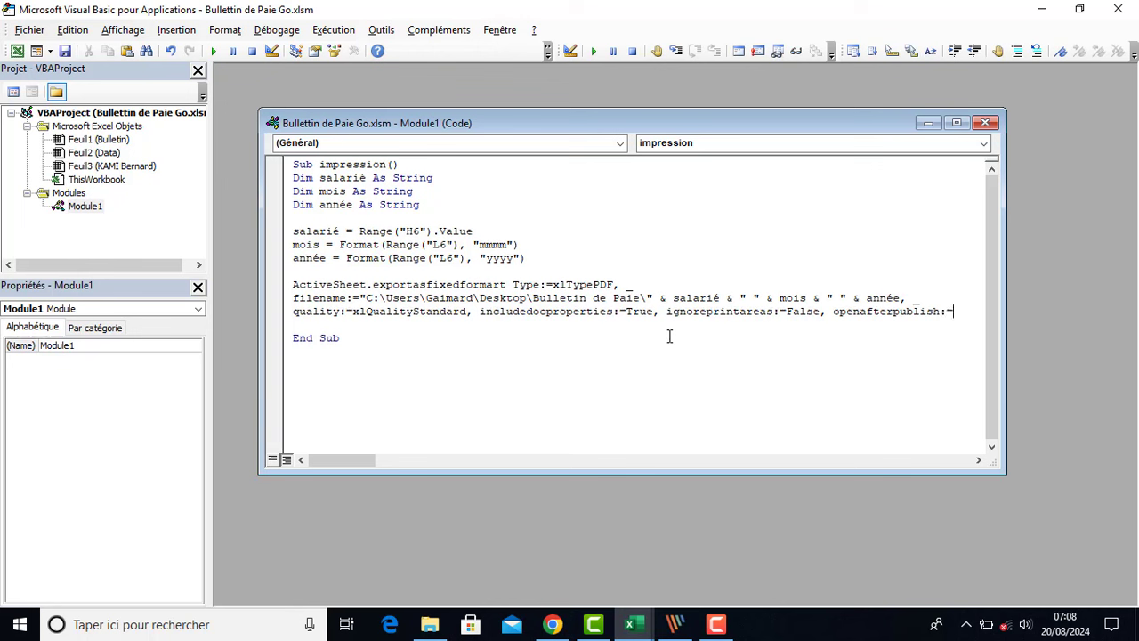
text(False)
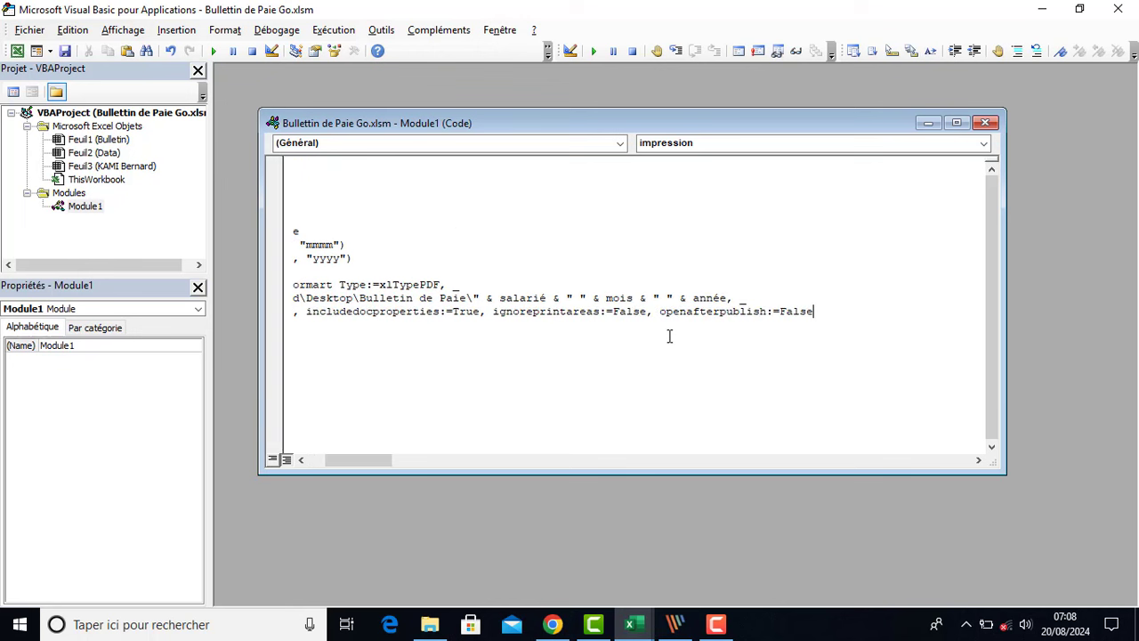
click(503, 370)
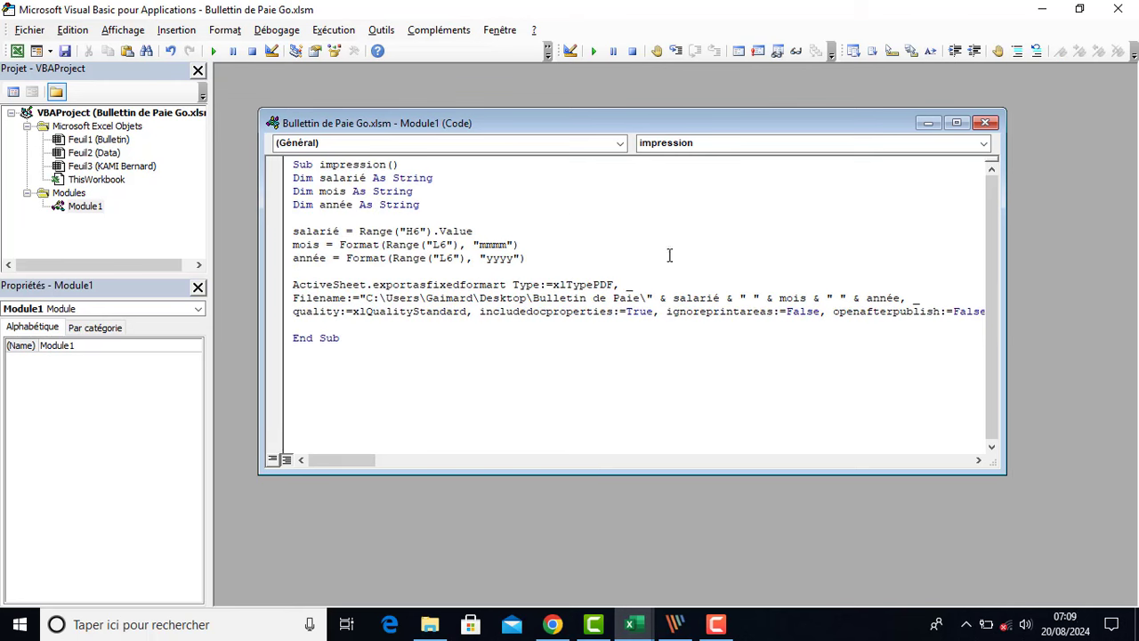
Close the Visual Basic editor and assign the impression macro to the Imprimer button on the payslip
click(1117, 11)
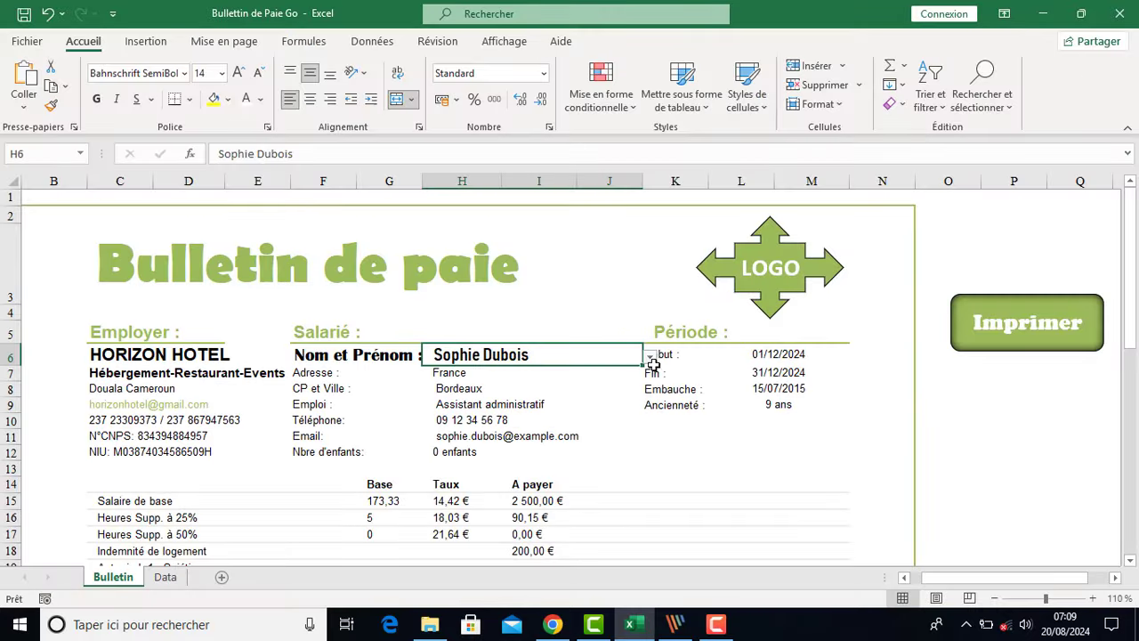
click(952, 408)
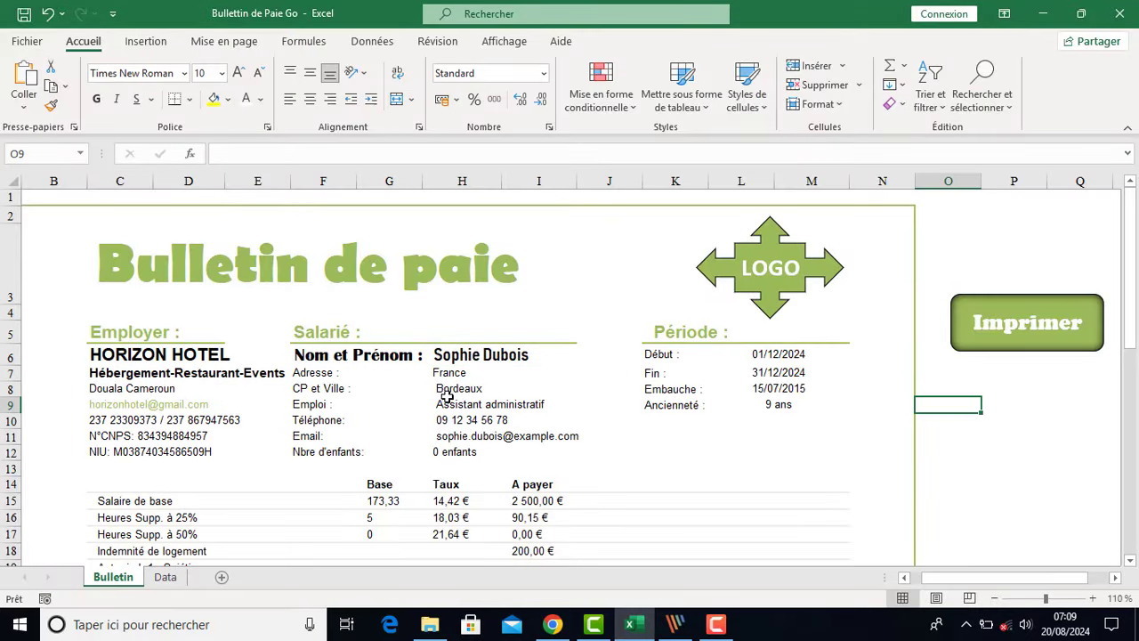
click(969, 325)
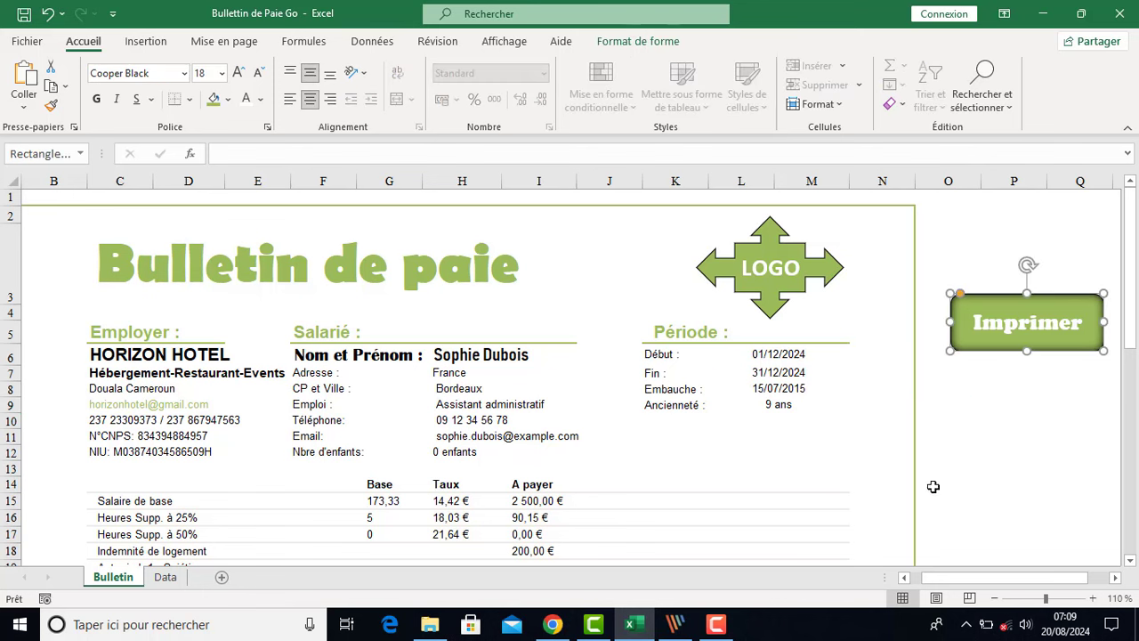
right_click(991, 322)
click(875, 542)
click(744, 369)
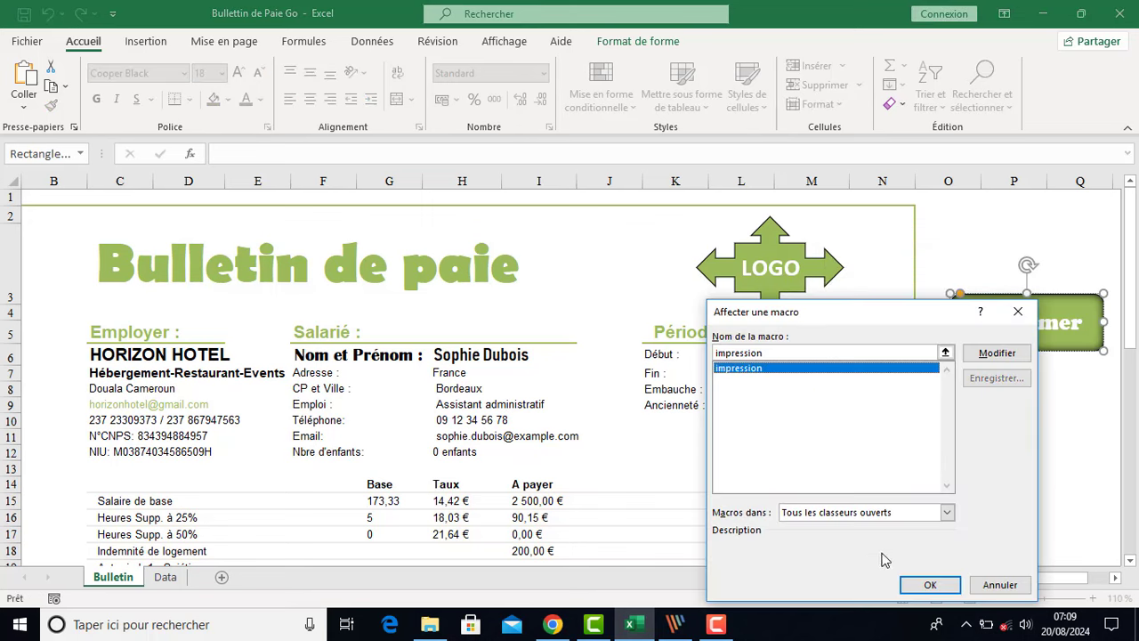
click(930, 585)
click(951, 405)
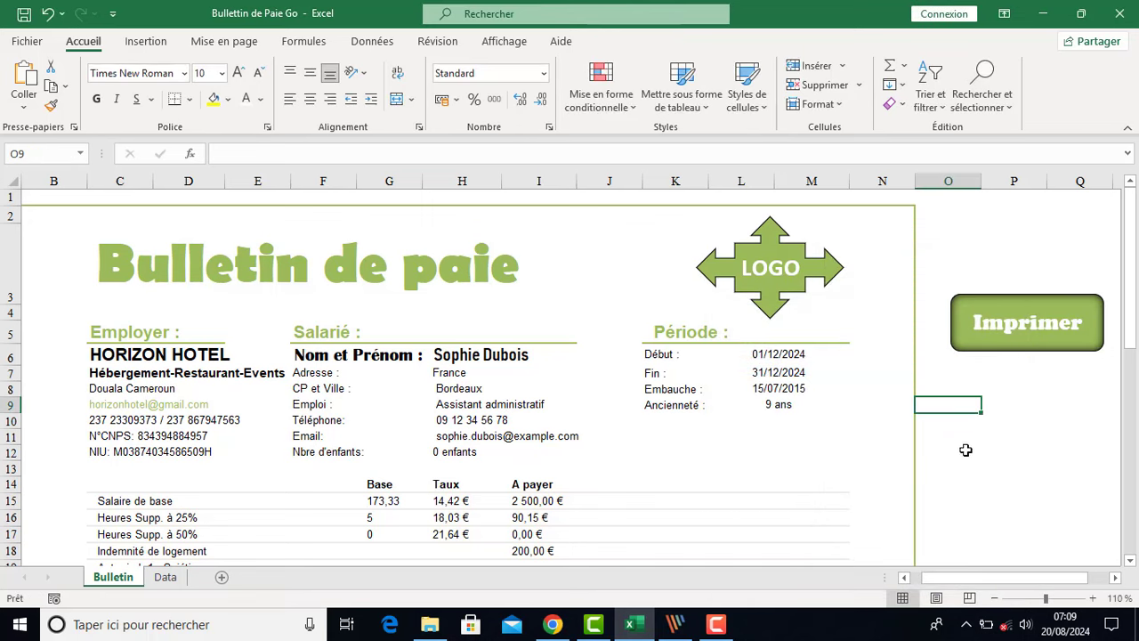
Switch the employee in cell H6 twice using its list, ending with the Ingénieur from Québec
click(487, 362)
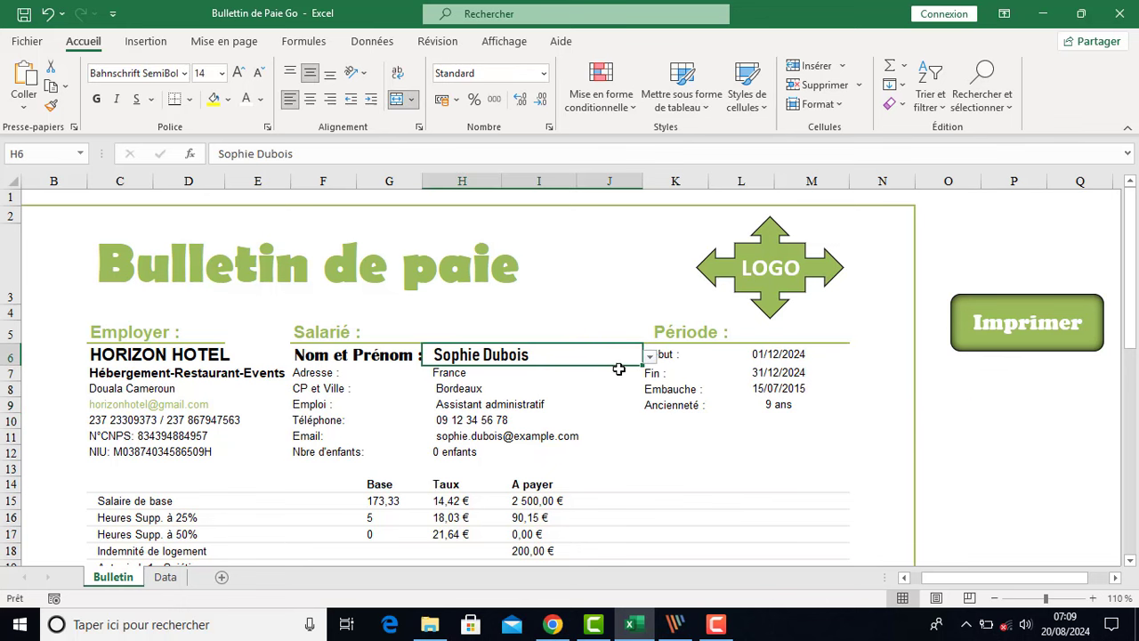
click(651, 355)
click(595, 381)
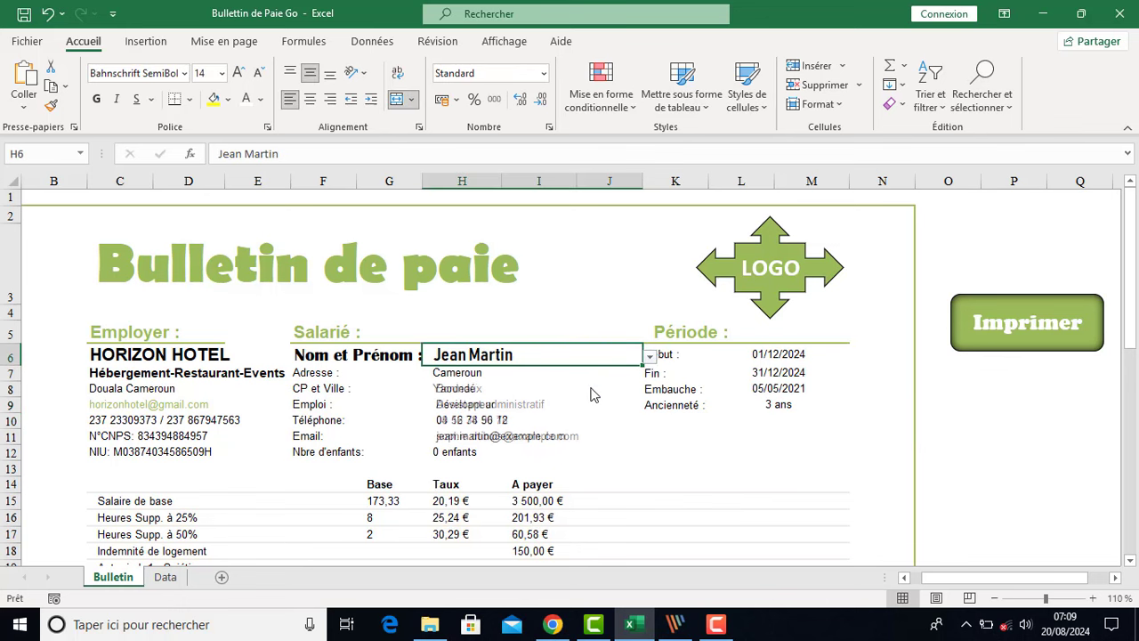
click(650, 355)
click(589, 401)
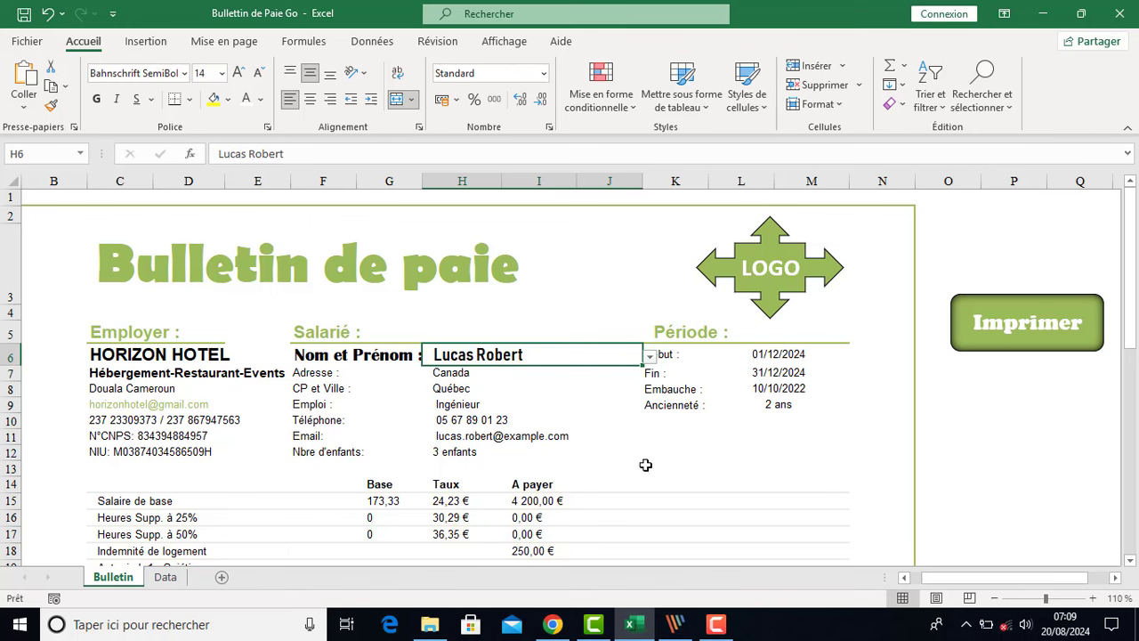
Switch the employee in cell H6 to the Développeur from Yaoundé and review the payslip's amounts
scroll(504, 437, down, 4)
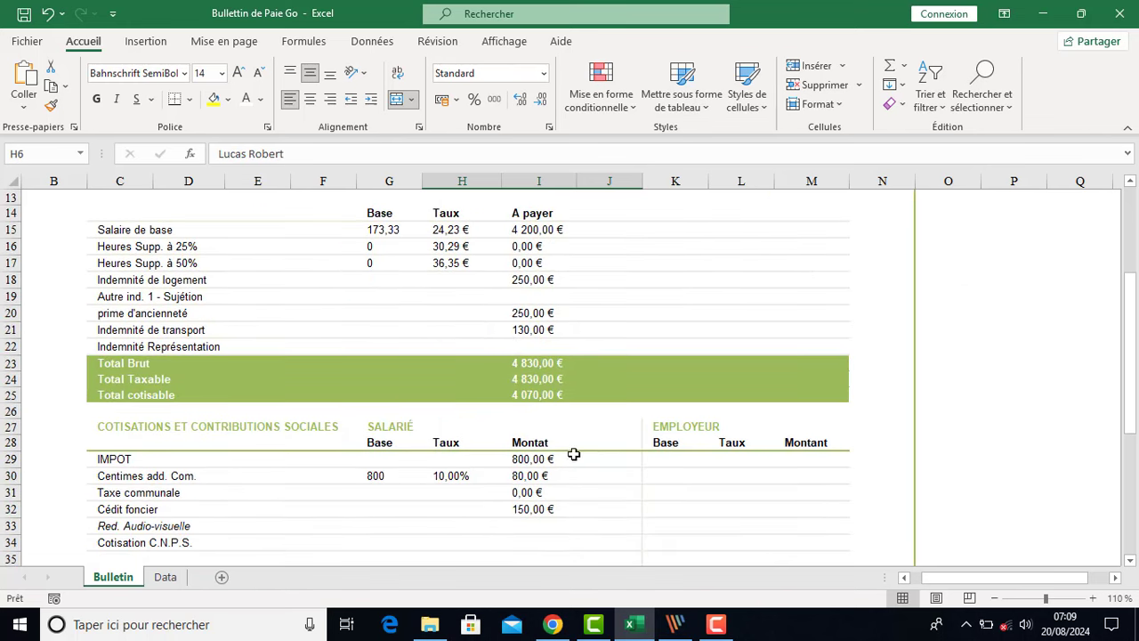
scroll(574, 458, up, 1)
scroll(589, 437, up, 3)
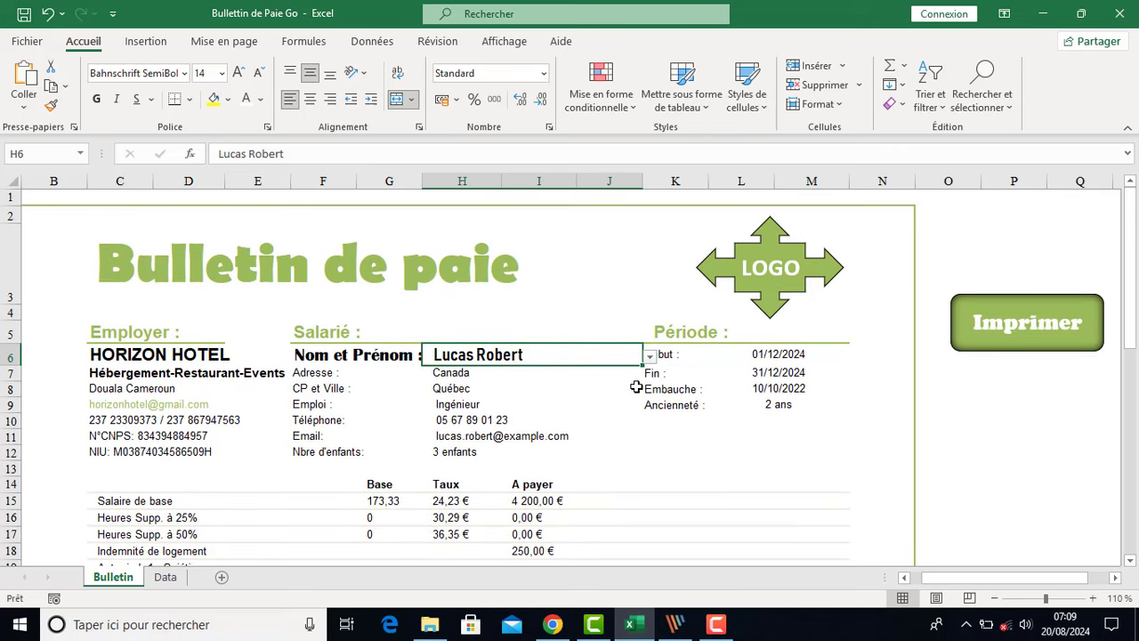
click(650, 356)
click(635, 381)
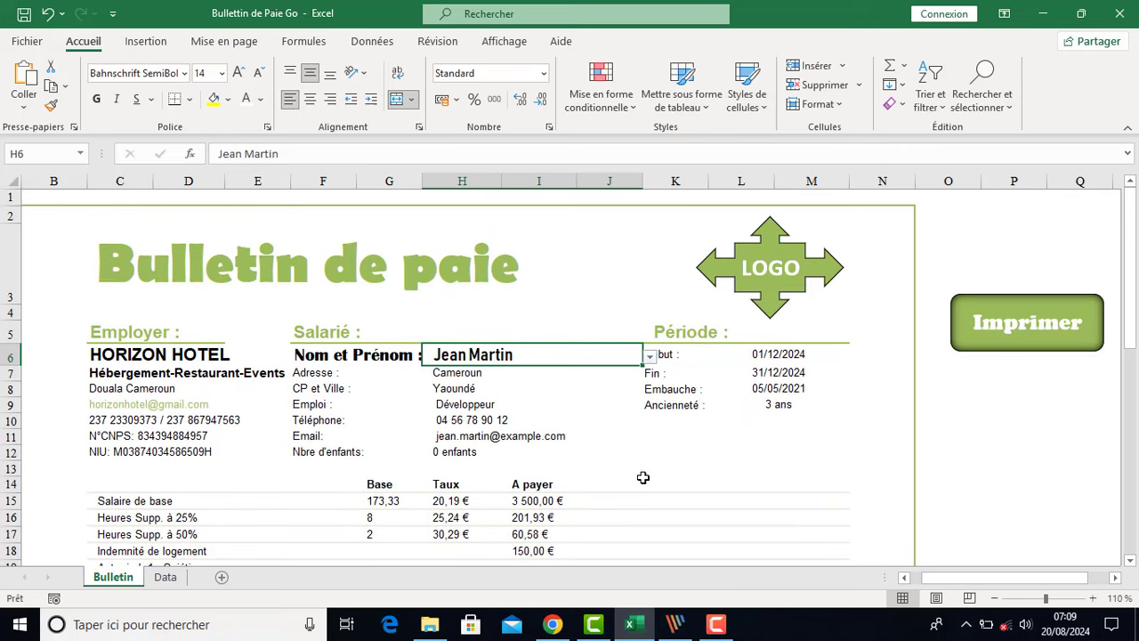
scroll(640, 474, down, 2)
scroll(640, 474, down, 5)
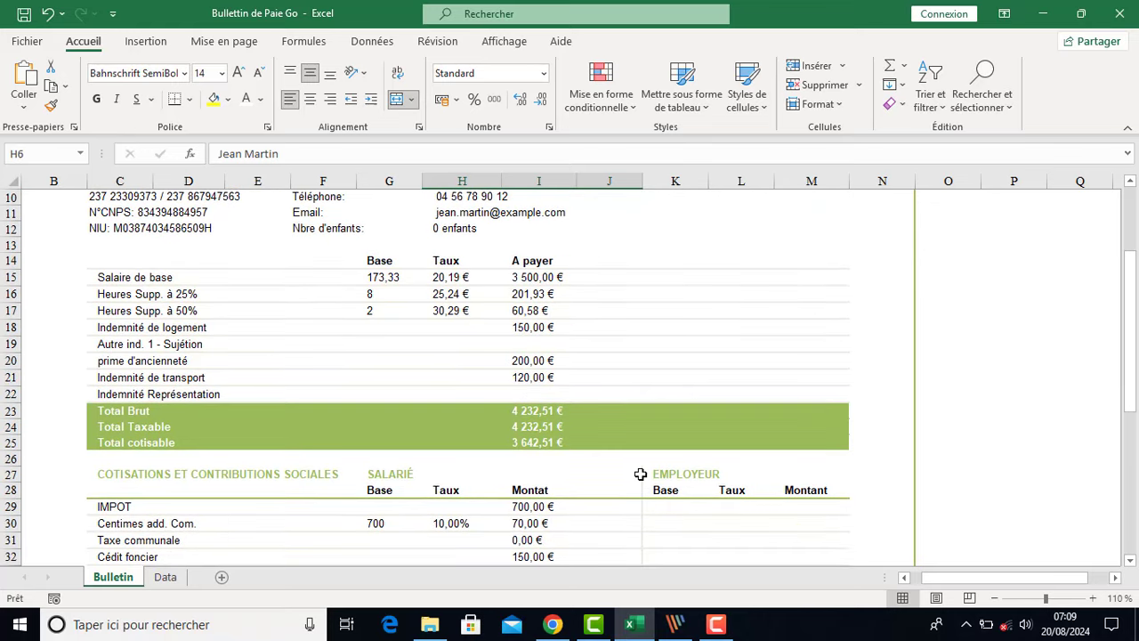
scroll(641, 473, up, 3)
scroll(646, 471, up, 4)
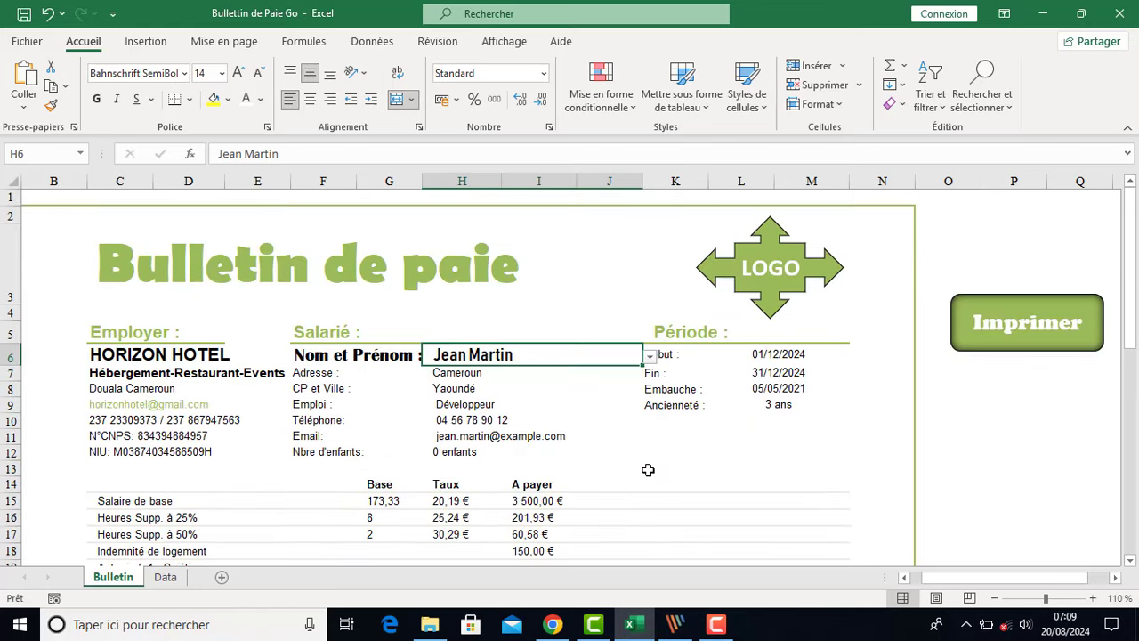
Switch to File Explorer and place the Bulletin de Paie folder side by side with the payslip workbook
click(429, 624)
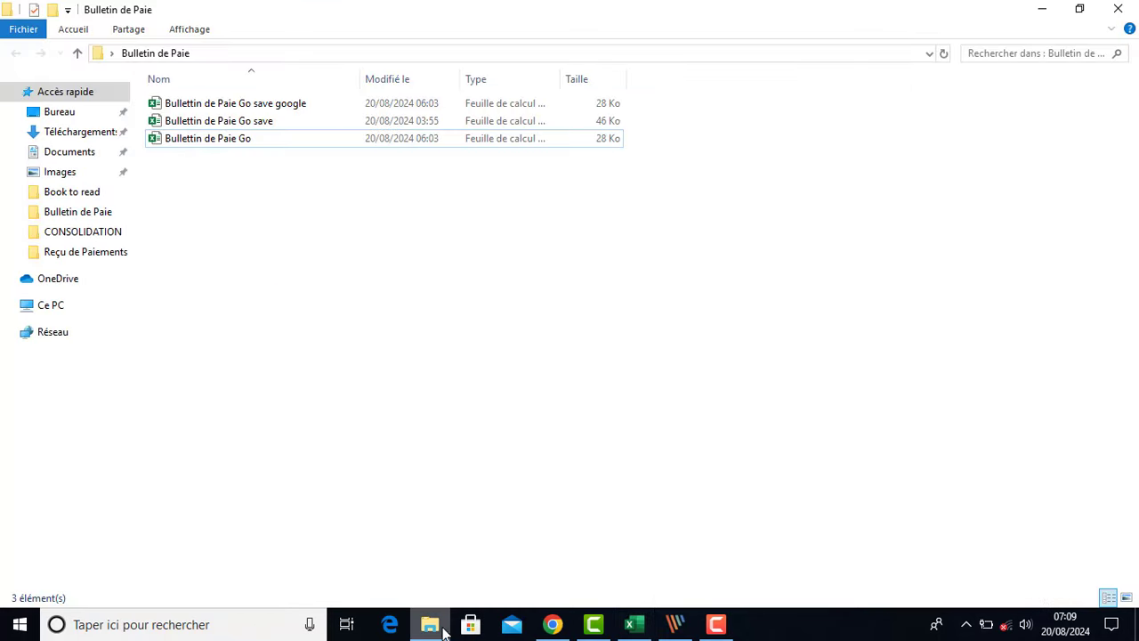
click(1080, 9)
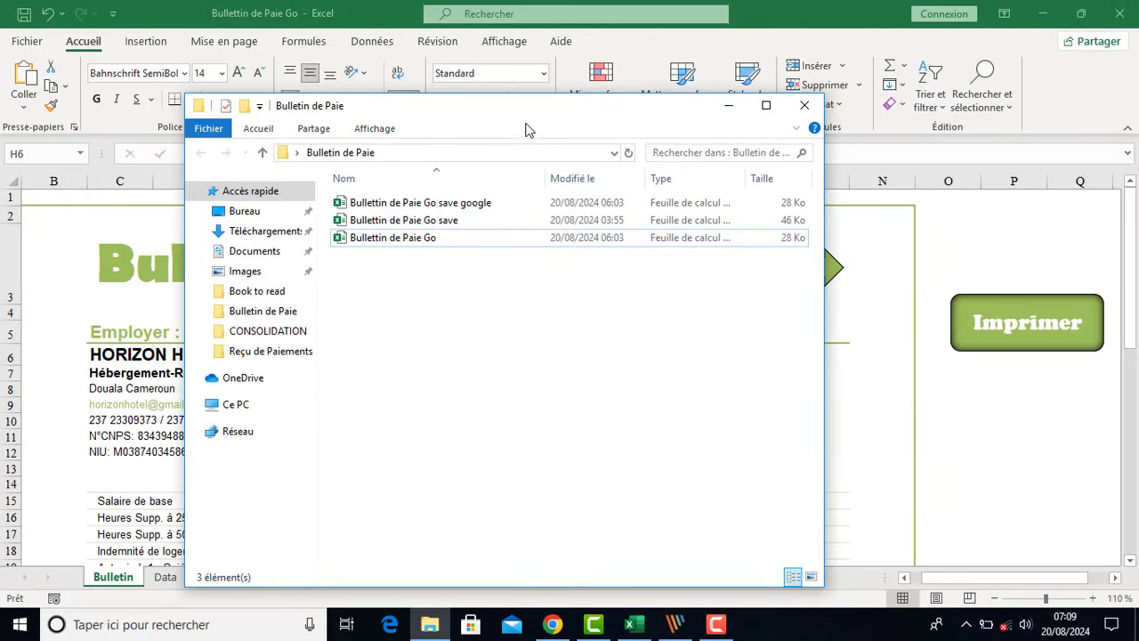
drag(585, 107, 1138, 116)
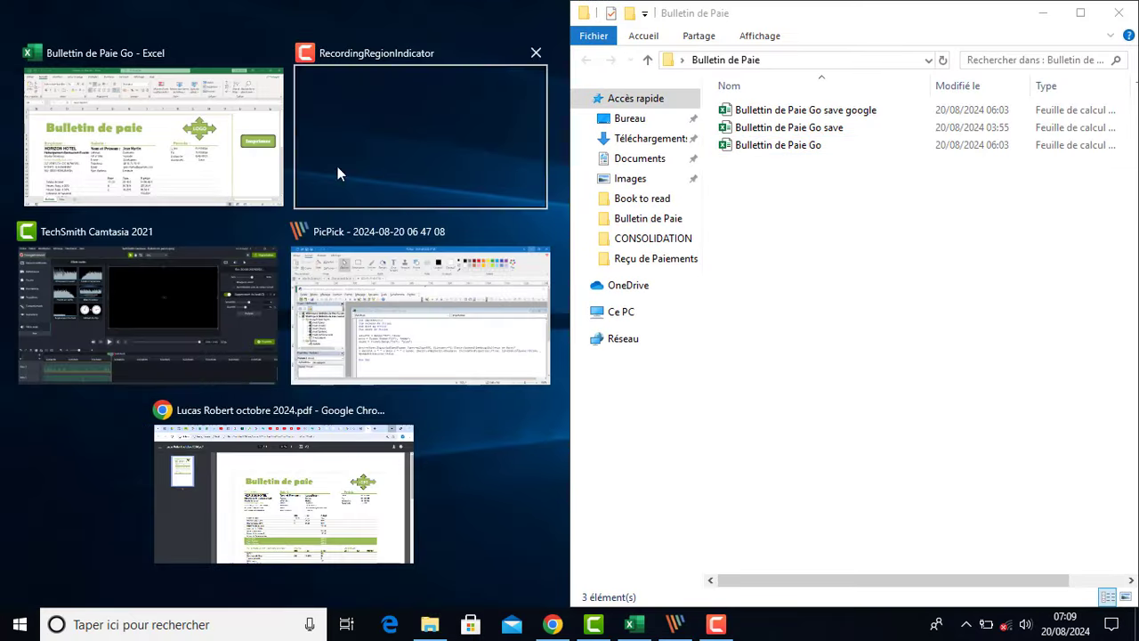
click(247, 151)
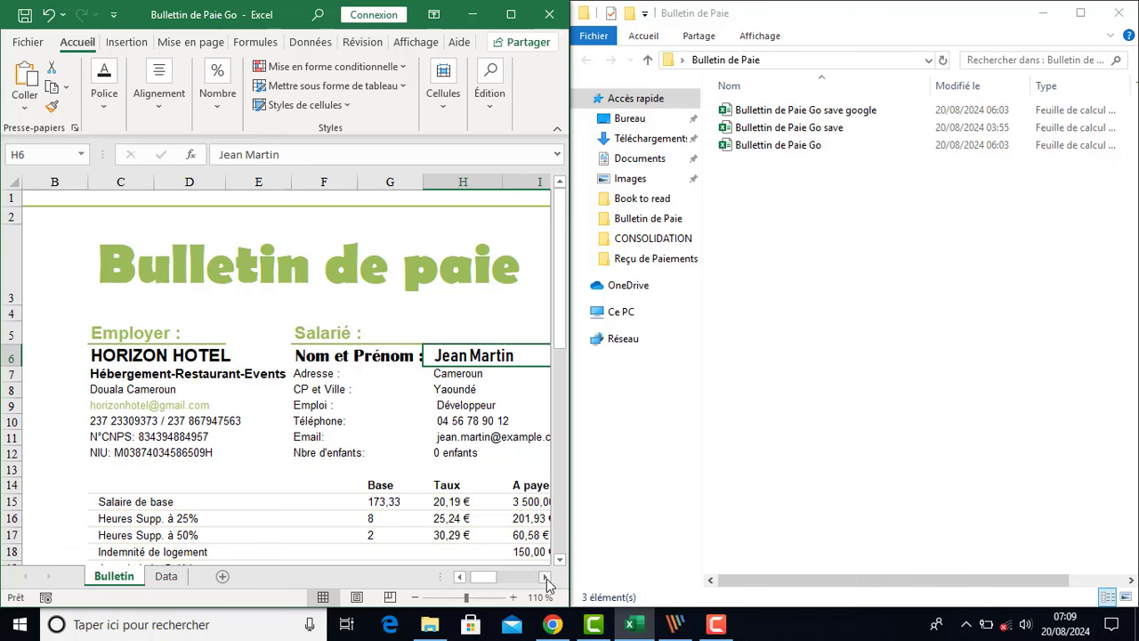
Set the payslip's period start date in cell L6 to 01/06/2024
click(545, 577)
click(547, 579)
click(546, 579)
click(546, 579)
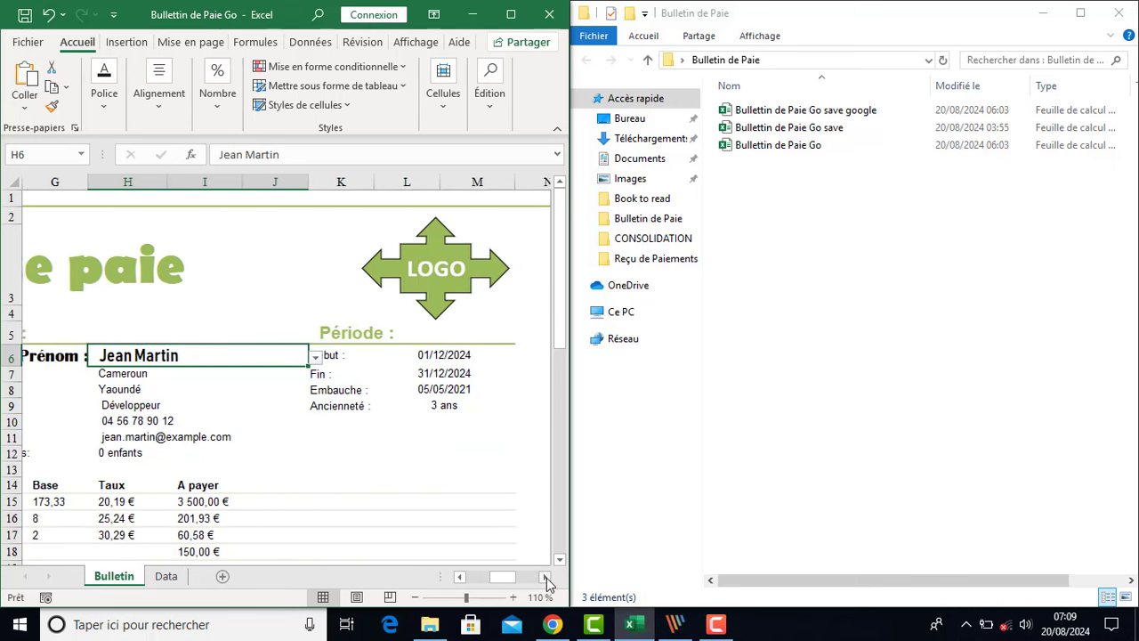
click(546, 579)
click(546, 579)
click(547, 580)
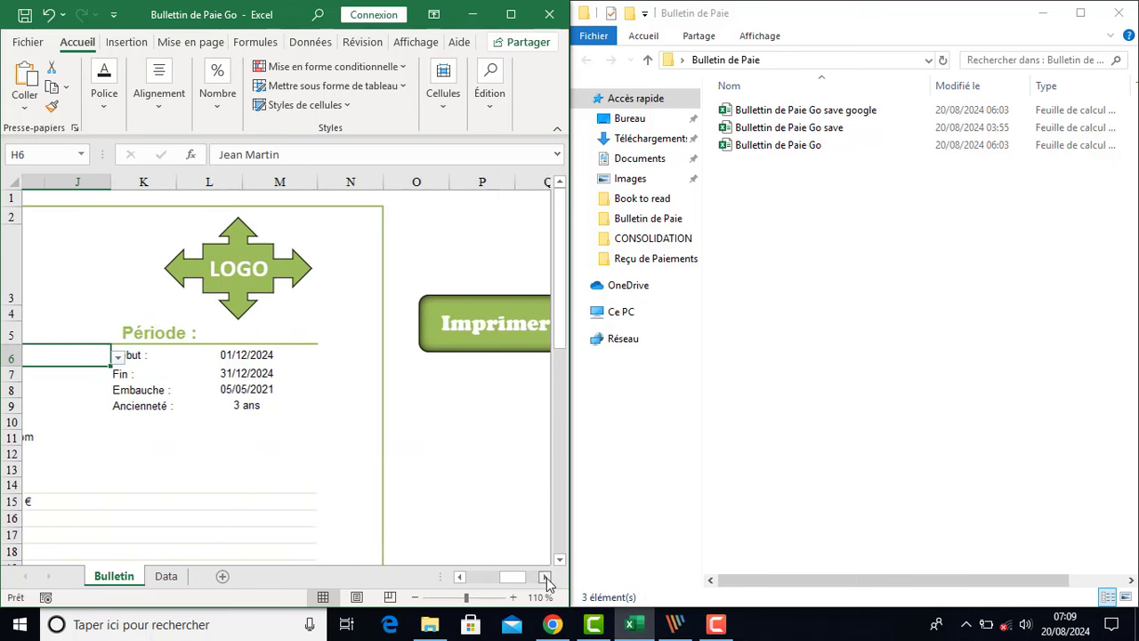
click(459, 579)
click(459, 580)
click(459, 580)
click(459, 579)
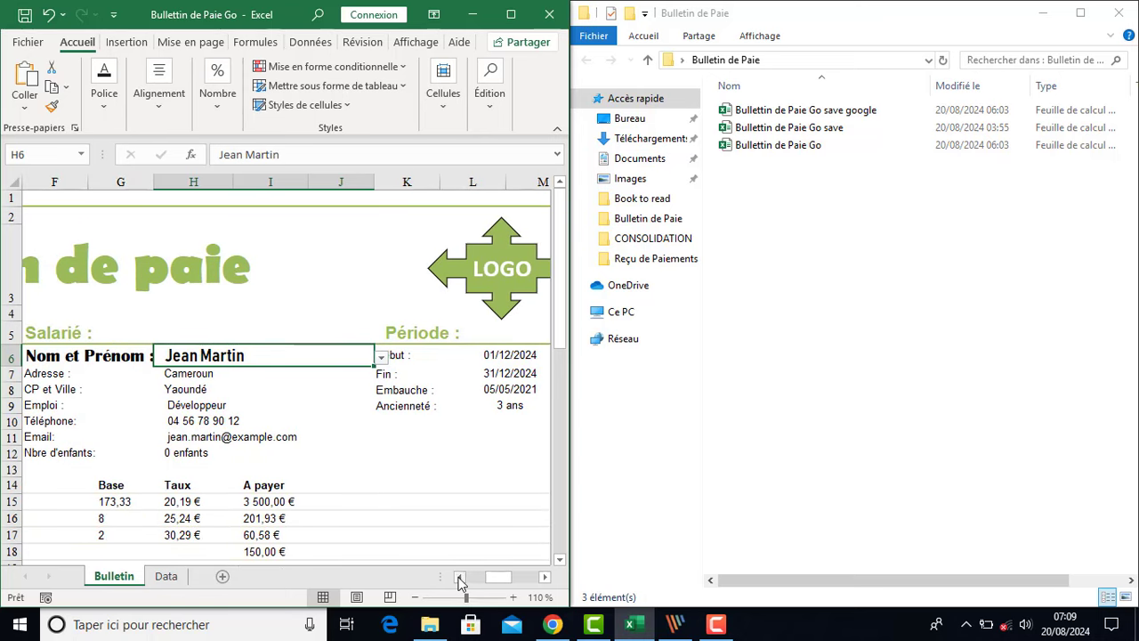
click(546, 579)
click(547, 580)
click(547, 579)
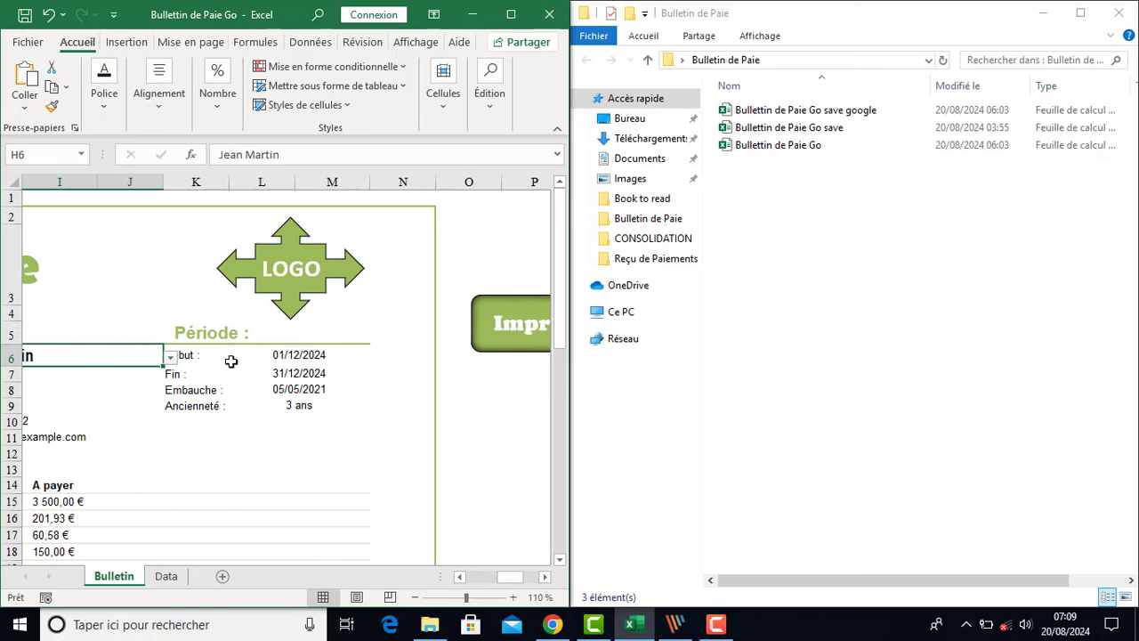
click(279, 353)
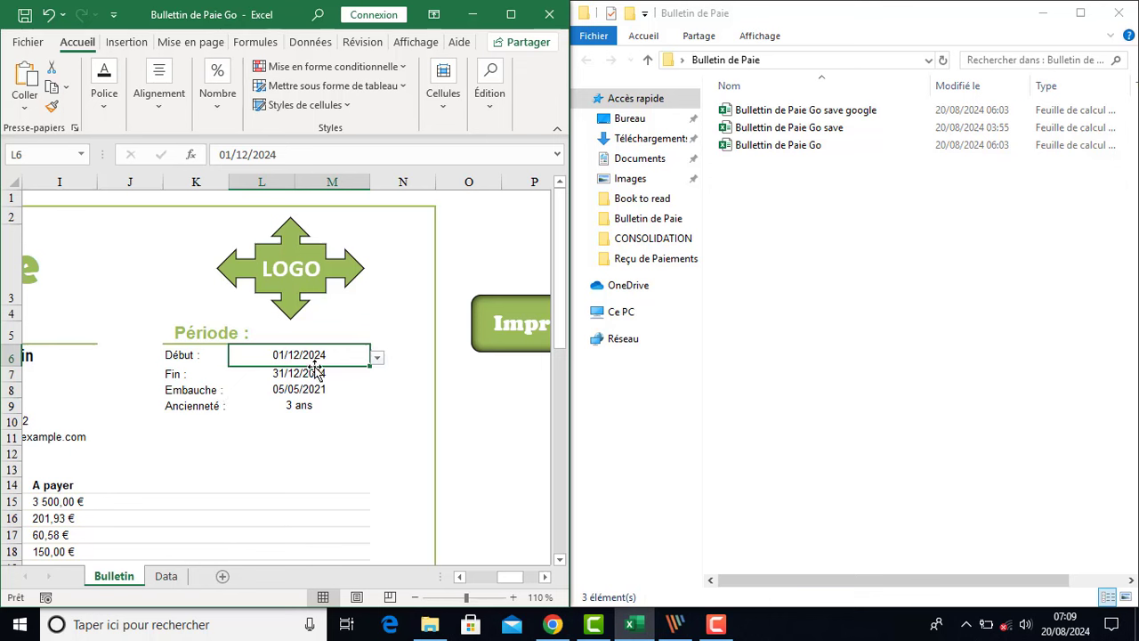
click(378, 357)
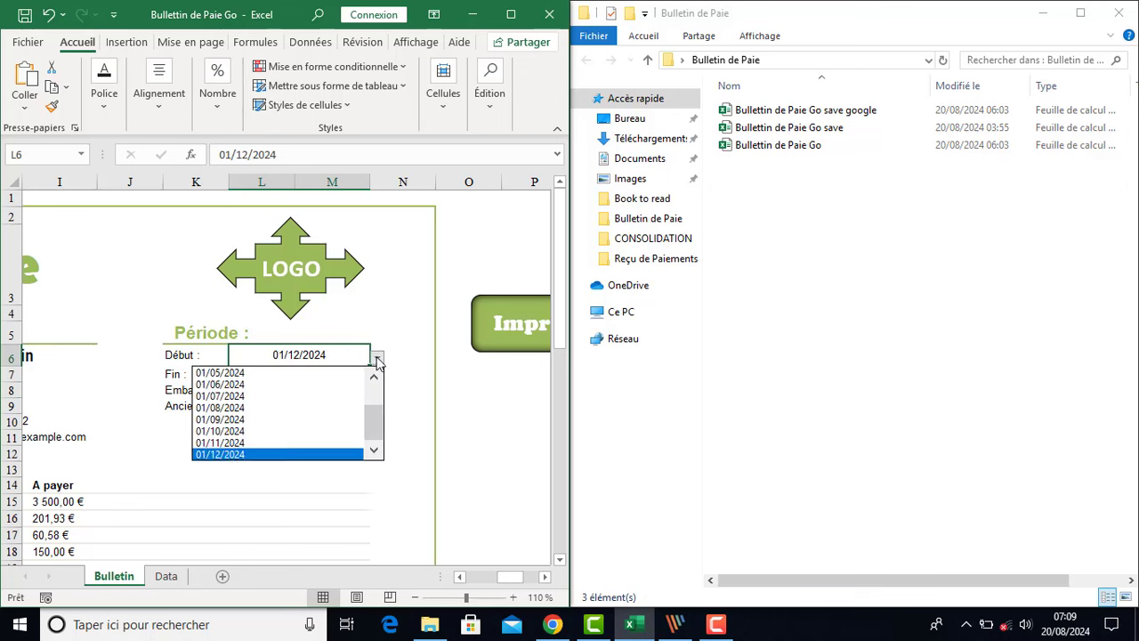
click(265, 384)
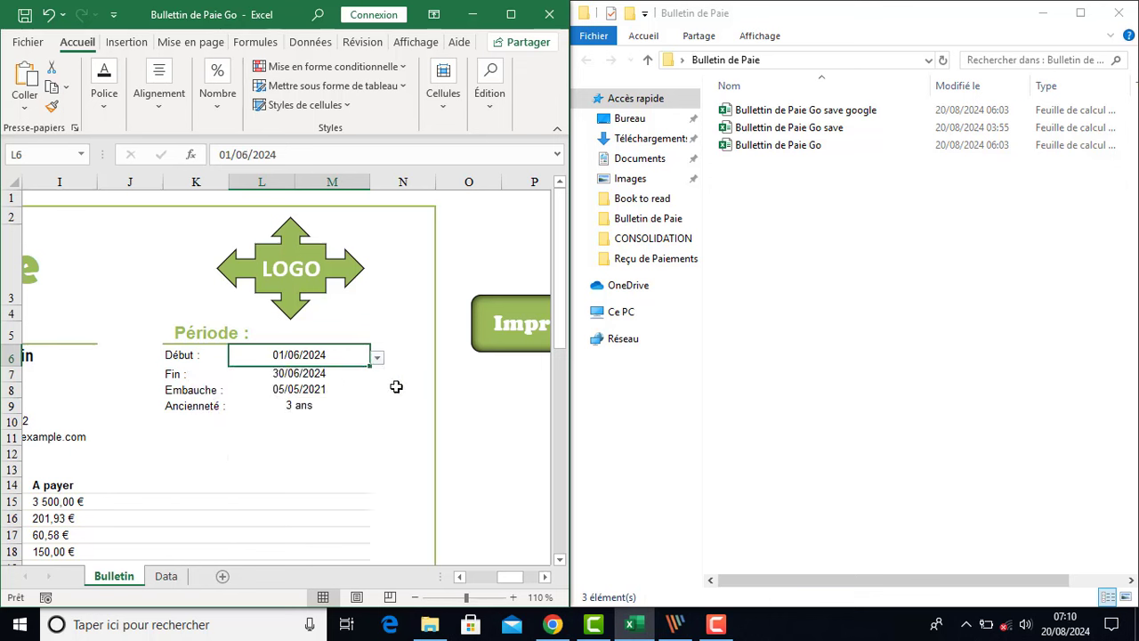
Run the impression macro with the Imprimer button on the payslip and open its code in the debugger
click(497, 345)
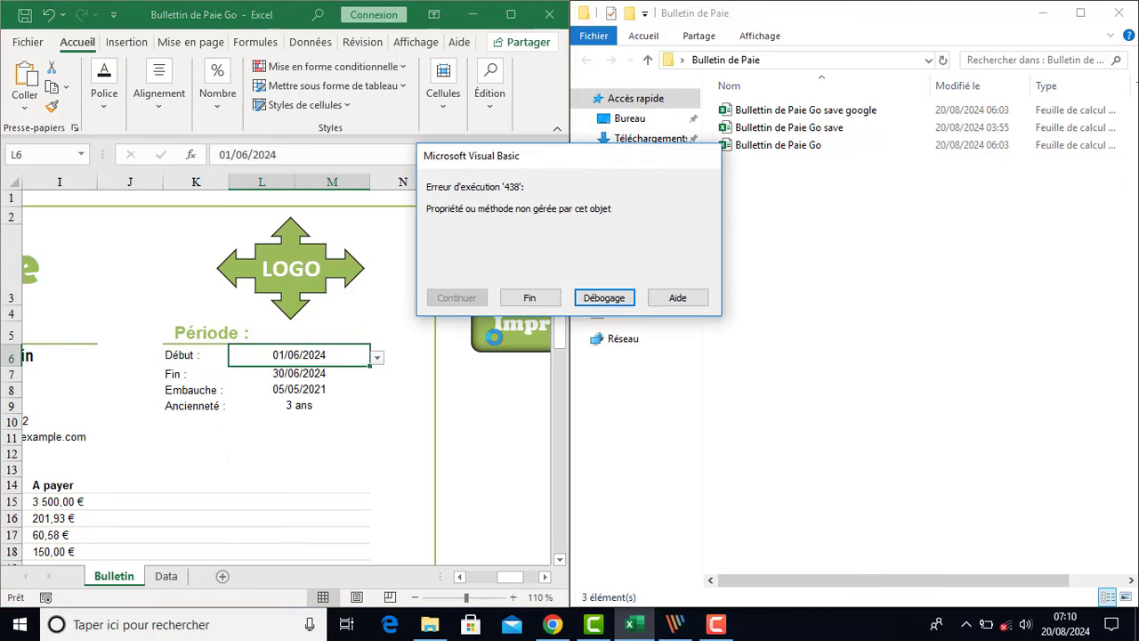
click(599, 299)
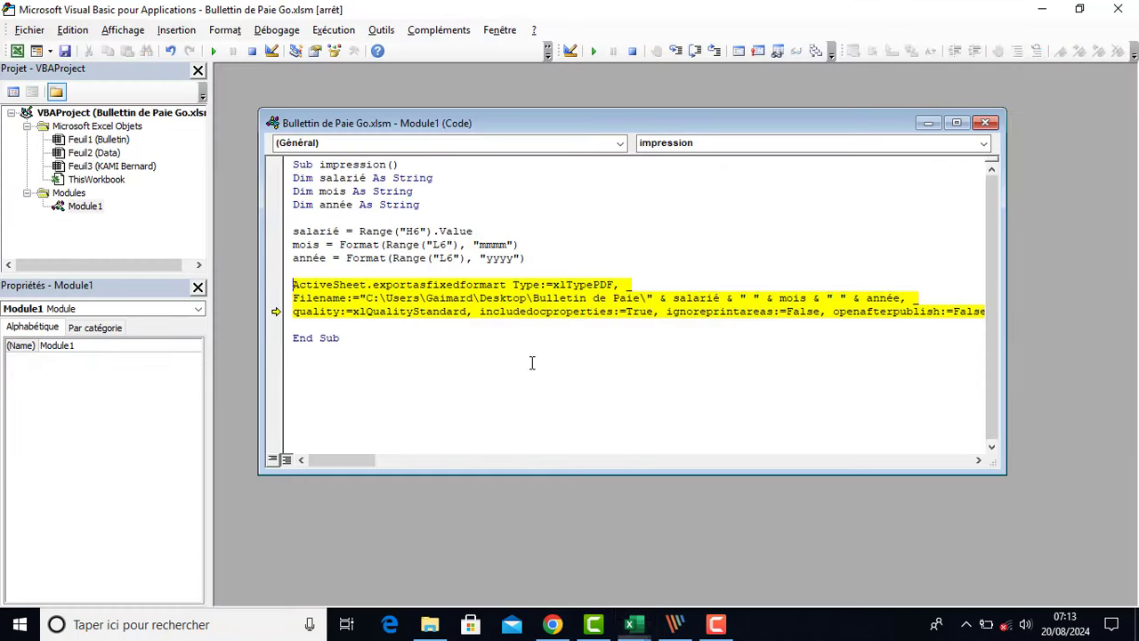
mouse_move(377, 314)
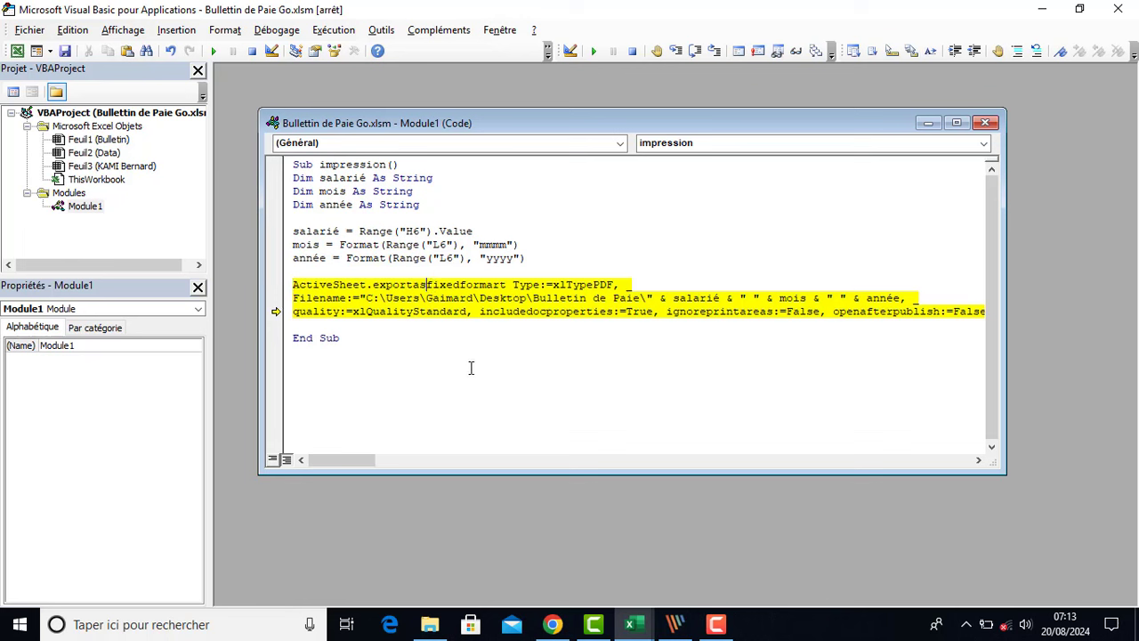
Capitalise the A of As and both F's in the export method name so it reads exportAsFixedFormart
click(421, 287)
key(BackSpace)
text(AsF)
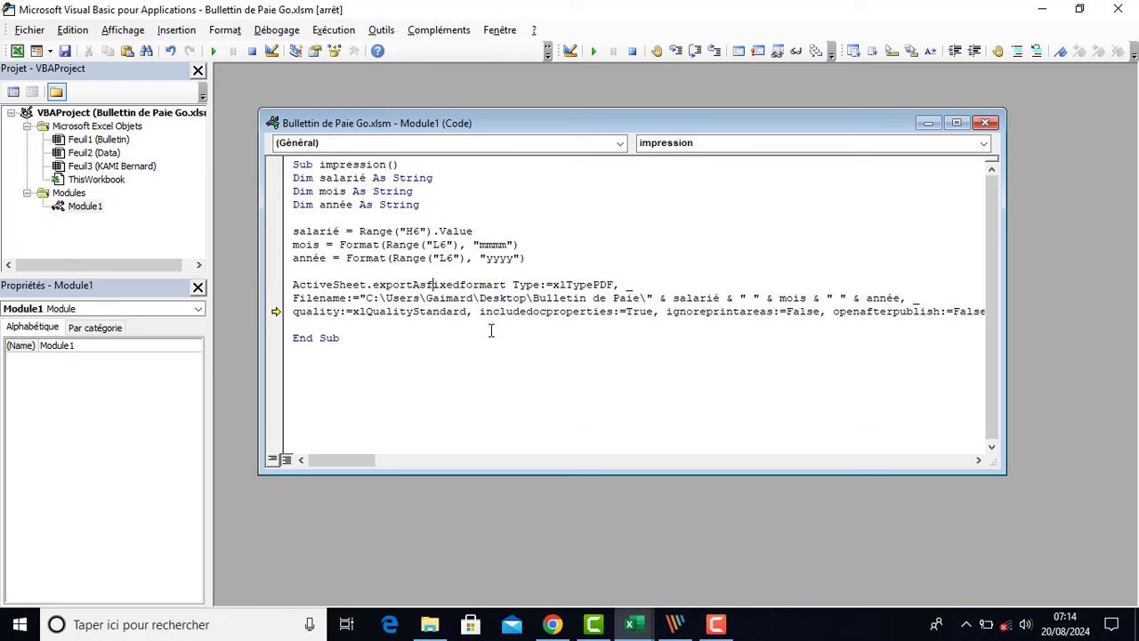
key(Right)
key(Right)
key(BackSpace)
text(F)
key(Right)
key(Right)
key(Right)
key(Right)
key(BackSpace)
text(F)
Capitalise the argument names Quality and IncludeDocProperties in the export statement
click(296, 312)
key(Delete)
text(Q)
click(482, 315)
key(BackSpace)
text(I)
click(534, 312)
key(BackSpace)
text(D)
key(BackSpace)
text(P)
Capitalise the argument name IgnorePrintAreas in the export statement
key(BackSpace)
text(I)
key(BackSpace)
text(P)
click(747, 318)
key(BackSpace)
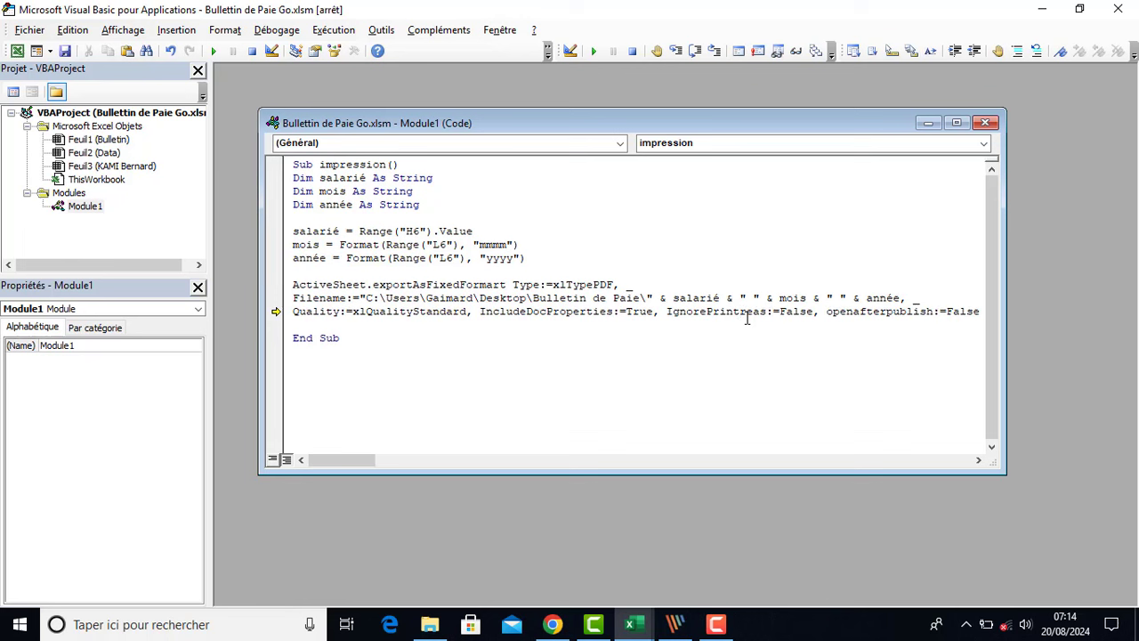
text(A)
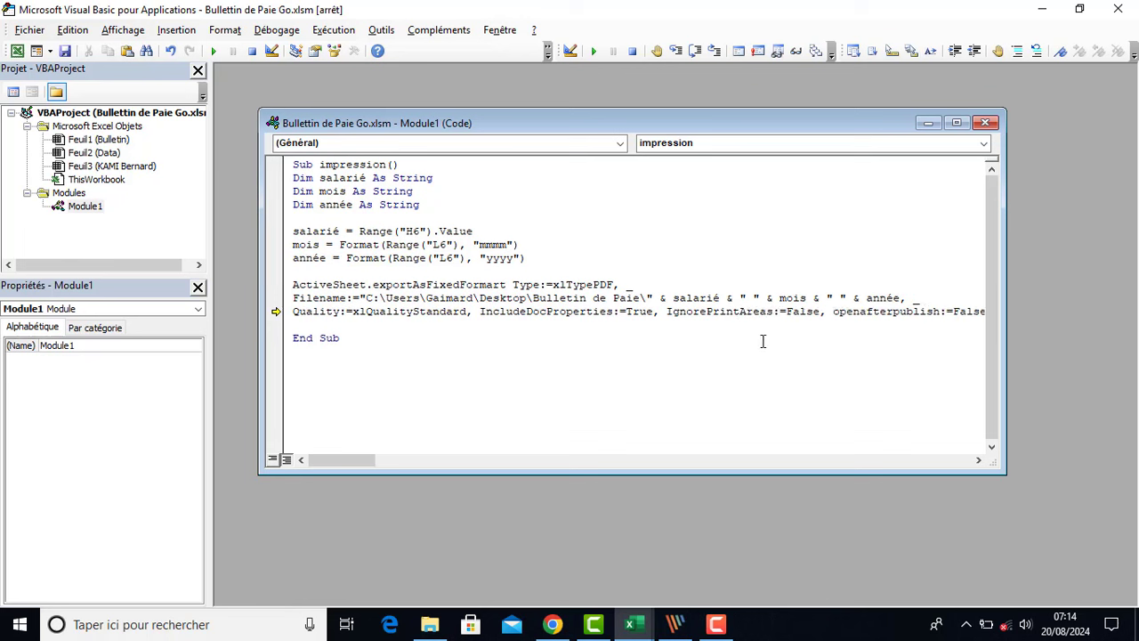
Capitalise the argument name OpenAfterPublish at the end of the export statement
click(840, 311)
key(BackSpace)
text(O)
click(868, 314)
key(BackSpace)
drag(358, 462, 372, 462)
click(727, 313)
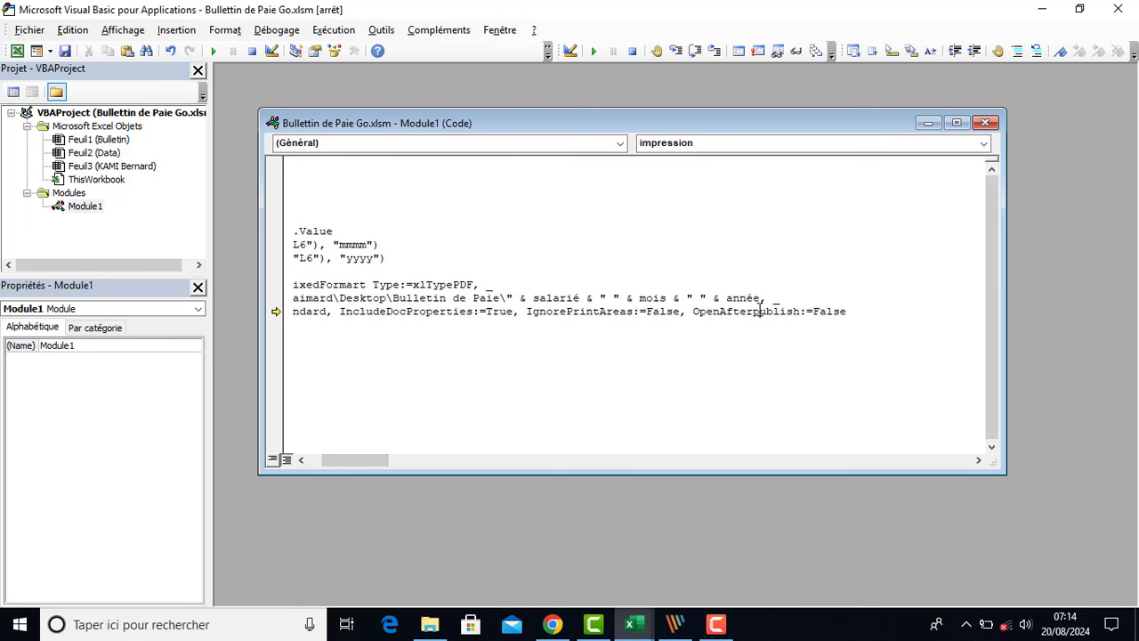
key(BackSpace)
text(P)
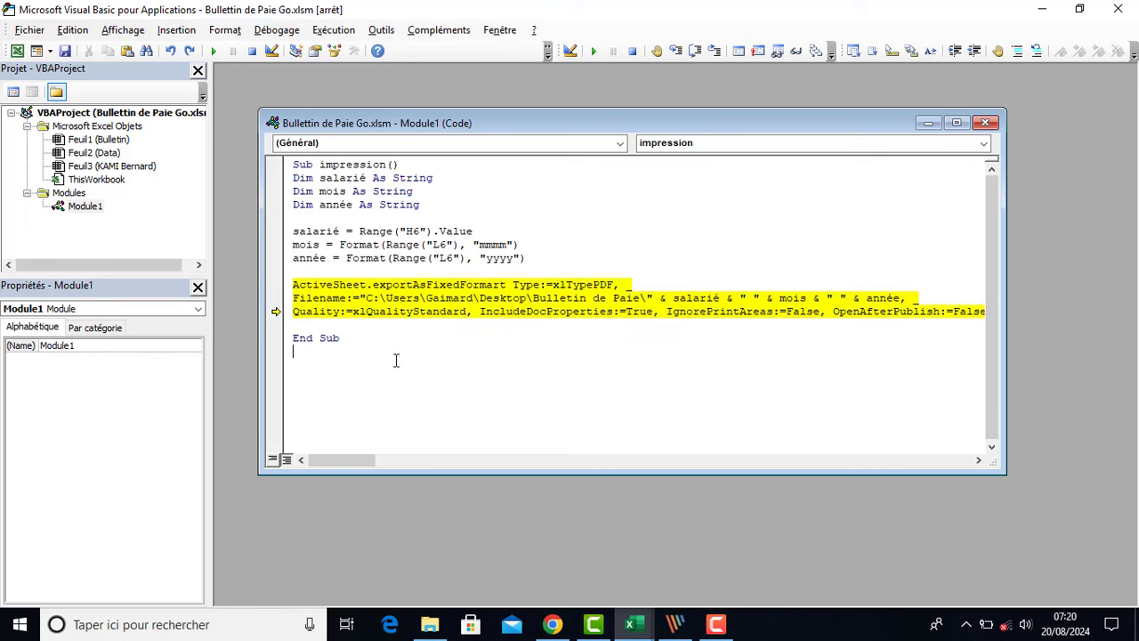
Correct the export method name to ExportAsFixedFormat by capitalising its first letter and removing the extra r
key(BackSpace)
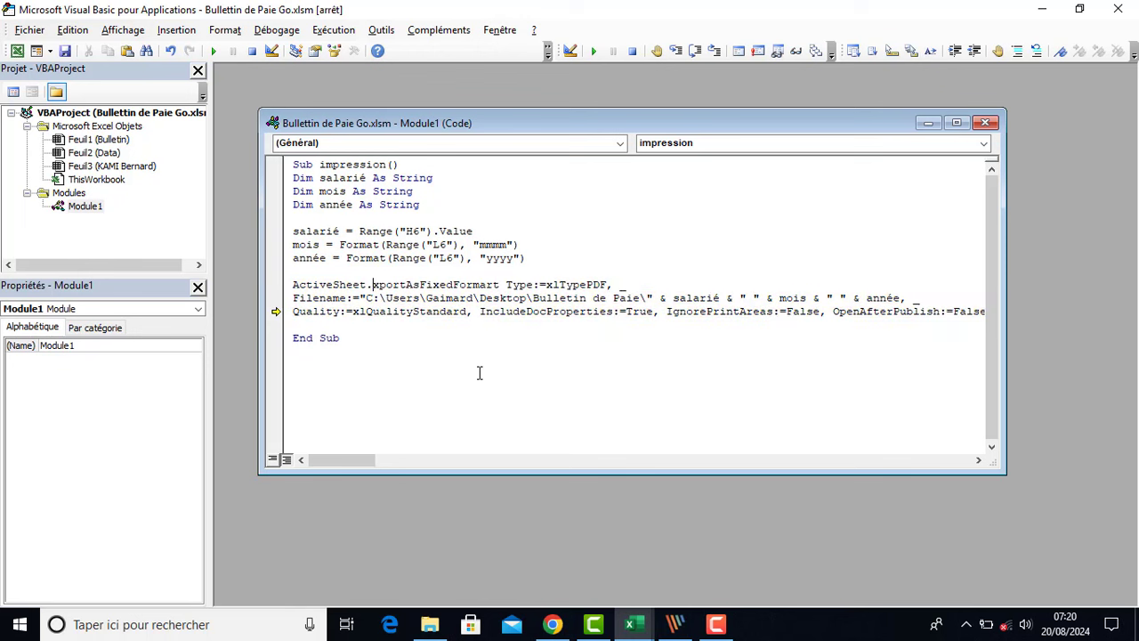
text(E)
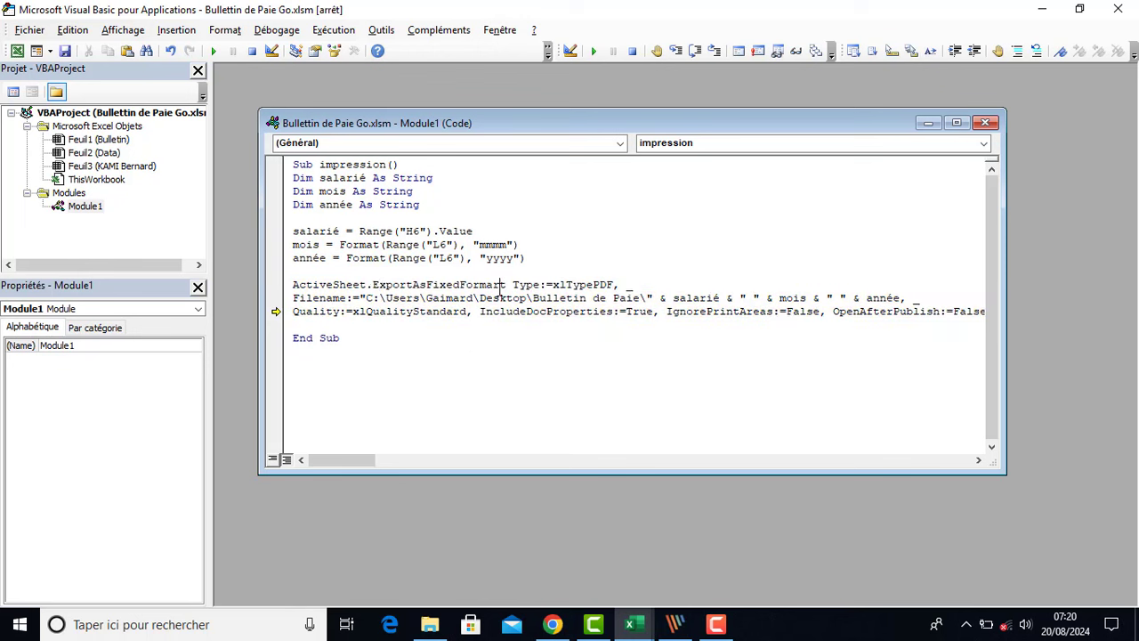
key(BackSpace)
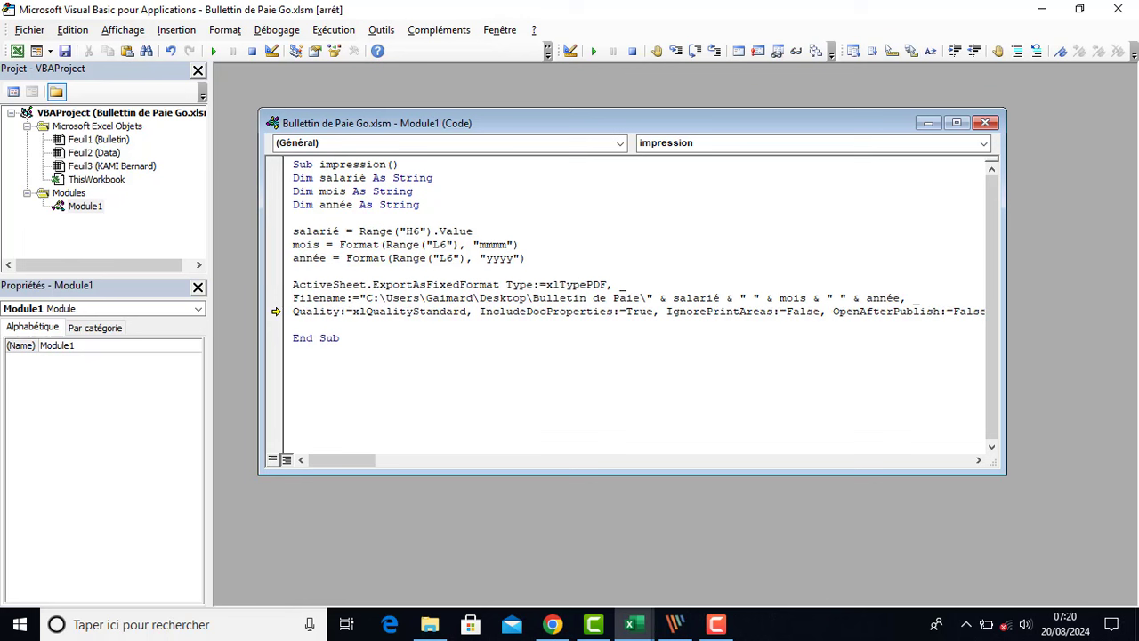
click(435, 322)
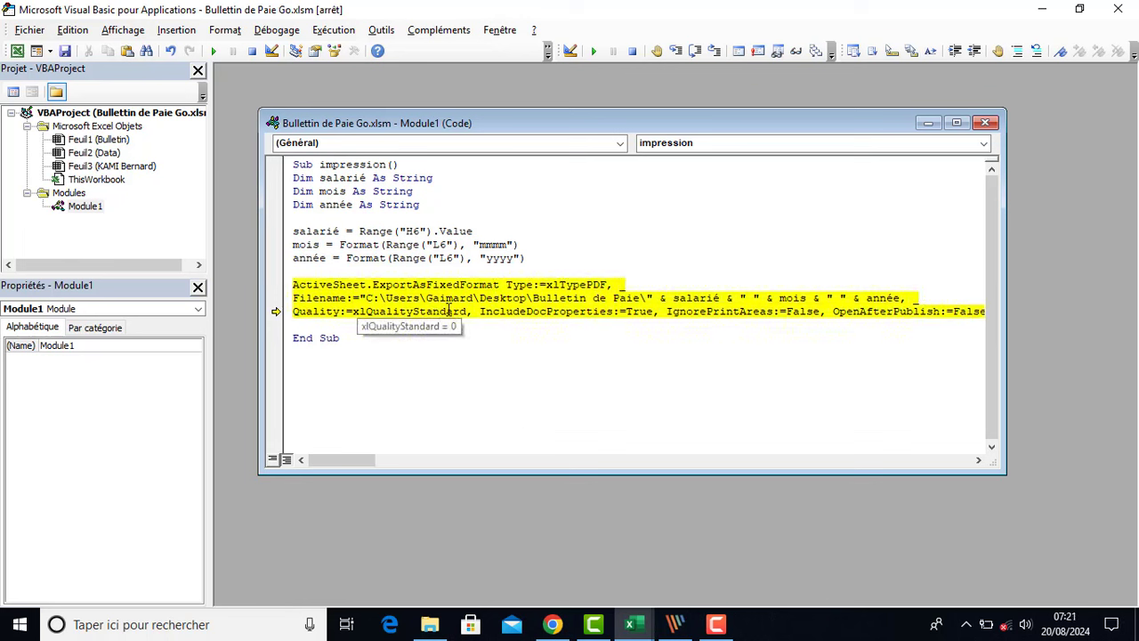
Resume the impression macro, return to the workbook and check the Bulletin de Paie folder for the exported PDF
click(213, 51)
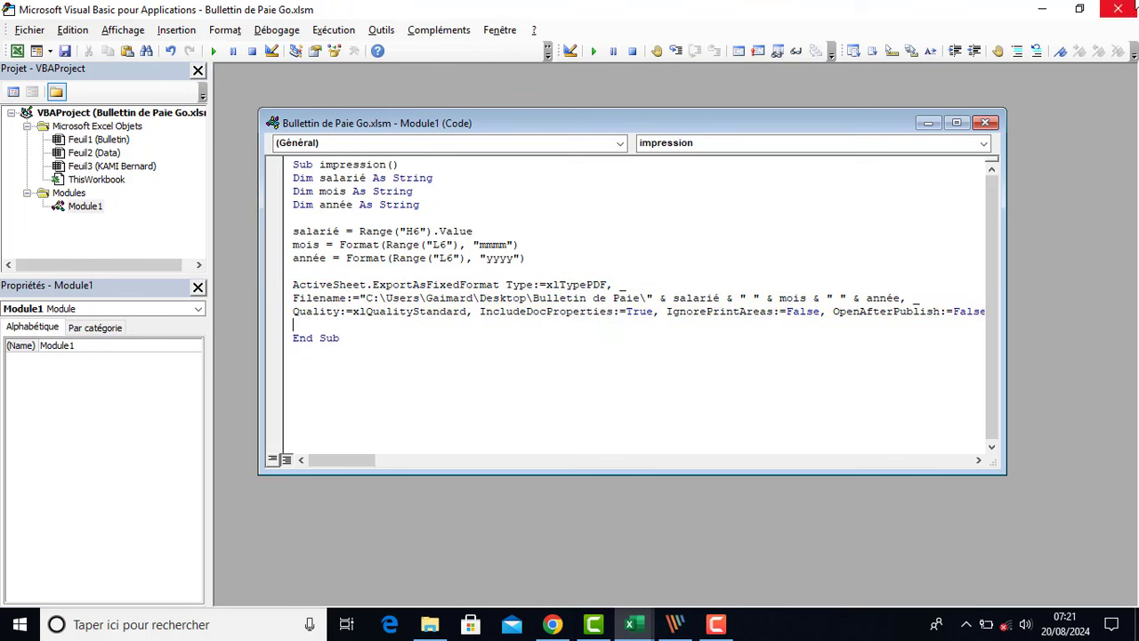
click(633, 629)
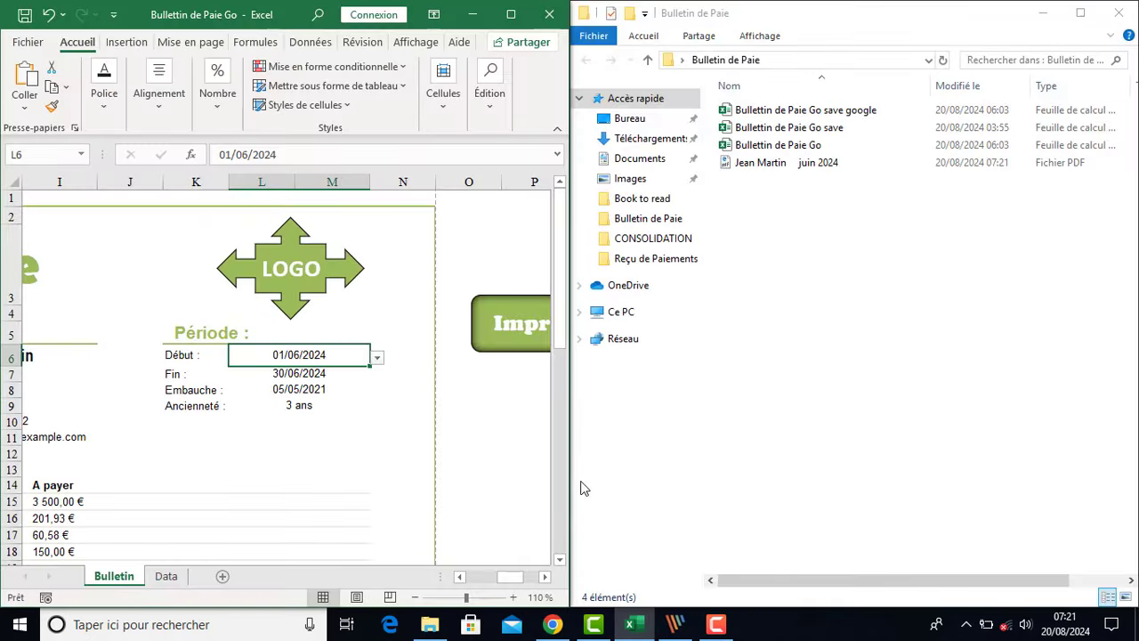
click(857, 263)
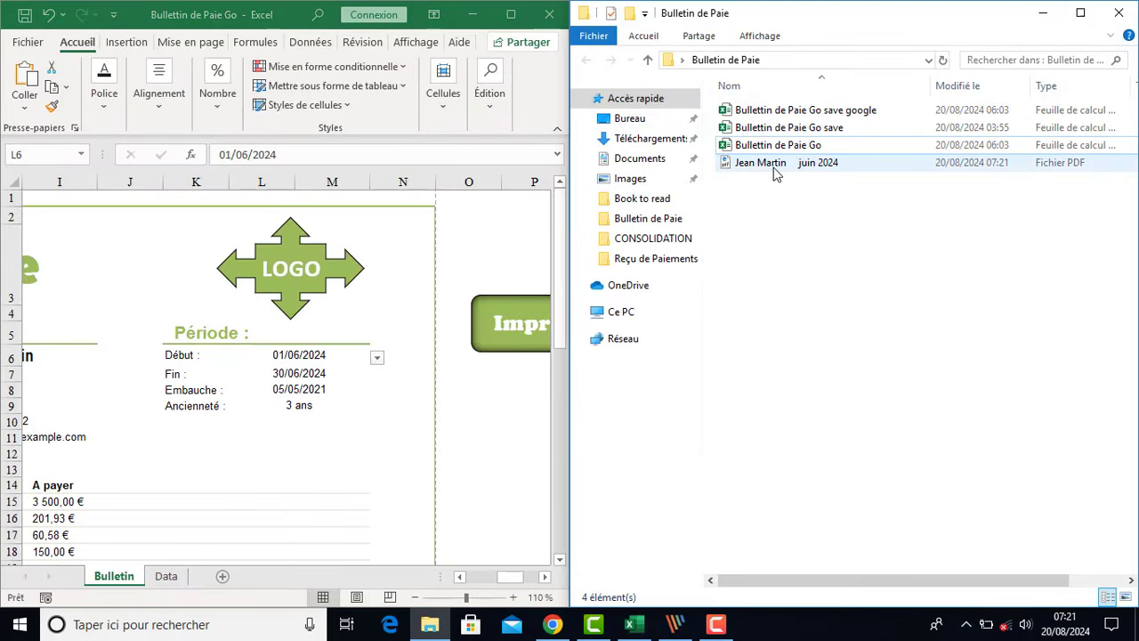
Select the employee cell H6, open and close its list without changing the employee, and maximise the workbook window
click(461, 577)
click(460, 577)
click(460, 577)
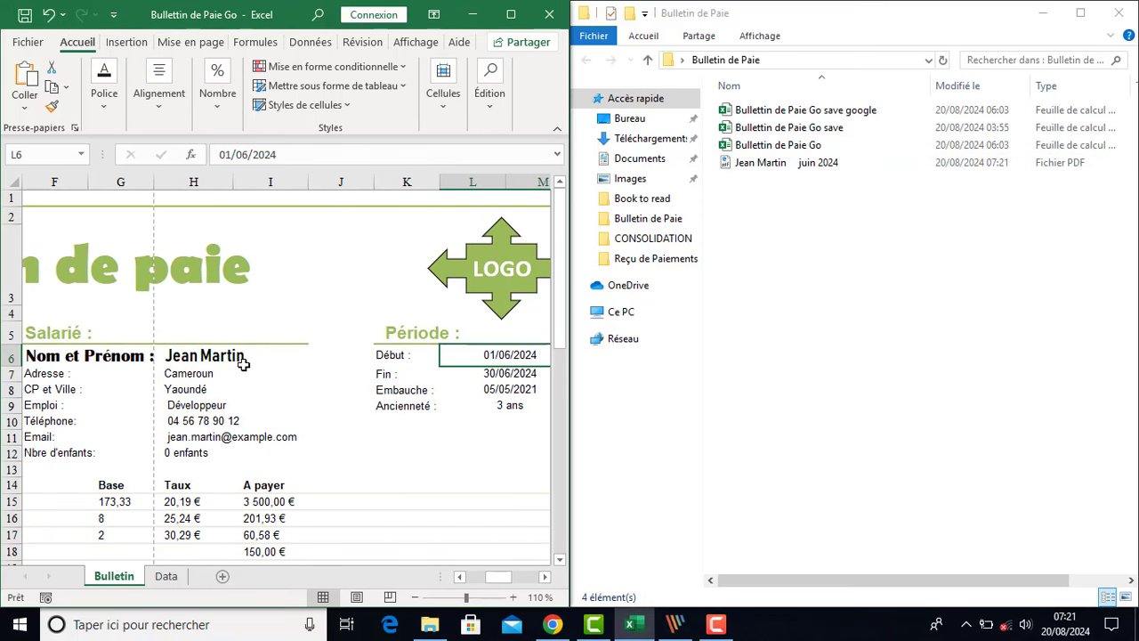
click(251, 360)
click(381, 358)
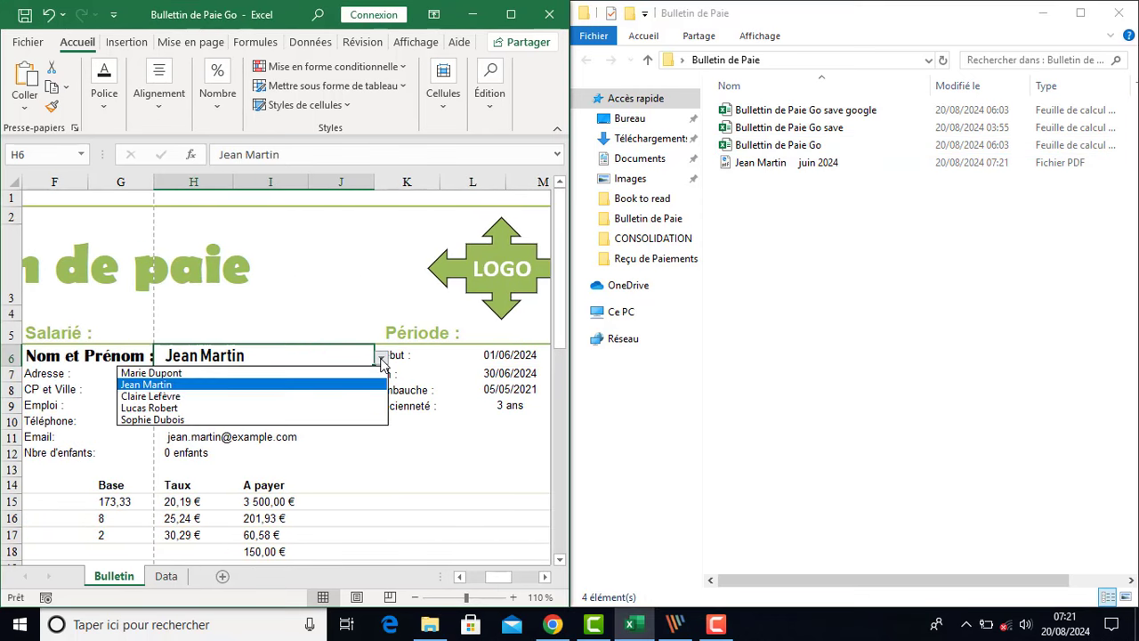
click(504, 22)
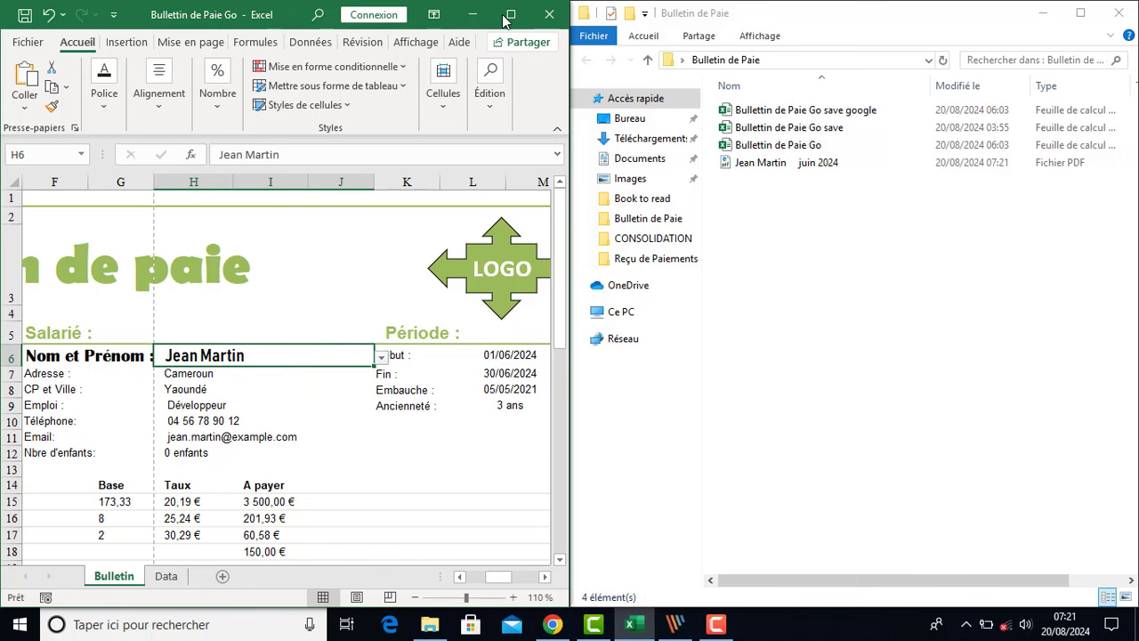
click(510, 16)
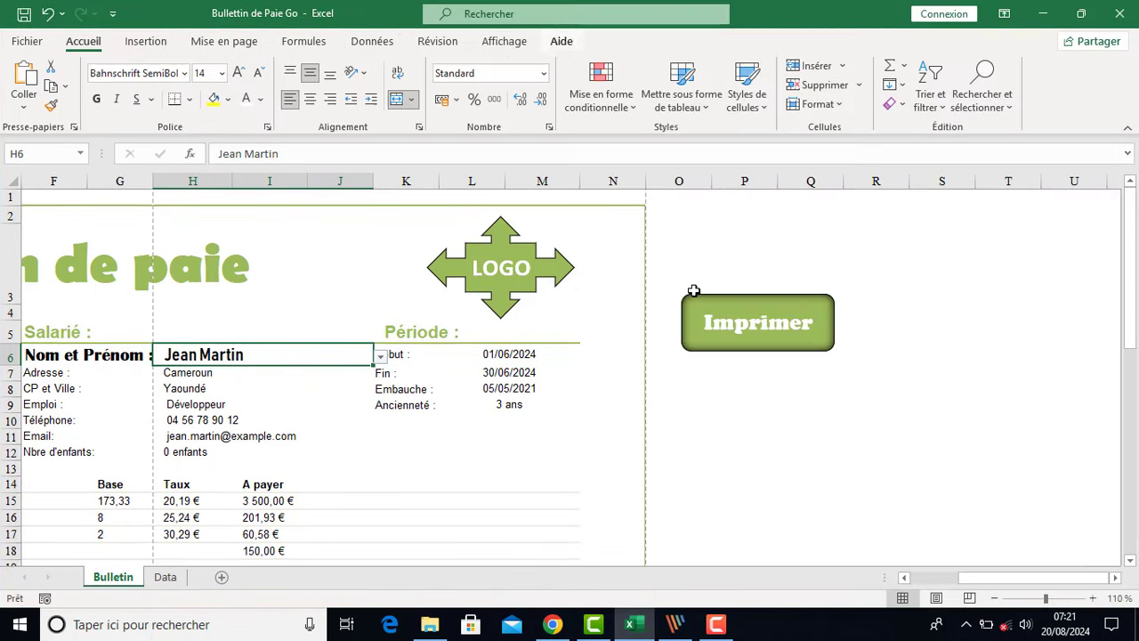
Select the whole payslip, range B1:N55, without the Imprimer button, and define it as the print area
scroll(449, 512, left, 5)
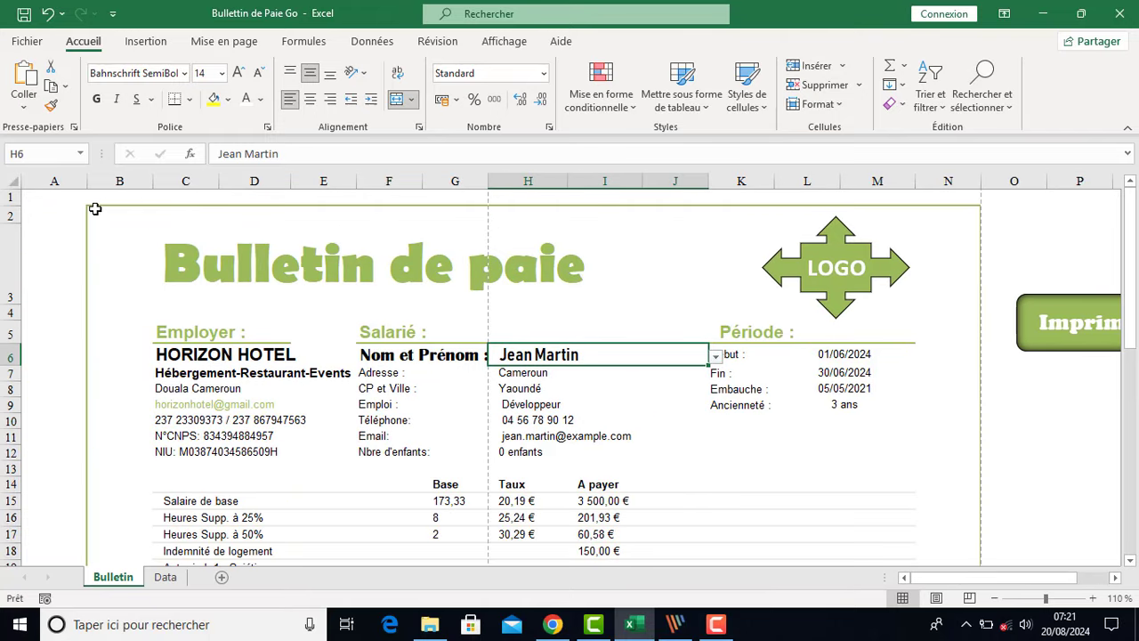
drag(96, 199, 929, 569)
click(995, 598)
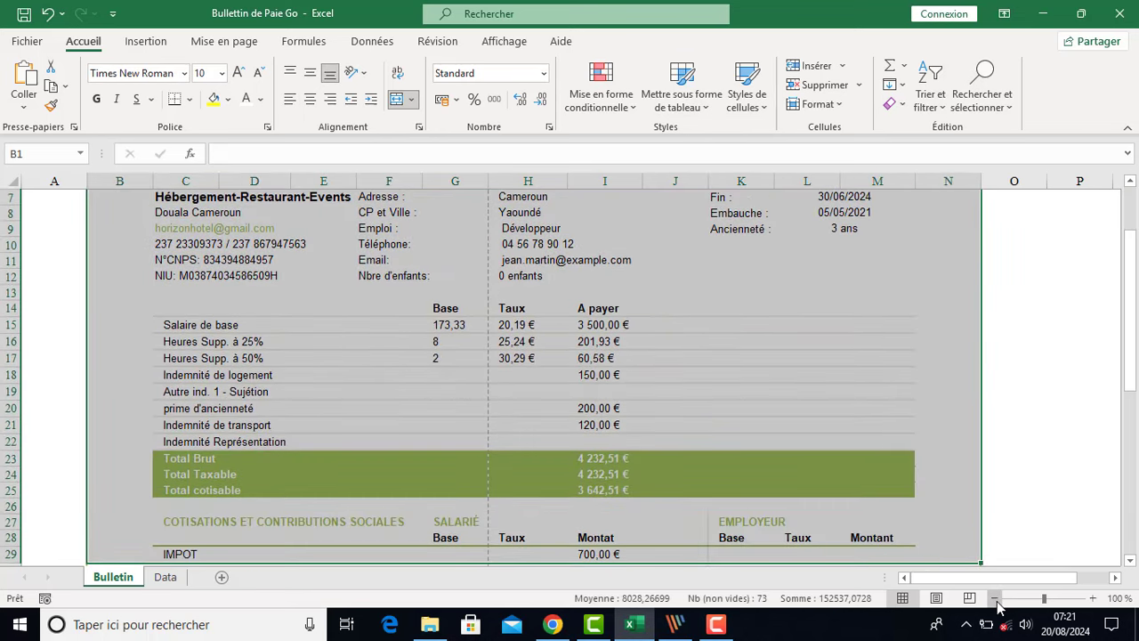
click(996, 598)
scroll(400, 436, up, 2)
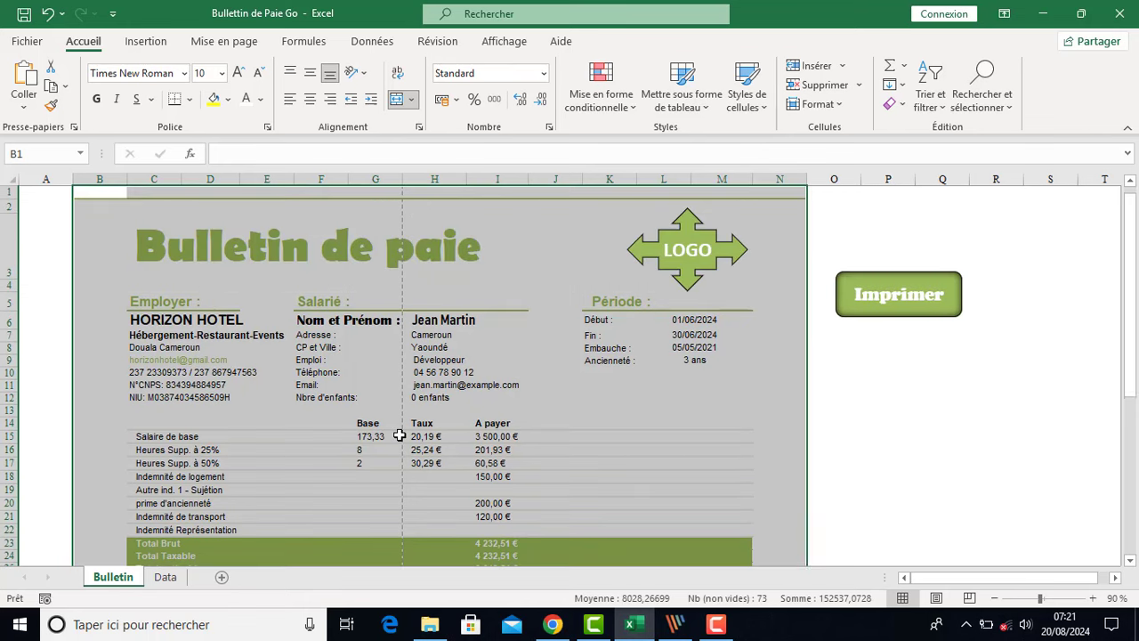
drag(96, 190, 762, 530)
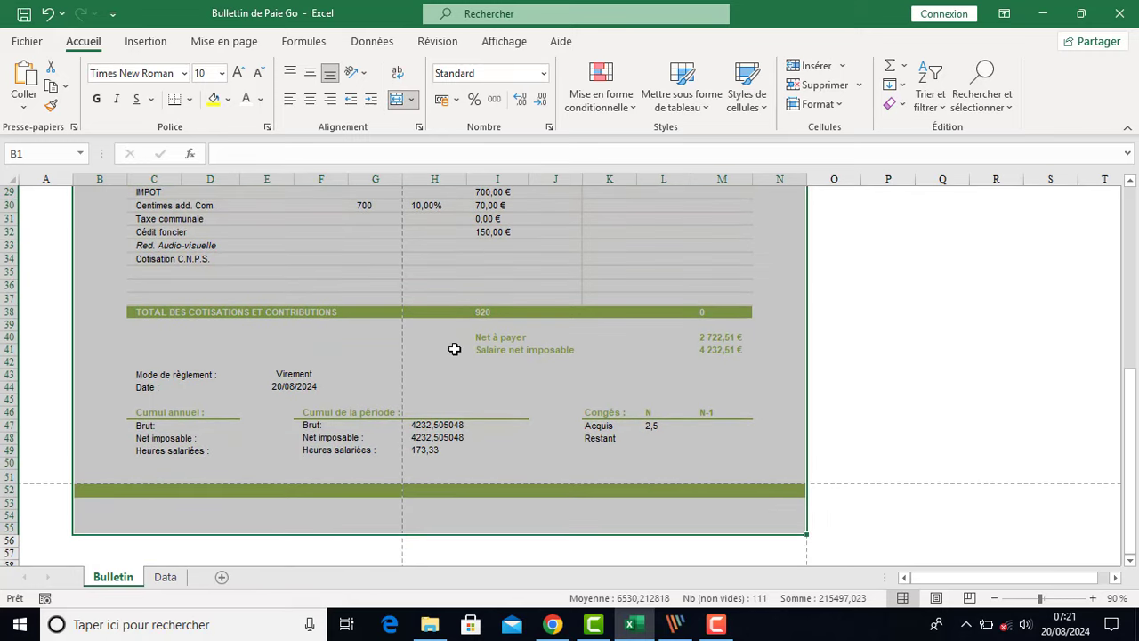
scroll(454, 347, up, 5)
click(219, 45)
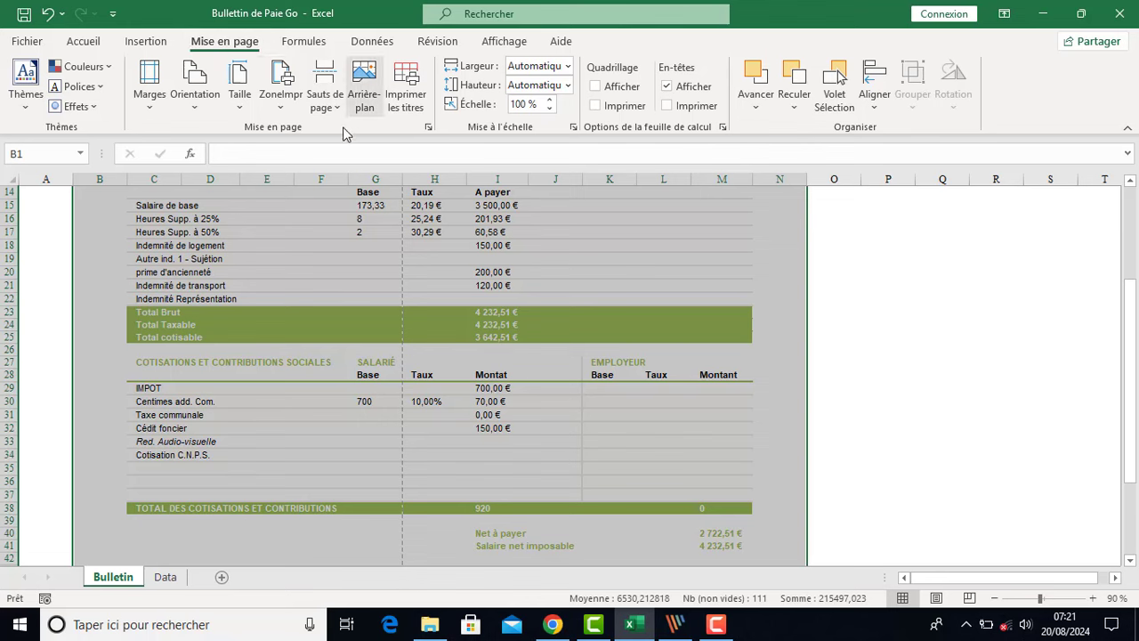
click(282, 114)
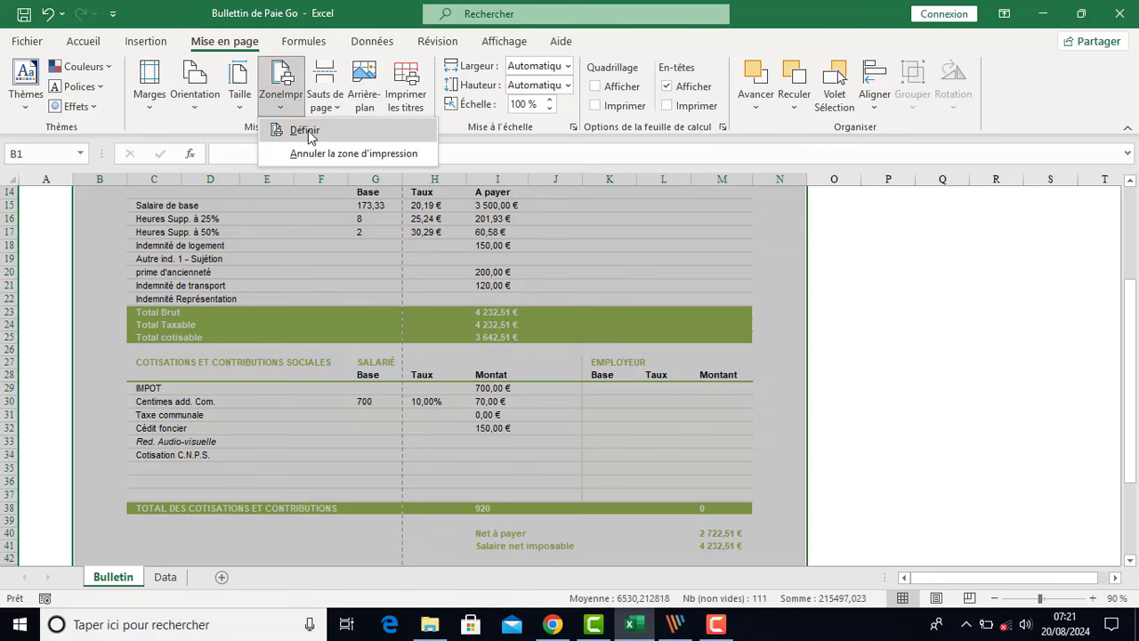
click(304, 135)
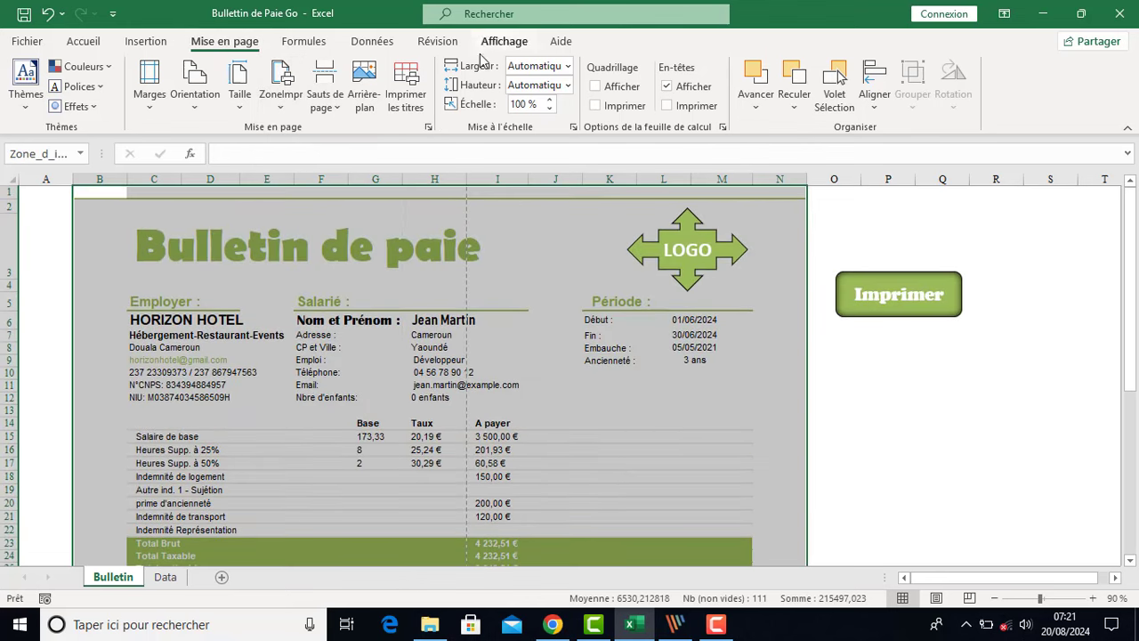
Scale the printed payslip to a width of 1 page and a height of 1 page
click(567, 68)
click(532, 106)
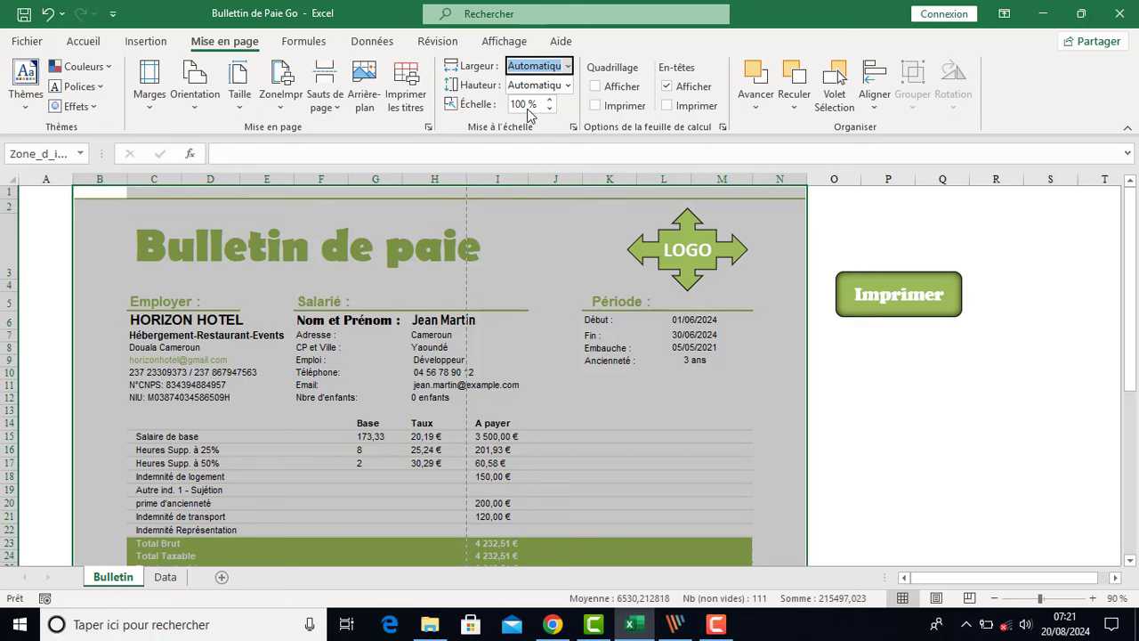
click(568, 88)
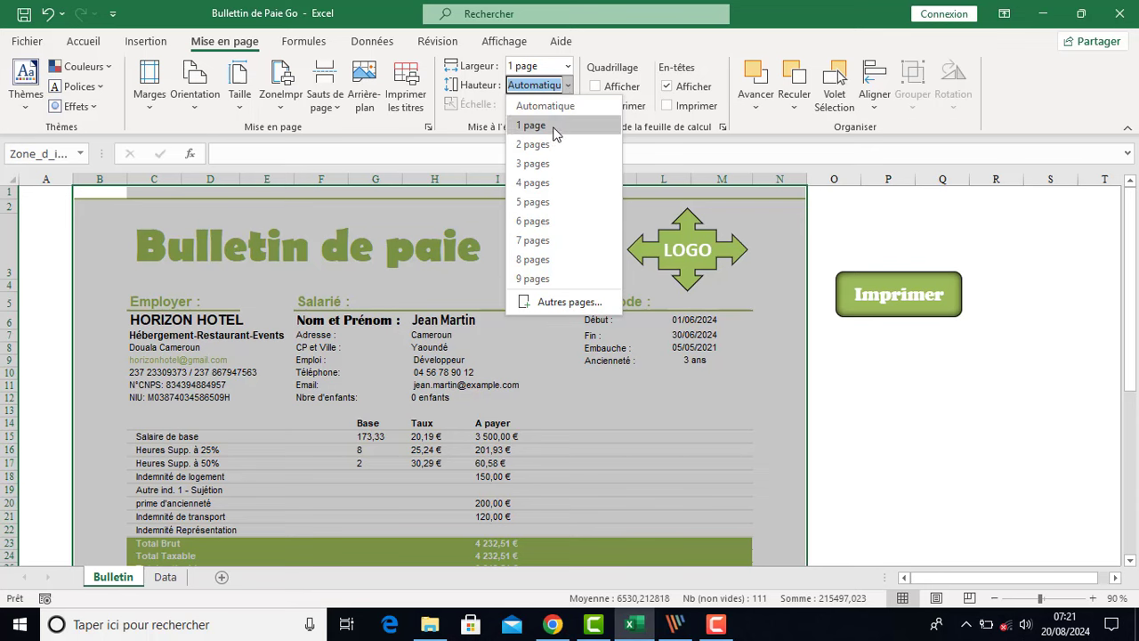
click(553, 123)
Check the payslip's page fit in the print preview and return to the sheet
click(28, 41)
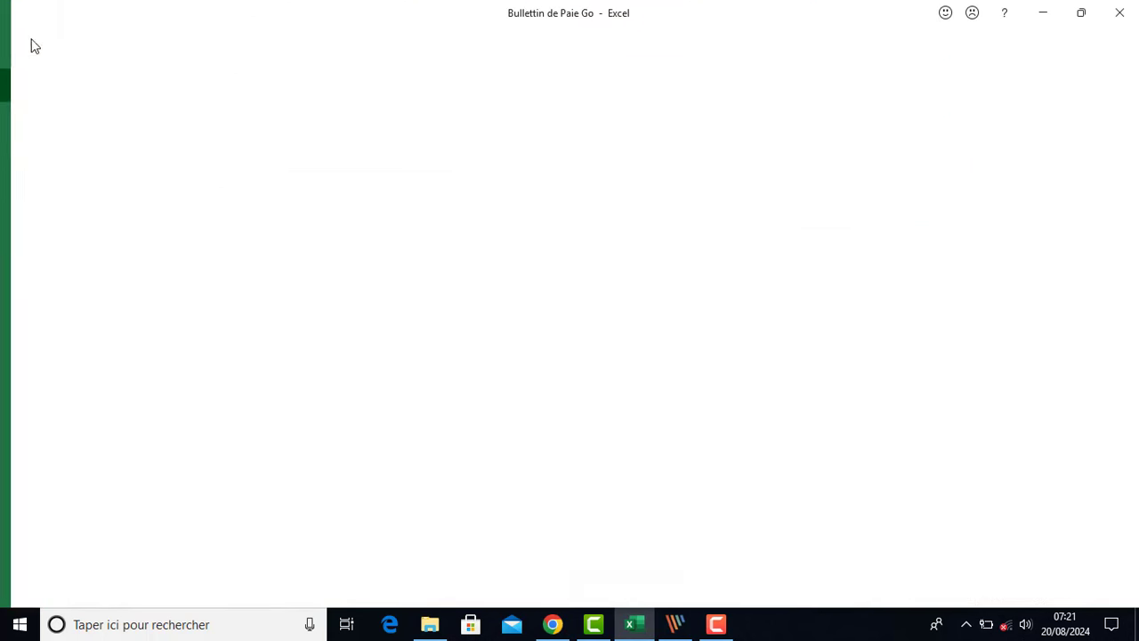
click(54, 340)
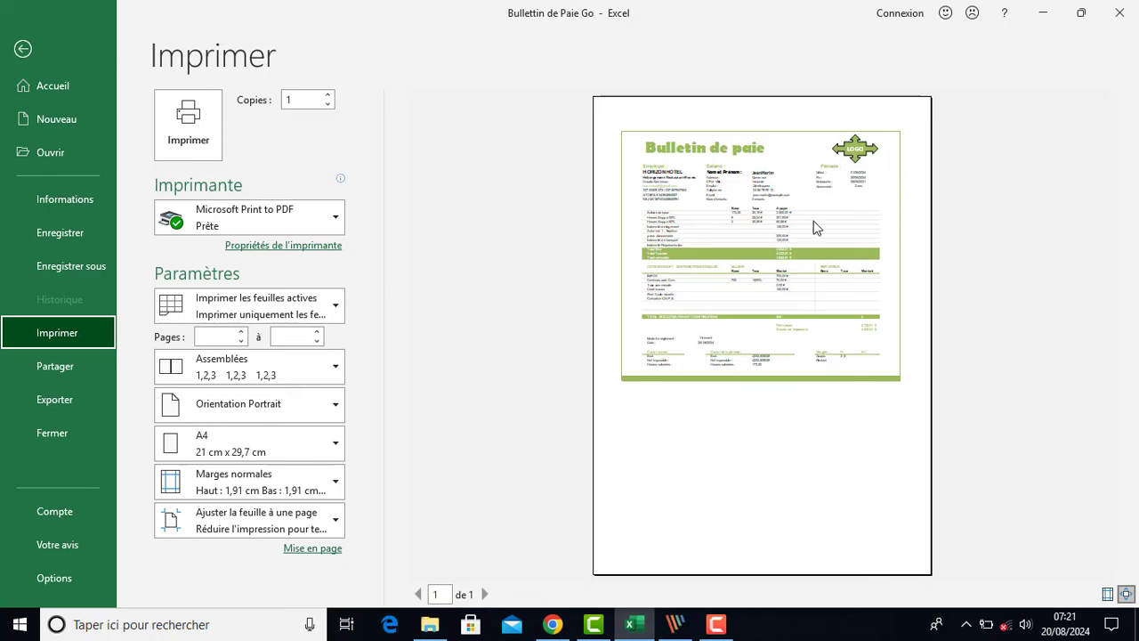
click(23, 50)
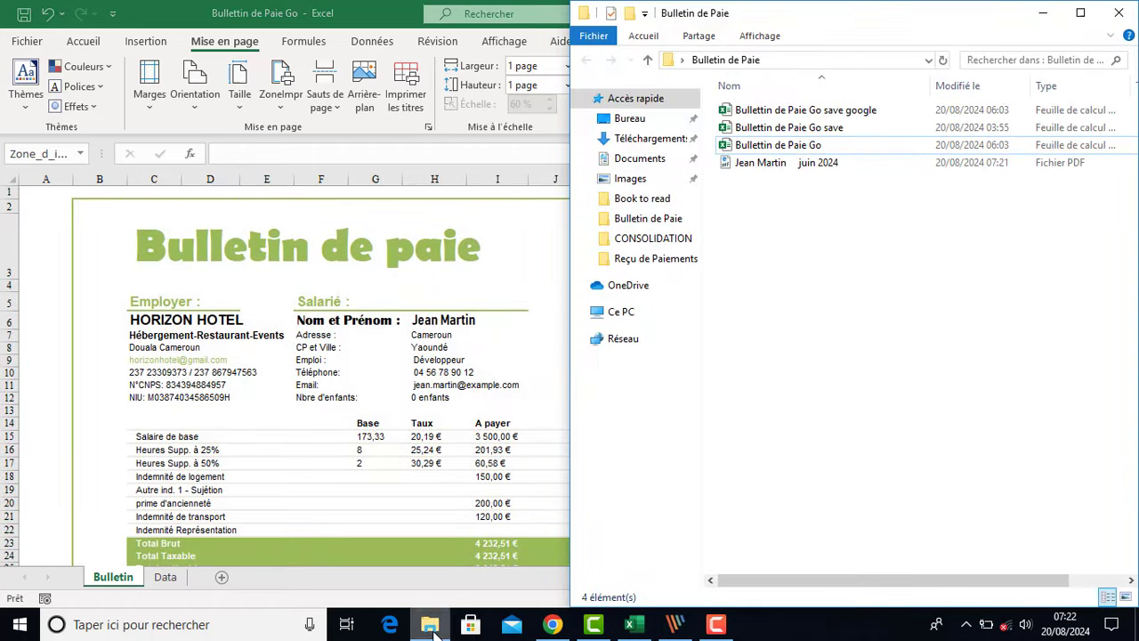
Open the exported June 2024 payslip PDF from the Bulletin de Paie folder in Google Chrome and examine its layout
click(790, 168)
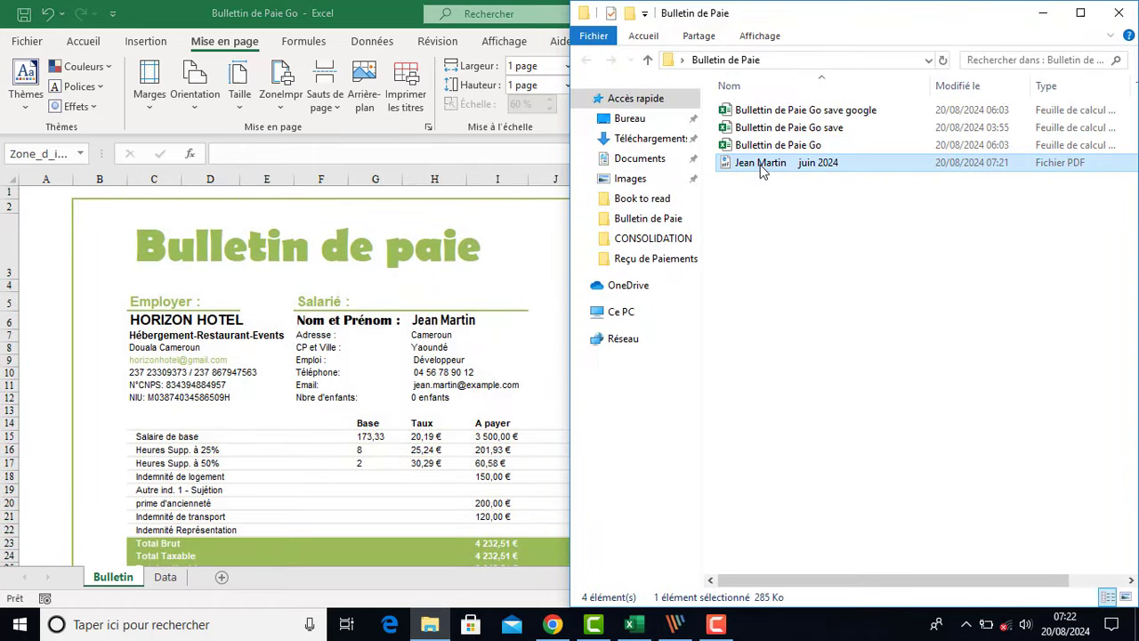
right_click(760, 165)
mouse_move(812, 265)
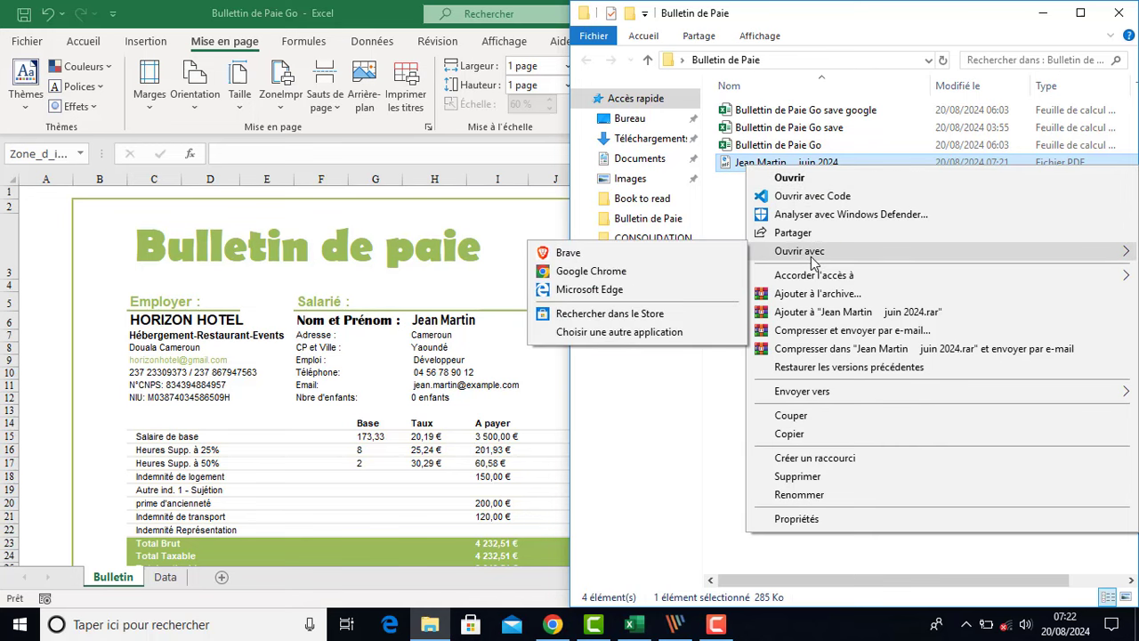
click(592, 269)
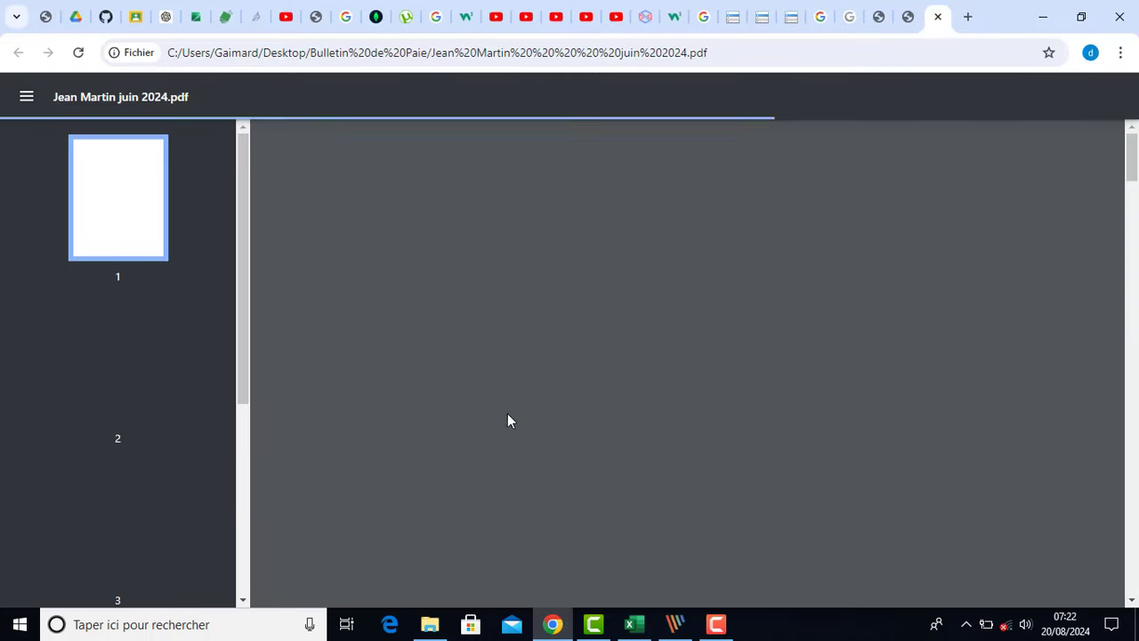
scroll(655, 395, down, 3)
scroll(656, 394, down, 2)
scroll(656, 394, up, 5)
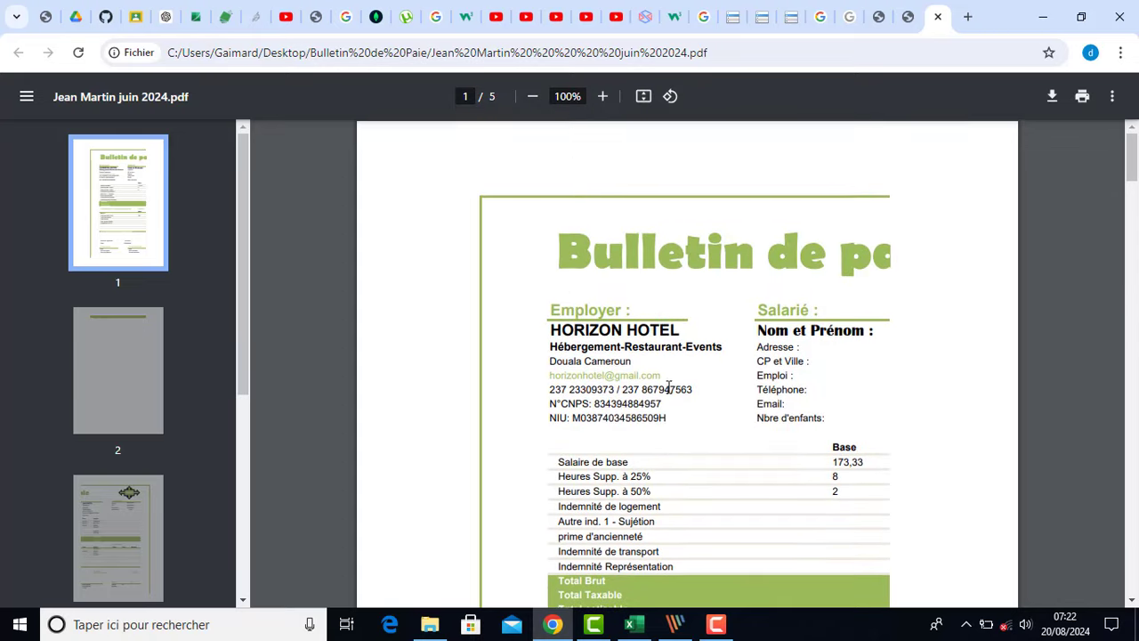
Return to the Bulletin de Paie folder and delete the exported June 2024 payslip PDF
click(1044, 20)
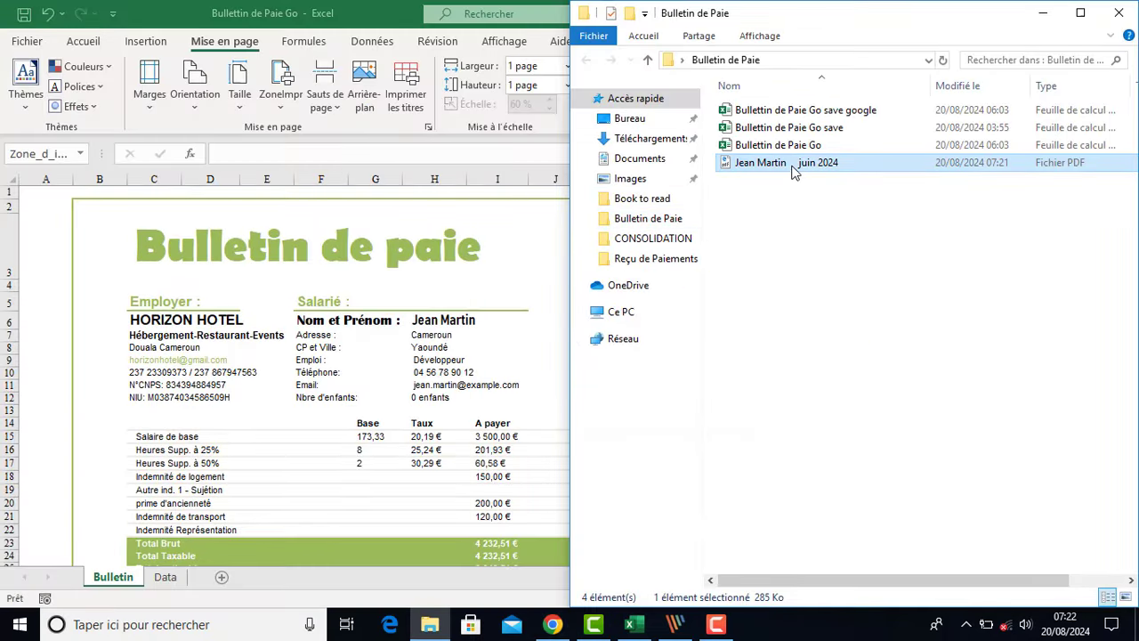
key(Delete)
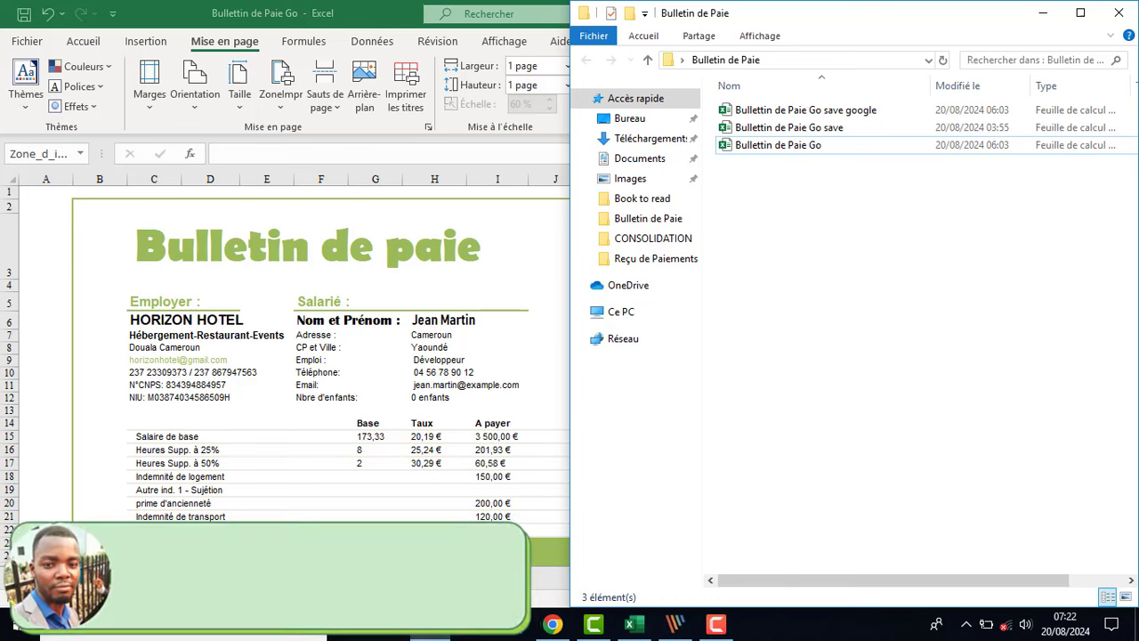
Arrange the workbook and the Bulletin de Paie folder side by side and run the Imprimer macro to export the payslip again
click(643, 623)
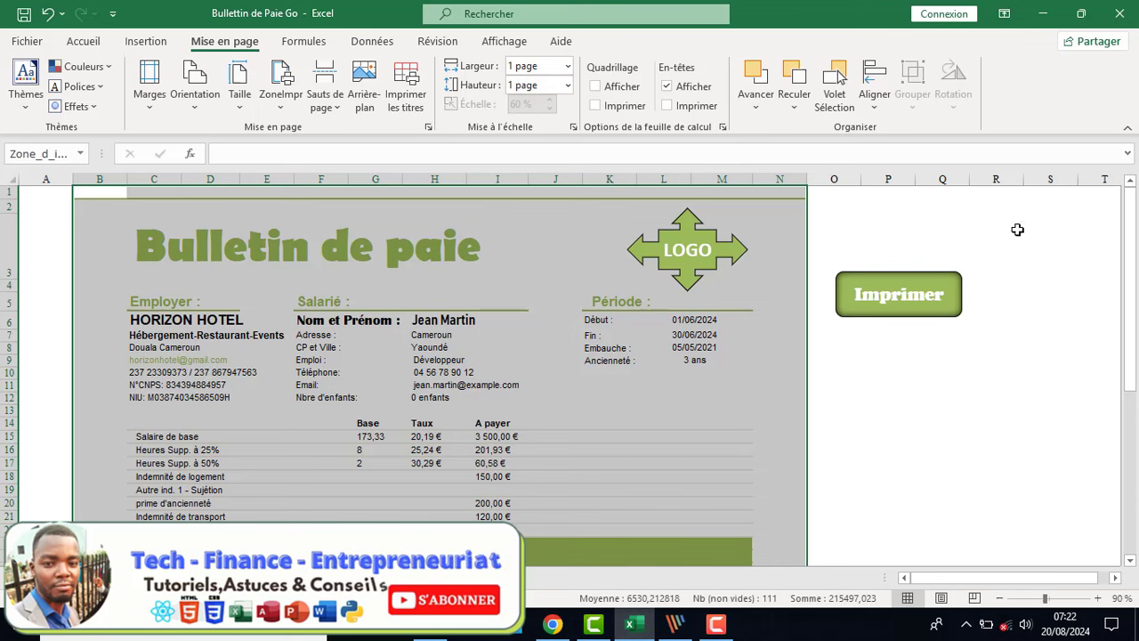
click(430, 624)
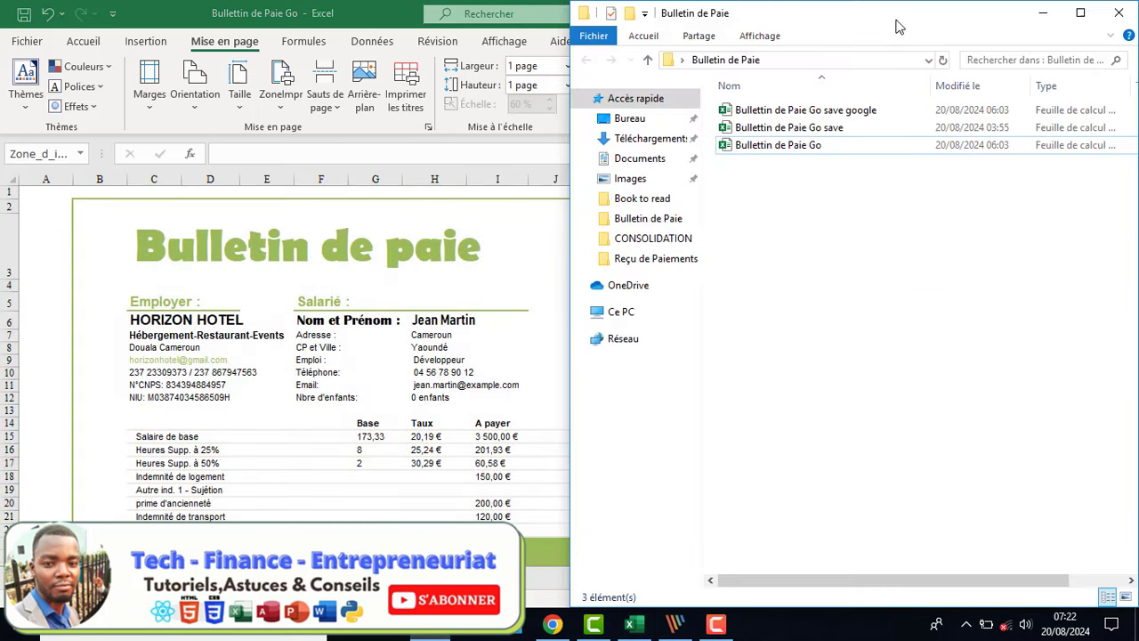
drag(895, 26, 1138, 26)
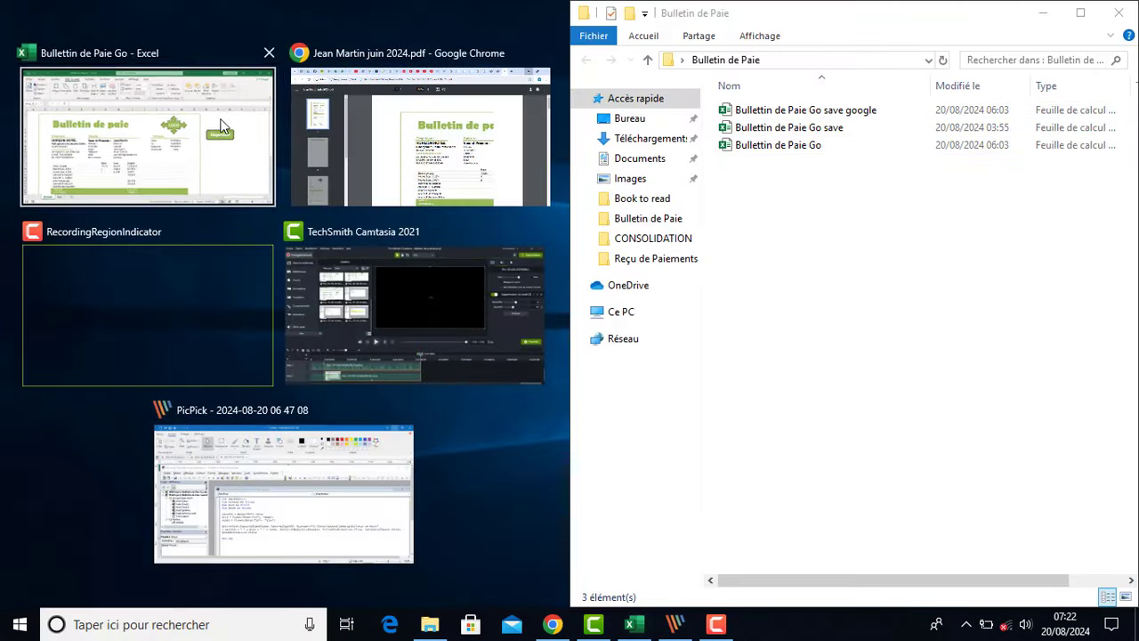
click(268, 112)
drag(544, 579, 545, 579)
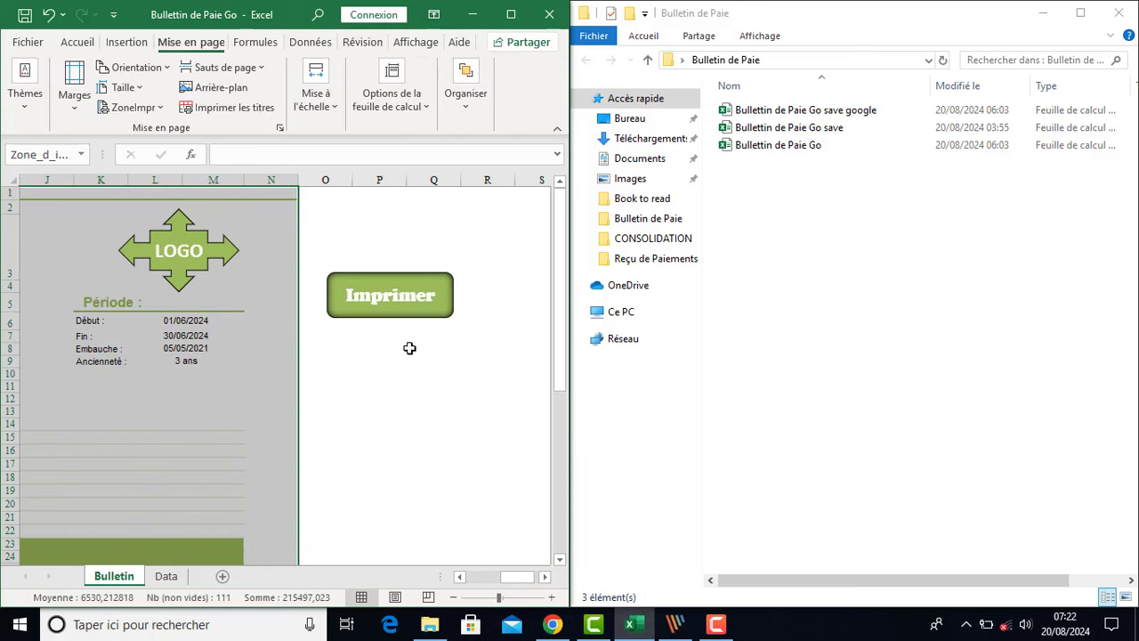
click(394, 293)
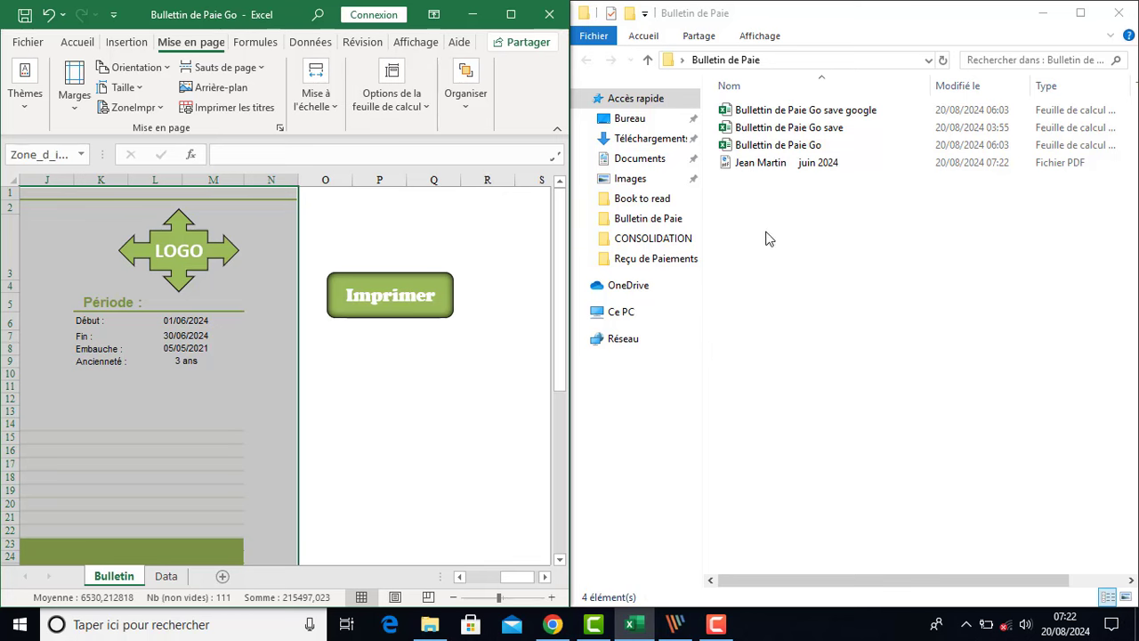
Open the newly exported June 2024 payslip PDF in Google Chrome and examine its page layout
click(770, 164)
right_click(774, 171)
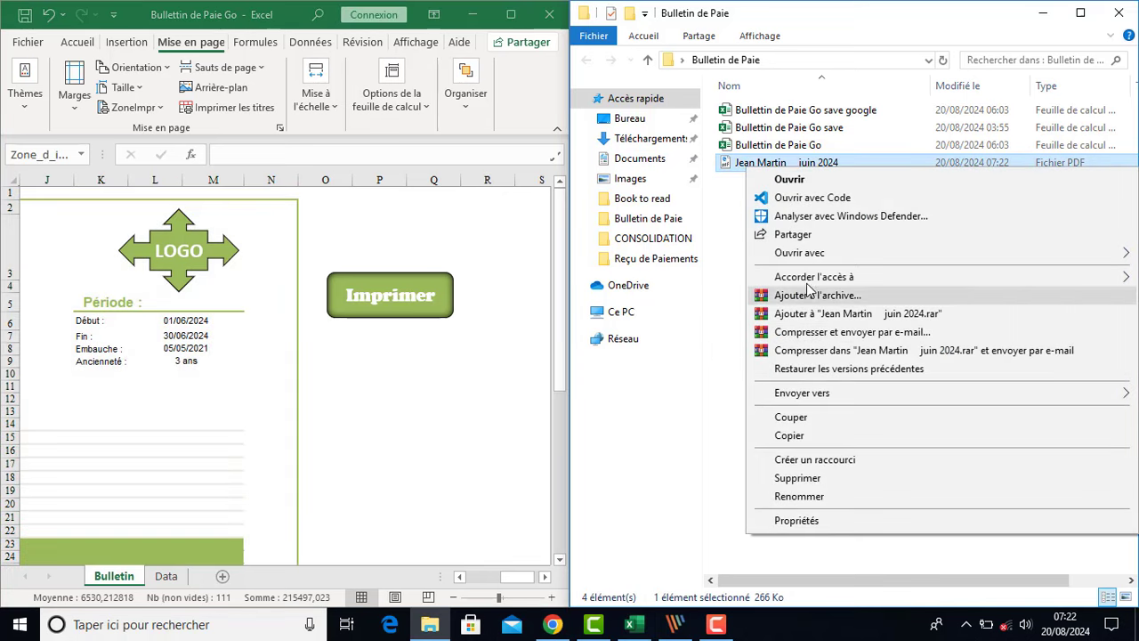
mouse_move(779, 253)
click(623, 272)
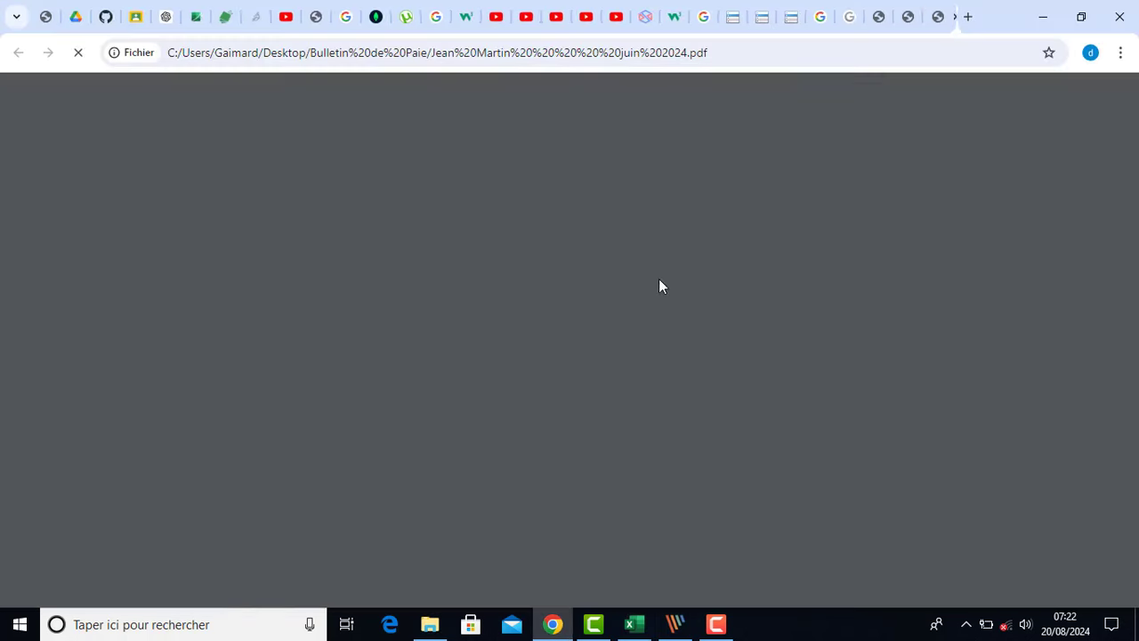
scroll(676, 391, down, 5)
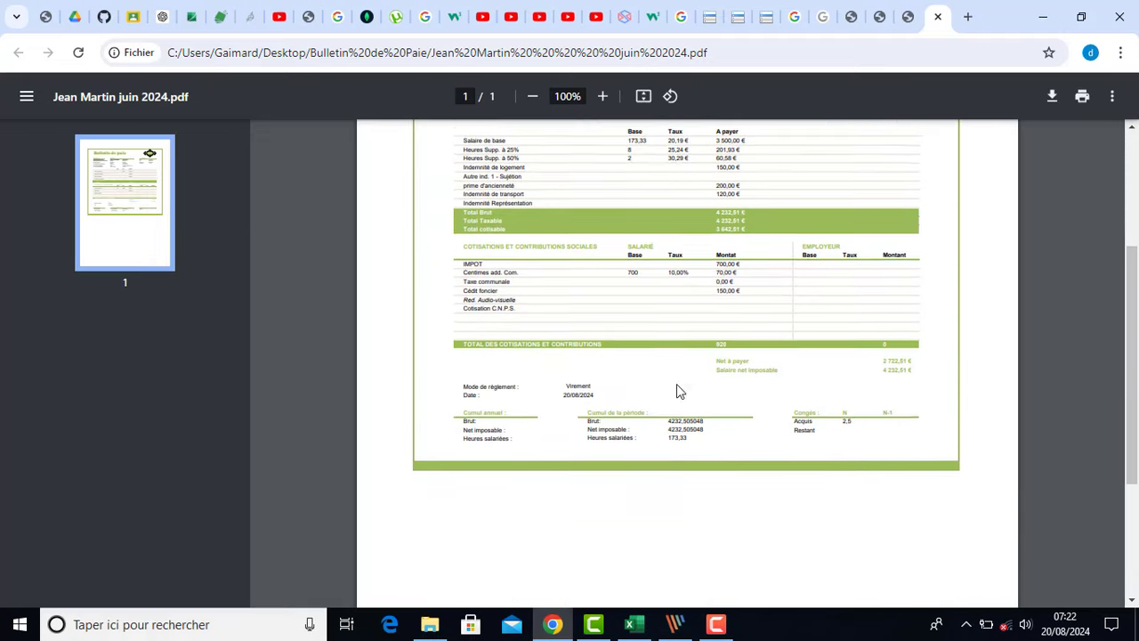
scroll(662, 349, up, 5)
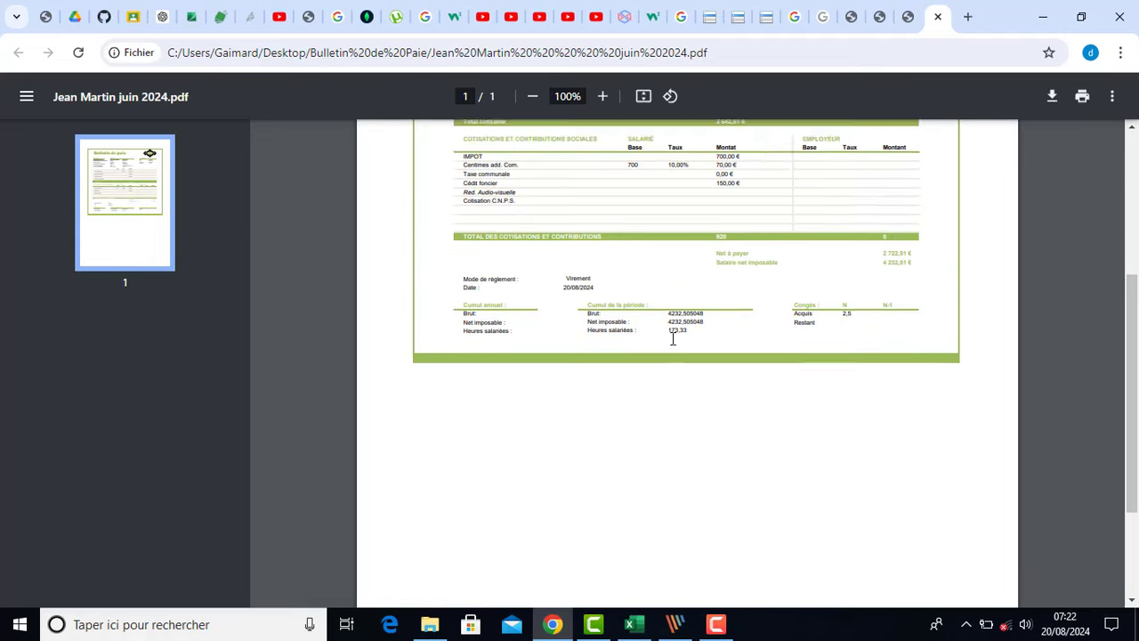
Bring back the workbook beside the Bulletin de Paie folder and choose the last employee in the list of cell H6
click(632, 624)
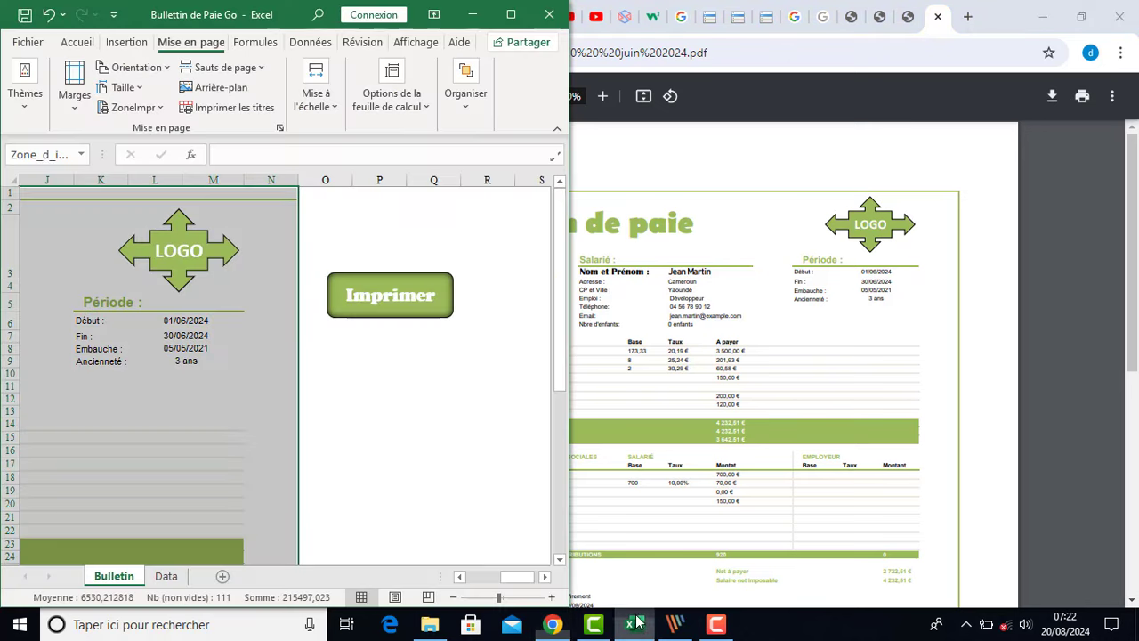
click(430, 624)
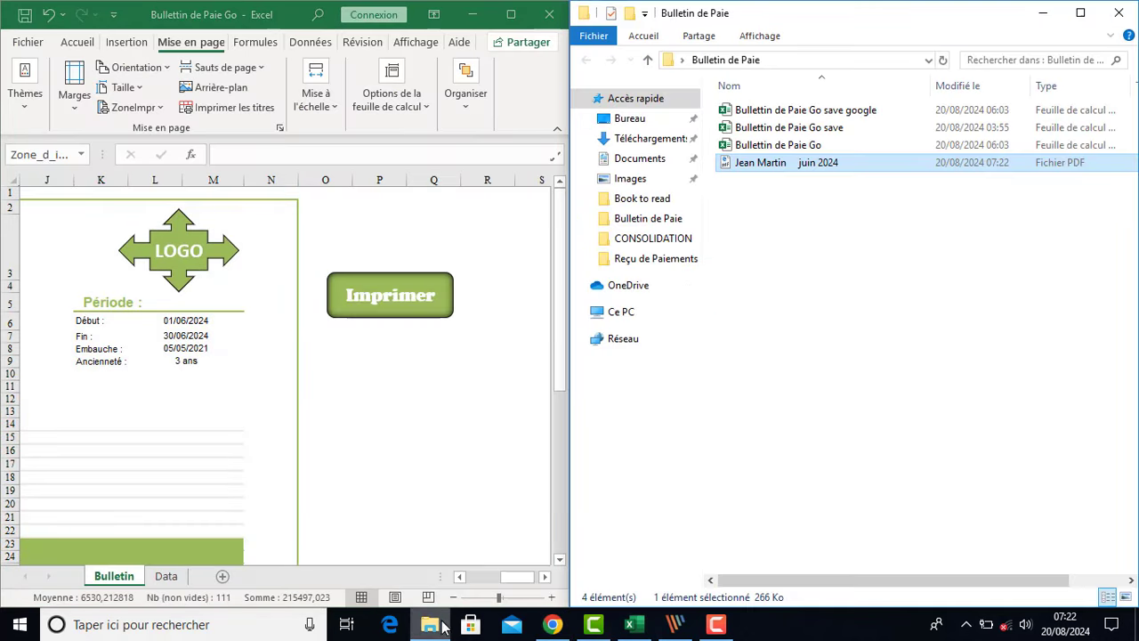
click(487, 579)
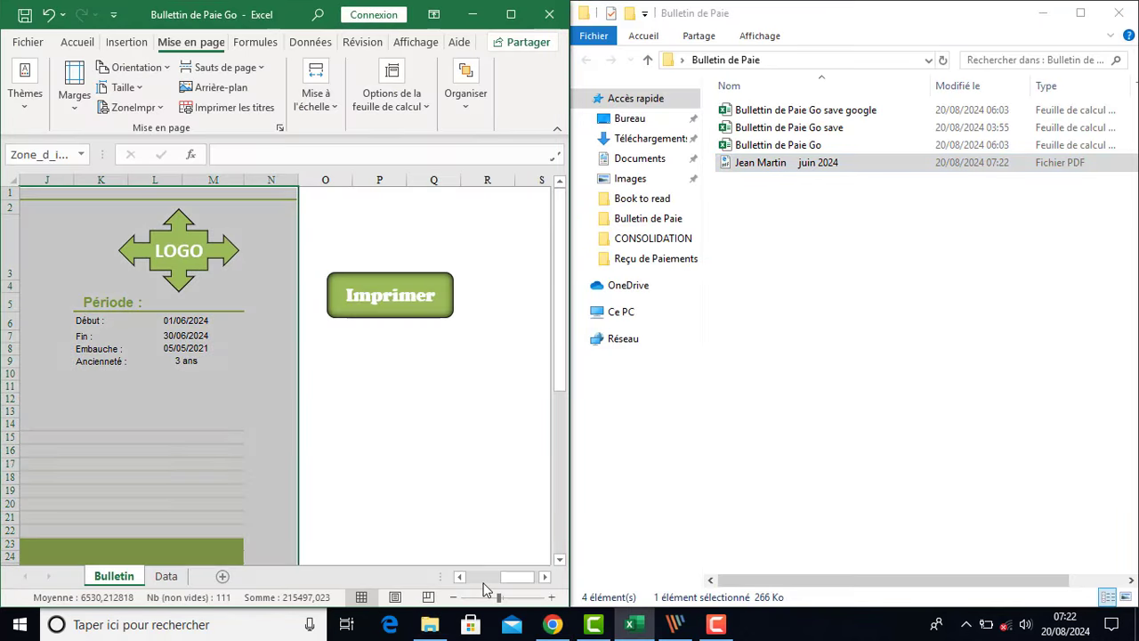
click(472, 326)
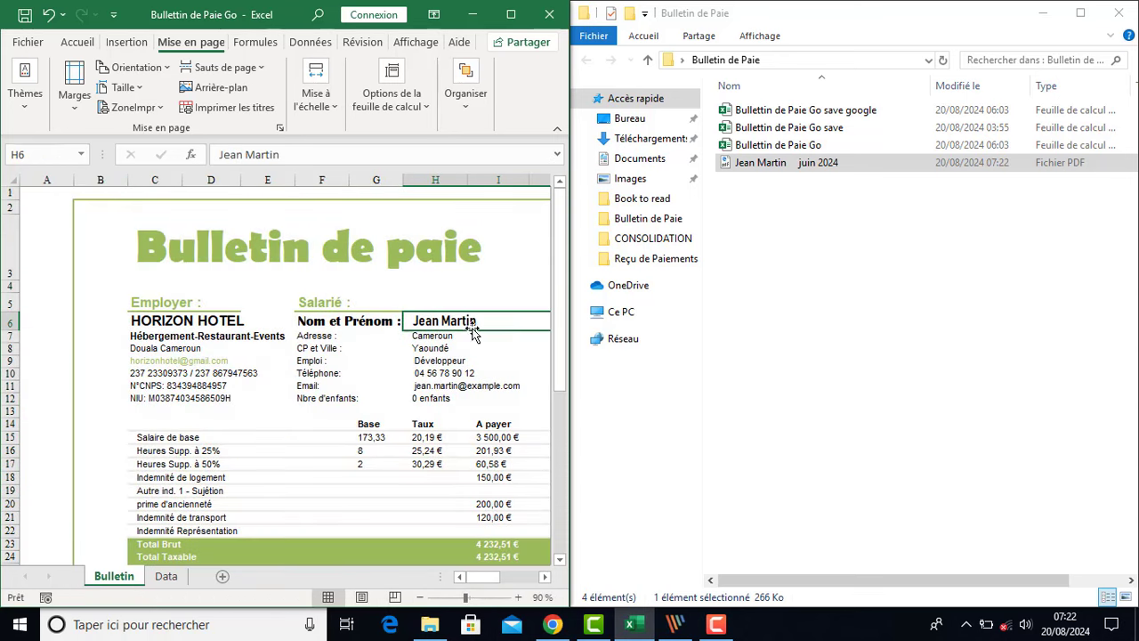
scroll(545, 576, right, 2)
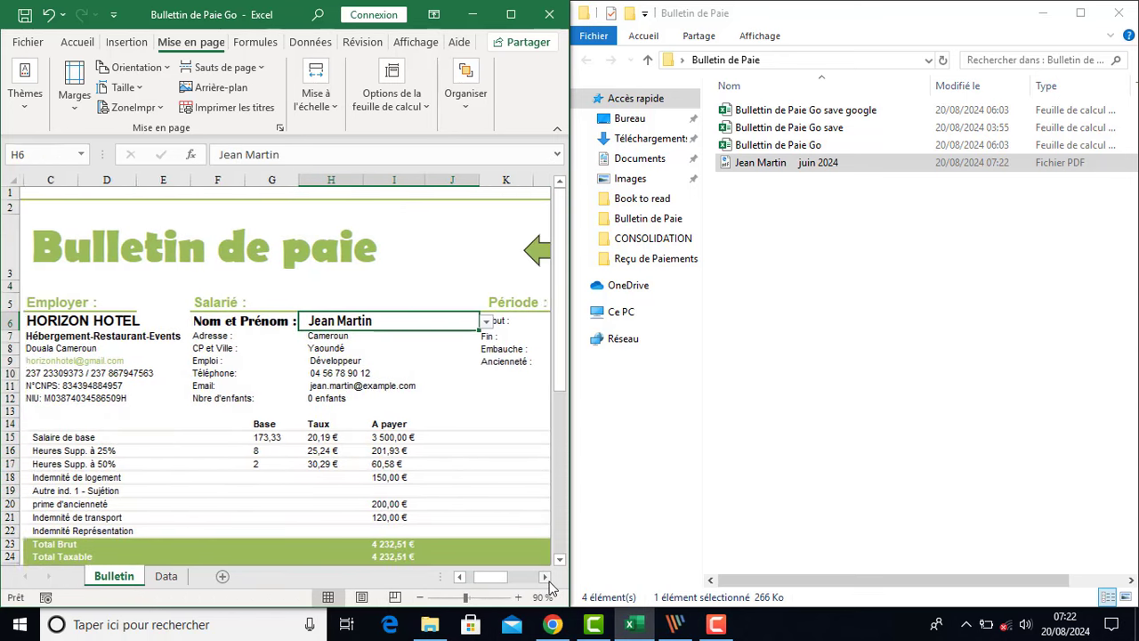
click(482, 321)
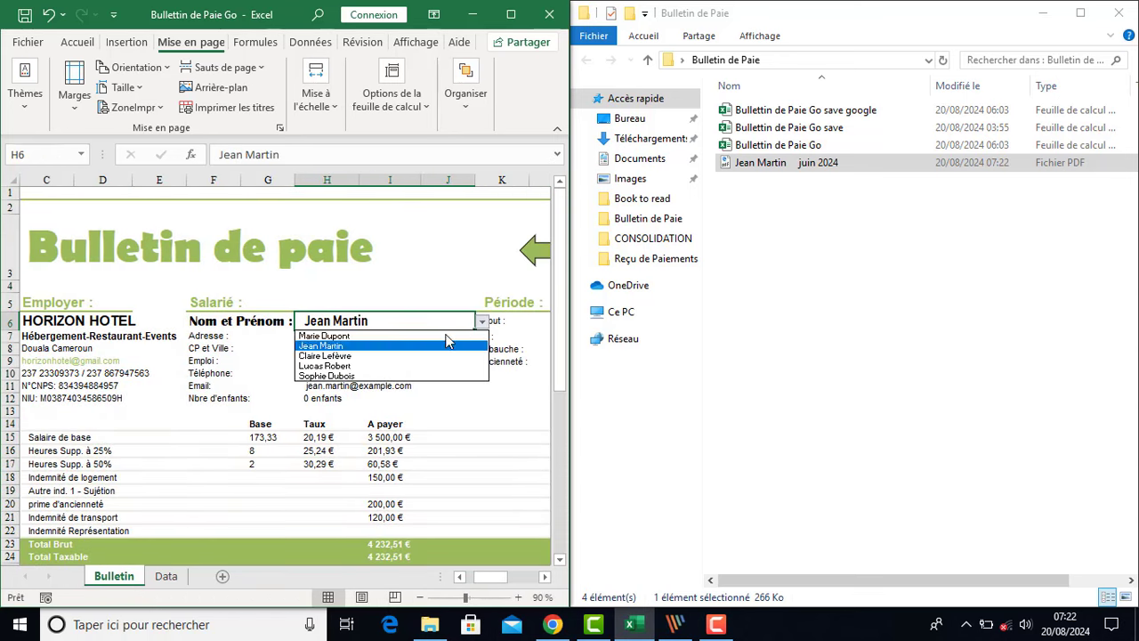
click(378, 376)
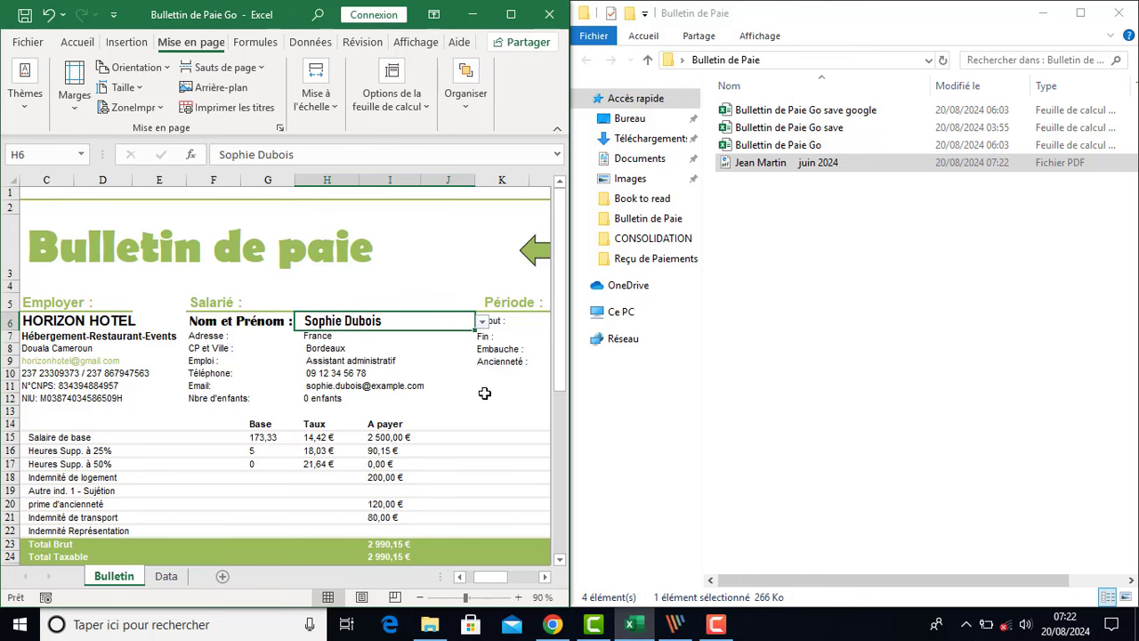
scroll(539, 578, right, 2)
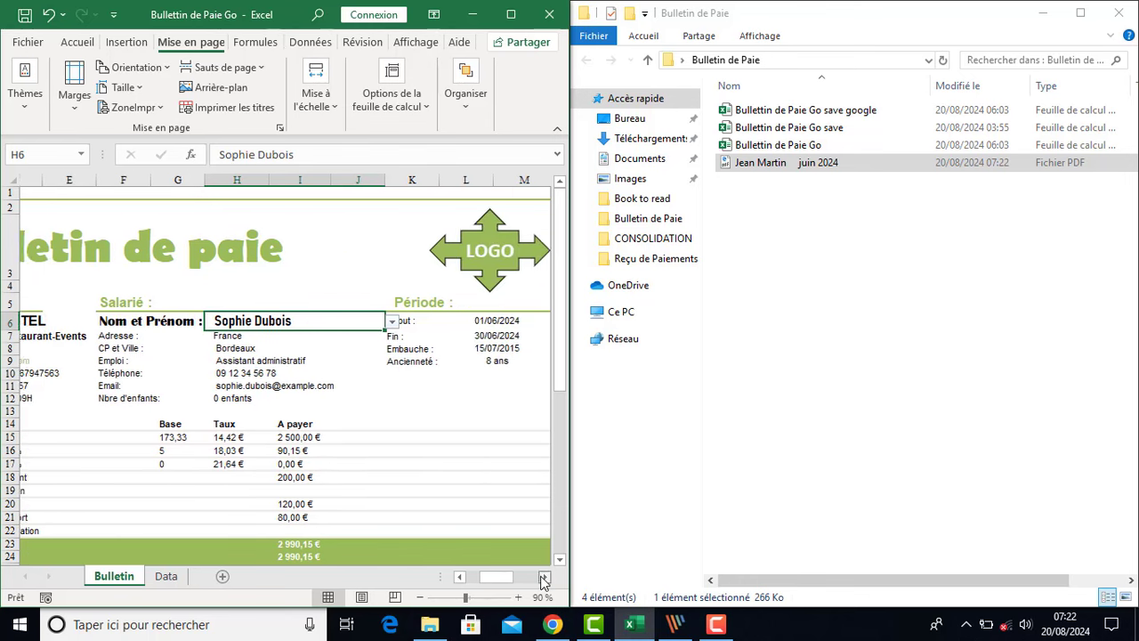
Set the payslip's period start in cell L6 to 01/12/2024 and run the Imprimer macro to export the PDF
click(469, 321)
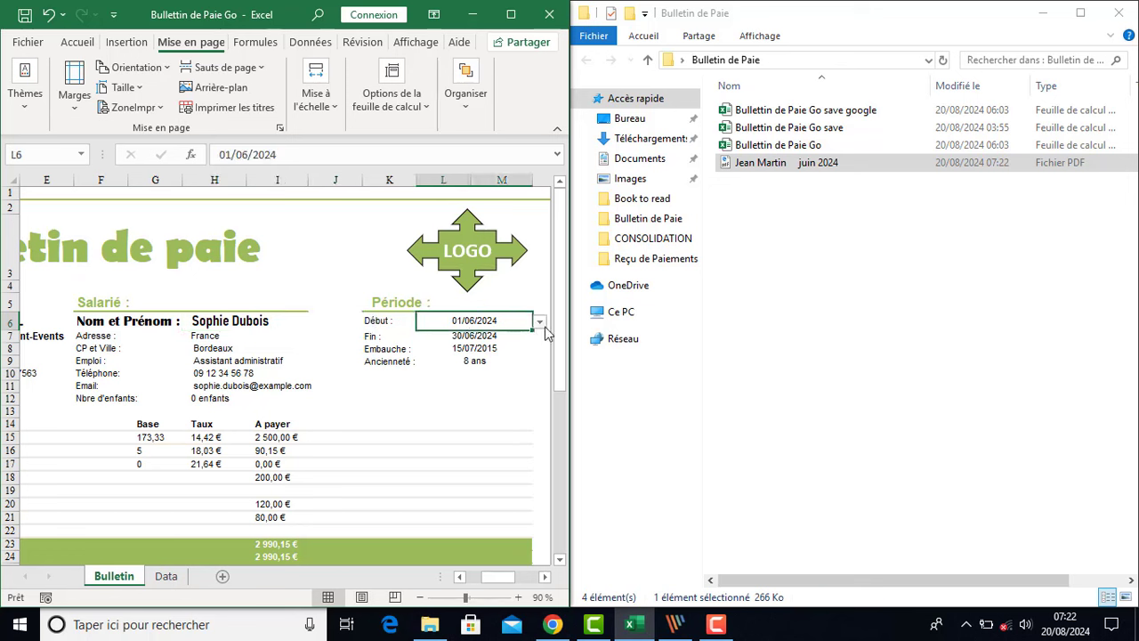
click(540, 322)
click(476, 406)
click(545, 577)
click(545, 576)
click(545, 577)
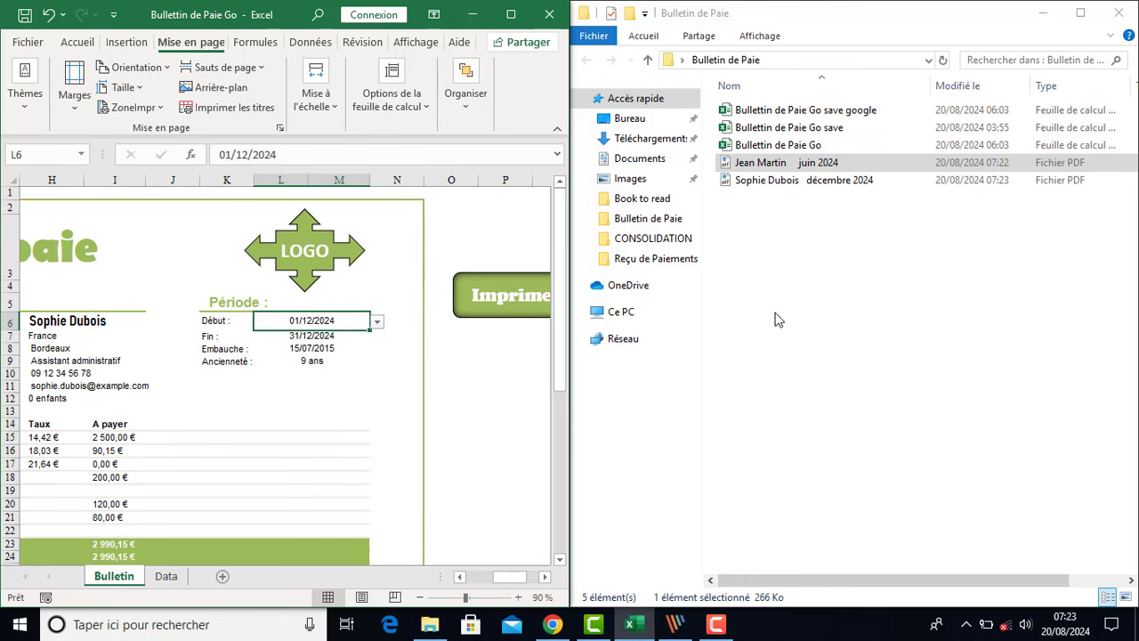
Open the exported December 2024 payslip PDF in Google Chrome and examine it at 125% zoom
click(772, 185)
right_click(738, 183)
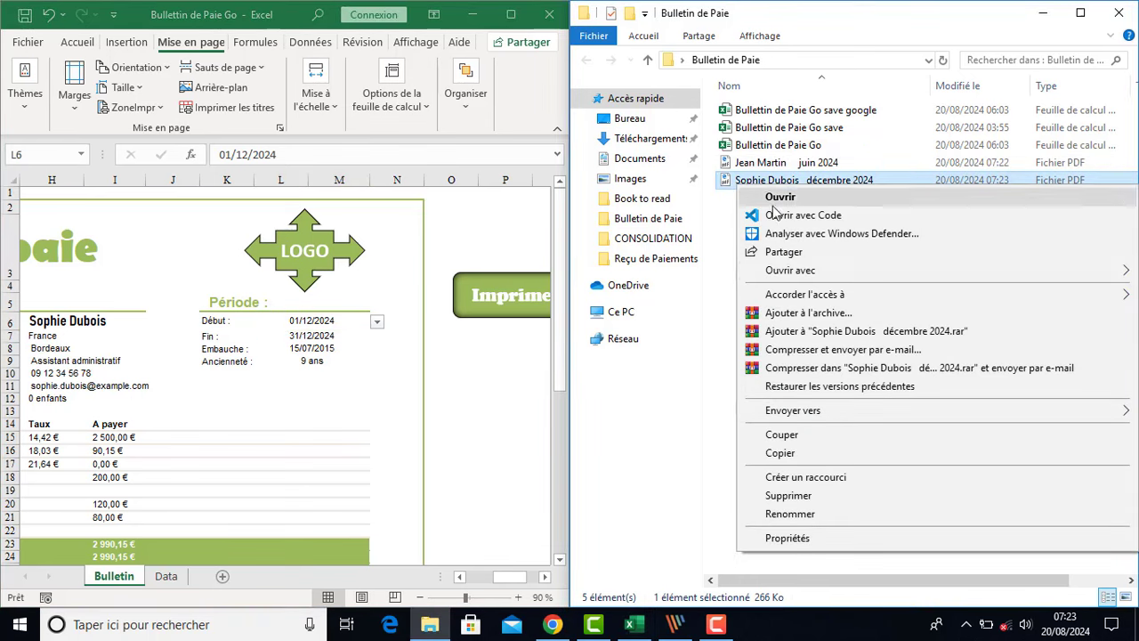
mouse_move(795, 279)
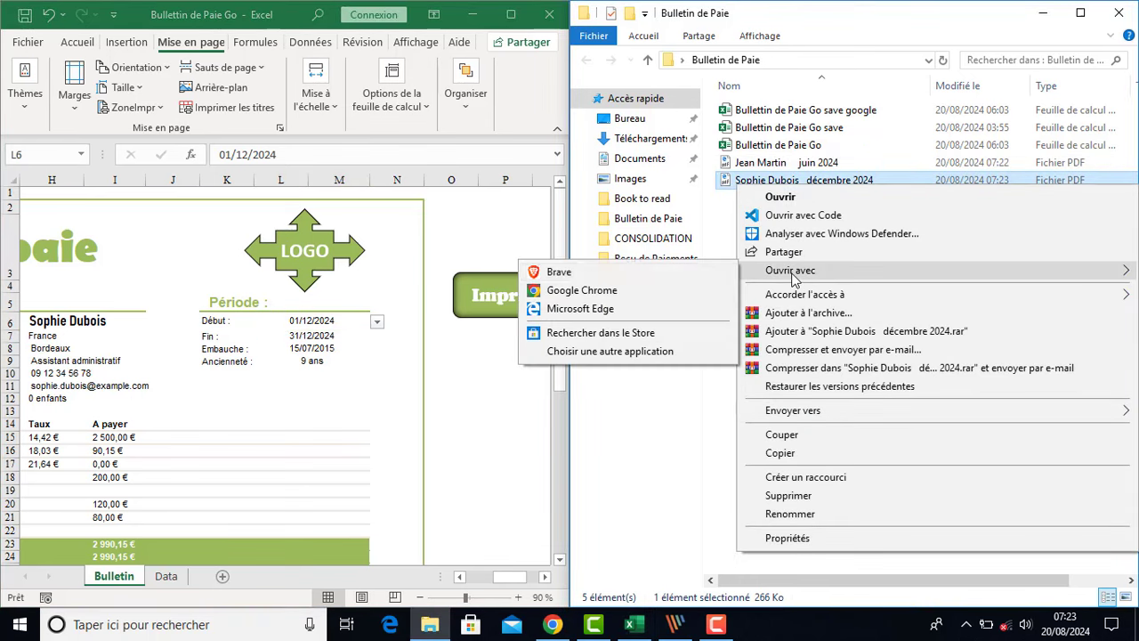
click(594, 287)
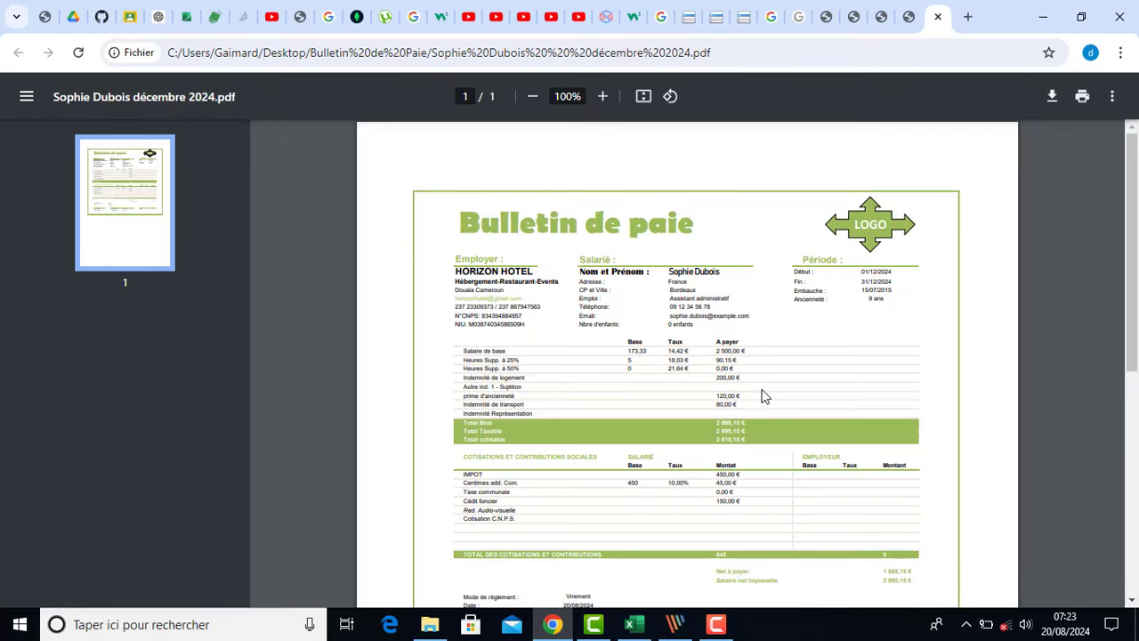
click(602, 99)
click(602, 100)
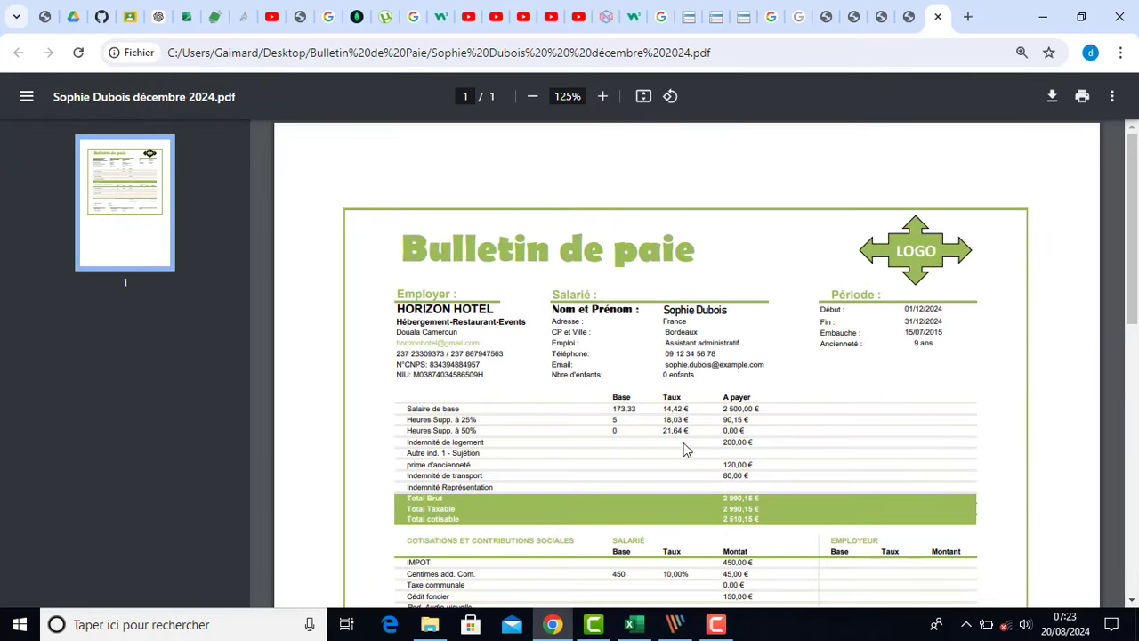
drag(1138, 242, 1123, 204)
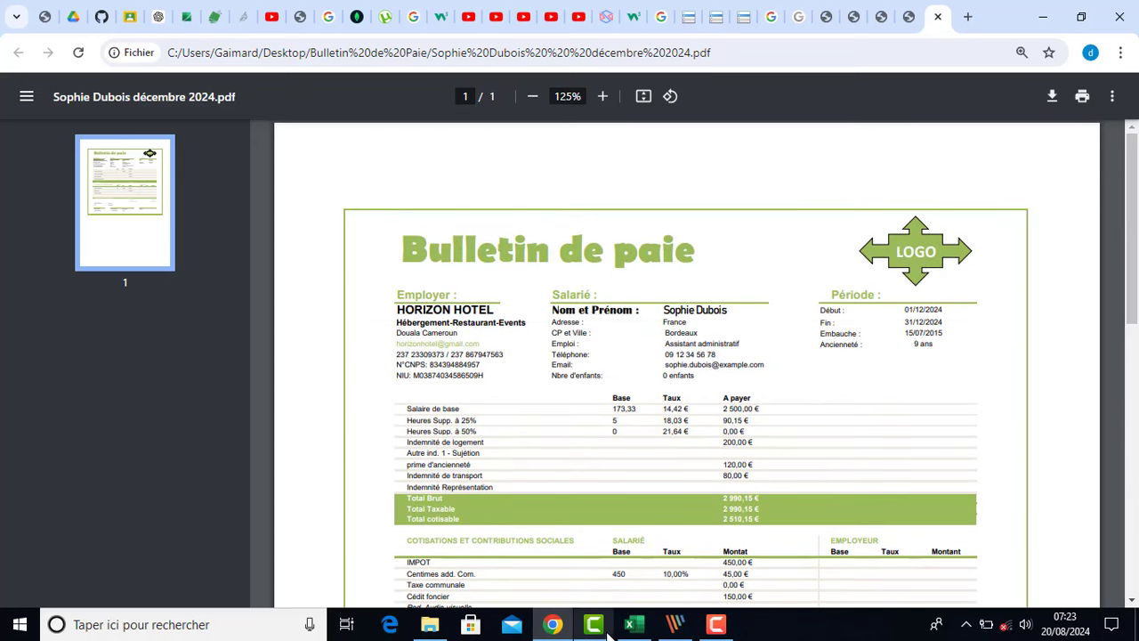
Return to the Excel workbook, maximize its window and select the empty cell J13
click(633, 624)
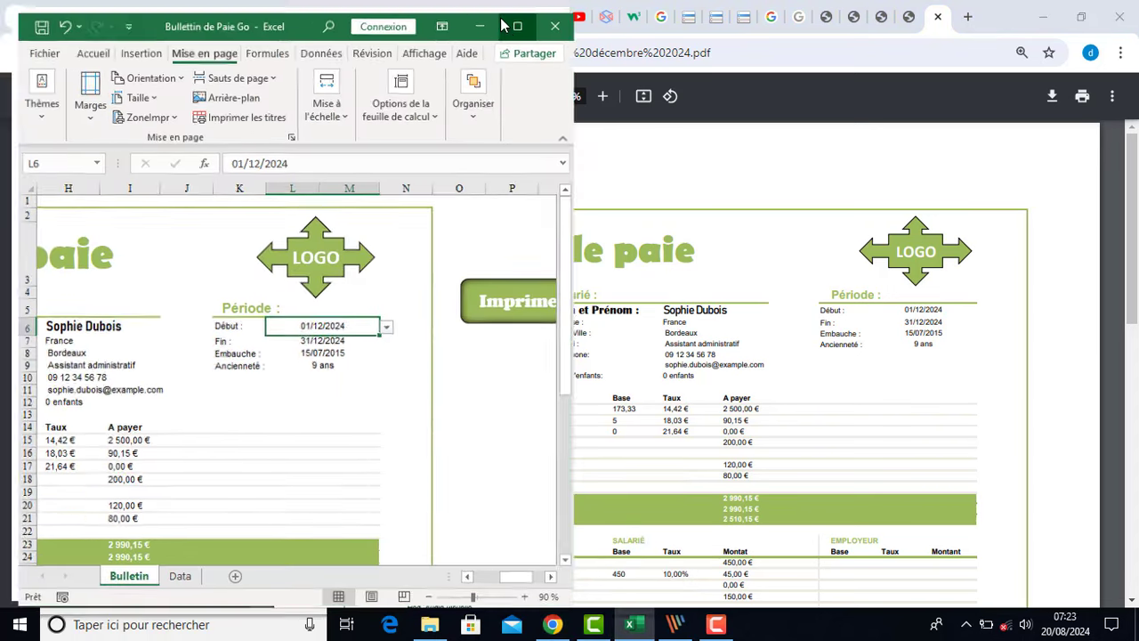
click(511, 14)
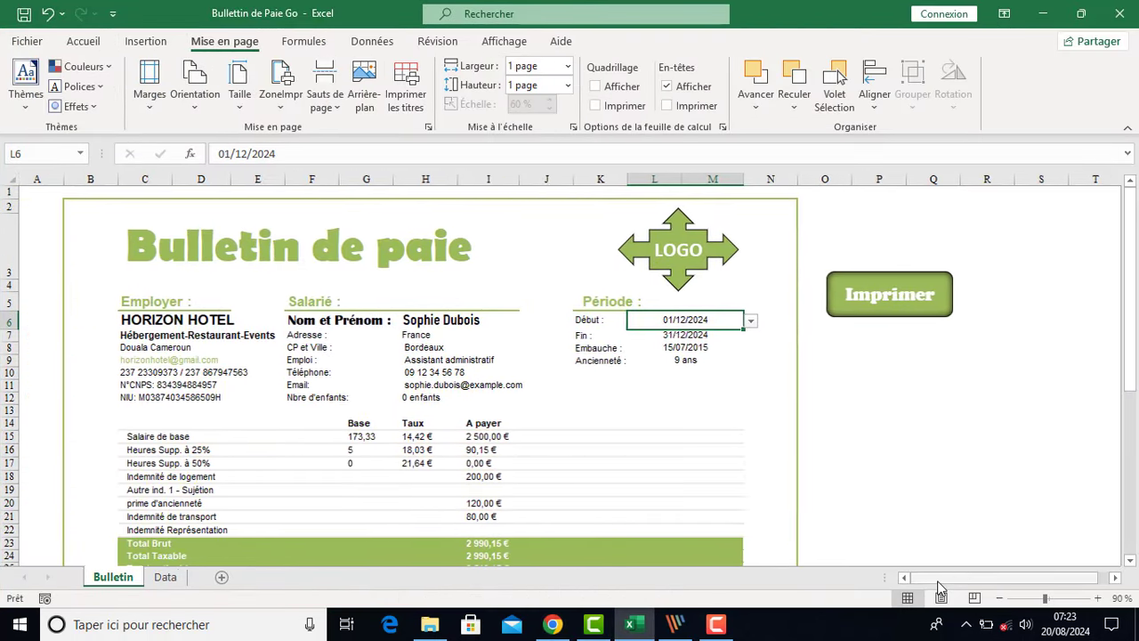
click(556, 412)
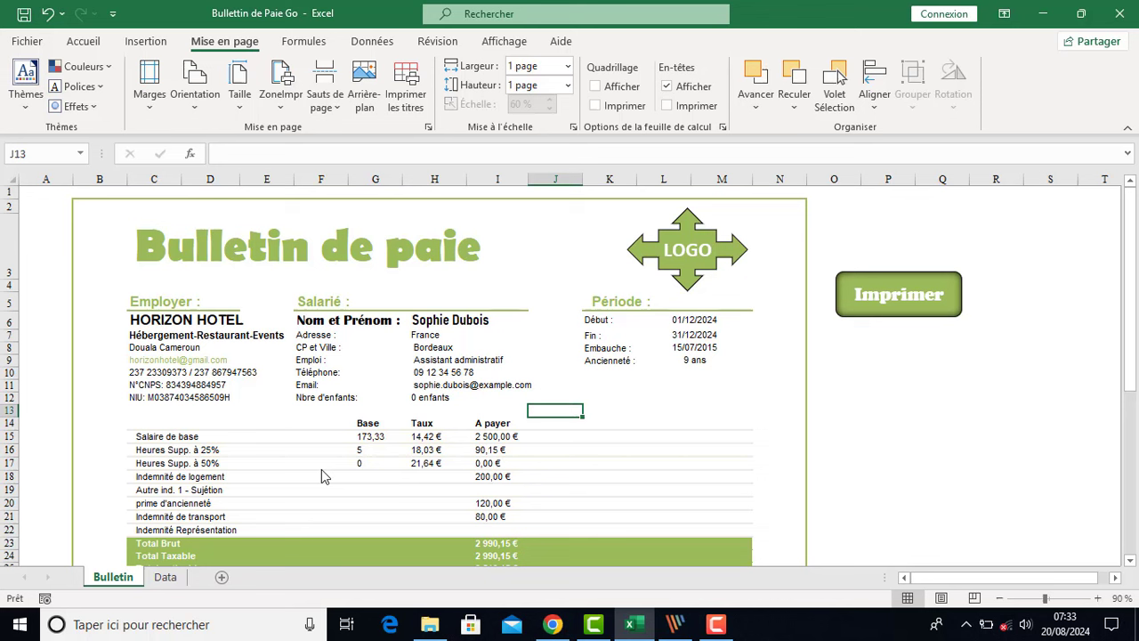